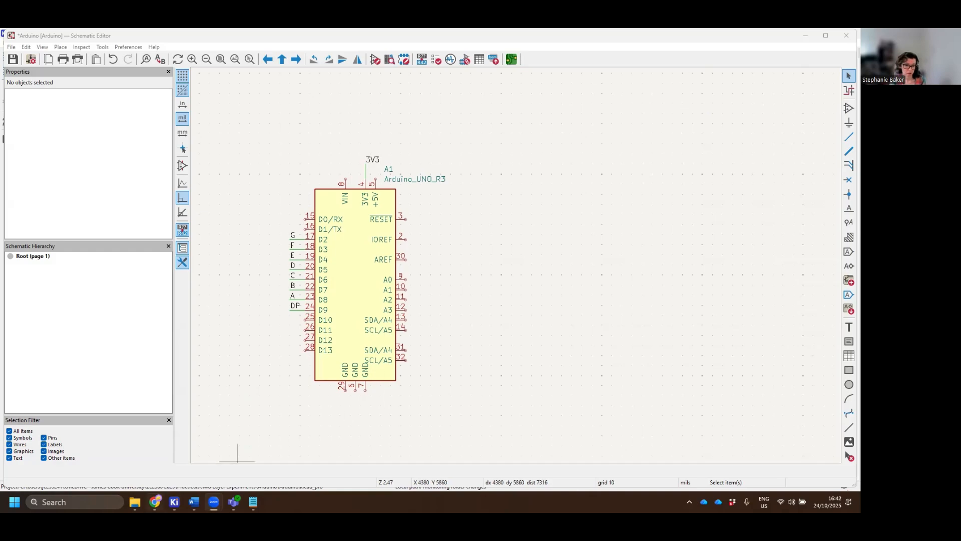
Switch to the 7-segment display datasheet in Chrome and examine the segment layout, pin number table and common-anode schematic.
left_click(156, 501)
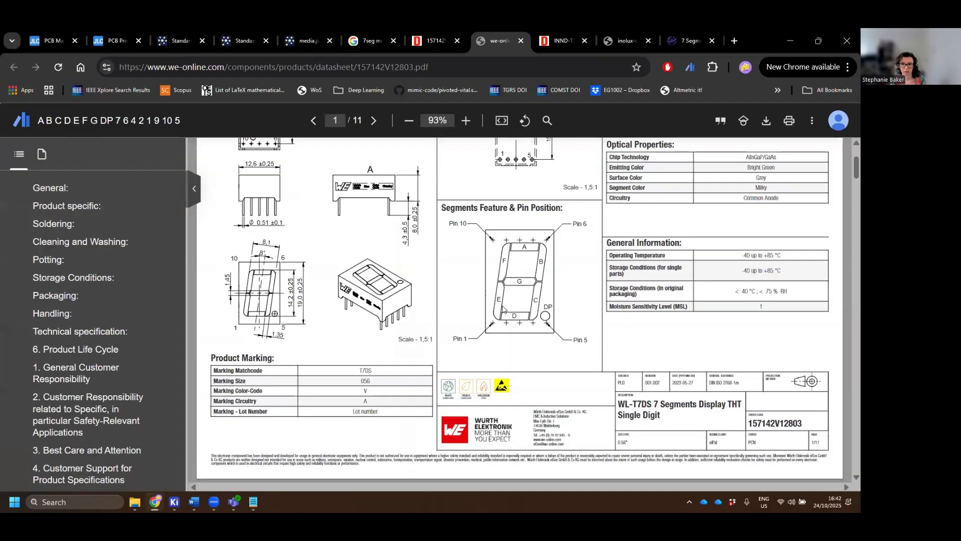
scroll(536, 370, "up", 1)
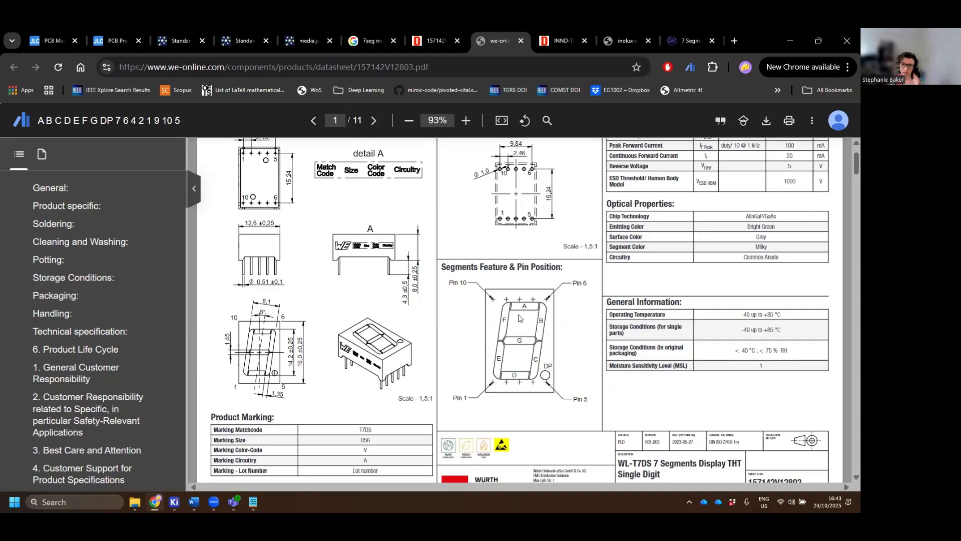
scroll(519, 318, "down", 10)
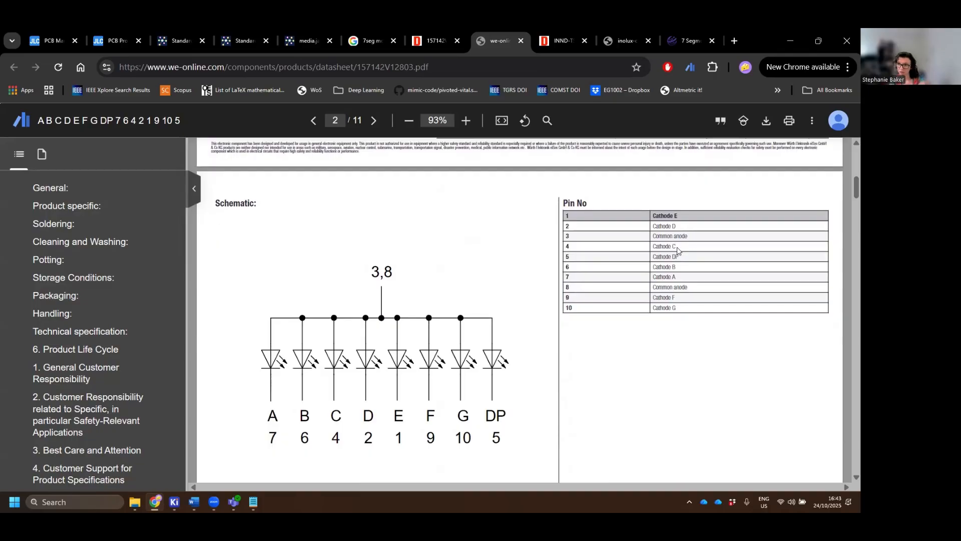
scroll(678, 252, "up", 2)
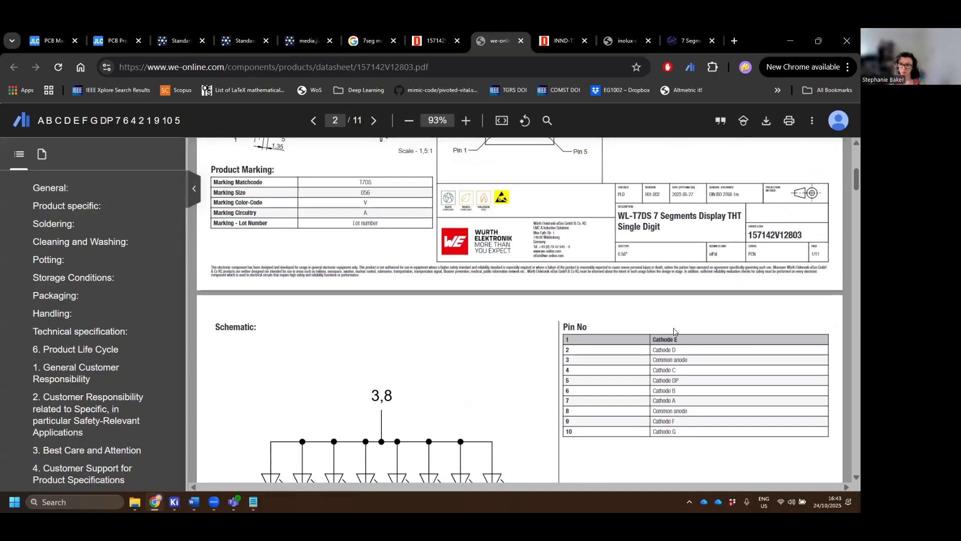
scroll(668, 353, "up", 1)
scroll(664, 359, "up", 1)
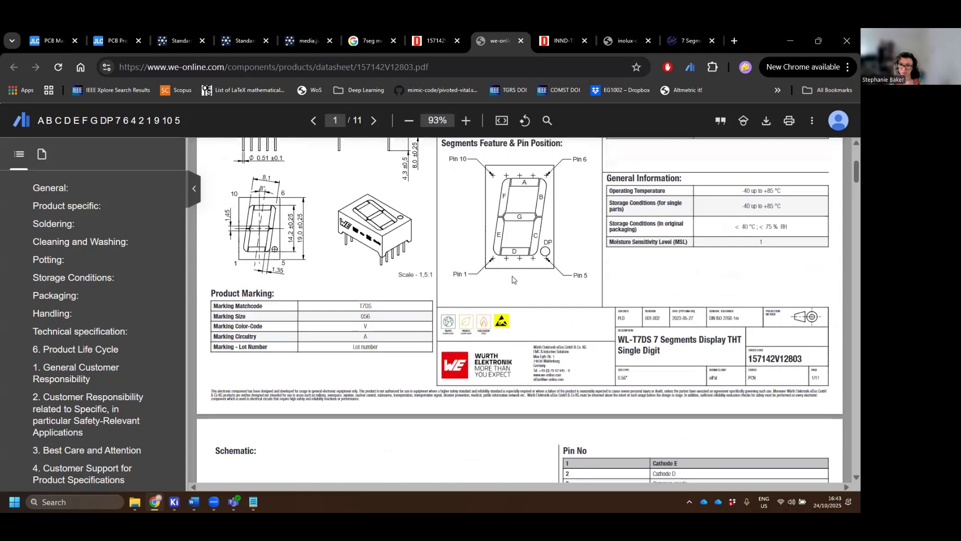
scroll(571, 408, "down", 1)
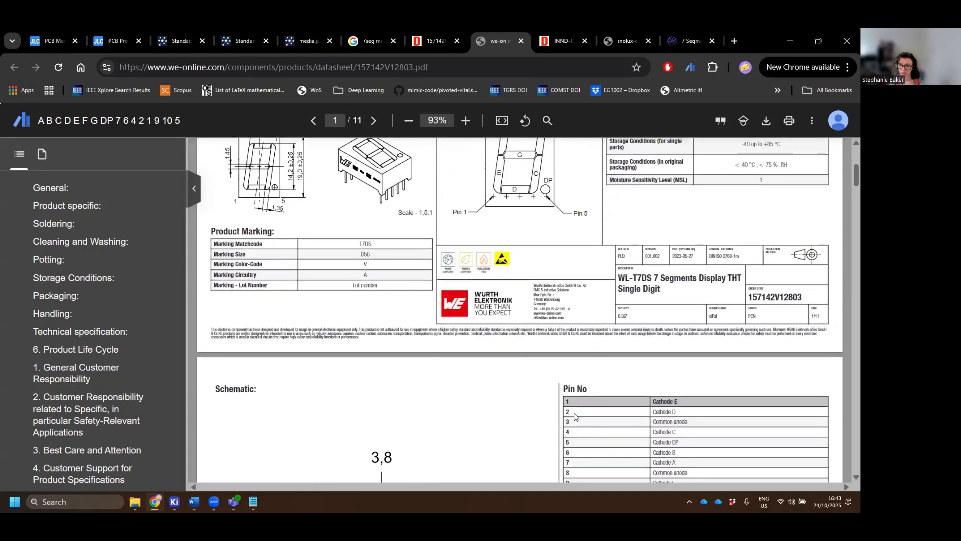
scroll(544, 226, "up", 1)
scroll(545, 226, "down", 2)
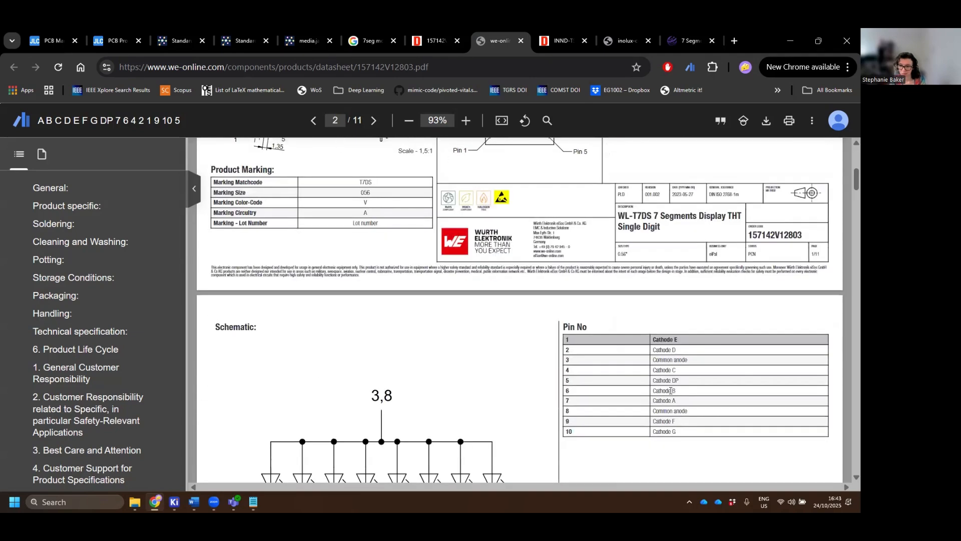
scroll(582, 374, "up", 2)
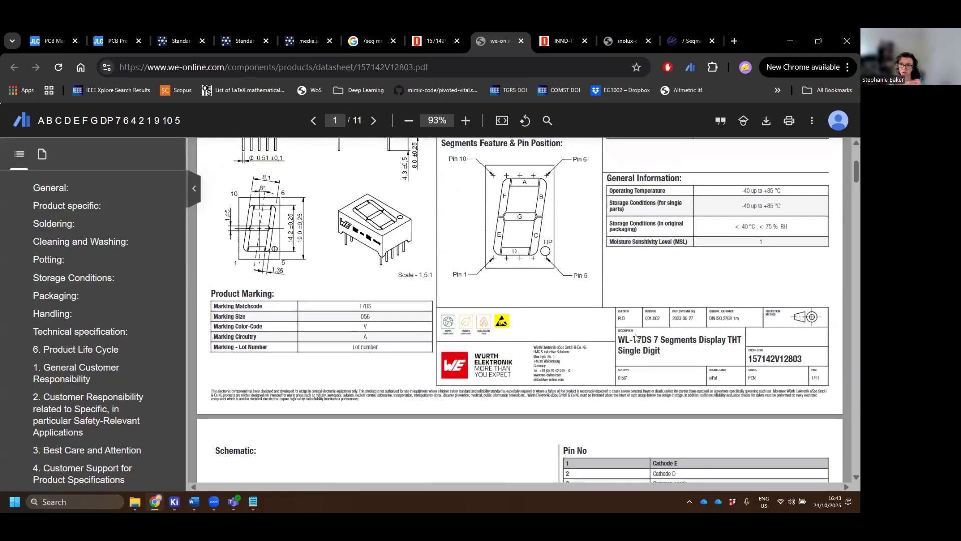
scroll(655, 311, "down", 2)
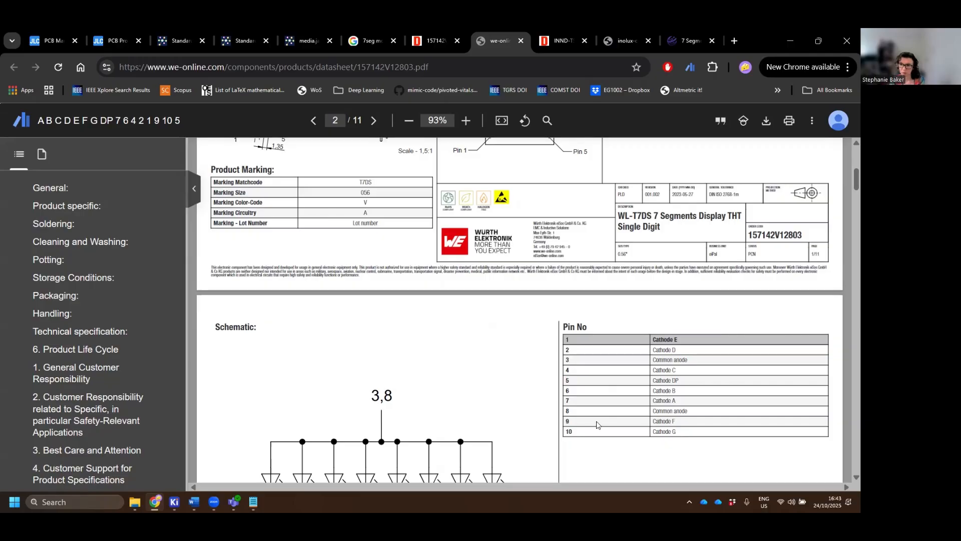
scroll(608, 418, "up", 6)
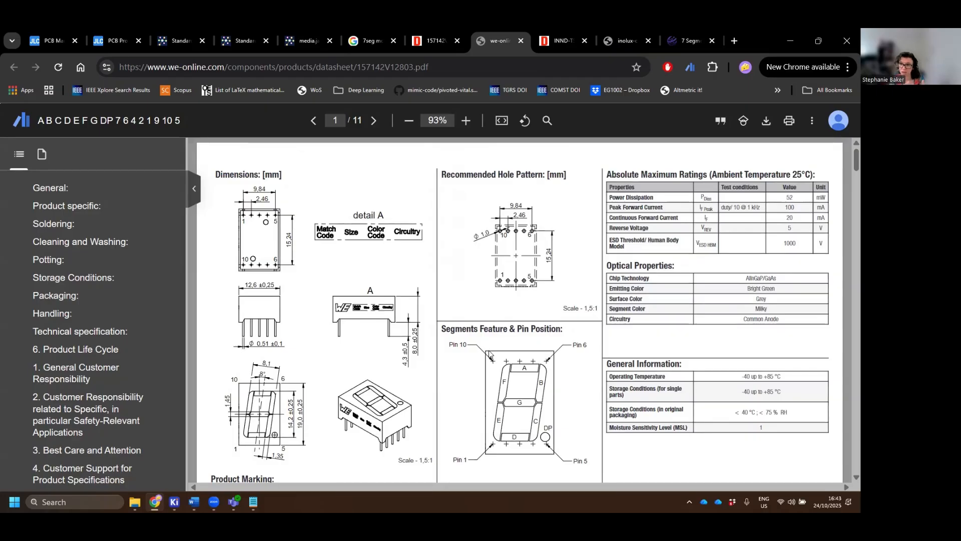
scroll(528, 356, "down", 10)
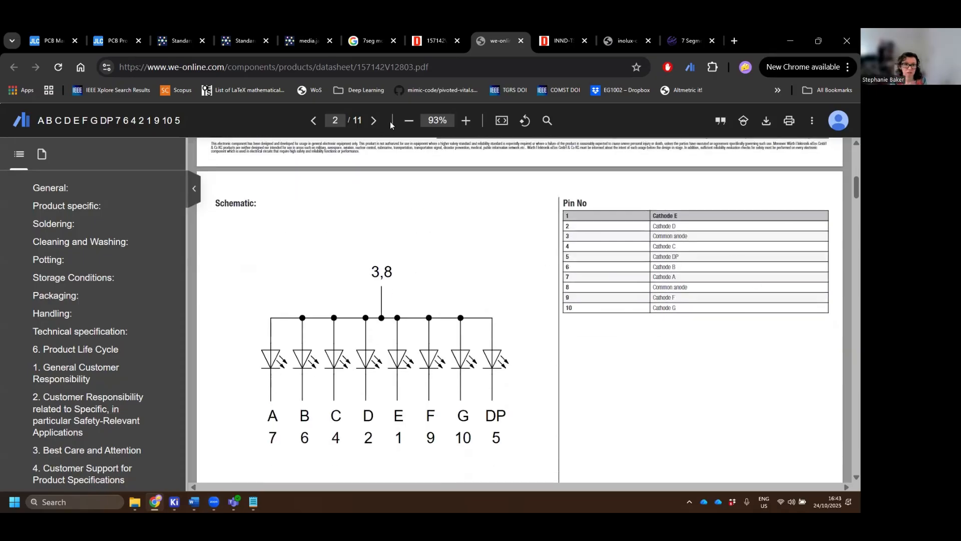
Arrange the datasheet and the KiCad project window side by side.
left_click_drag(761, 40, 240, 53)
left_click(496, 196)
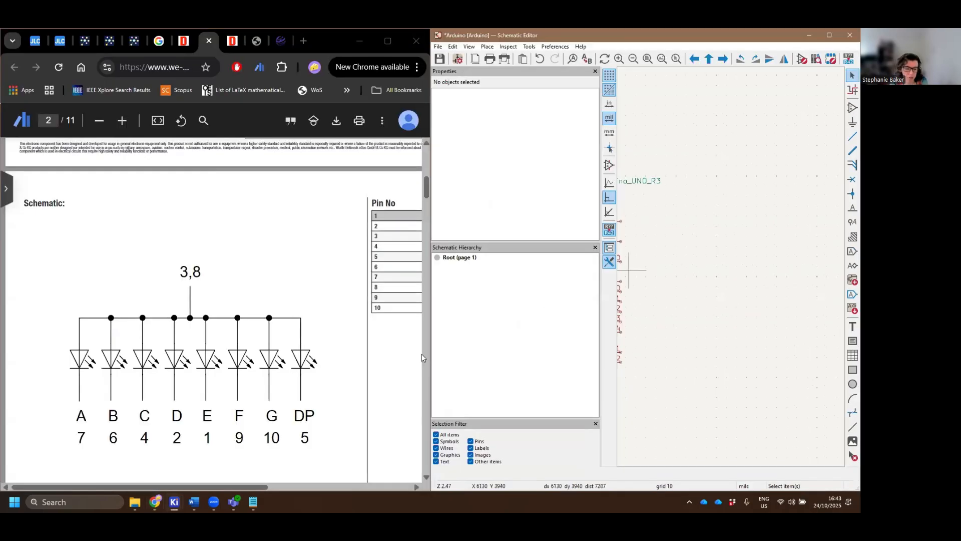
left_click(175, 502)
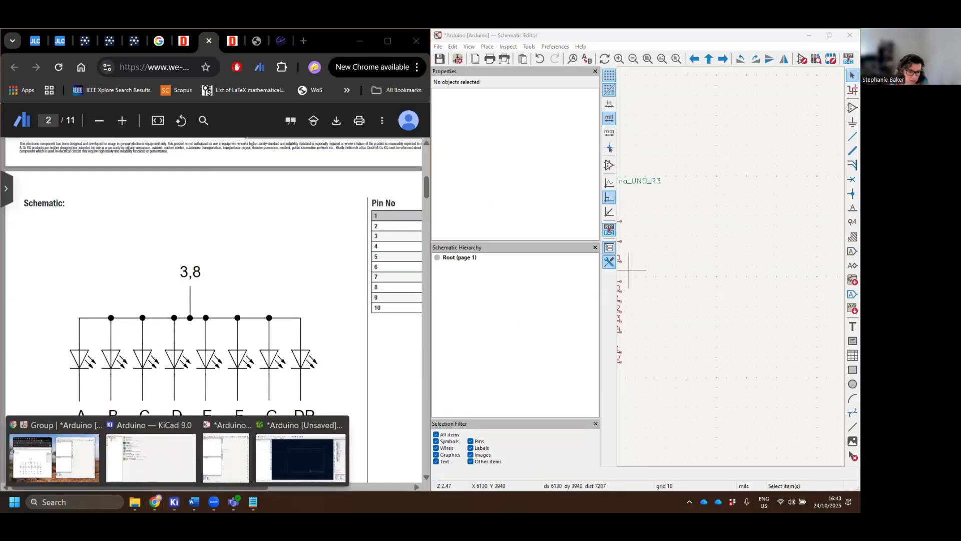
left_click(160, 459)
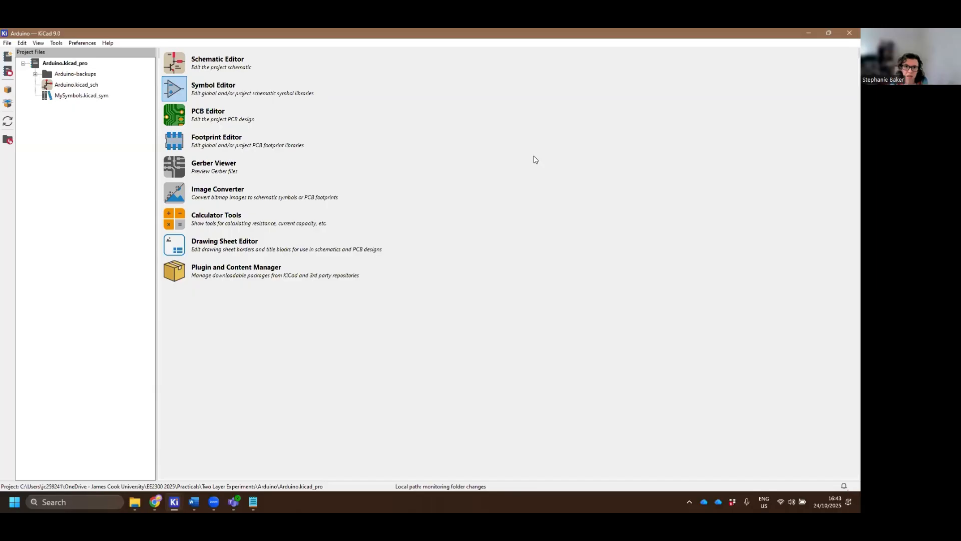
key("super+Right")
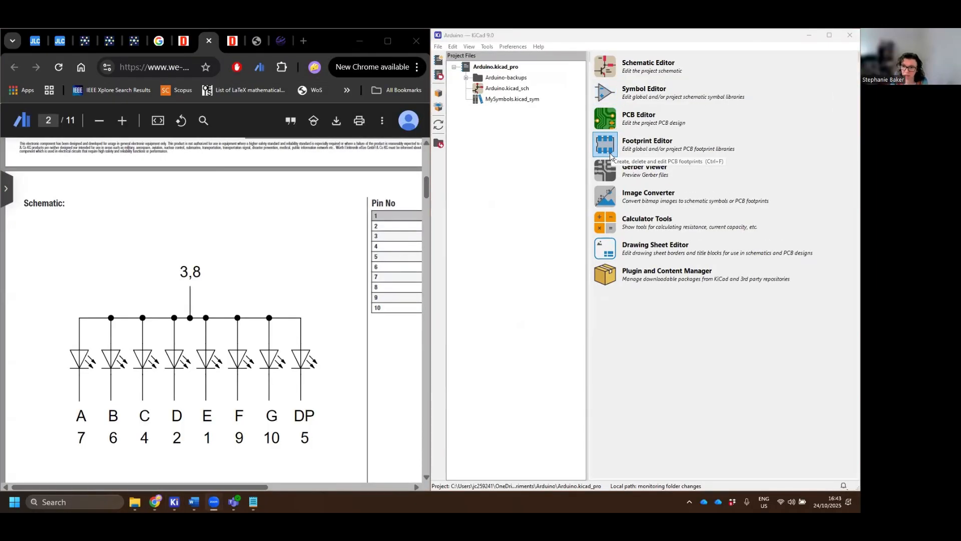
Open the Symbol Editor and create a project-level symbol library named SevenSeg in the Arduino folder.
left_click(608, 97)
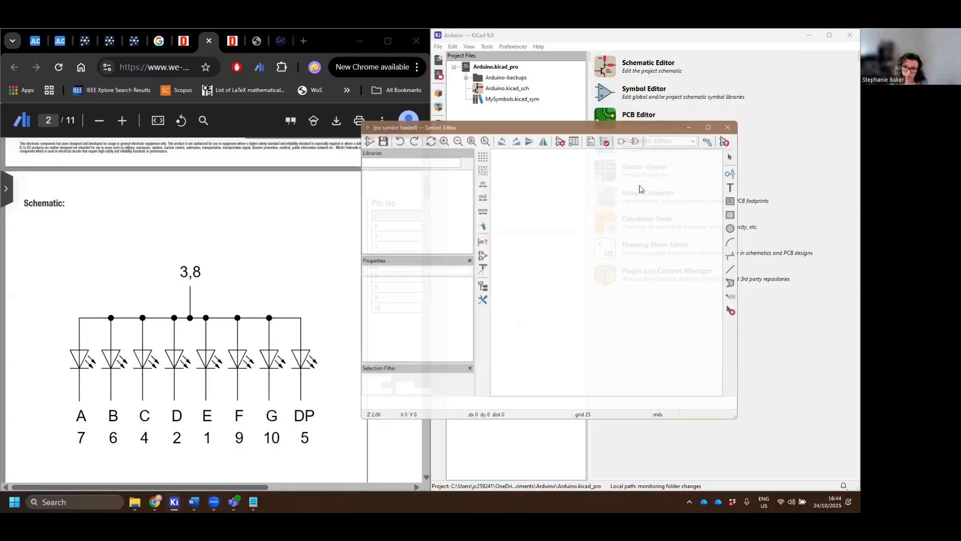
scroll(562, 225, "down", 2)
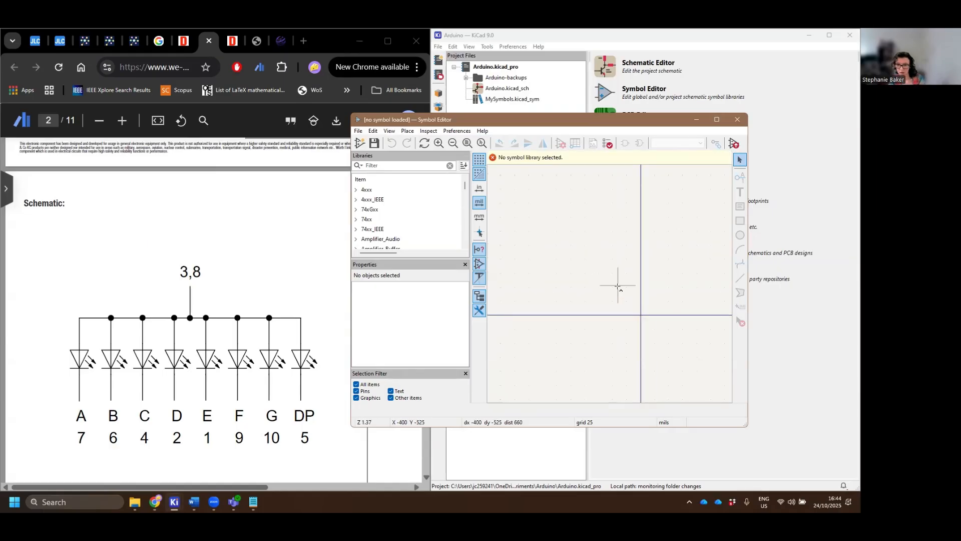
left_click(365, 133)
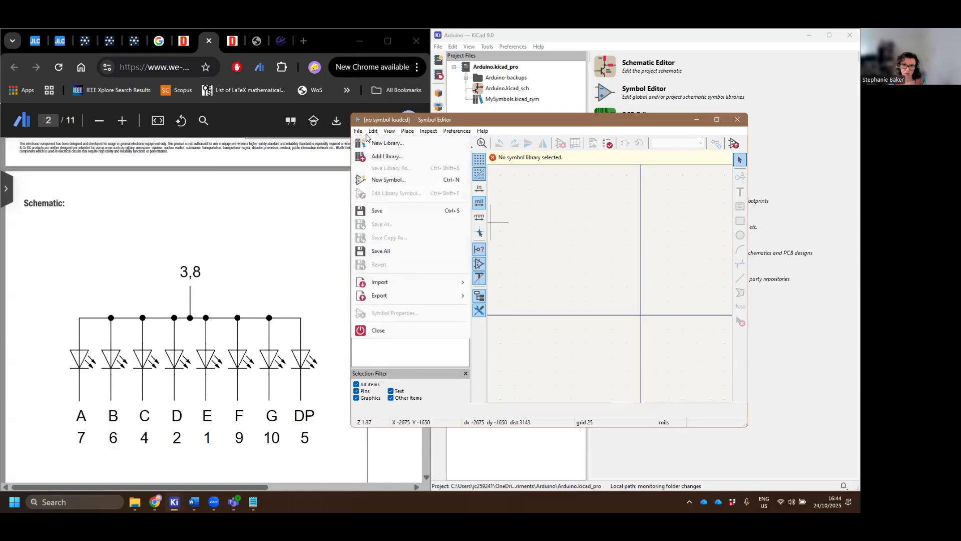
left_click(357, 142)
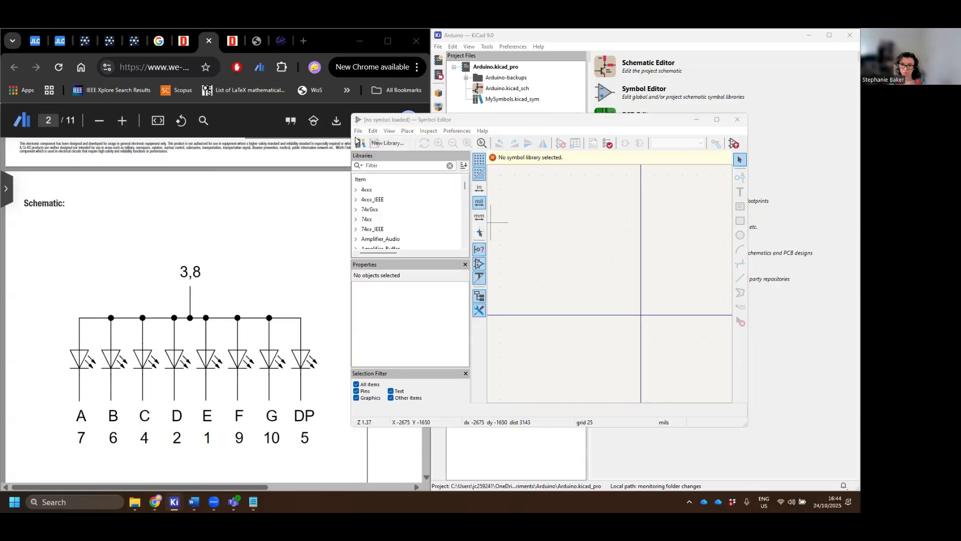
left_click(511, 276)
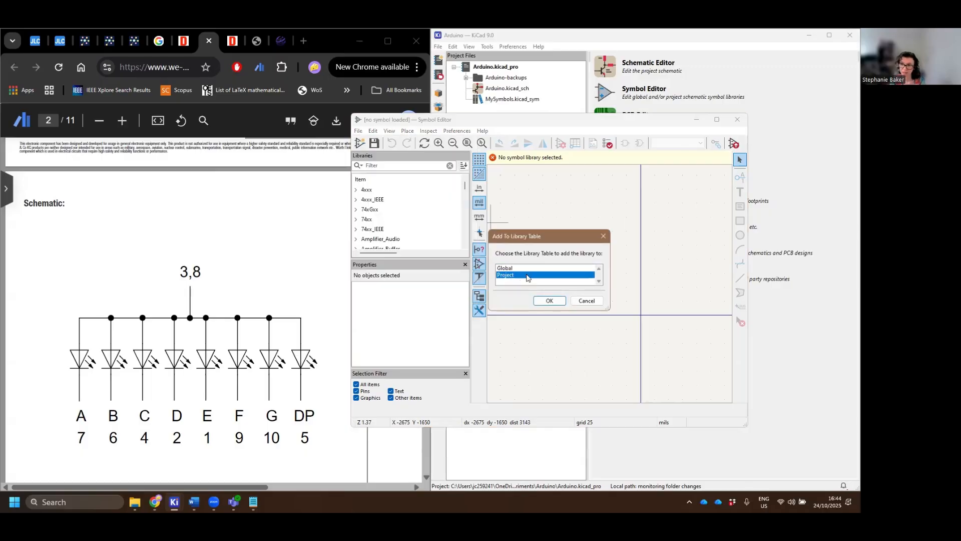
left_click(549, 300)
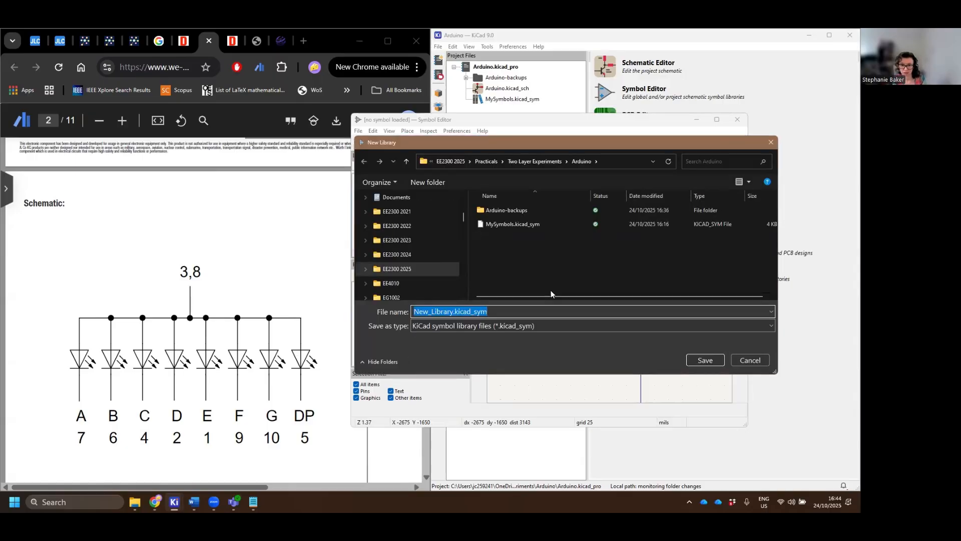
type("SevenSeg")
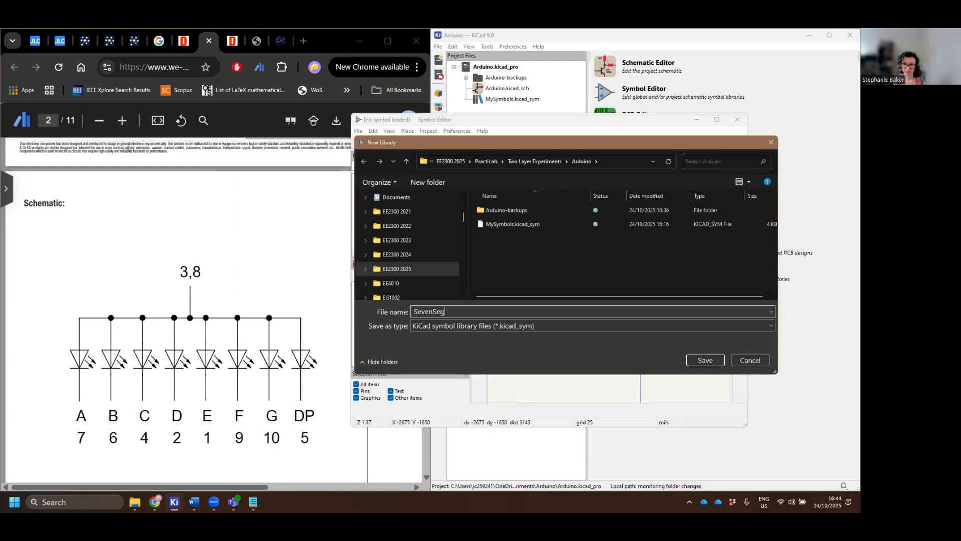
key("Return")
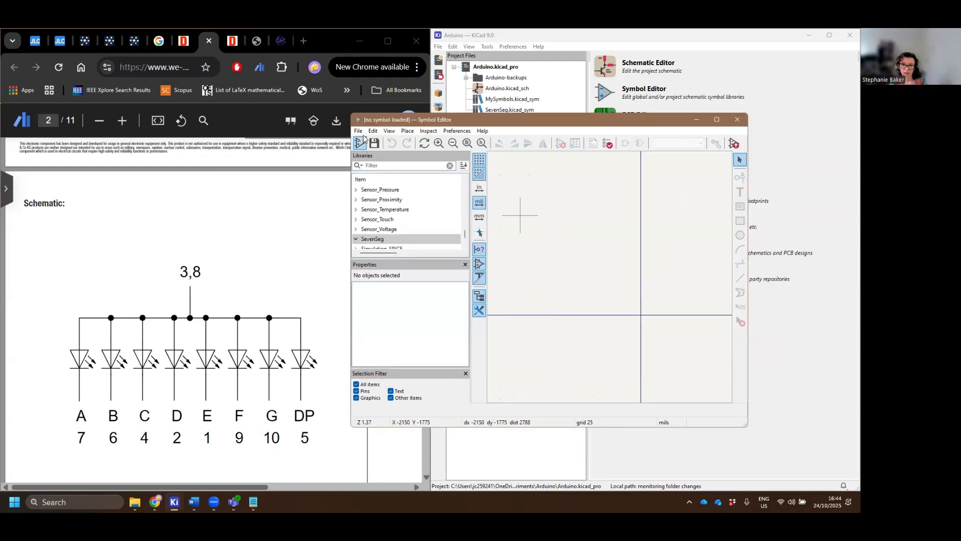
Create a new symbol named MySevenSeg in the SevenSeg library, keeping reference designator U and one unit per package.
left_click(358, 131)
left_click(420, 180)
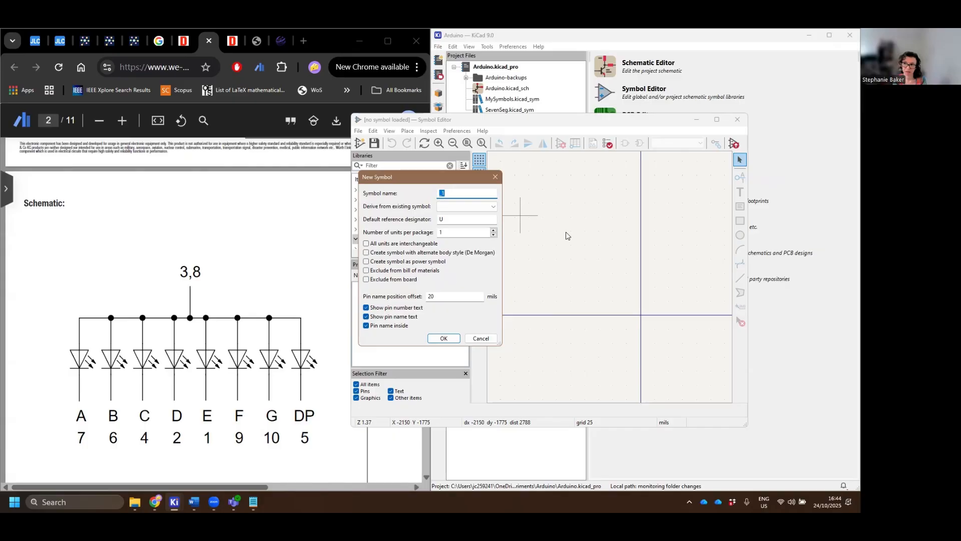
type("MySeven")
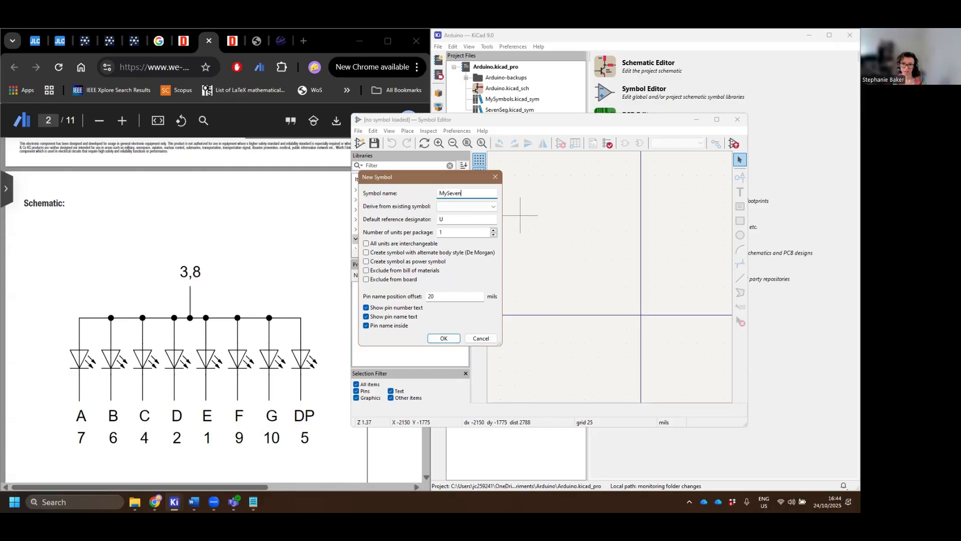
type("Seg")
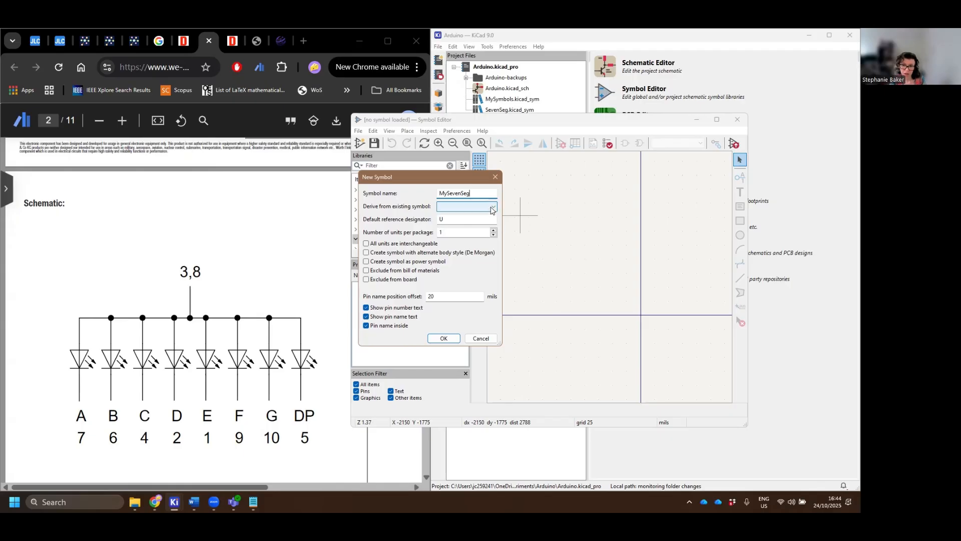
left_click(485, 206)
left_click(484, 208)
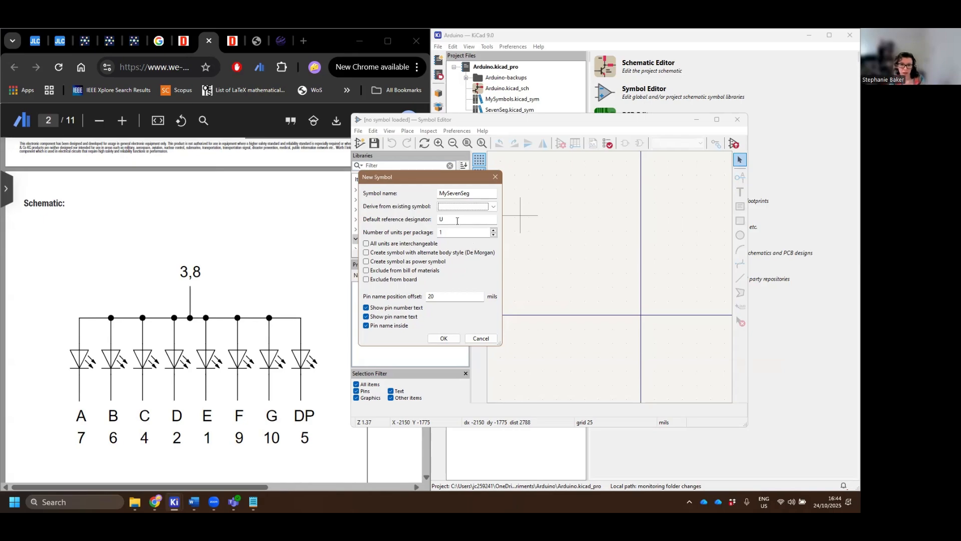
left_click(443, 338)
Move the reference designator U away from the origin, up and to the left.
scroll(615, 285, "down", 3)
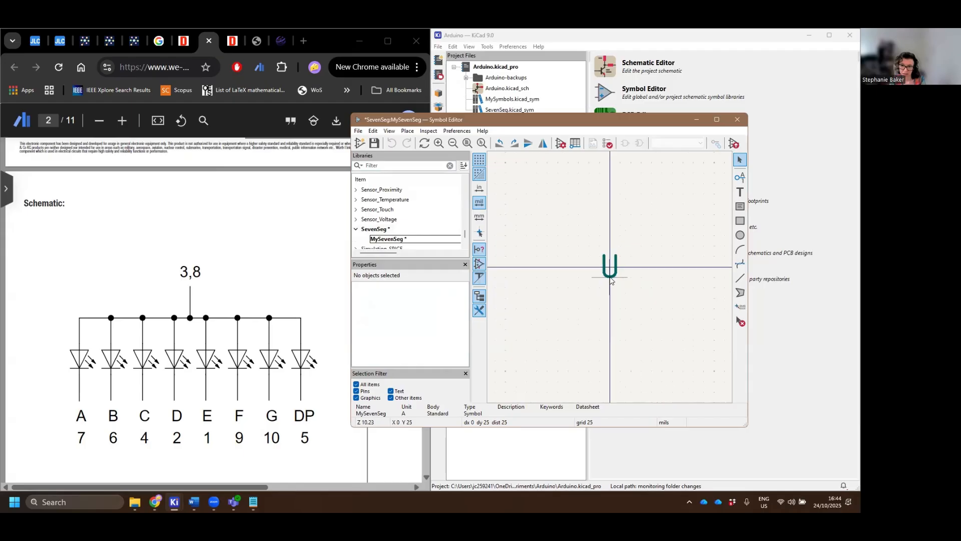
scroll(610, 276, "down", 1)
left_click_drag(605, 273, 540, 199)
scroll(651, 278, "down", 1)
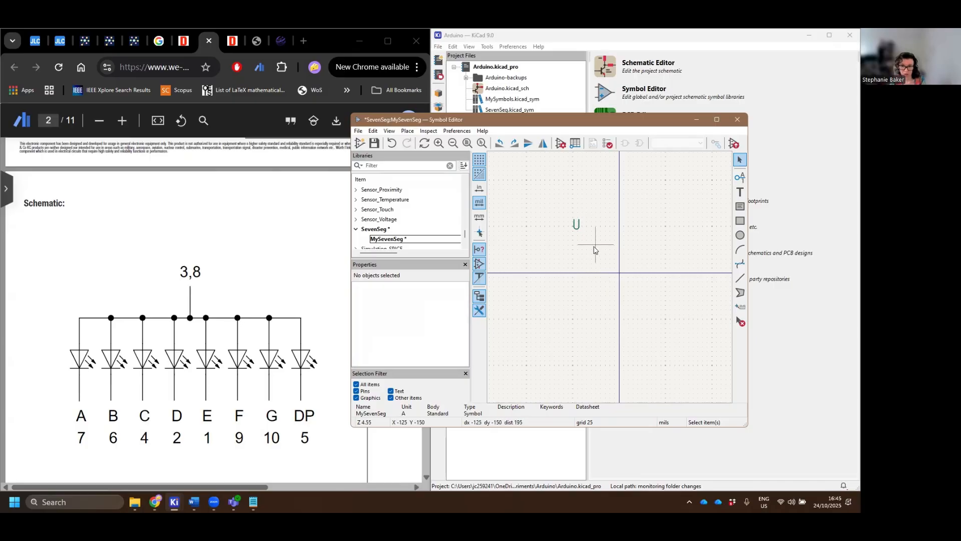
Draw a tall rectangle around the origin as the symbol body, starting at X -225, Y -200 mils just below the U.
middle_click_drag(642, 293, 630, 291)
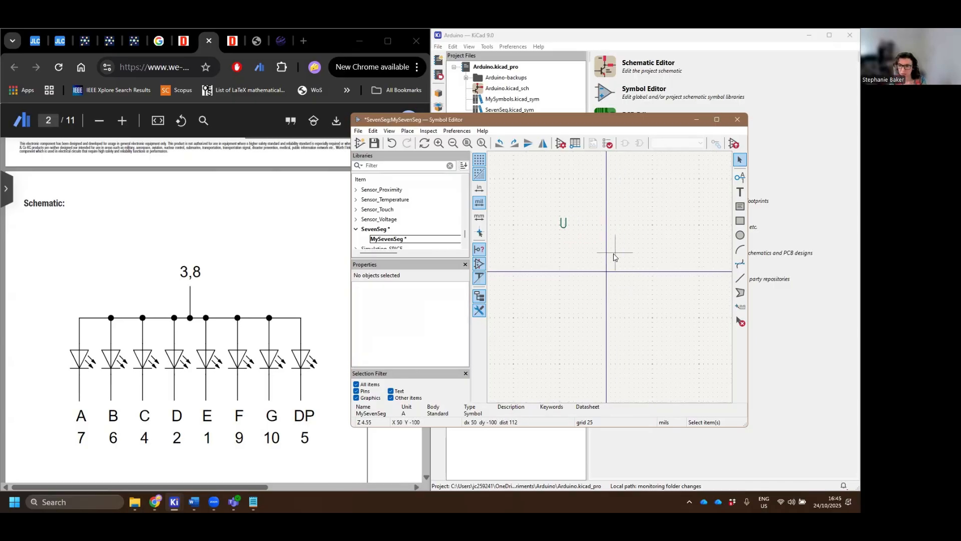
left_click(740, 222)
left_click(555, 225)
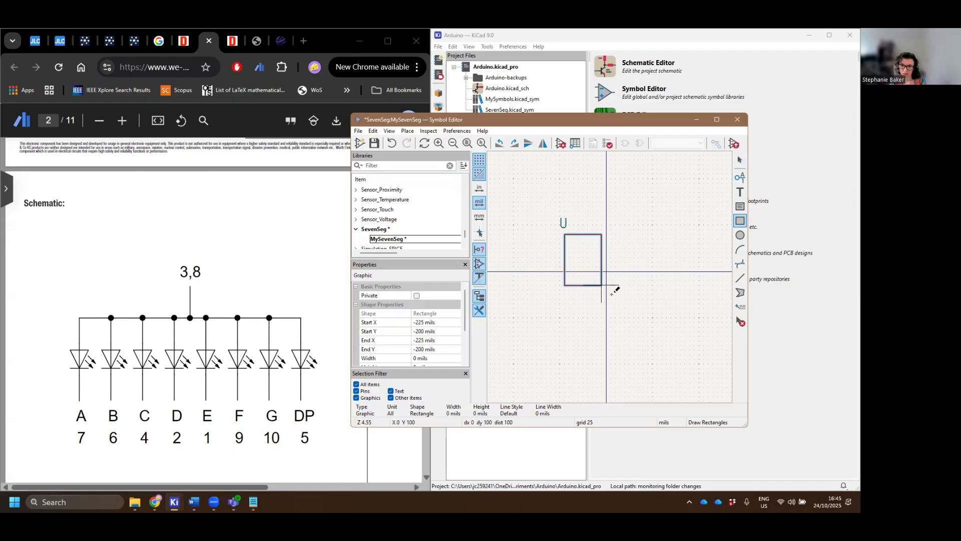
left_click(638, 349)
left_click(565, 289)
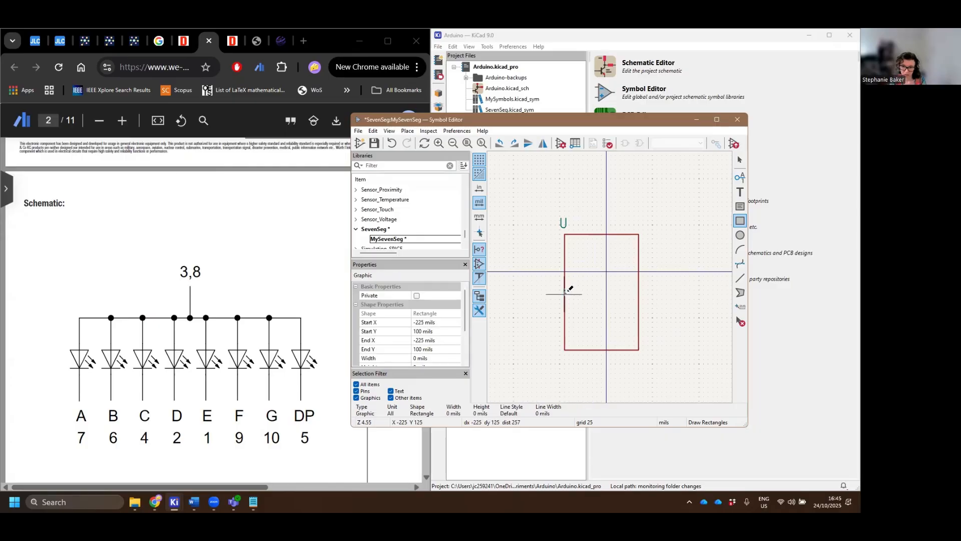
key("Escape")
key("Escape")
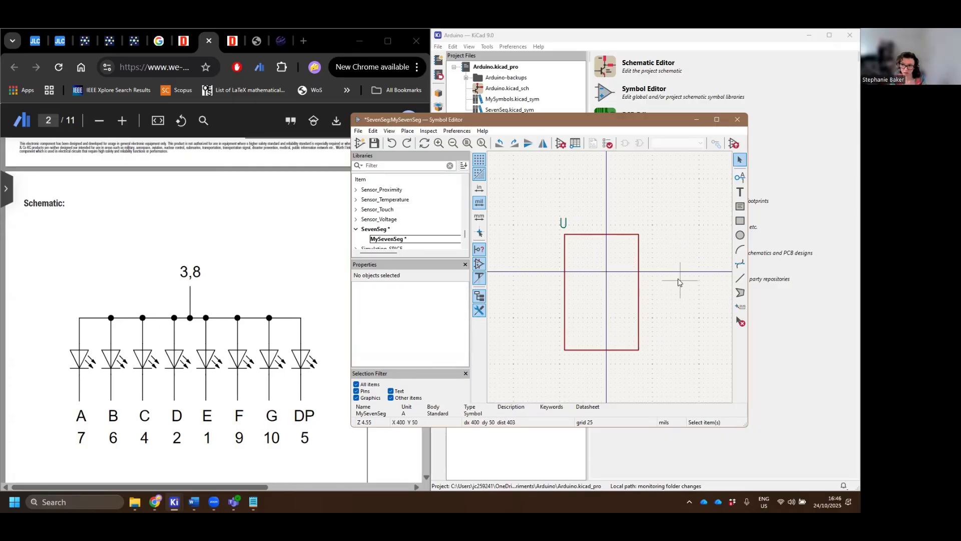
Add an output pin named A, number 7, orientation Right, at X -300, Y -150 mils on the body's left edge.
left_click(740, 177)
left_click(730, 179)
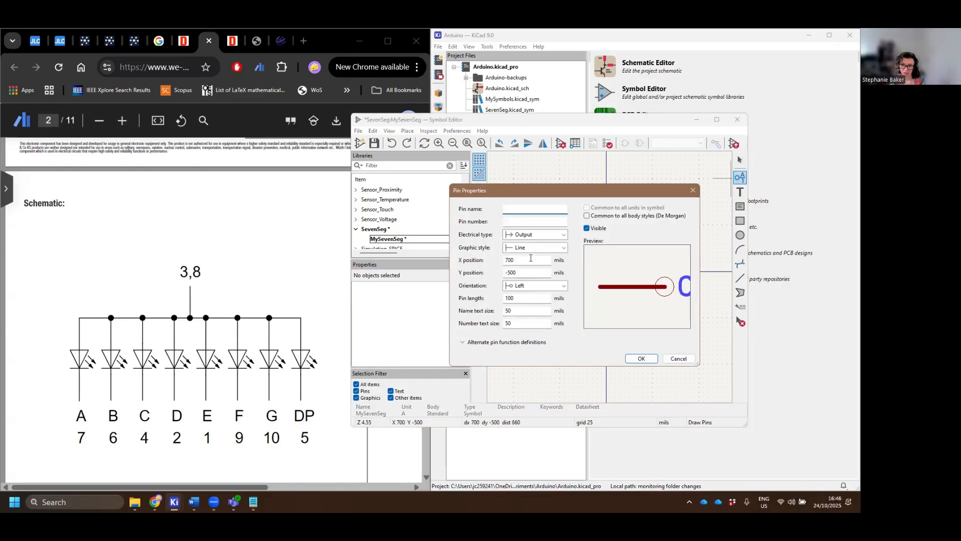
type("A")
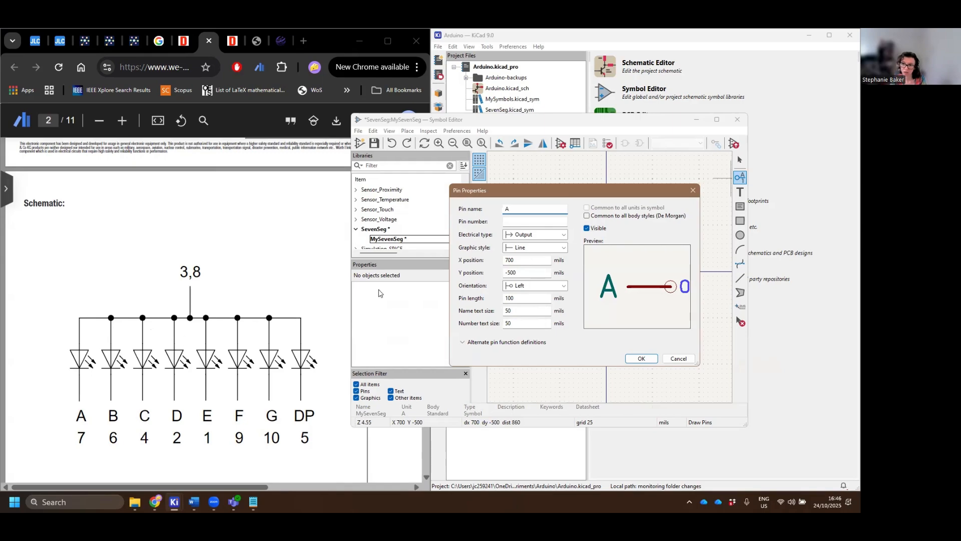
key("Tab")
type("7")
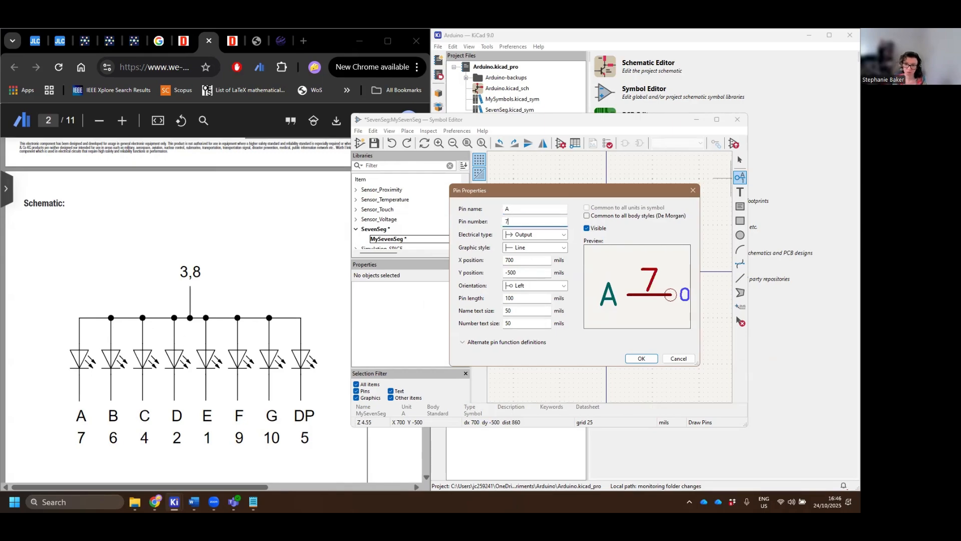
left_click(531, 287)
left_click(533, 296)
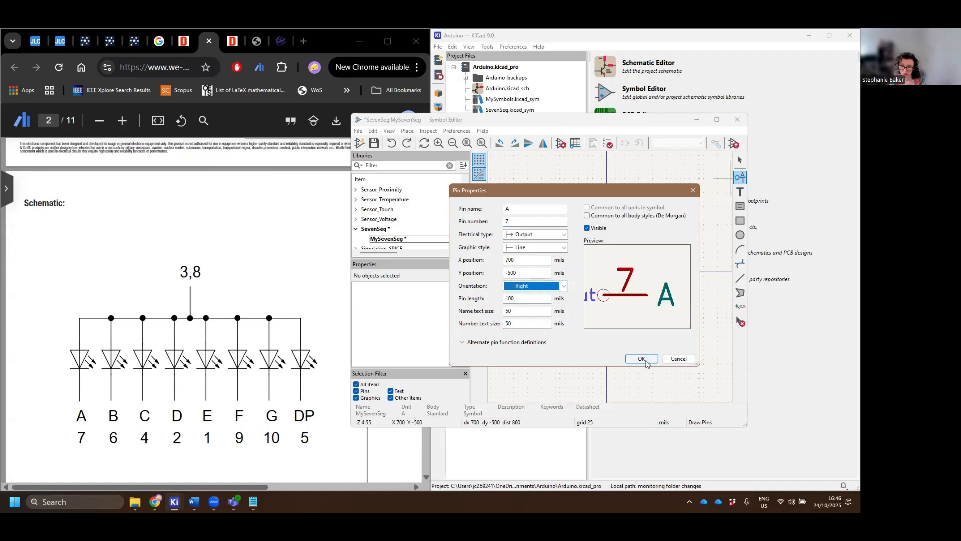
left_click(641, 358)
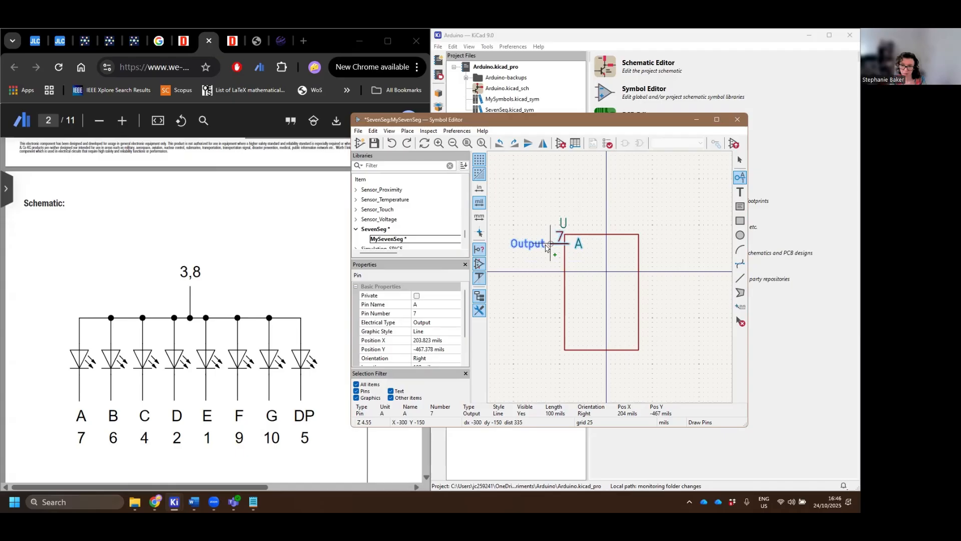
left_click(551, 245)
key("Escape")
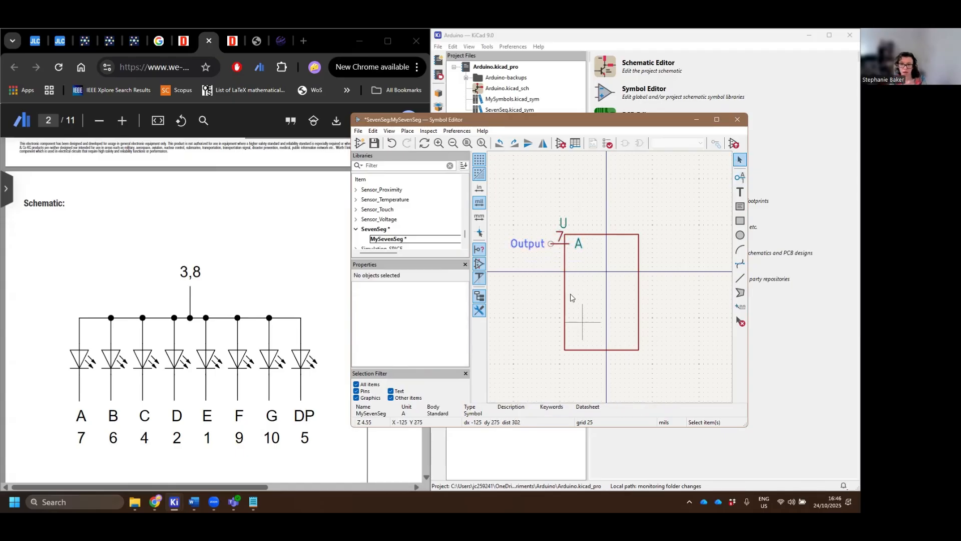
Duplicate pin A six times straight down the body's left side at 100 mil spacing, ending at Y 450 mils.
left_click(538, 244)
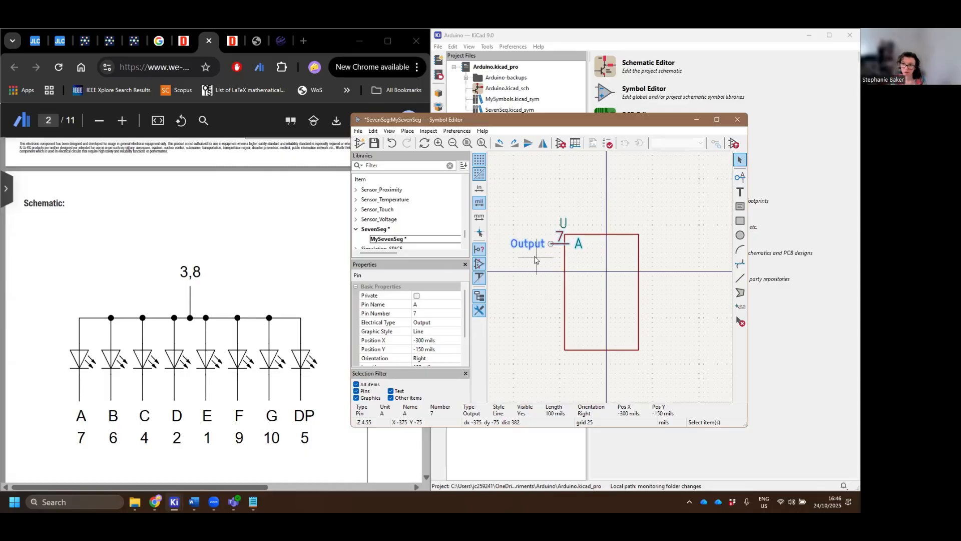
key("ctrl+d")
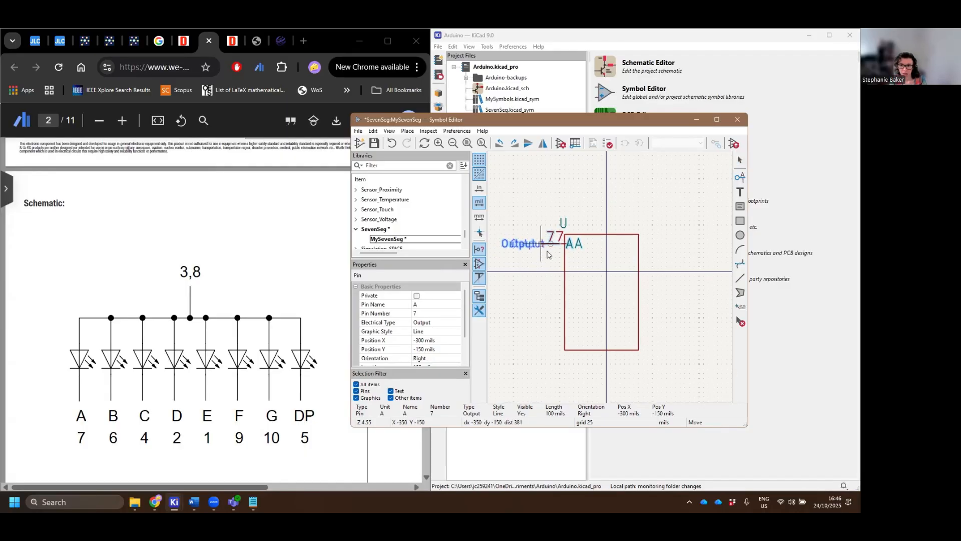
left_click(555, 285)
key("ctrl+d")
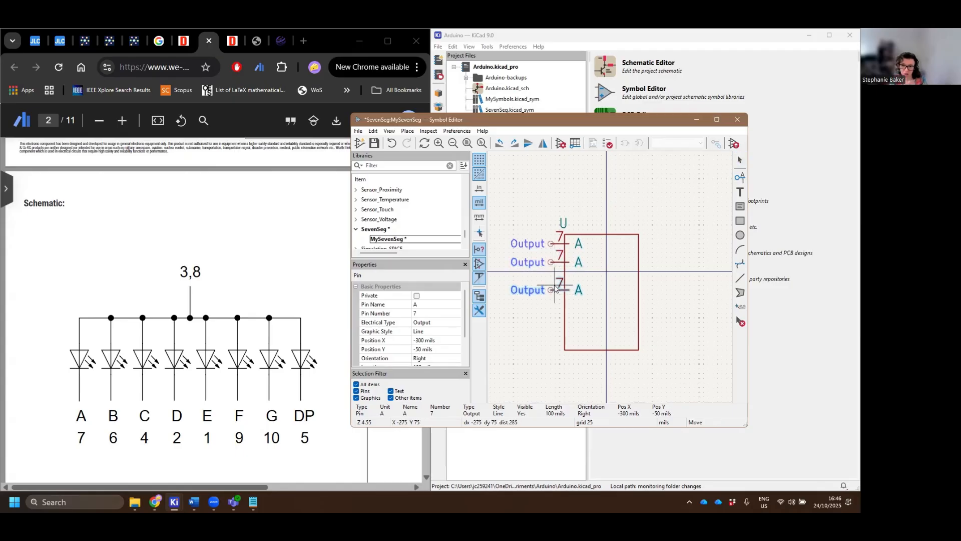
left_click(551, 282)
key("ctrl+d")
left_click(552, 299)
key("ctrl+d")
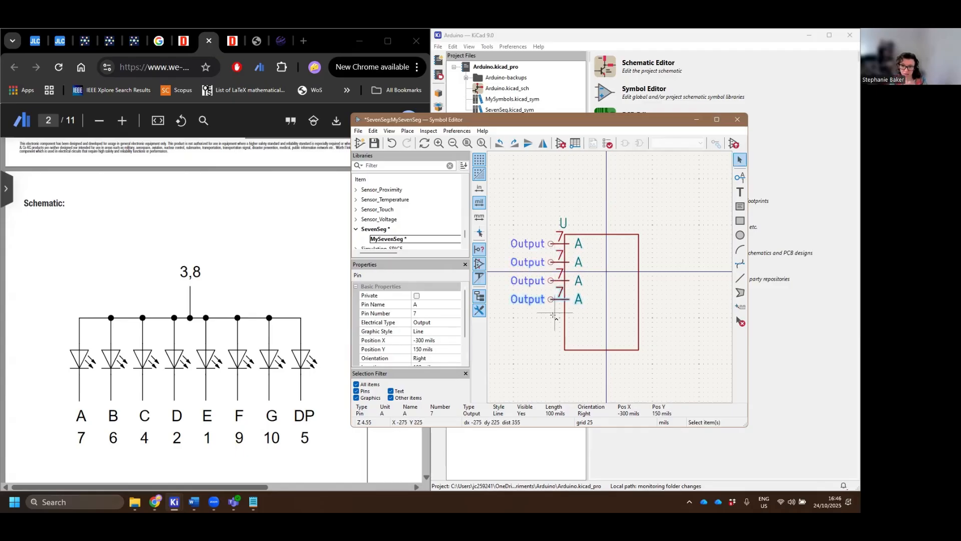
left_click(553, 318)
key("ctrl+d")
left_click(554, 338)
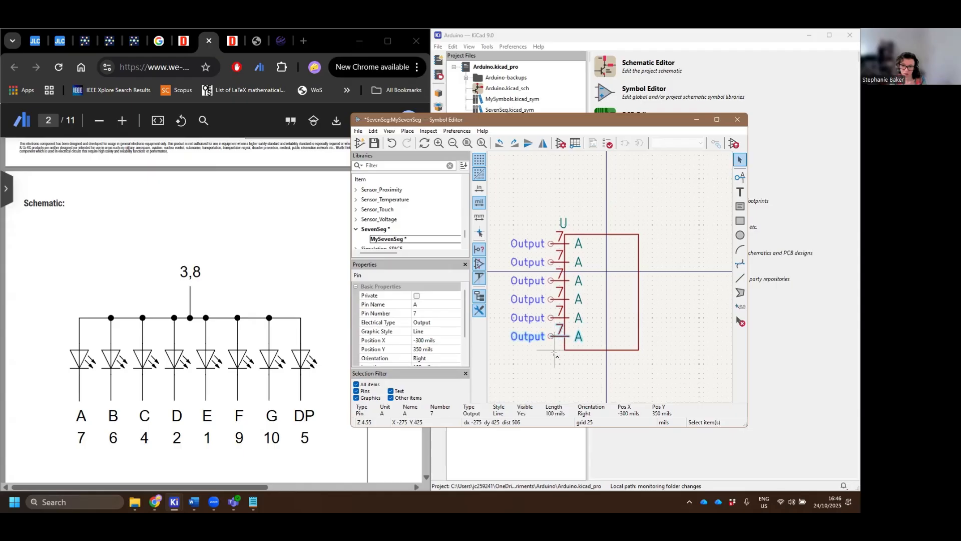
key("ctrl+d")
left_click(555, 358)
Try to add another pin copy and stretch the body's lower edge down to Y 475 mils.
key("ctrl+d")
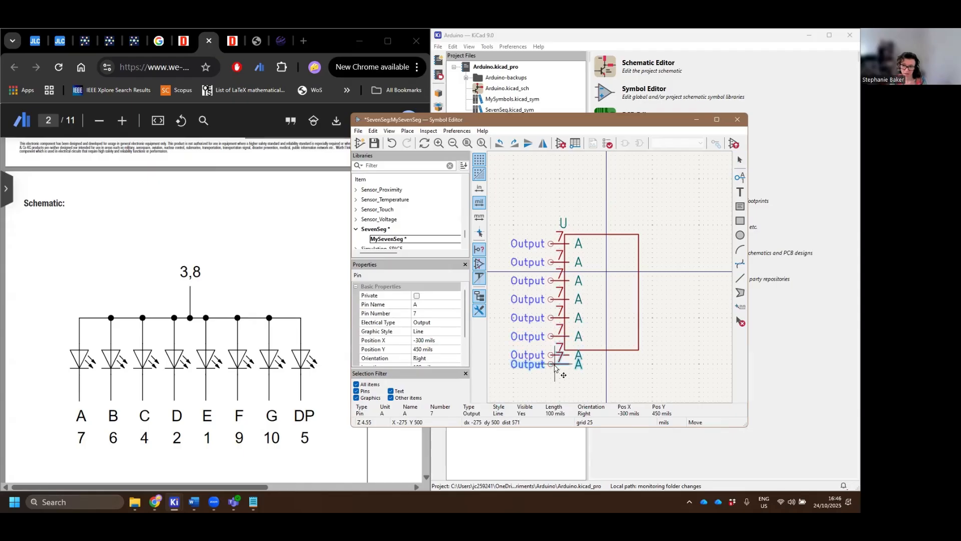
left_click(554, 375)
left_click(616, 349)
mouse_move(602, 350)
left_mouse_down()
mouse_move(602, 375)
mouse_move(587, 359)
left_mouse_up()
left_click(537, 361)
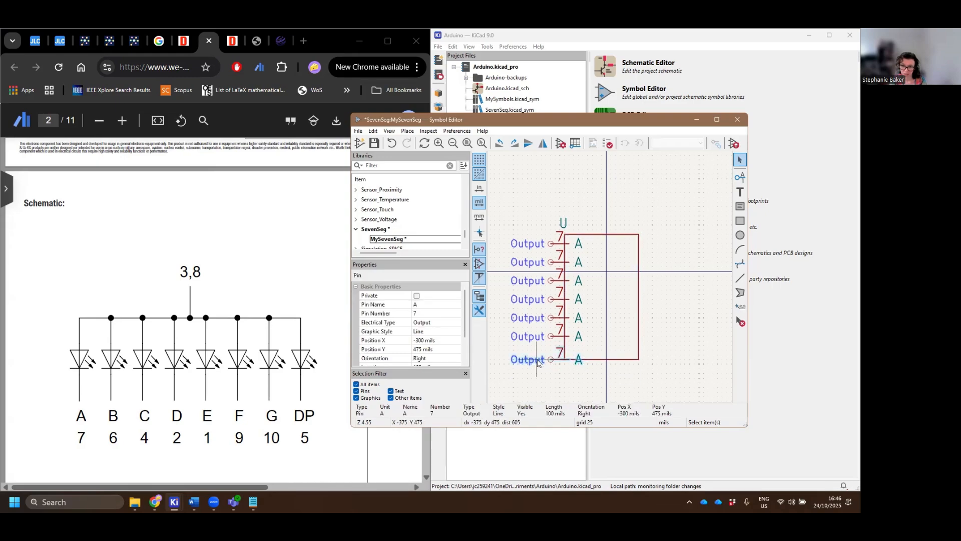
key("Delete")
left_click(536, 360)
key("ctrl+d")
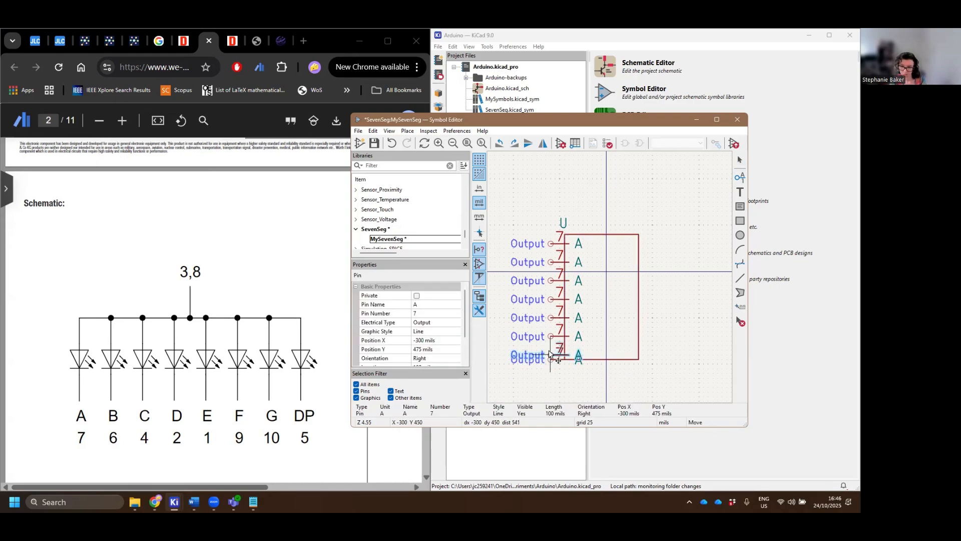
left_click(551, 355)
left_click(605, 360)
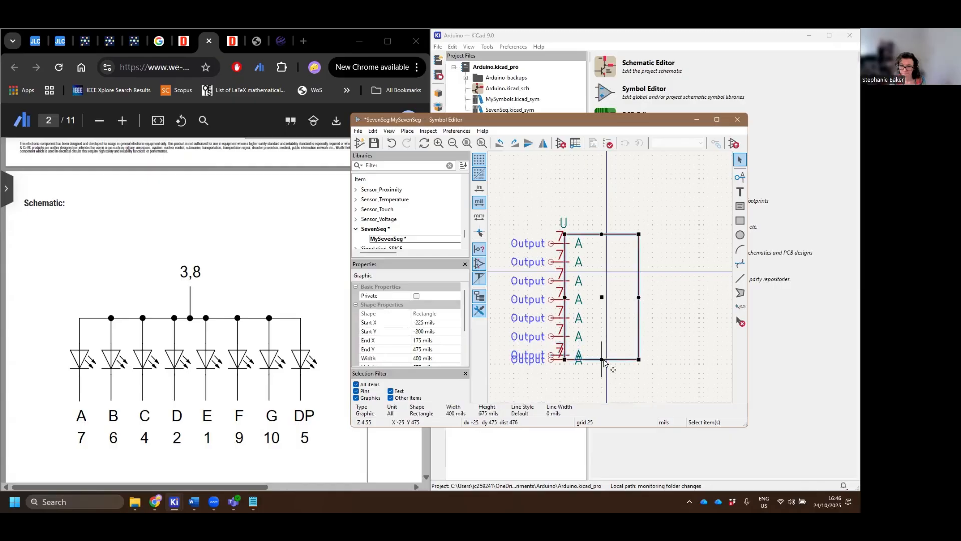
left_click(604, 369)
Undo the latest pin copy, pin move and body-edge changes made near the lower edge.
key("ctrl+z")
key("ctrl+z")
key("ctrl+z")
key("ctrl+z")
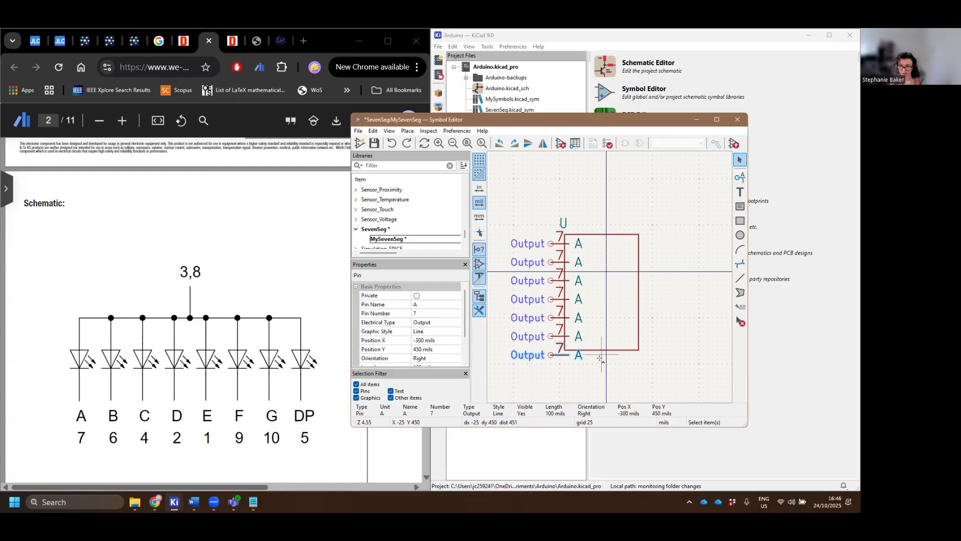
left_click(601, 355)
left_click(601, 351)
left_click_drag(601, 351, 521, 375)
key("ctrl+z")
Stretch the body's lower edge to Y 500 mils, moving the lowest pin aside and back to X -300, Y 450 mils.
left_click(548, 355)
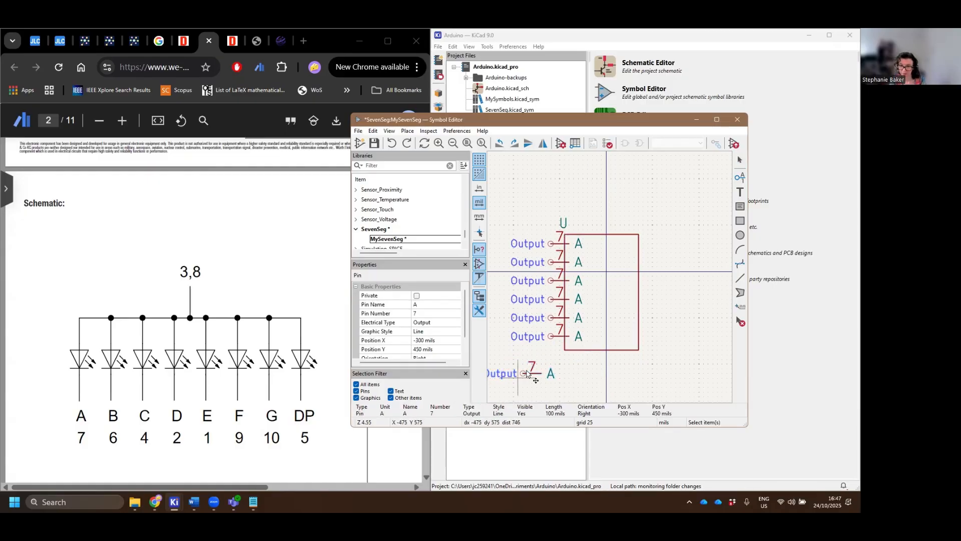
left_click(601, 349)
left_click_drag(601, 350, 602, 364)
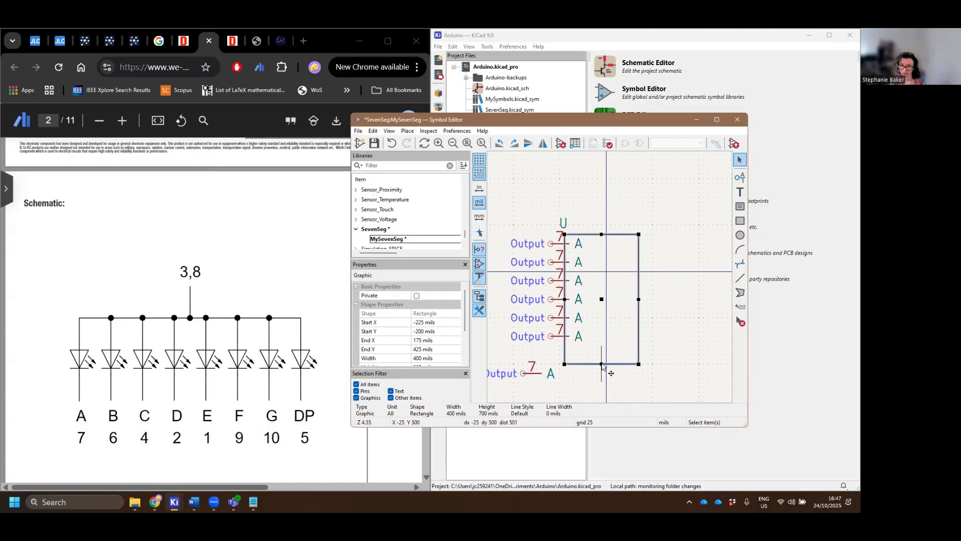
left_click(523, 374)
left_click_drag(523, 375, 551, 356)
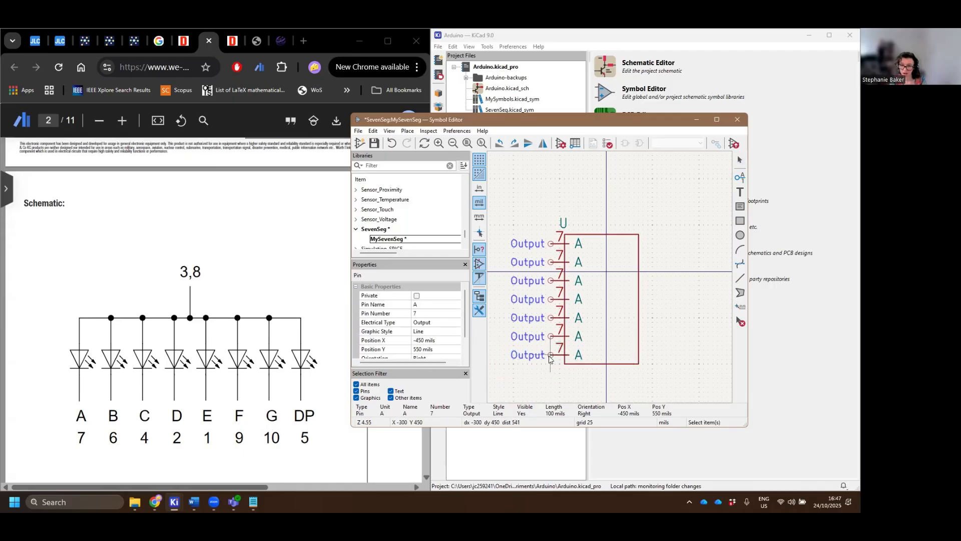
key("Escape")
right_click(577, 249)
key("Escape")
Rename the second pin from the top as B and set its pin number to 6.
left_click(568, 264)
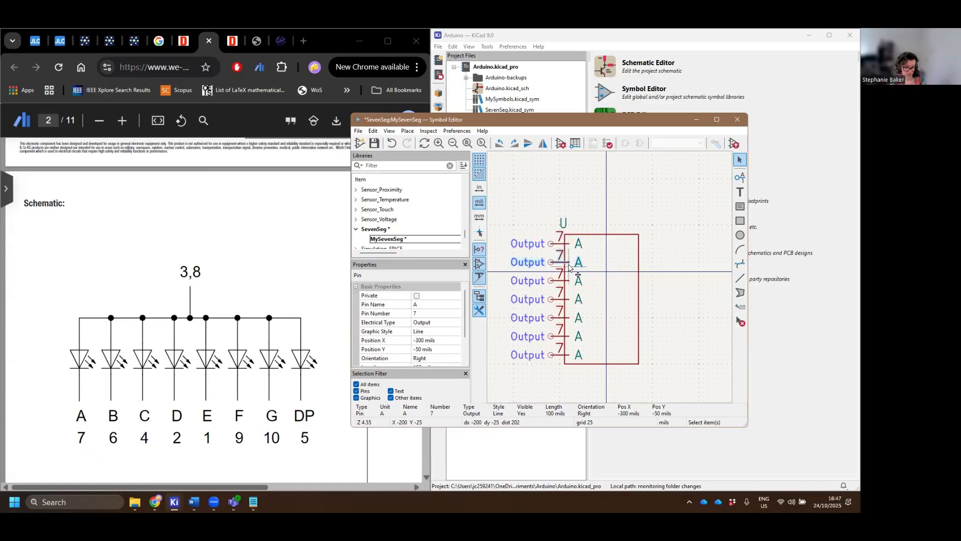
double_click(569, 265)
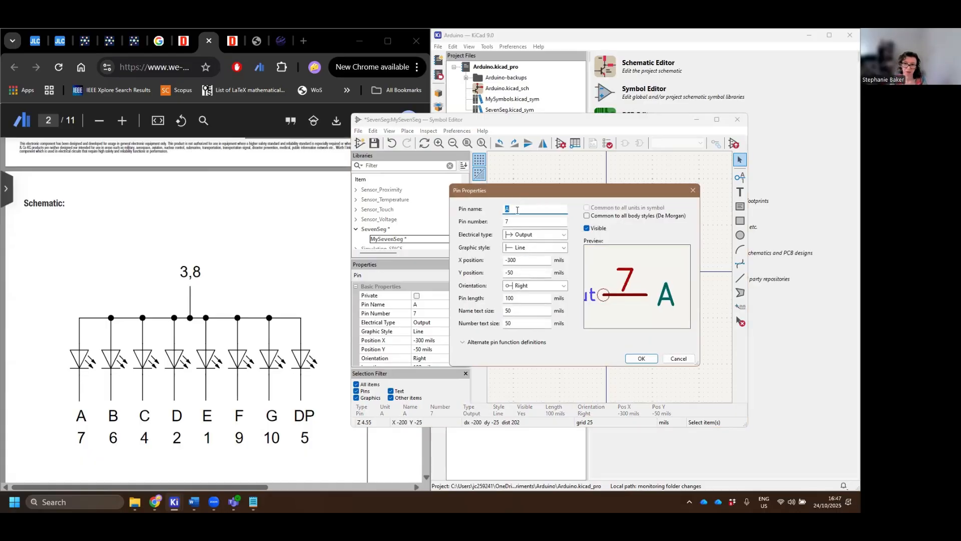
type("B")
key("Tab")
type("6")
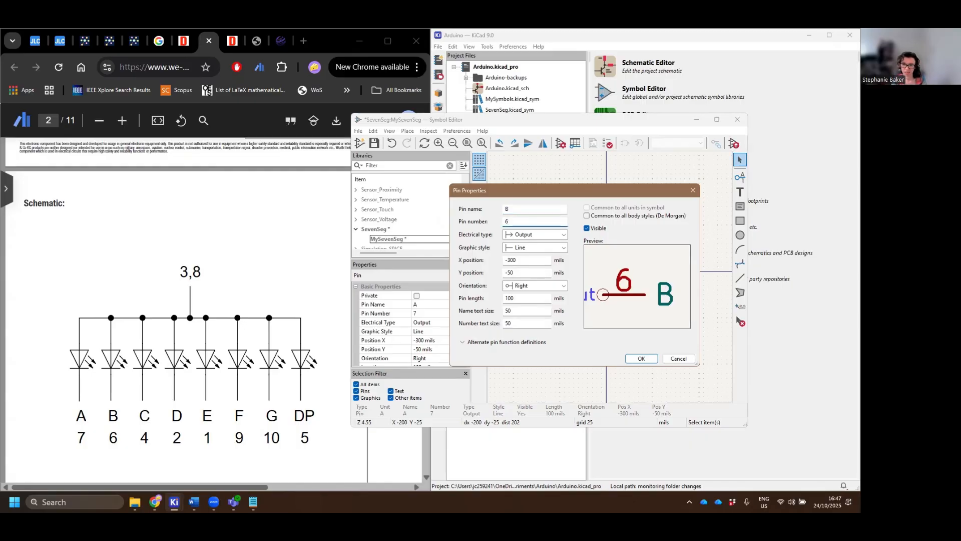
key("Return")
Rename the third pin from the top as C and set its pin number to 4.
left_click(564, 284)
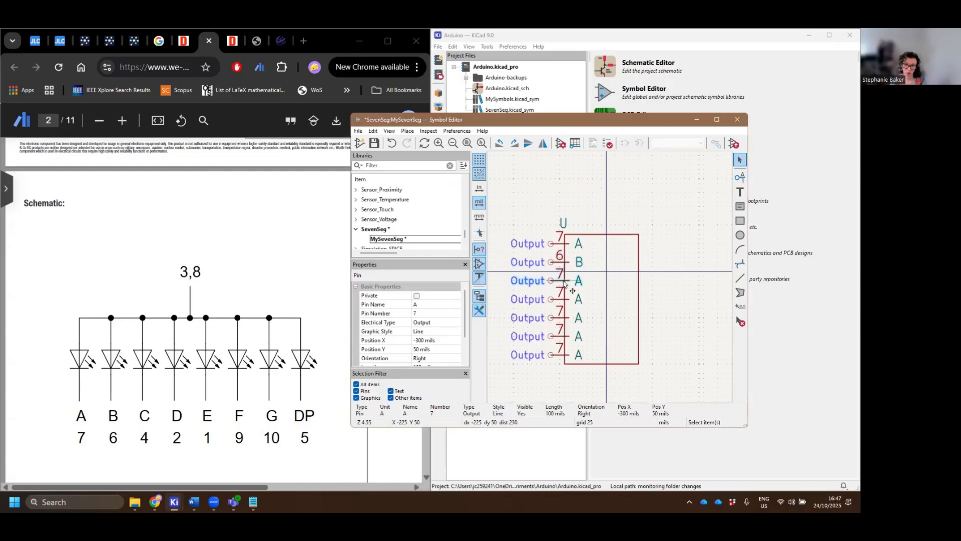
double_click(564, 283)
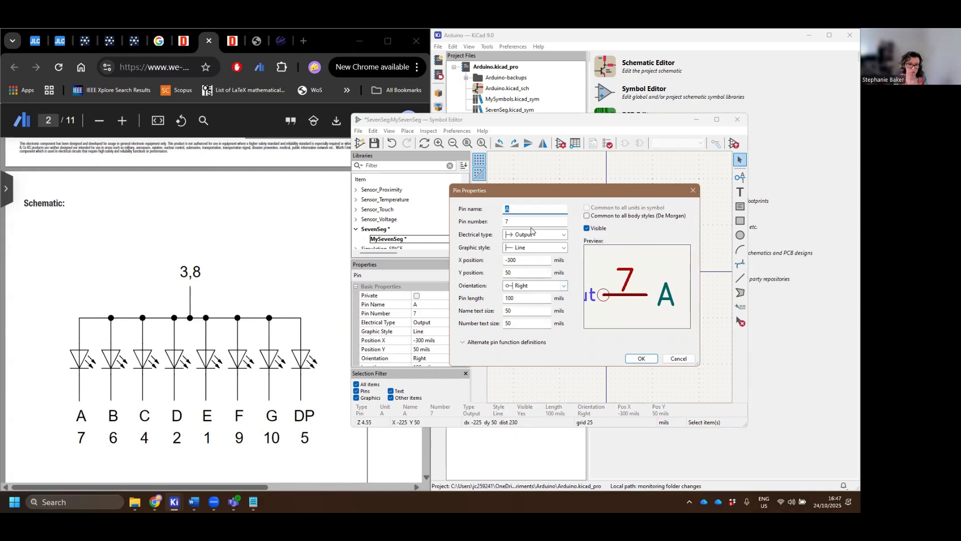
type("C")
key("Tab")
type("4")
key("Return")
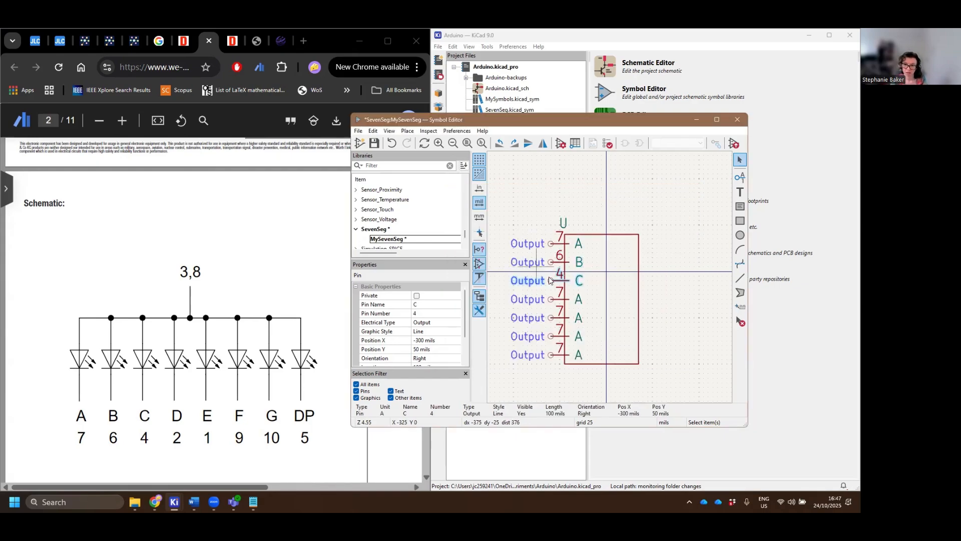
Rename the fourth pin from the top as D and set its pin number to 2.
left_click(564, 300)
double_click(564, 300)
type("D2")
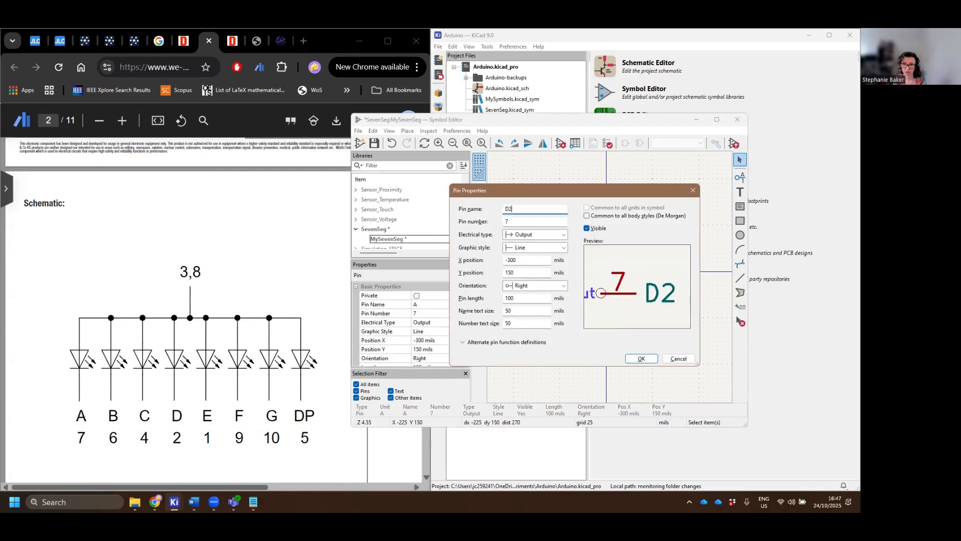
key("BackSpace")
key("Tab")
type("2")
key("Return")
Rename the fifth pin from the top as E and set its pin number to 1.
left_click(559, 318)
double_click(560, 319)
type("E1")
key("BackSpace")
key("BackSpace")
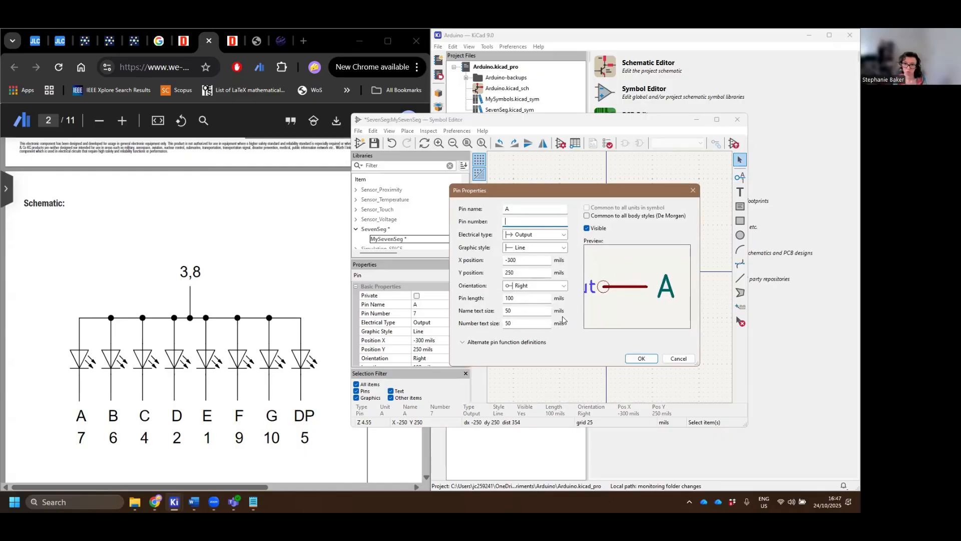
double_click(506, 209)
type("E1")
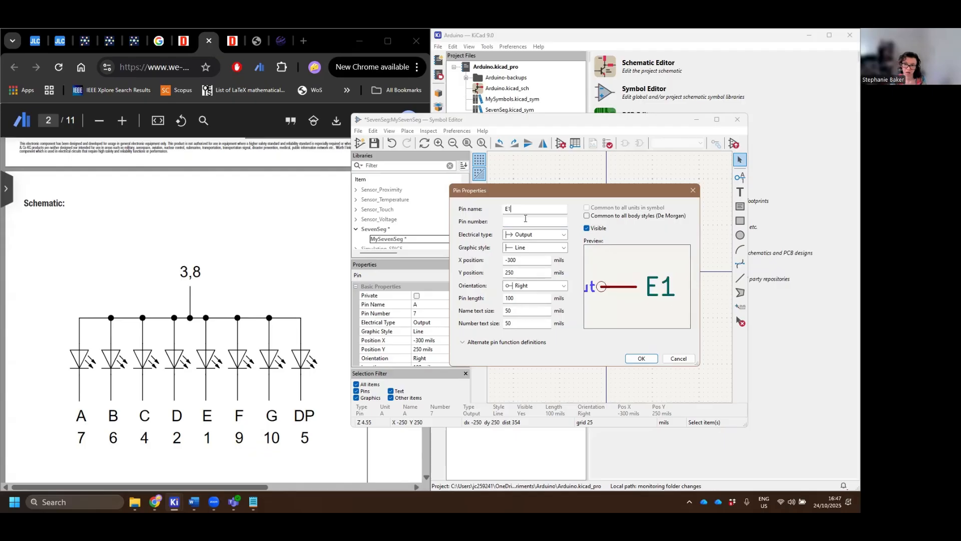
key("BackSpace")
key("Tab")
type("1")
key("Return")
Rename the sixth pin from the top as F and set its pin number to 9.
left_click(563, 337)
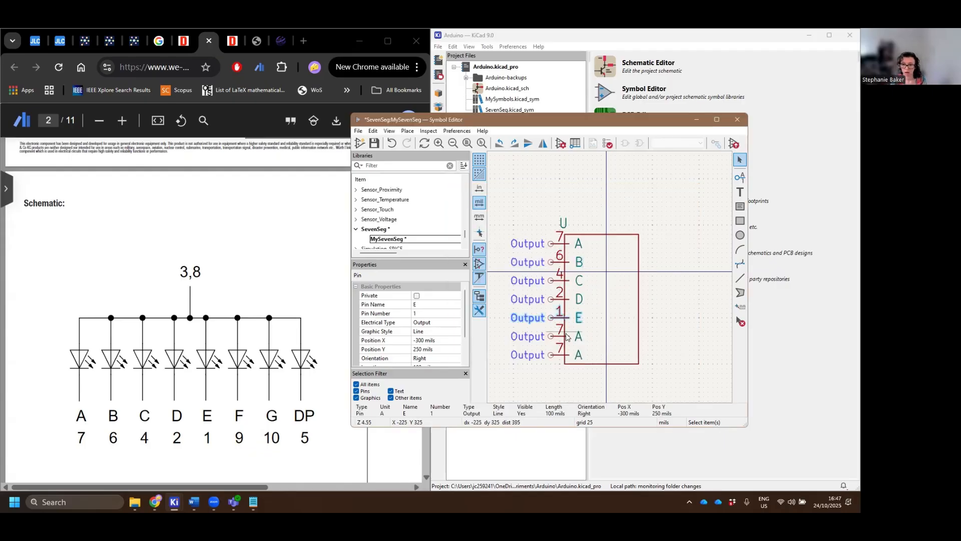
double_click(562, 337)
double_click(507, 209)
type("F")
key("Tab")
type("9")
key("Return")
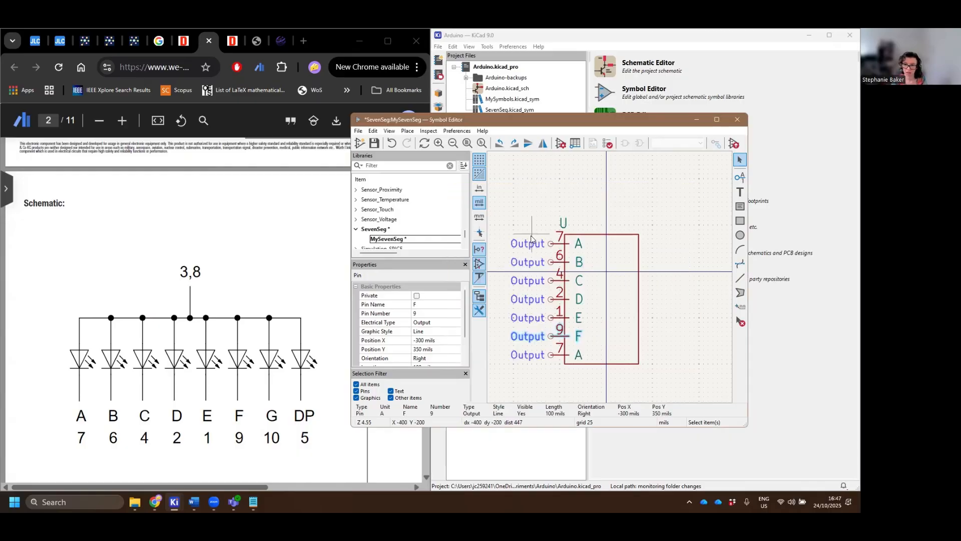
Rename the seventh pin from the top as G and set its pin number to 10.
left_click(565, 355)
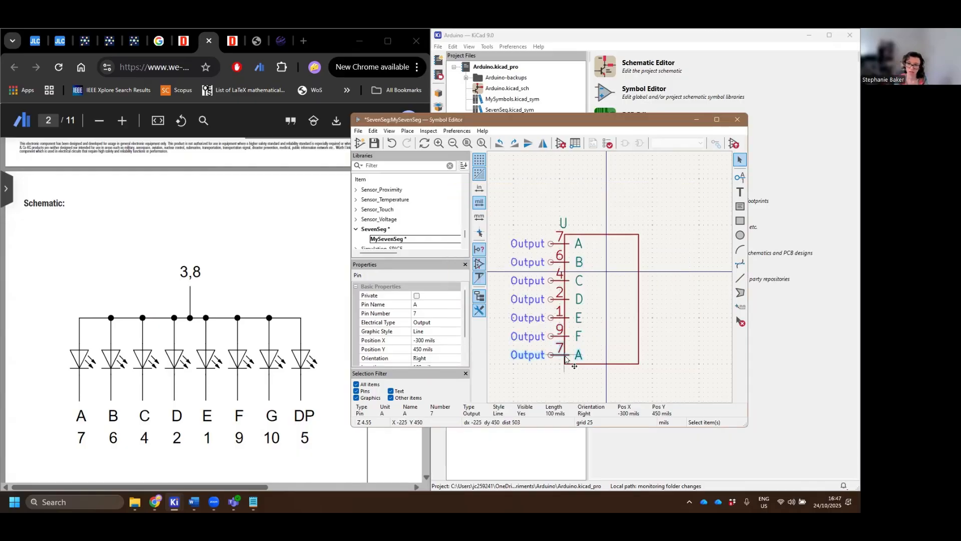
double_click(566, 358)
type("G")
key("Tab")
type("10")
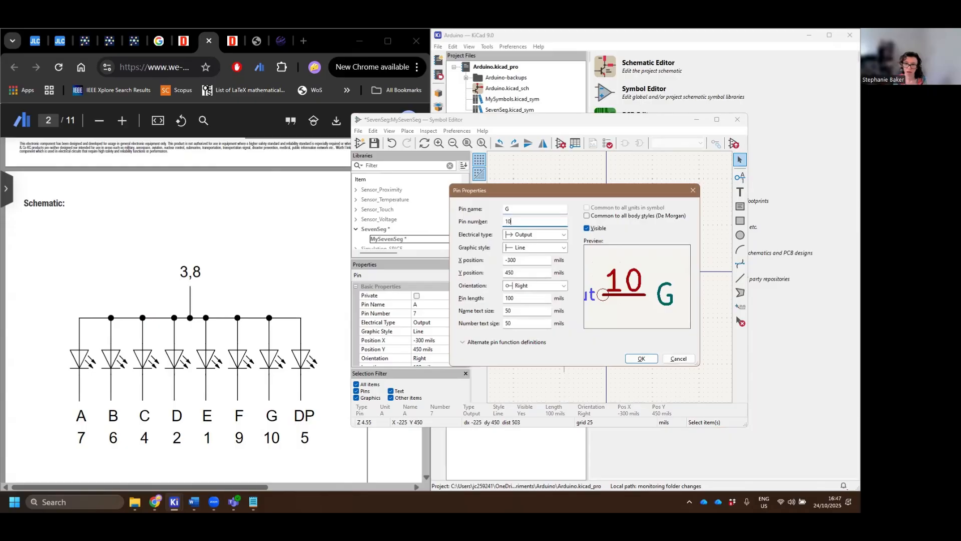
key("Return")
key("Escape")
Extend the body's lower edge further down and duplicate pin G directly below itself at X -300, Y 550 mils.
left_click(611, 362)
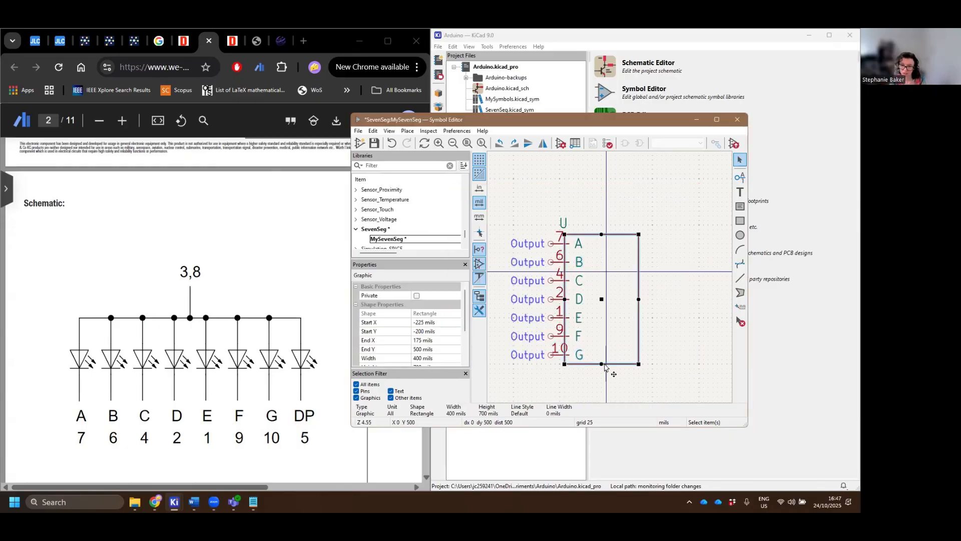
left_click_drag(603, 364, 620, 386)
key("Escape")
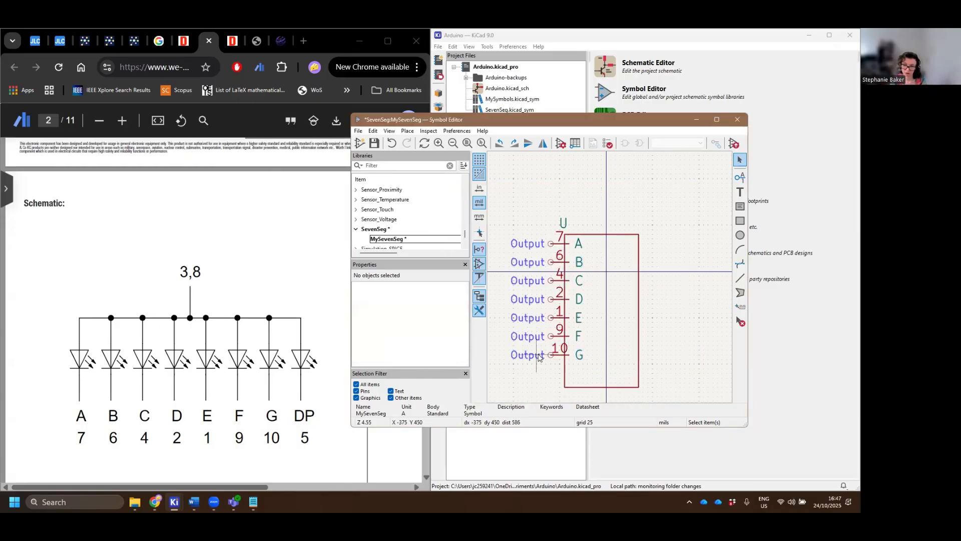
left_click(550, 355)
key("ctrl+d")
left_click(550, 378)
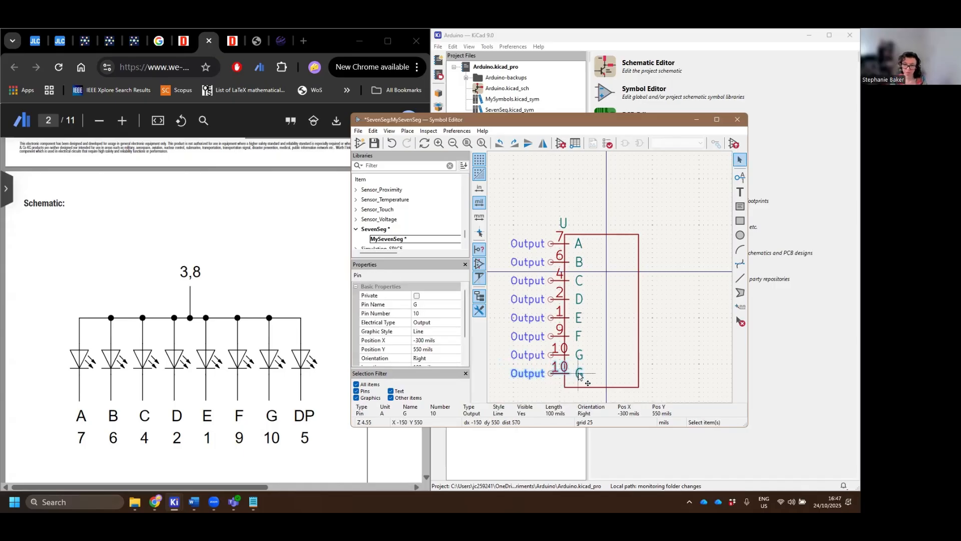
Rename the lowest pin as DP with pin number 5, and move the reference designator U to the centre above the body.
double_click(579, 376)
type("DP")
key("Tab")
type("5")
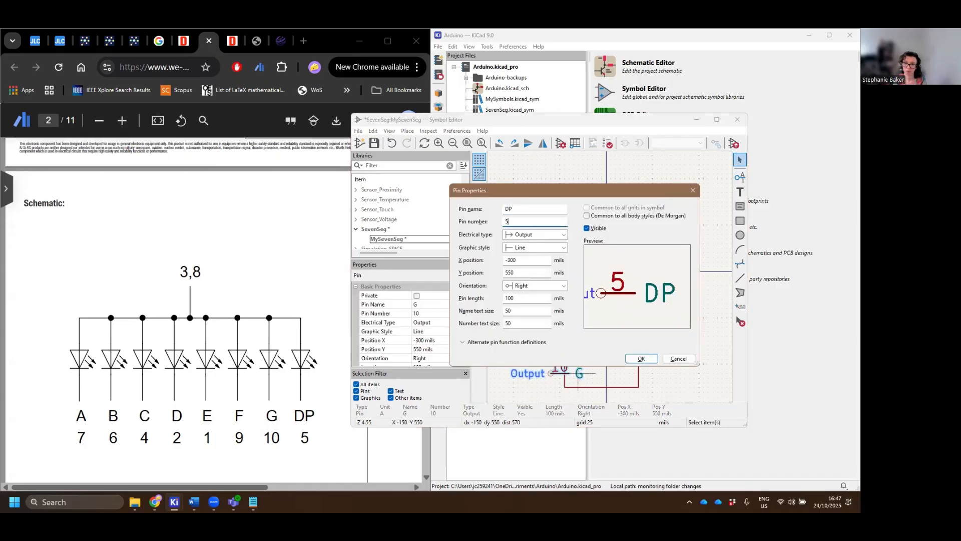
key("Return")
left_click(686, 321)
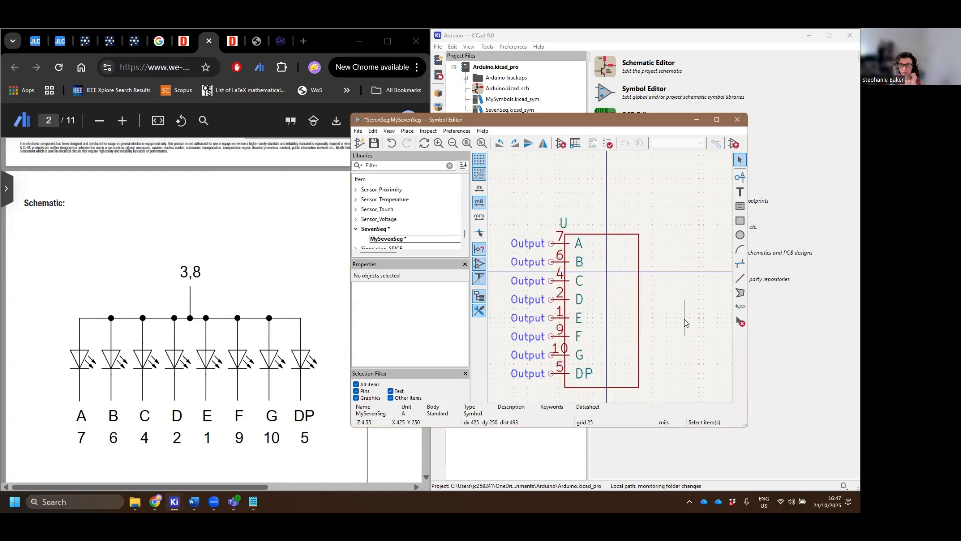
left_click_drag(573, 224, 595, 226)
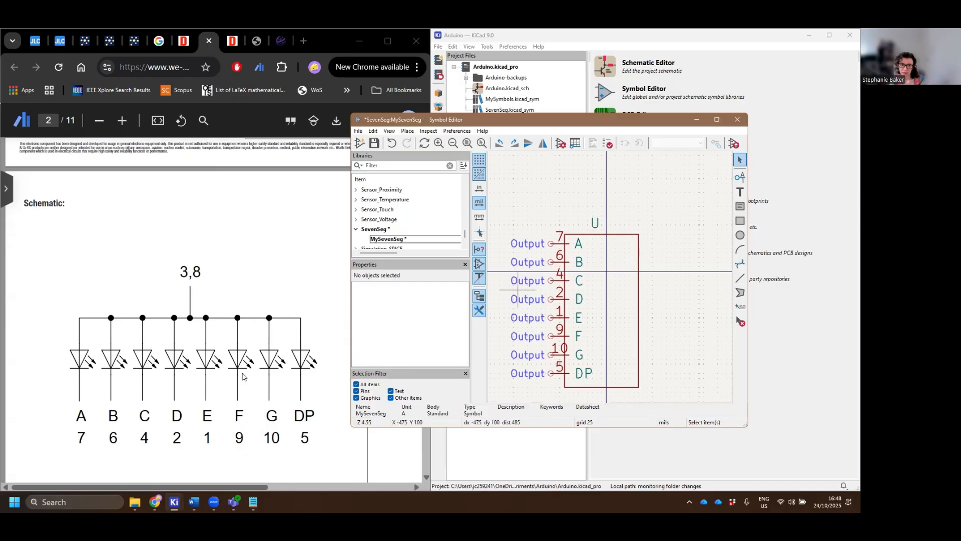
Consult the datasheet's pin table and start a new pin named CA1 with pin number 3.
left_click_drag(239, 486, 332, 481)
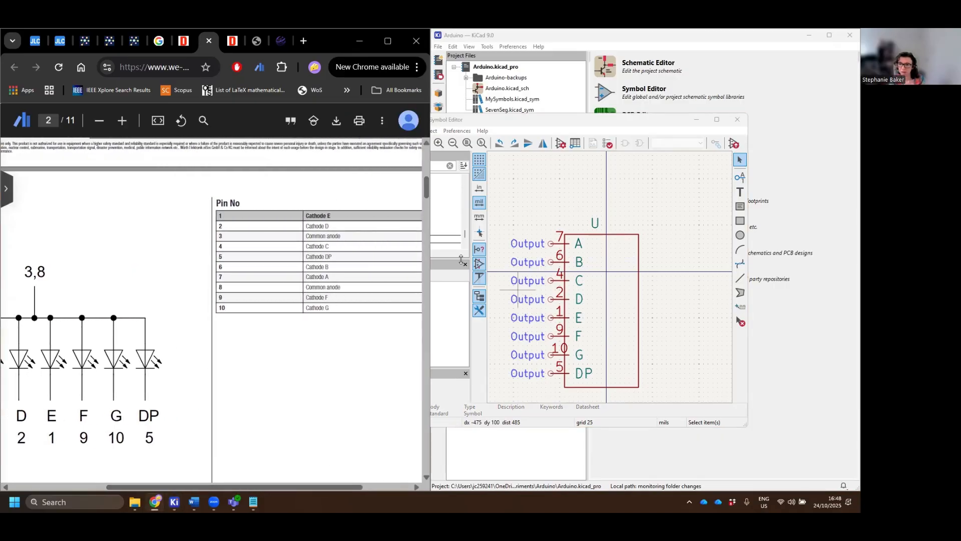
left_click(740, 177)
left_click(624, 373)
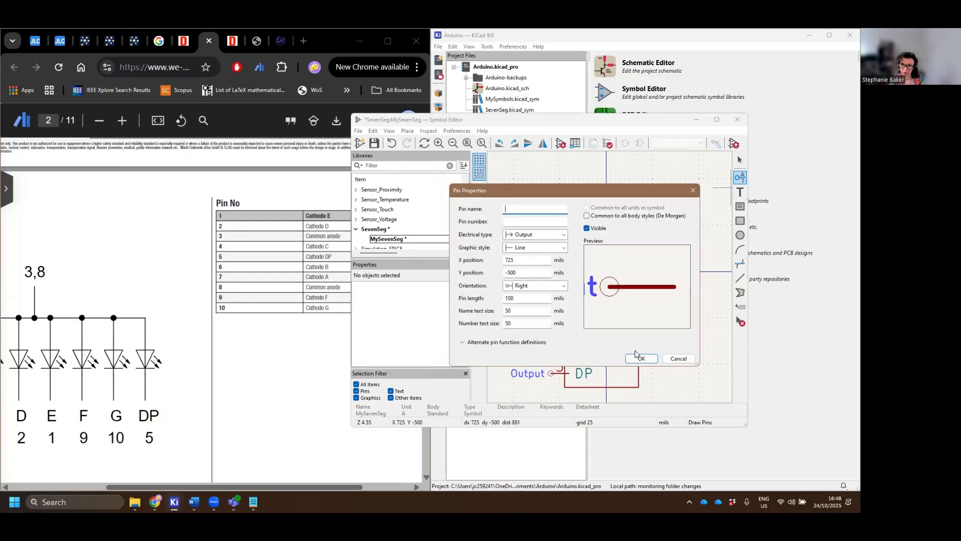
type("A")
key("BackSpace")
type("CA")
left_click(551, 223)
left_click(547, 209)
type("1")
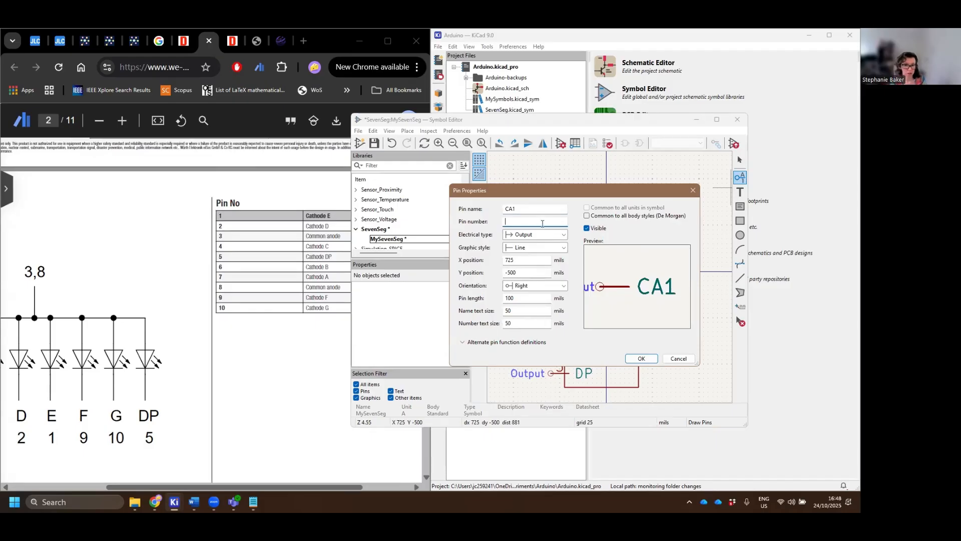
type("3")
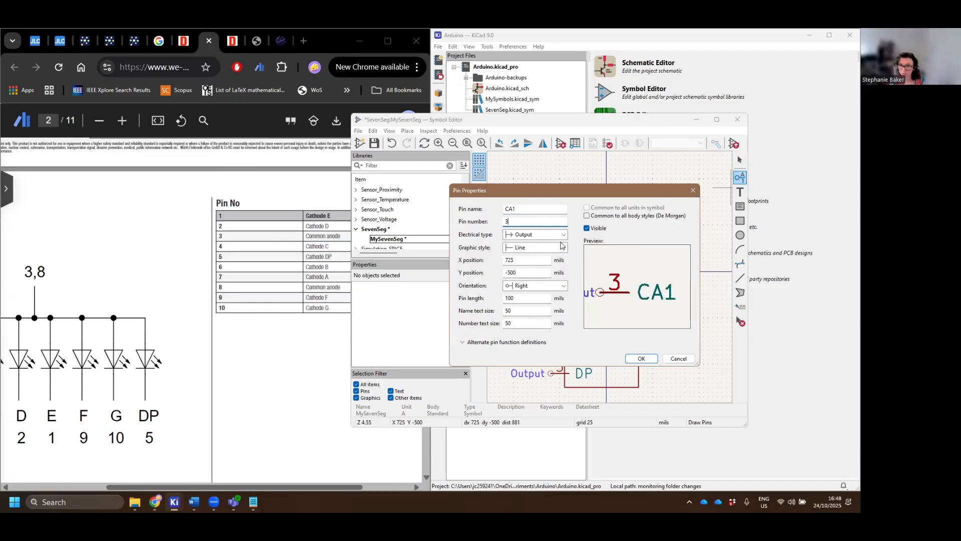
Make pin CA1 an Input with Left orientation and place it on the body's right edge at X 250, Y 450 mils.
left_click(557, 236)
left_click(556, 244)
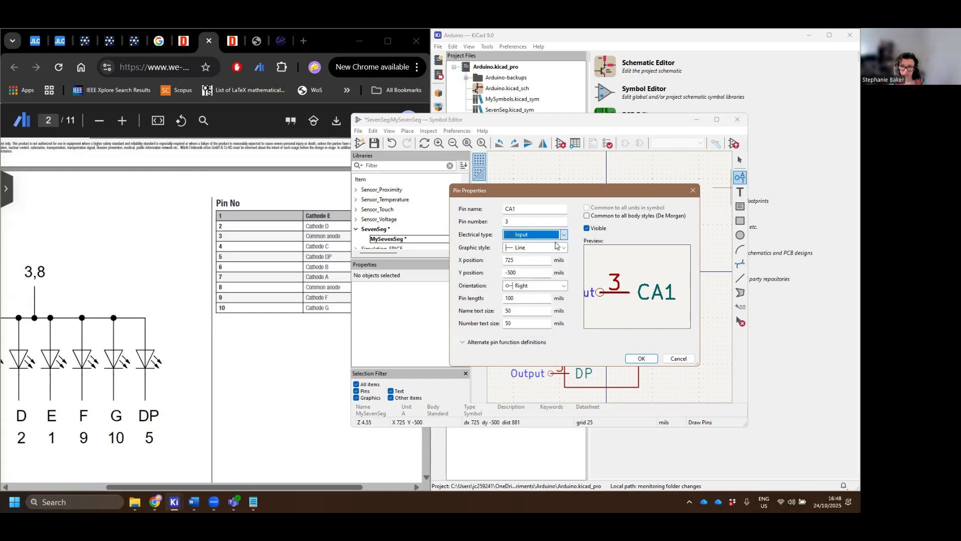
left_click(533, 290)
left_click(523, 300)
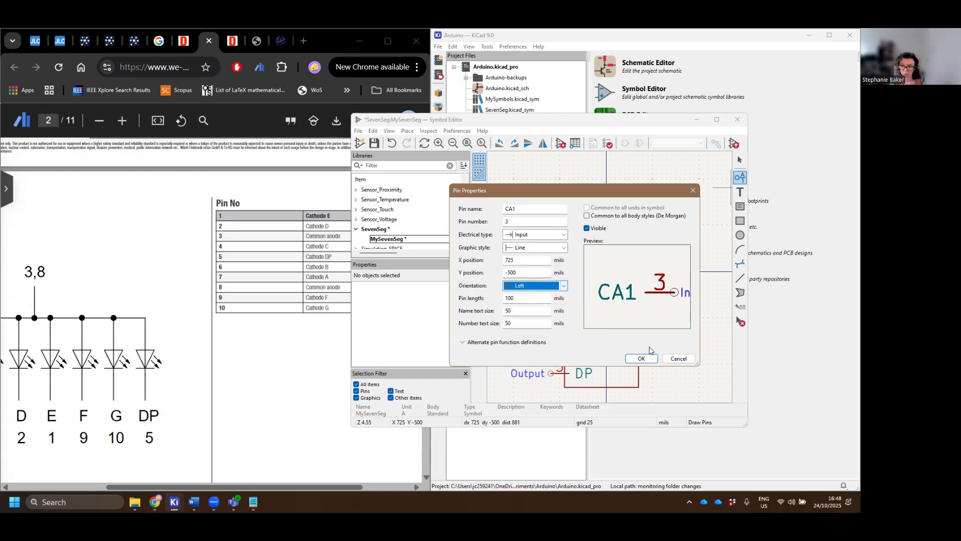
left_click(641, 358)
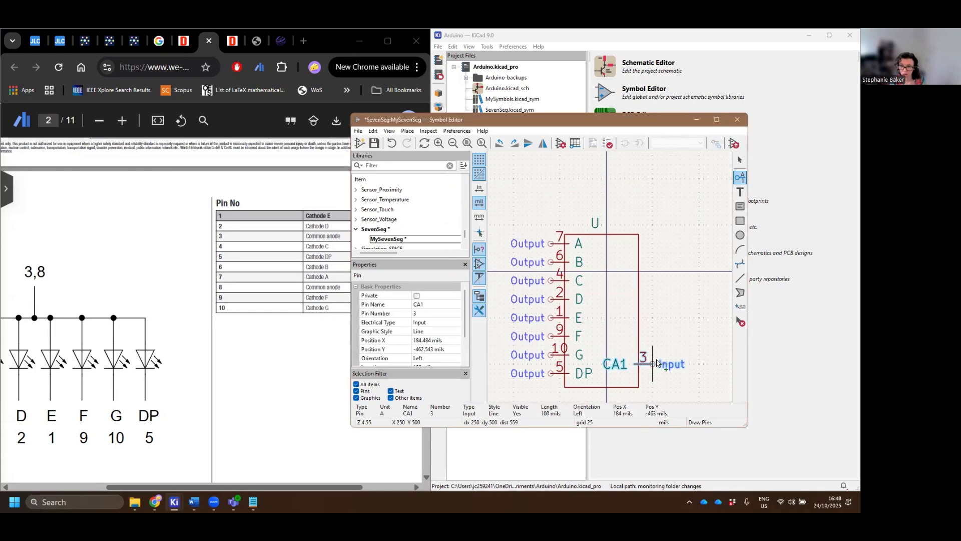
left_click(654, 356)
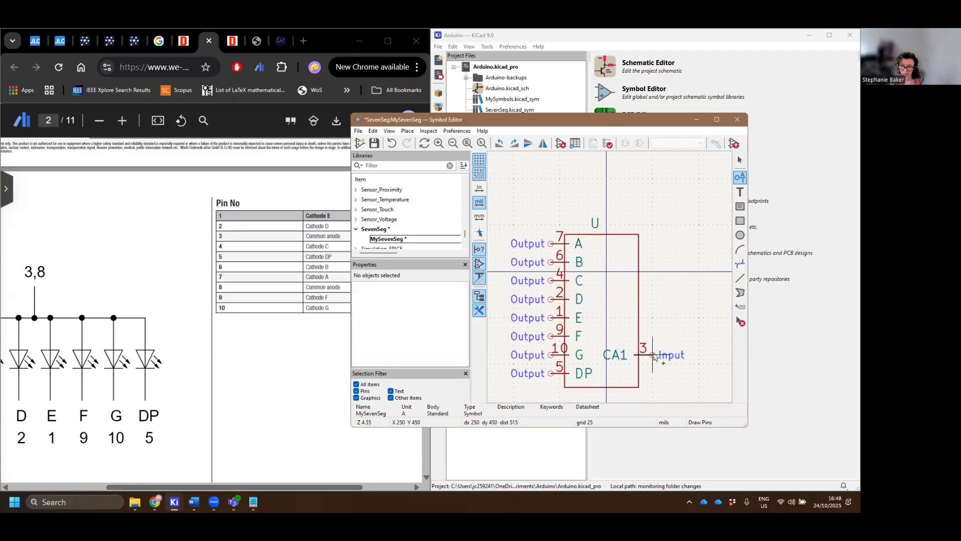
left_click(654, 355)
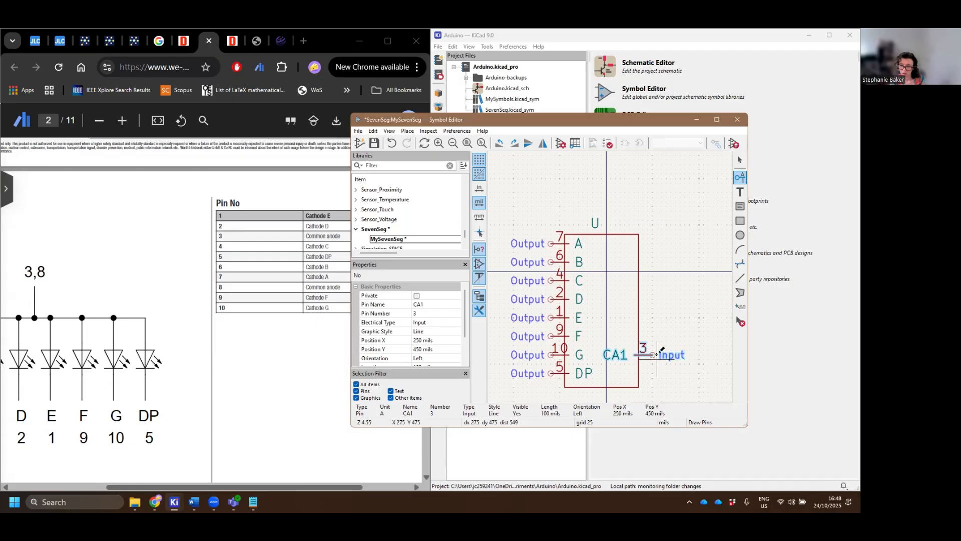
left_click(658, 355)
left_click(658, 356)
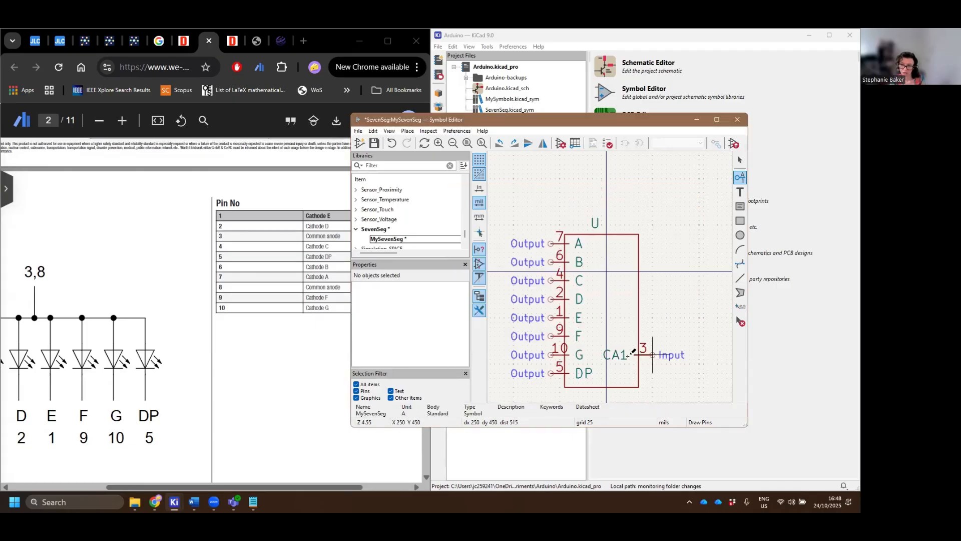
Add another Input pin named CA directly below pin 3 at X 250, Y 550 mils.
left_click(621, 349)
type("CA")
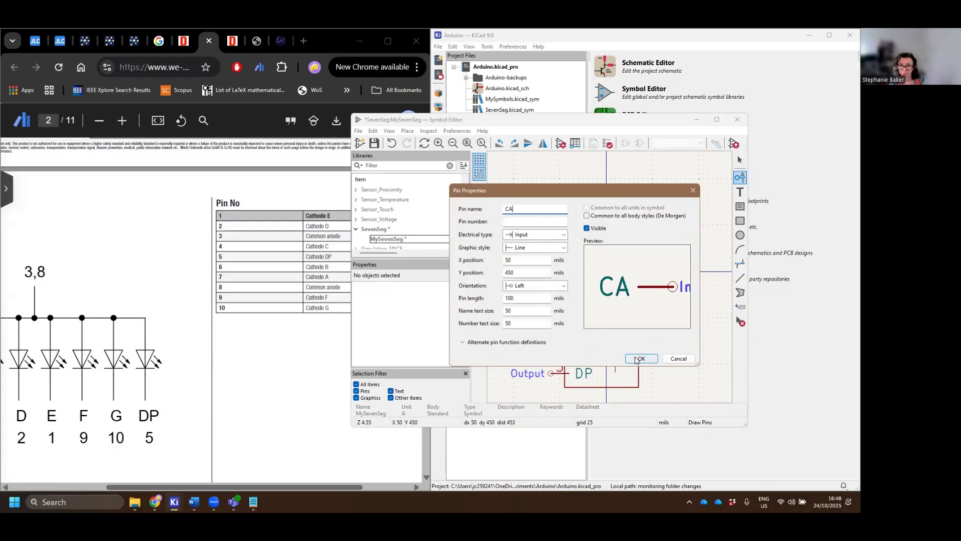
left_click(639, 358)
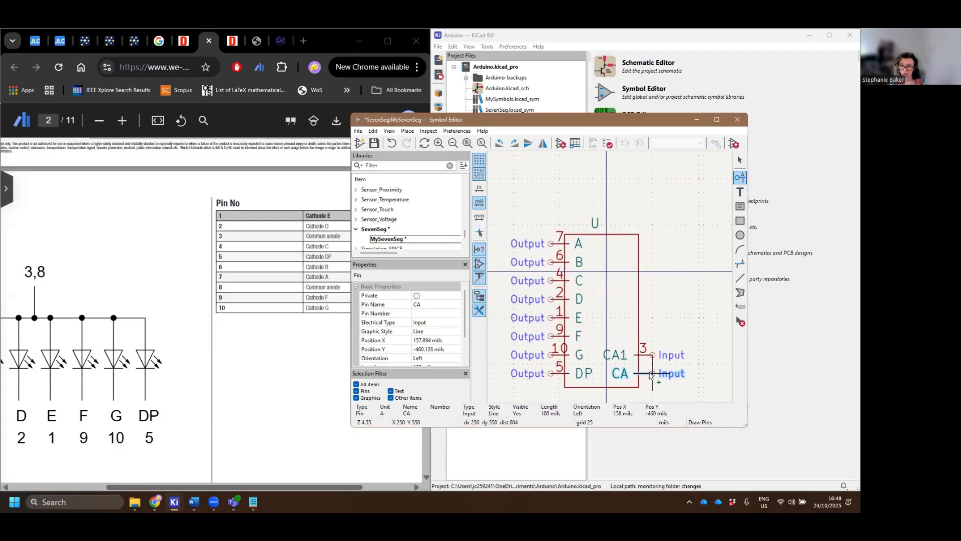
left_click(650, 375)
key("Escape")
Rename pin 3 on the body's right edge as CA.
double_click(625, 355)
type("CA")
key("Return")
Set the lower CA pin's number to 8, keeping CA as its name.
left_click(629, 375)
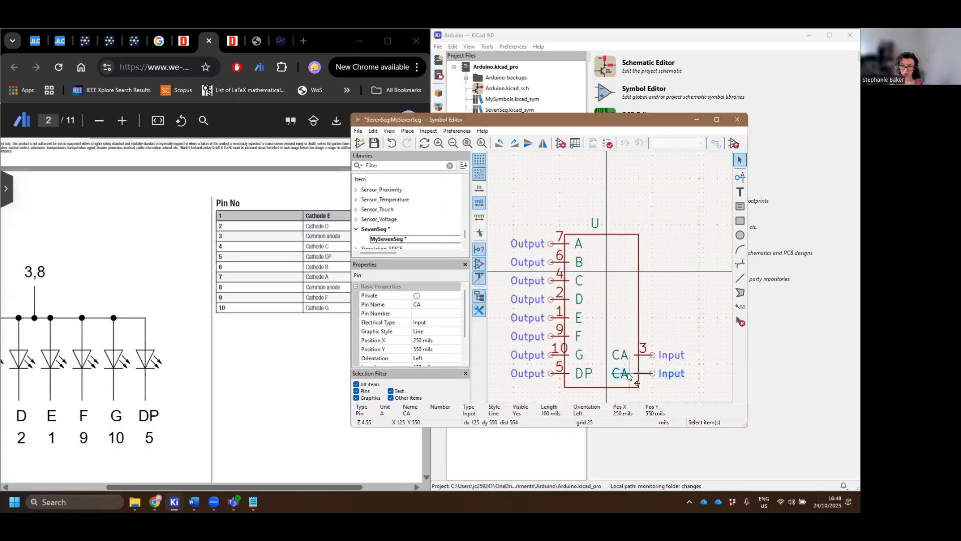
double_click(629, 376)
type("9")
key("BackSpace")
type("CA")
key("Tab")
type("8")
key("Return")
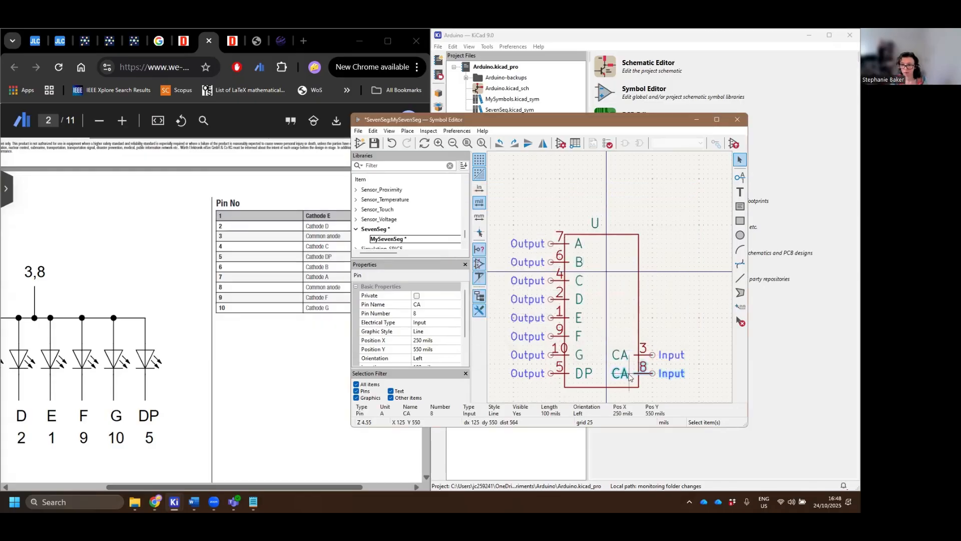
left_click(663, 310)
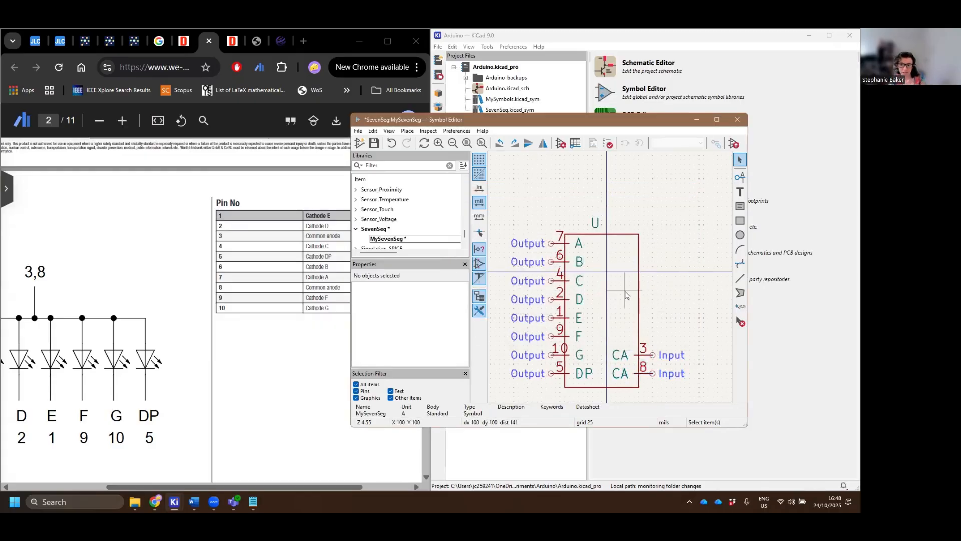
Fill the symbol's body rectangle with the custom pale green colour #D7FFD6FF.
left_click(638, 295)
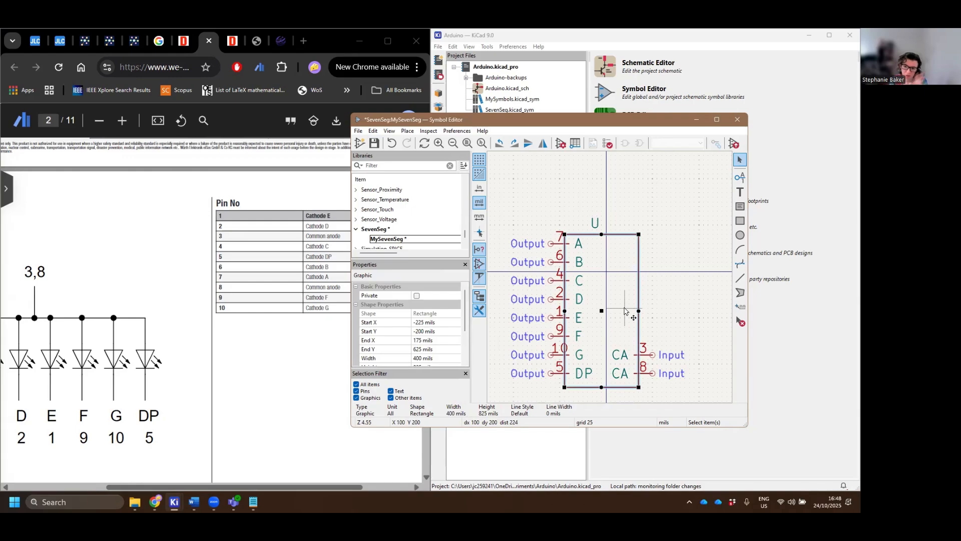
scroll(430, 346, "down", 2)
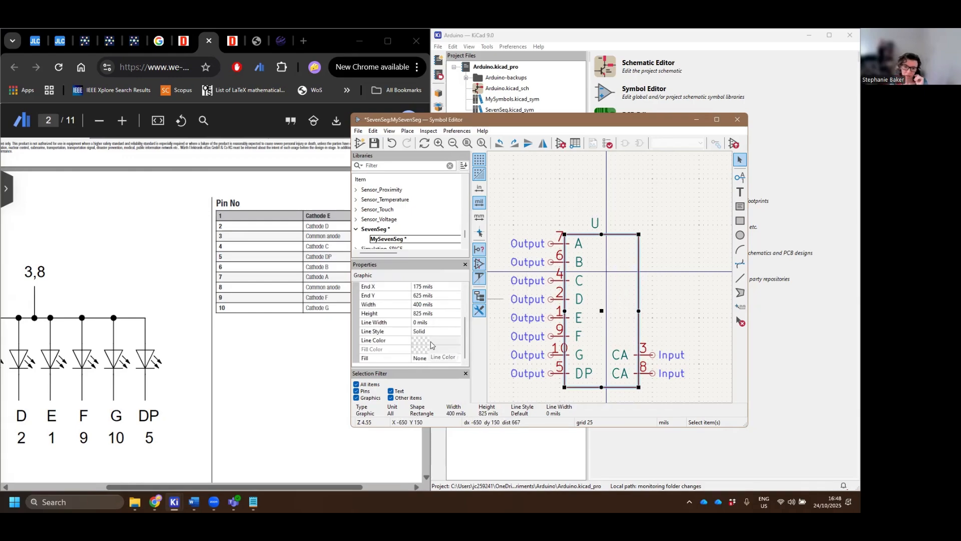
left_click(420, 358)
left_click(421, 358)
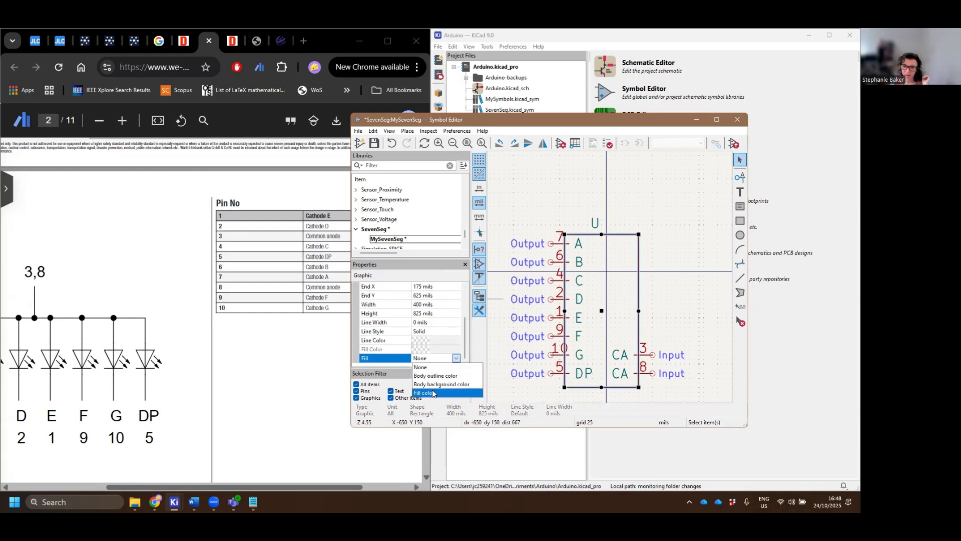
left_click(434, 393)
left_click(423, 349)
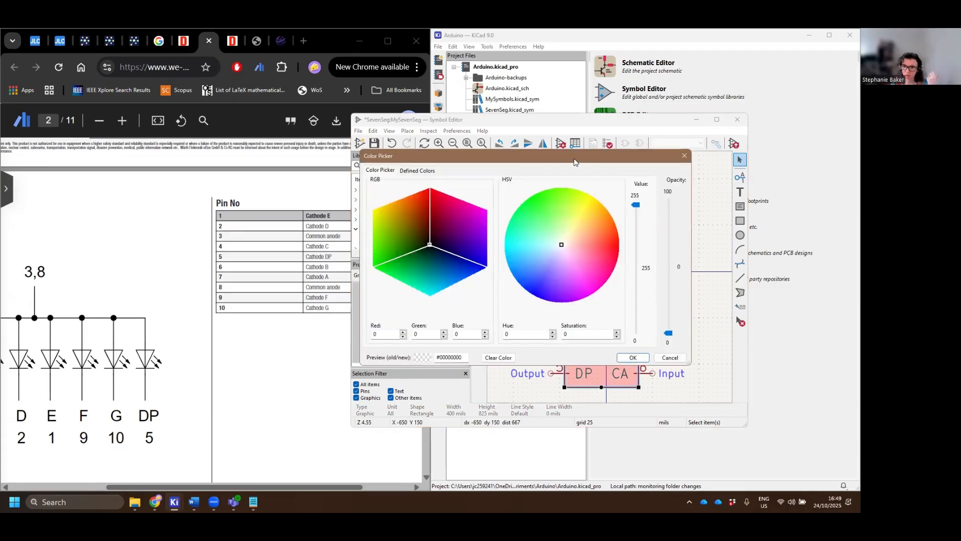
left_click_drag(574, 161, 417, 146)
mouse_move(404, 231)
left_mouse_down()
mouse_move(389, 229)
mouse_move(400, 222)
left_mouse_up()
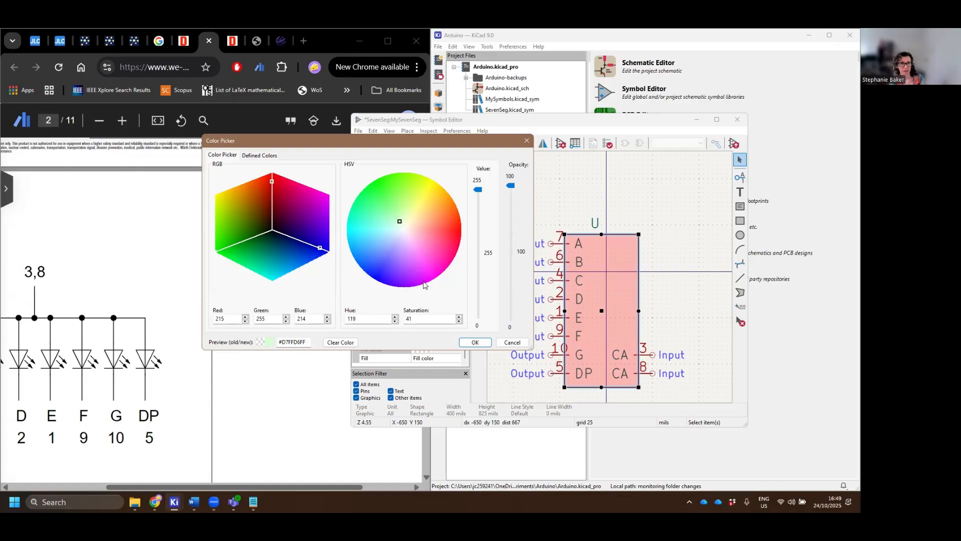
left_click(475, 342)
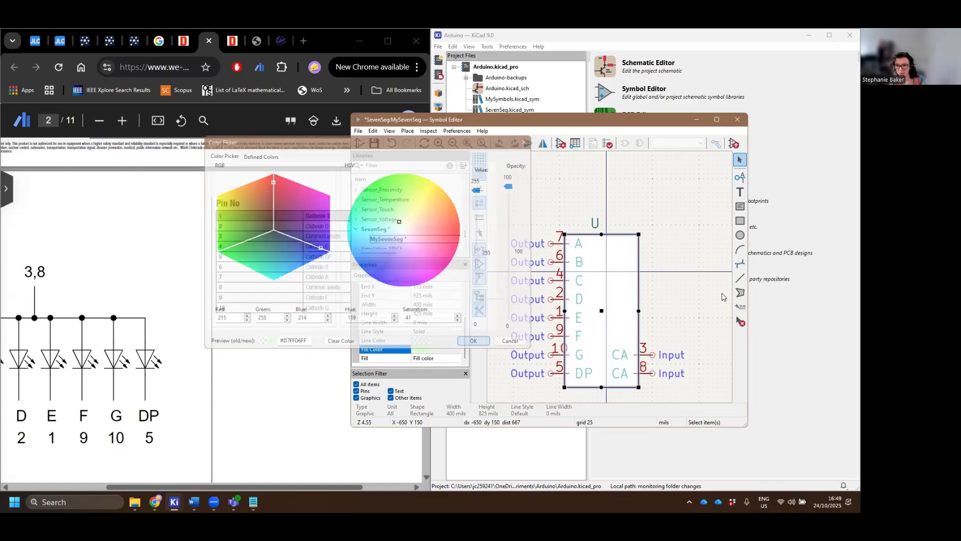
left_click(714, 288)
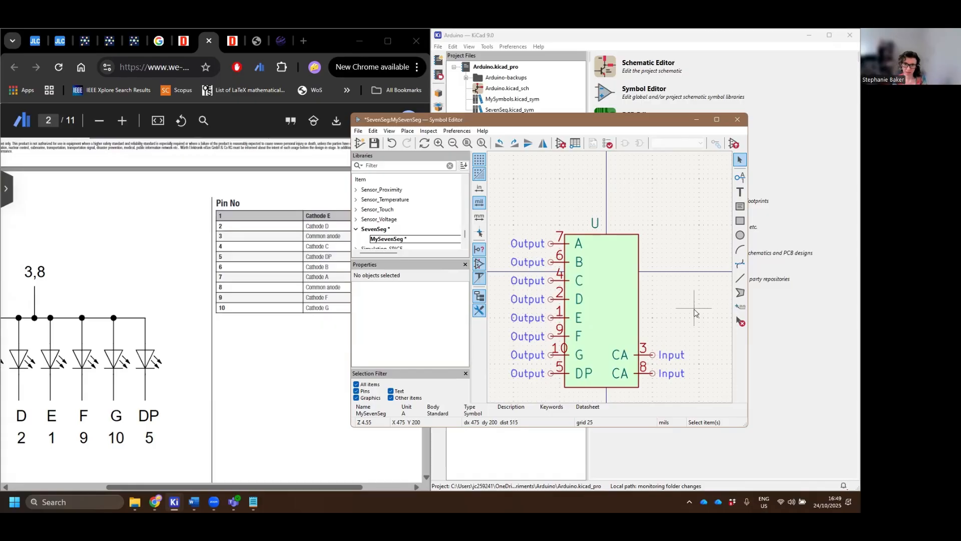
Save the MySevenSeg symbol and switch from the Symbol Editor to the project's Schematic Editor.
key("ctrl+s")
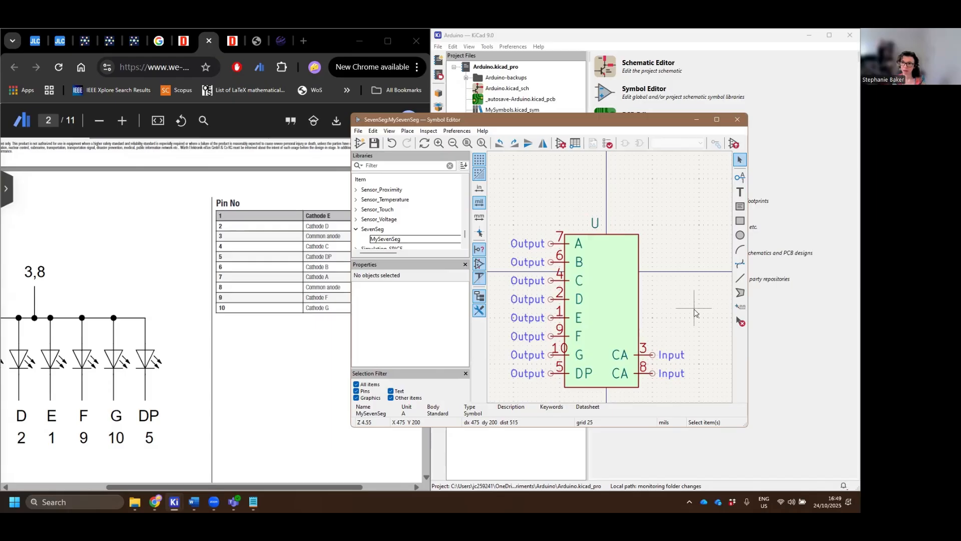
left_click(737, 120)
left_click(663, 70)
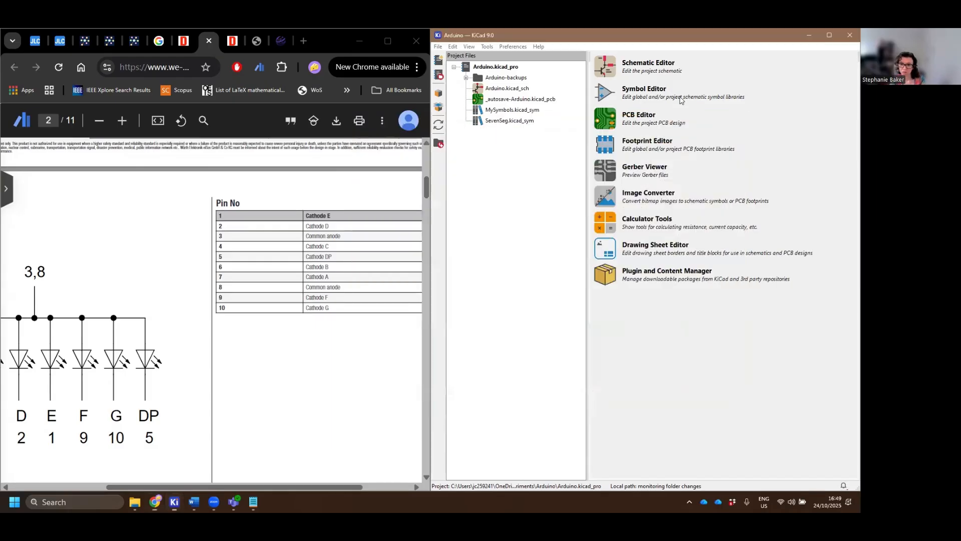
Examine the segment labels on the Arduino's D2 to D9 pins and the free space beside the board symbol.
scroll(695, 279, "down", 3)
scroll(719, 310, "up", 2)
middle_click_drag(723, 222, 746, 291)
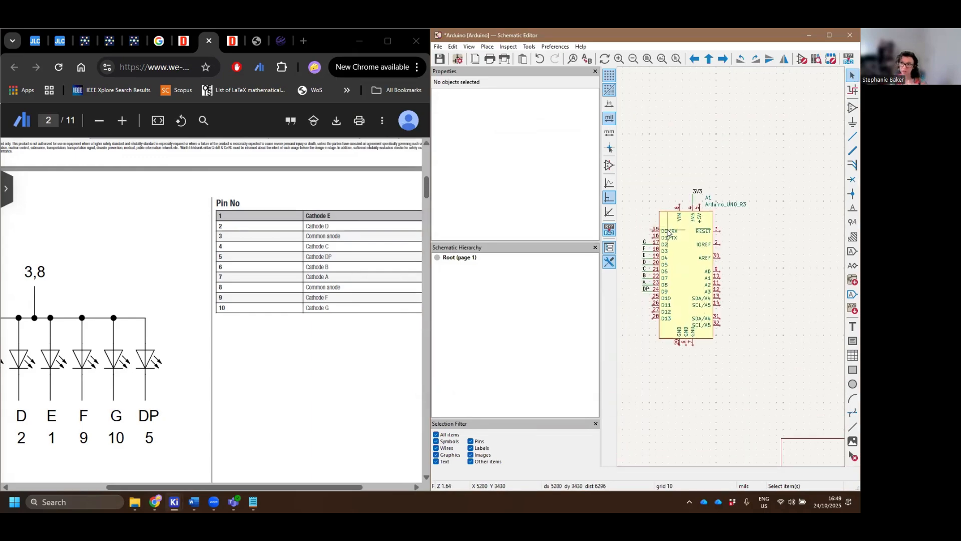
scroll(625, 235, "up", 2)
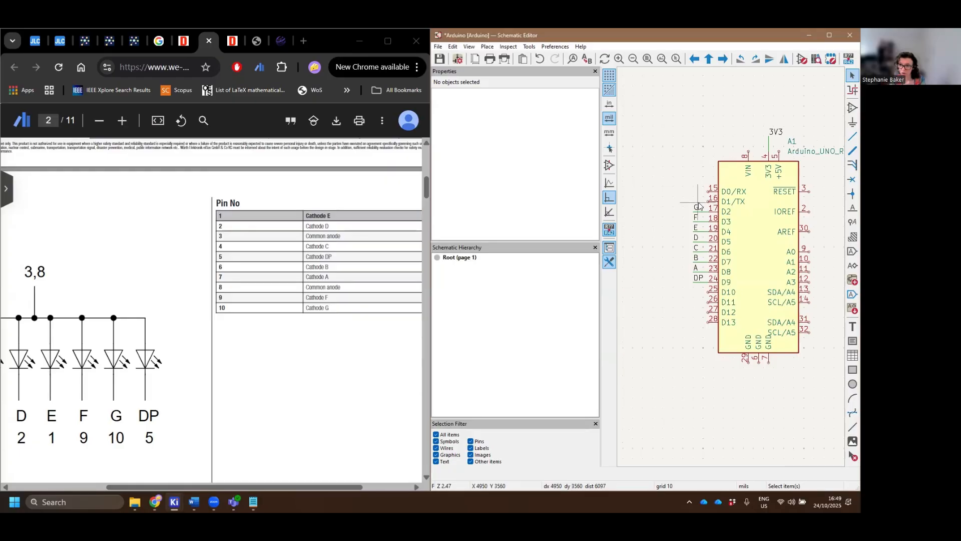
middle_click_drag(685, 251, 662, 293)
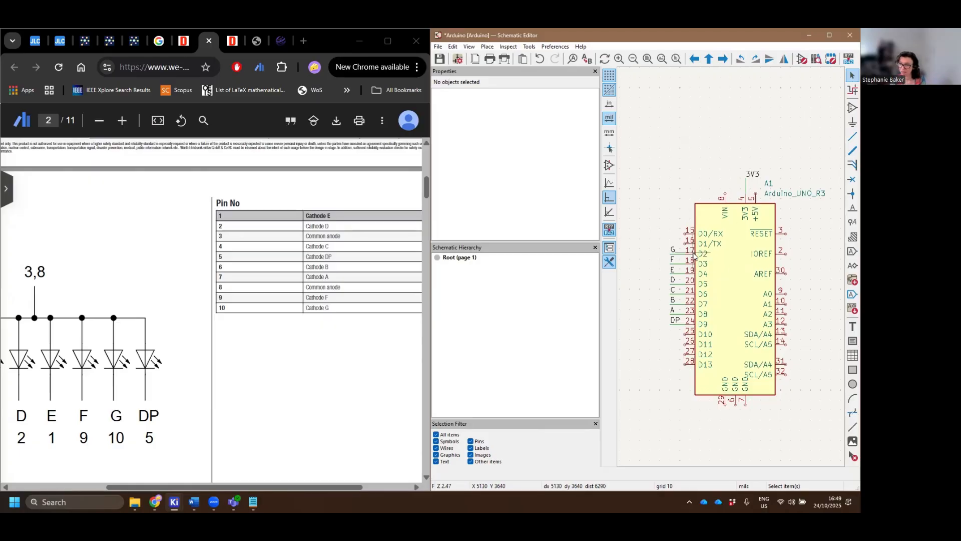
middle_click_drag(802, 258, 731, 259)
scroll(731, 258, "down", 3)
scroll(736, 268, "up", 2)
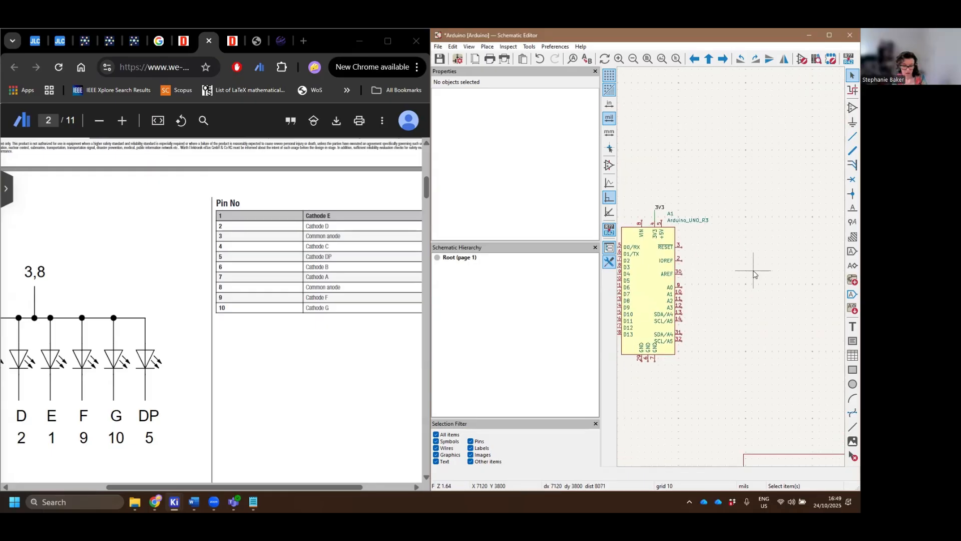
Find the MySevenSeg symbol in the symbol chooser and place one copy in the free space beside the Arduino.
key("a")
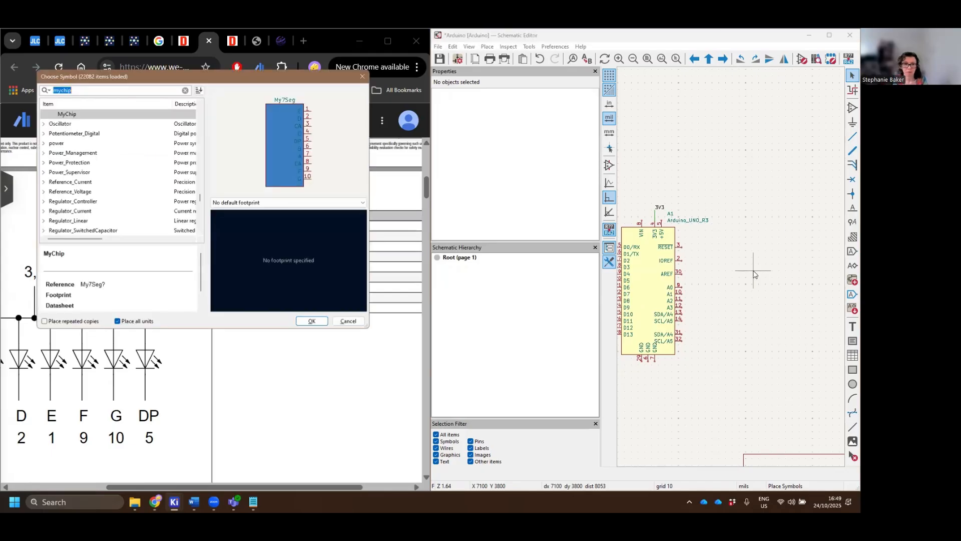
left_click(74, 133)
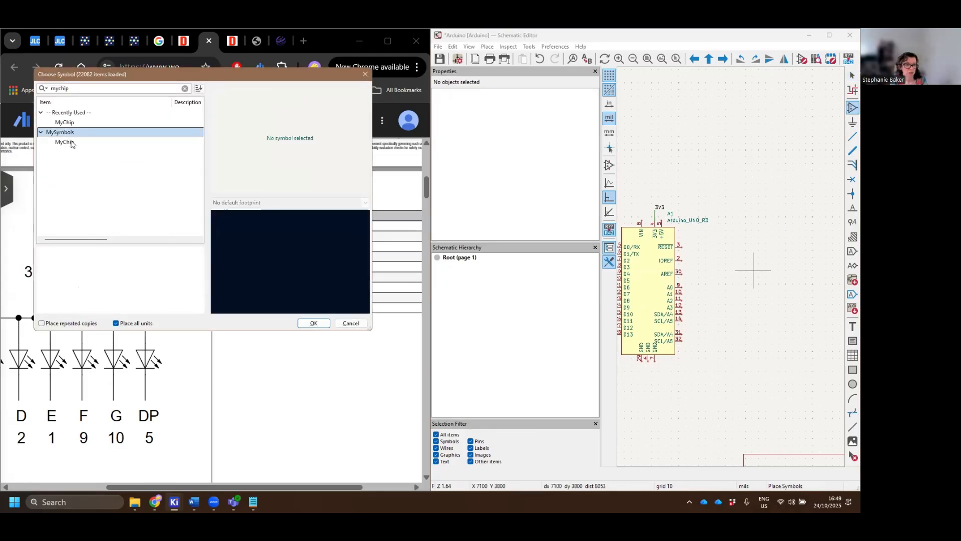
left_click(184, 88)
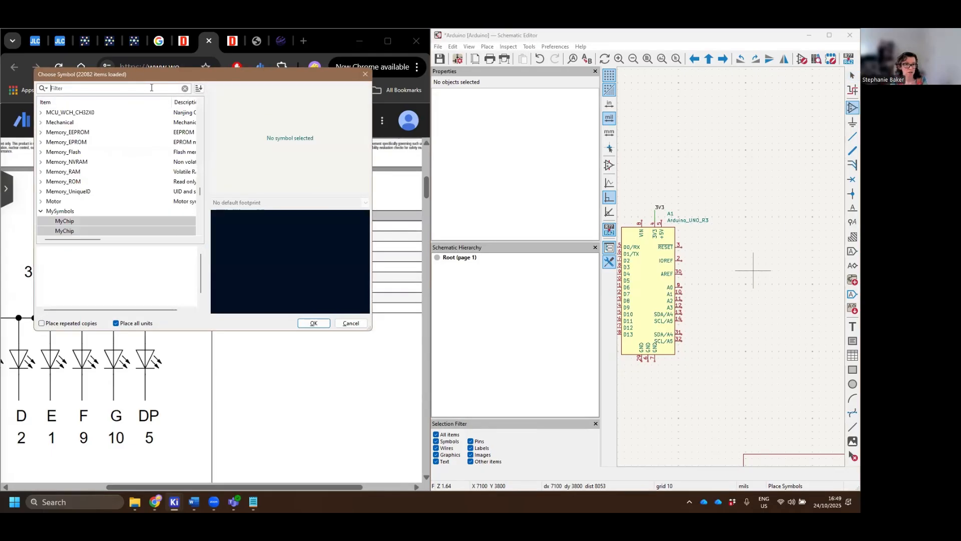
type("myse")
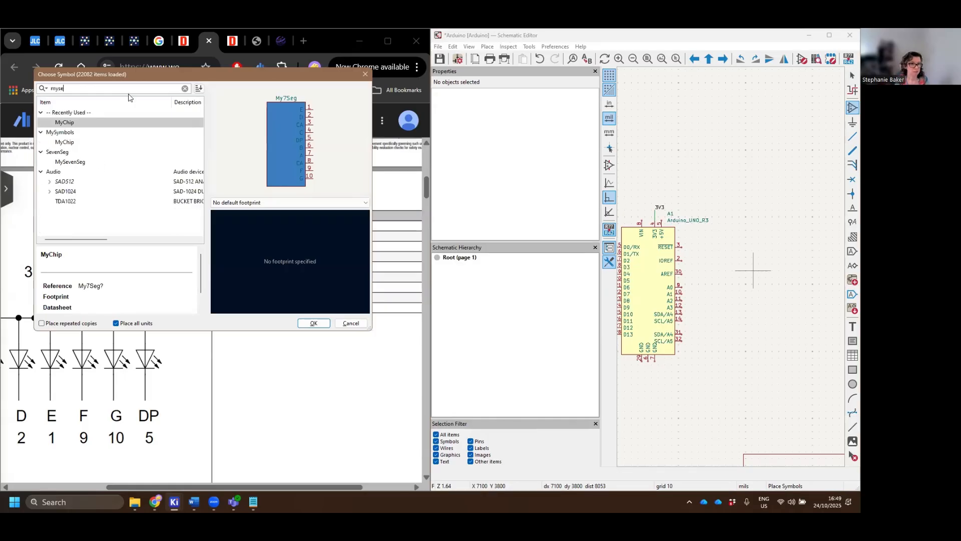
left_click(314, 324)
left_click(742, 274)
scroll(771, 330, "up", 2)
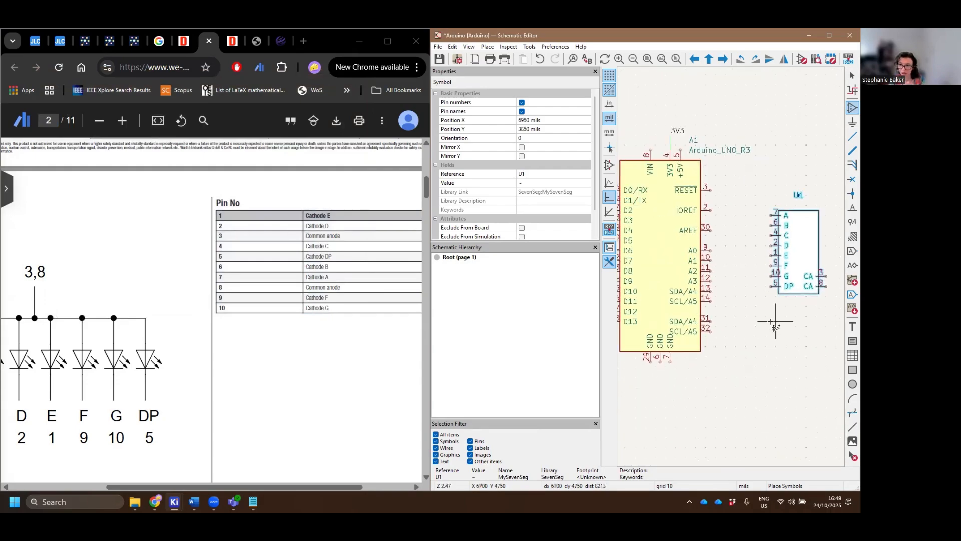
scroll(776, 328, "down", 2)
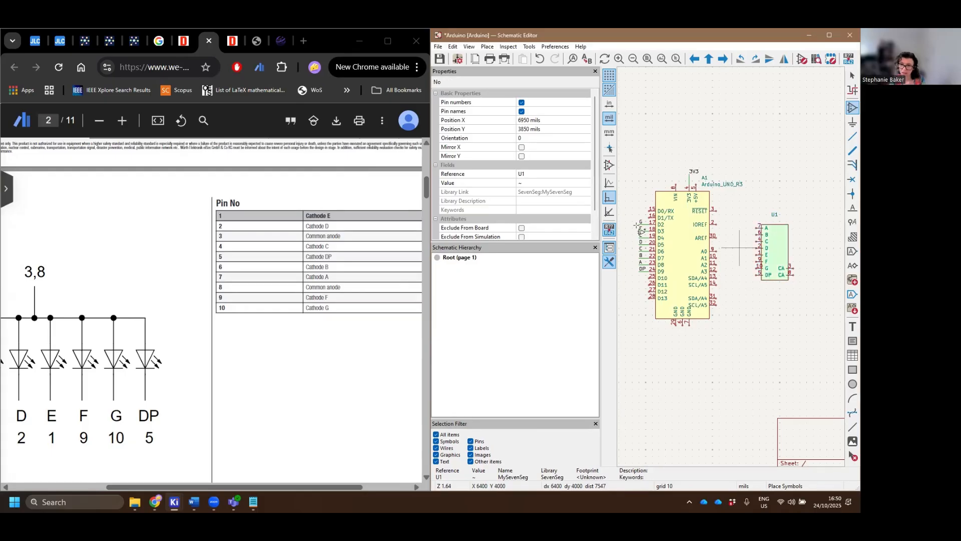
left_click(640, 230)
key("Escape")
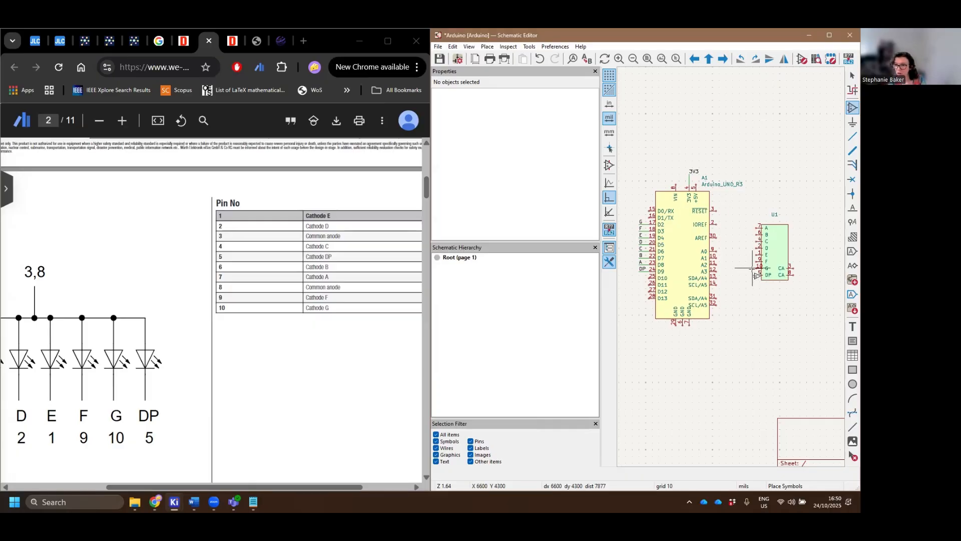
Place a net label G beside U1's G pin and join it to the pin with a short wire.
scroll(756, 275, "up", 2)
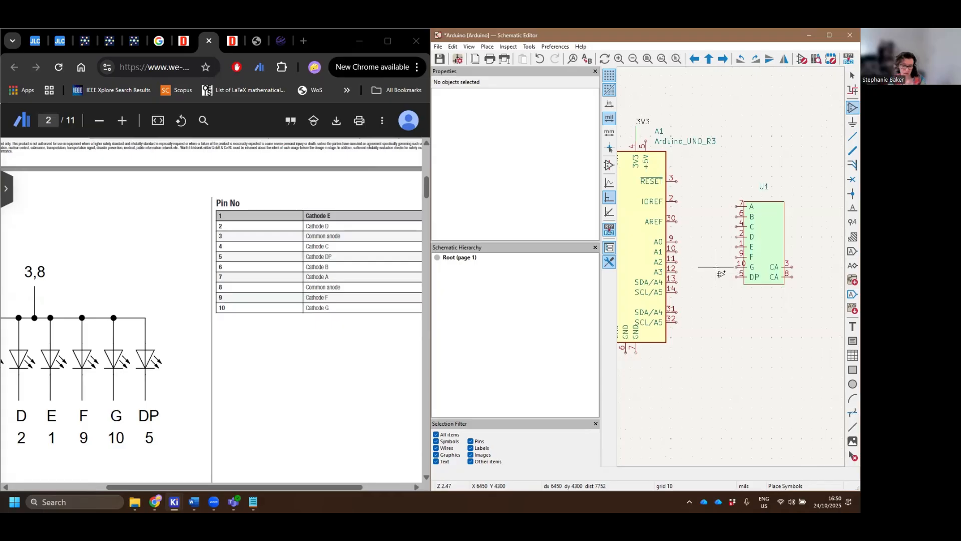
key("l")
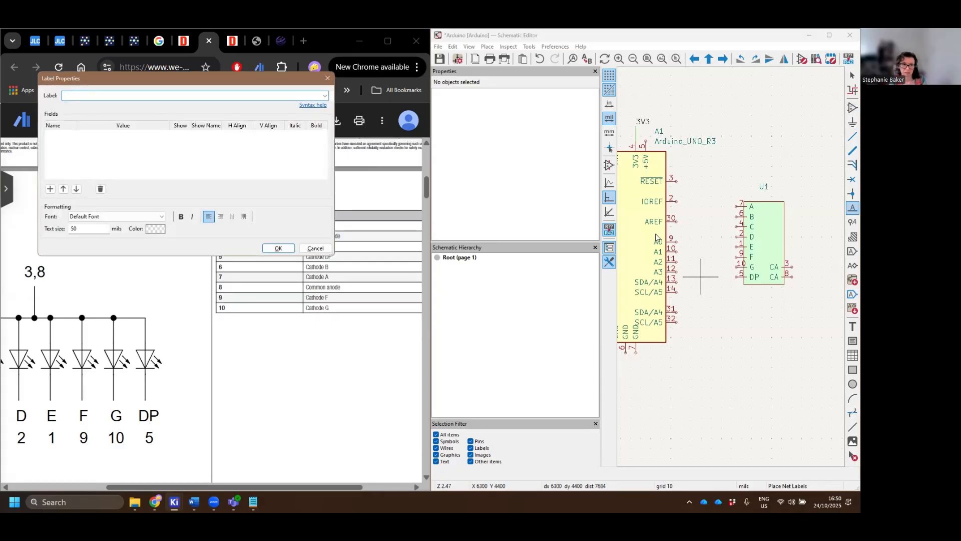
key("Return")
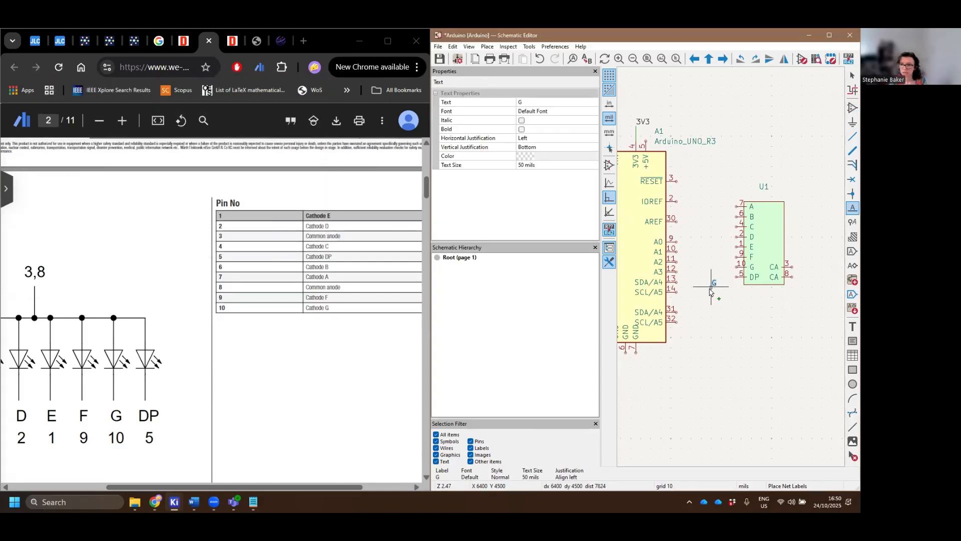
left_click(727, 266)
key("w")
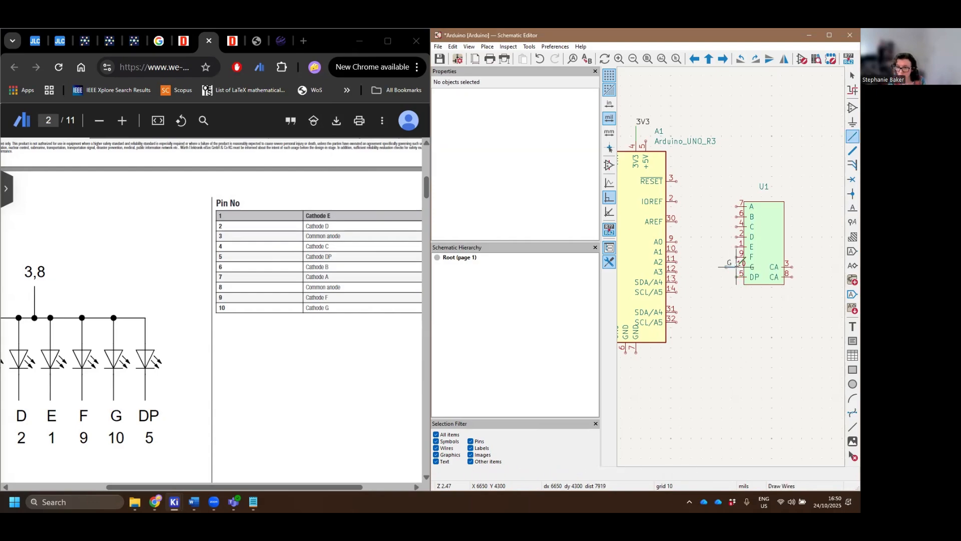
Place net labels A, B, C, D, E, F and DP on the matching pins of U1.
scroll(737, 296, "down", 2)
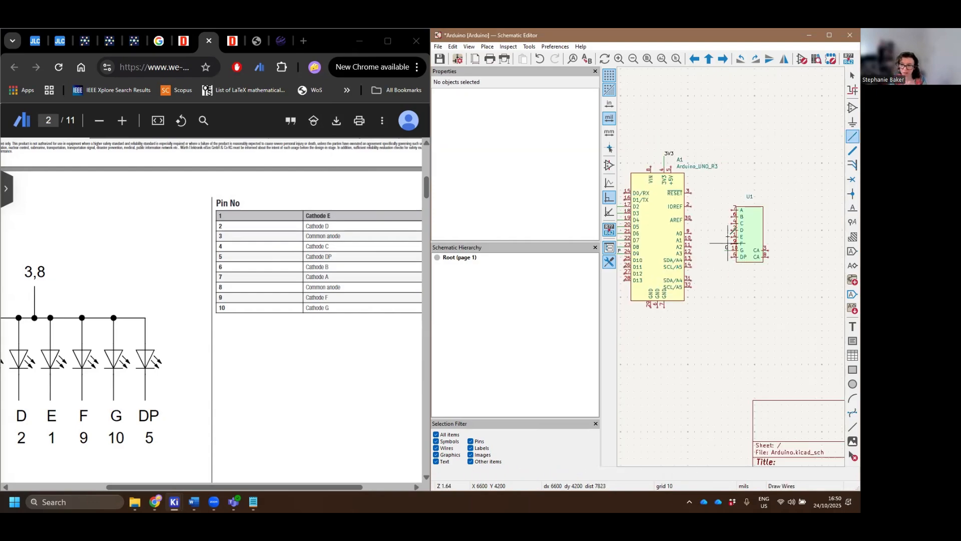
scroll(732, 247, "up", 2)
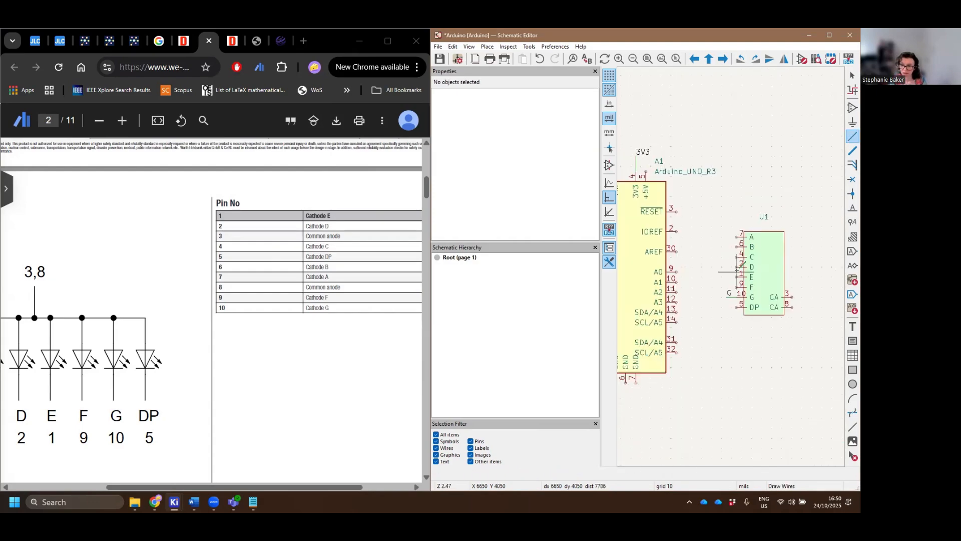
key("l")
left_click(733, 233)
left_click(735, 245)
left_click(726, 266)
left_click(726, 277)
left_click(726, 287)
left_click(726, 307)
type("DP")
key("Return")
left_click(726, 307)
Wire U1's two CA pins together with the net label 3V3, and add the short wire at pin B.
type("wl3V3")
key("Return")
left_click(807, 302)
key("w")
left_click(737, 247)
left_click(726, 247)
key("Escape")
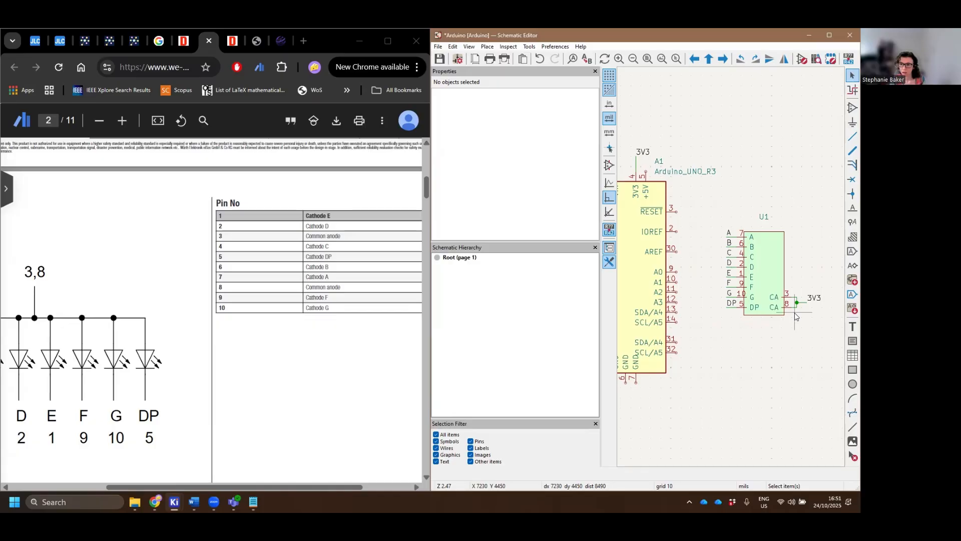
Compare the net labels on U1 with those on the Arduino, trying a direct wire between the two A labels.
scroll(794, 312, "down", 2)
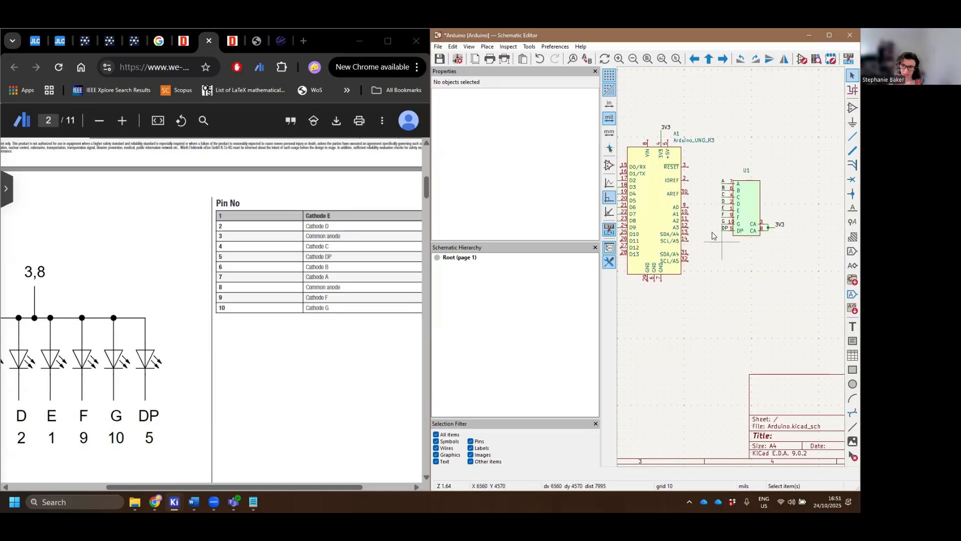
scroll(774, 278, "up", 1)
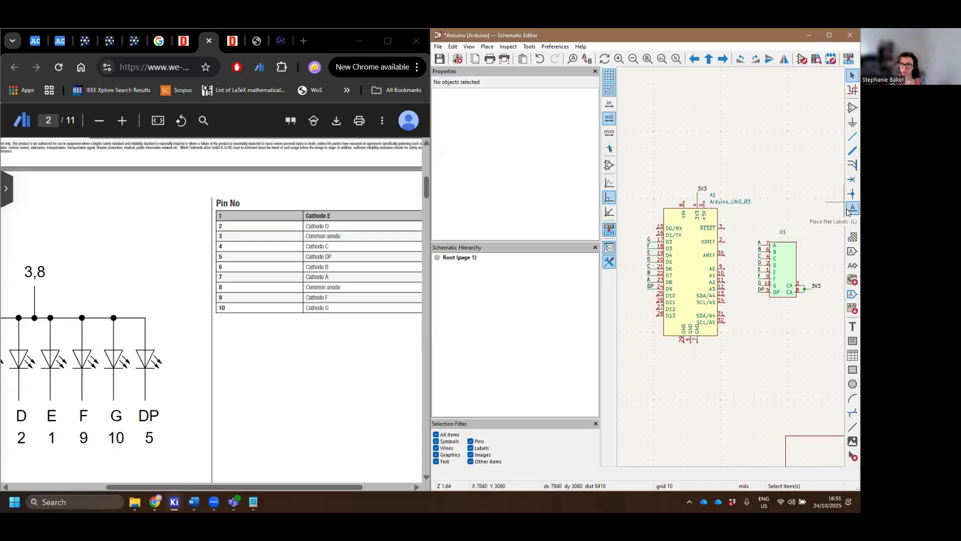
scroll(773, 253, "up", 2)
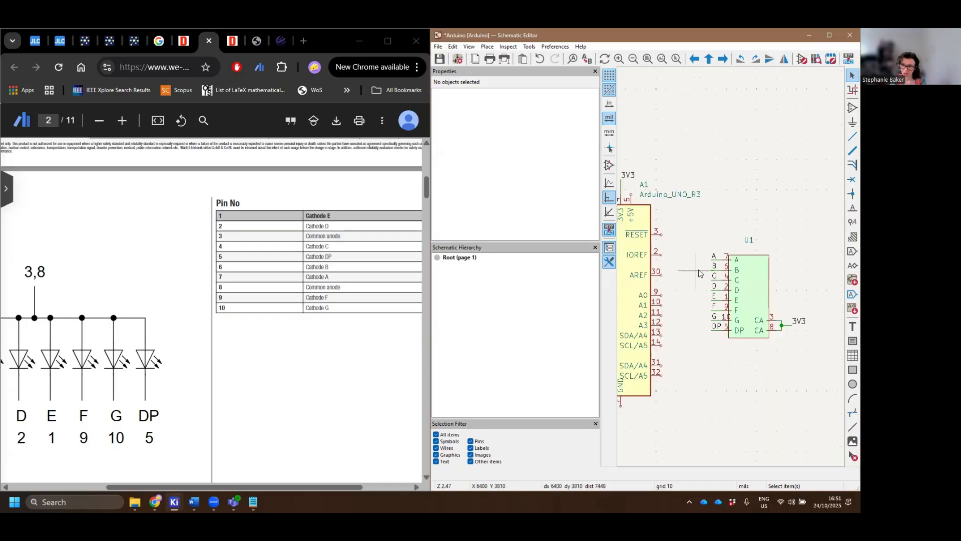
middle_click_drag(690, 265, 804, 266)
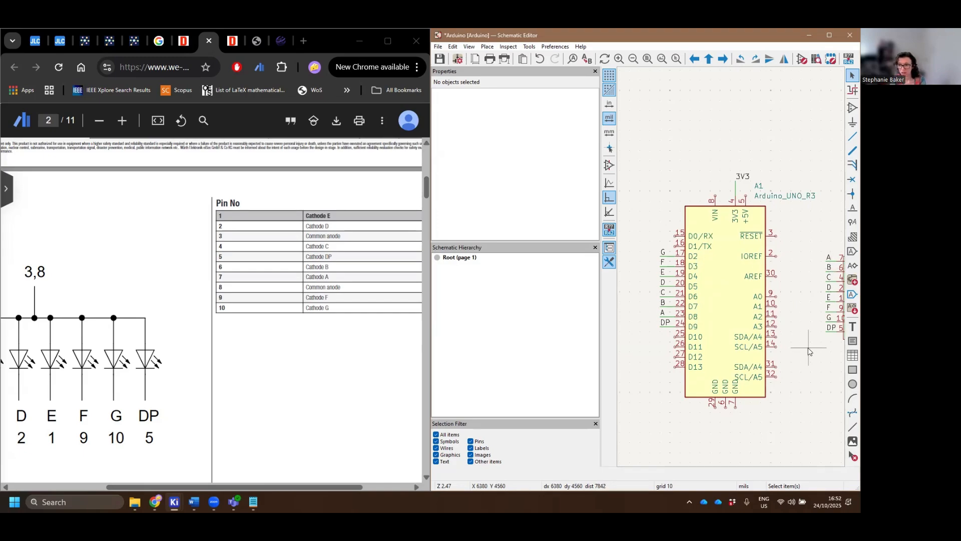
key("w")
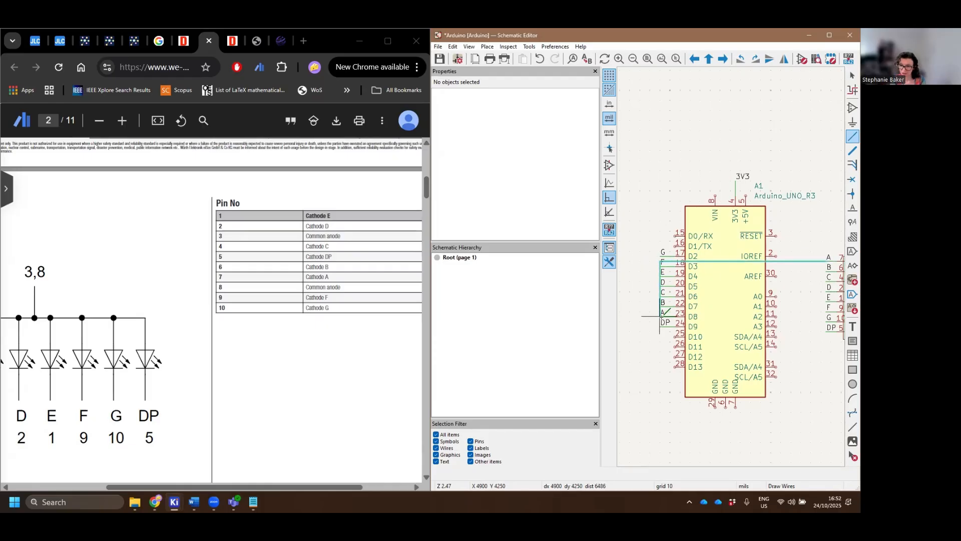
key("Escape")
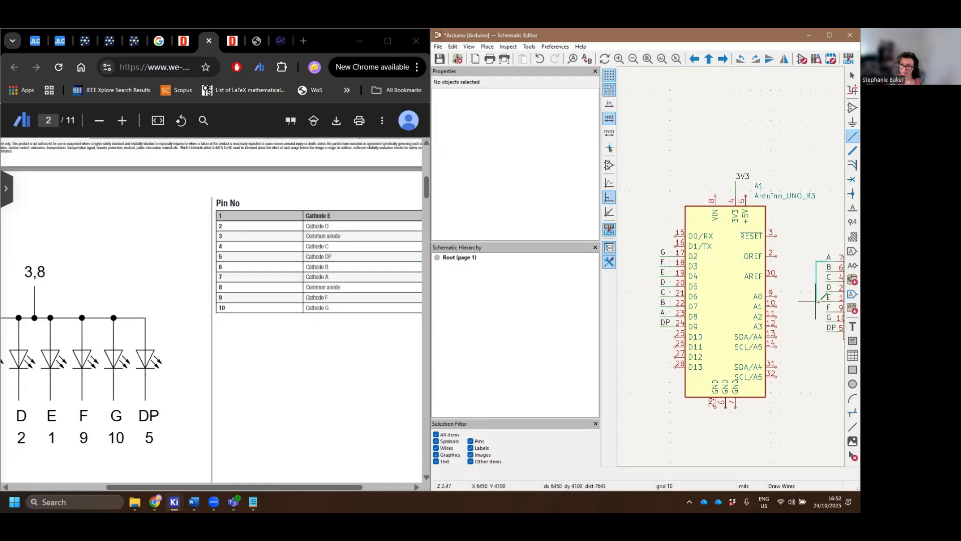
middle_click_drag(820, 367, 744, 376)
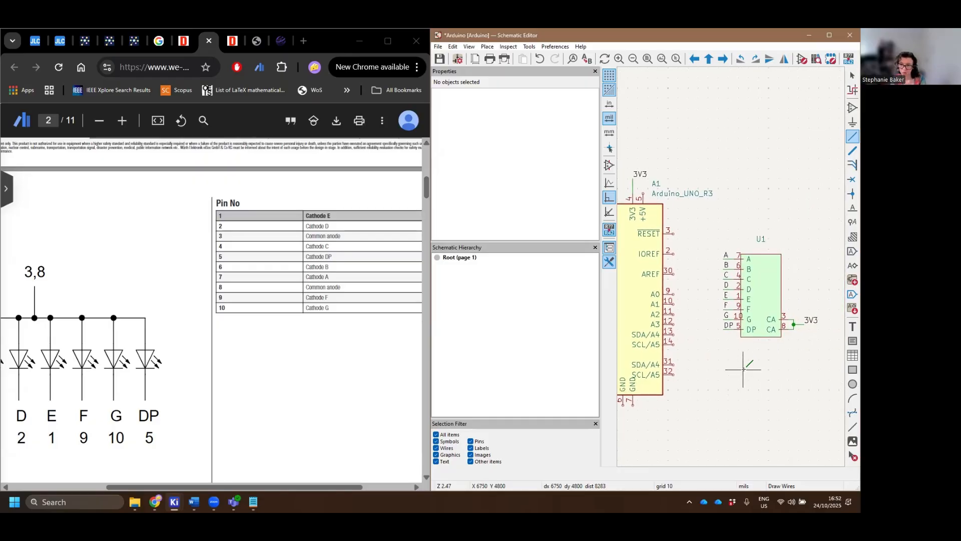
middle_click_drag(742, 375, 764, 381)
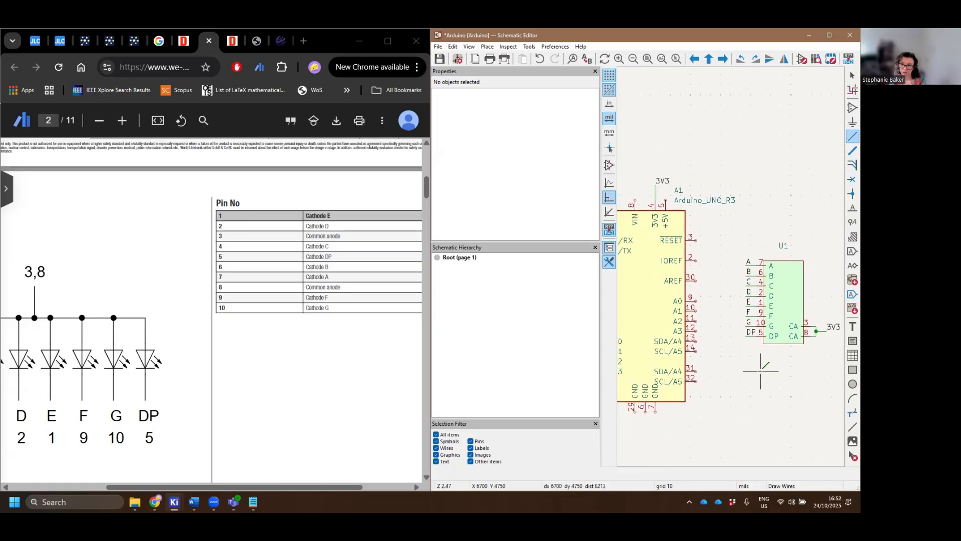
scroll(760, 370, "down", 2)
middle_click_drag(699, 310, 715, 339)
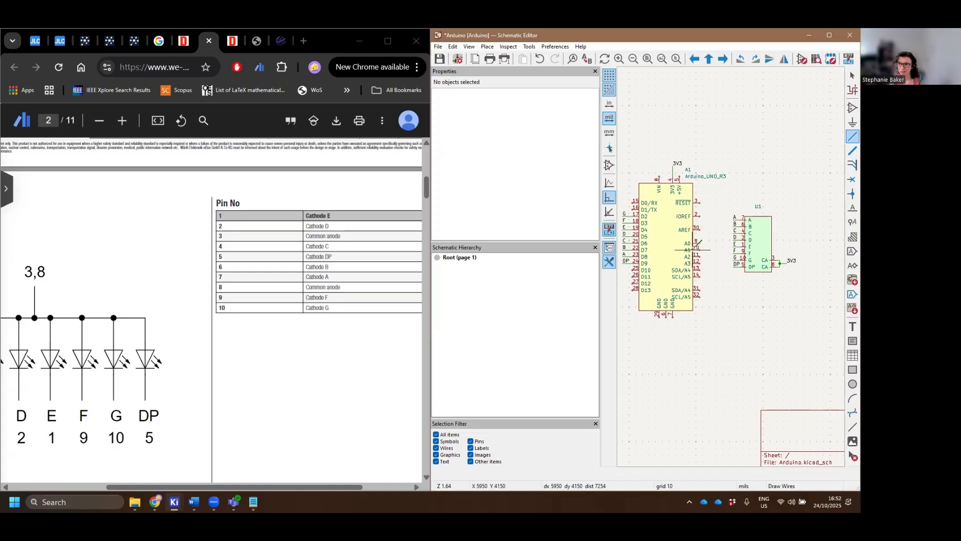
middle_click_drag(729, 299, 743, 310)
Check the Footprint field in U1's symbol properties and close the dialog.
double_click(772, 273)
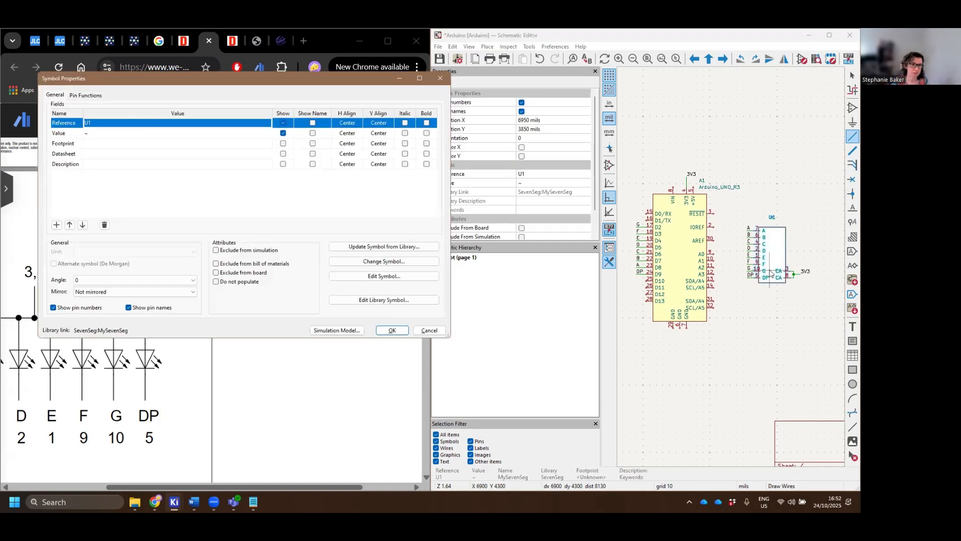
left_click(266, 143)
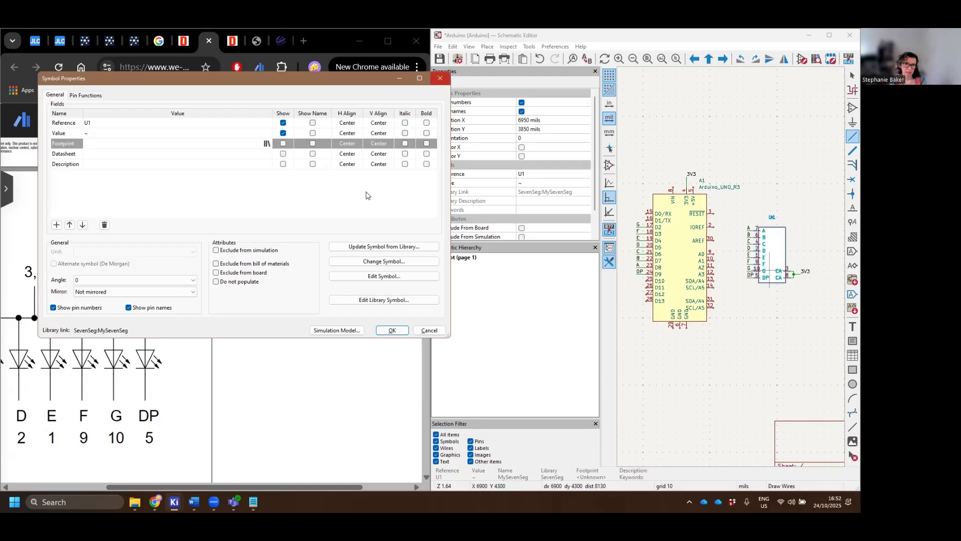
left_click(440, 78)
Examine the recommended hole pattern and the dimension drawings on page 1 of the display's datasheet.
scroll(317, 254, "up", 10)
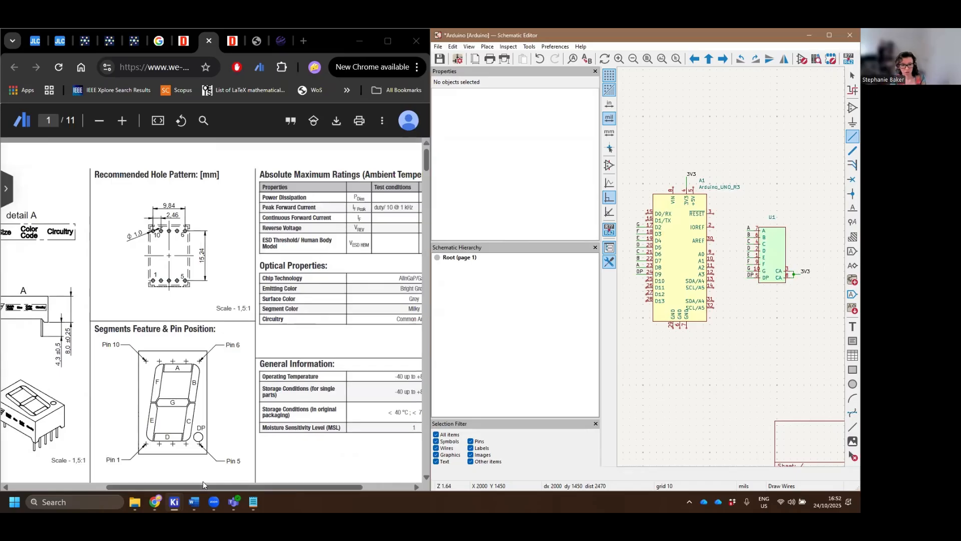
left_click(197, 481)
left_click_drag(171, 486, 107, 486)
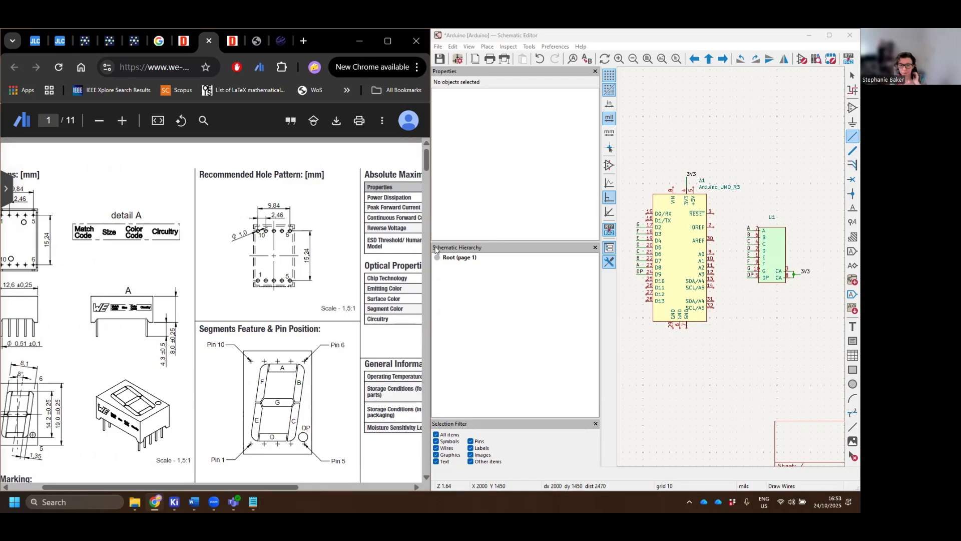
Switch to the KiCad project window, open the Footprint Editor and dismiss the footprint library load errors.
mouse_move(174, 502)
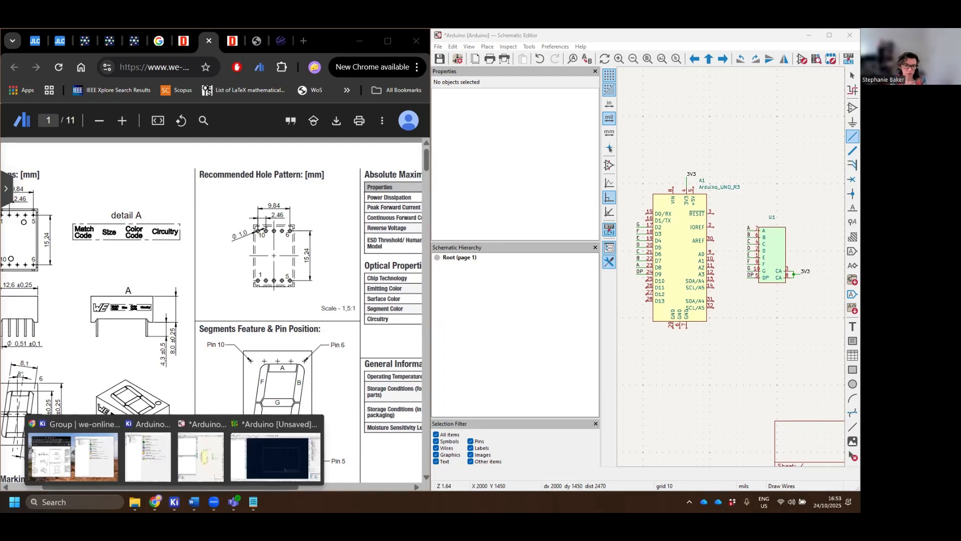
left_click(160, 453)
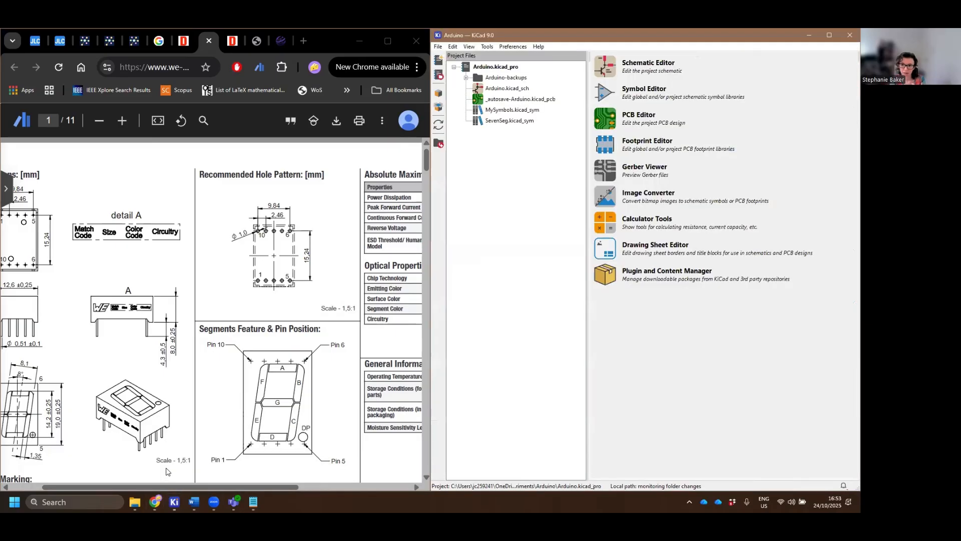
left_click(609, 139)
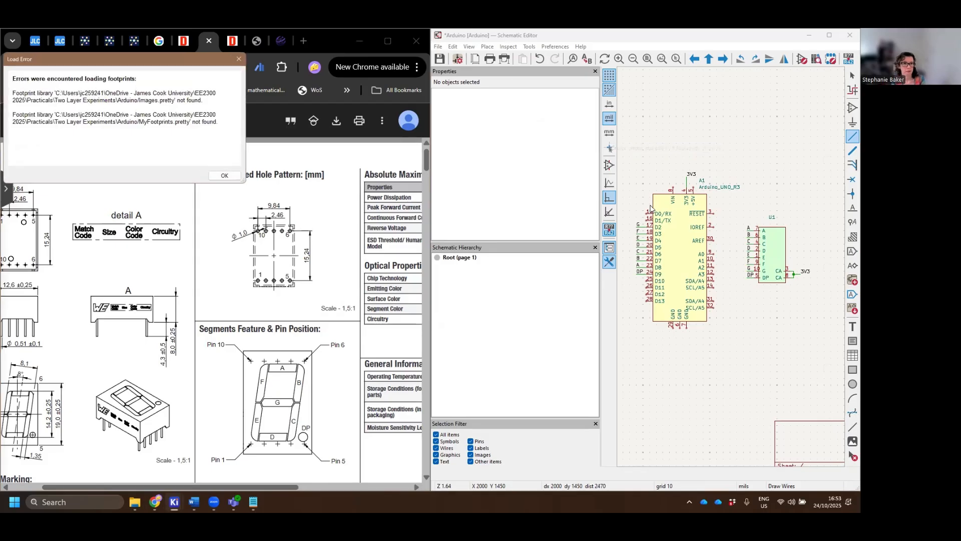
key("Return")
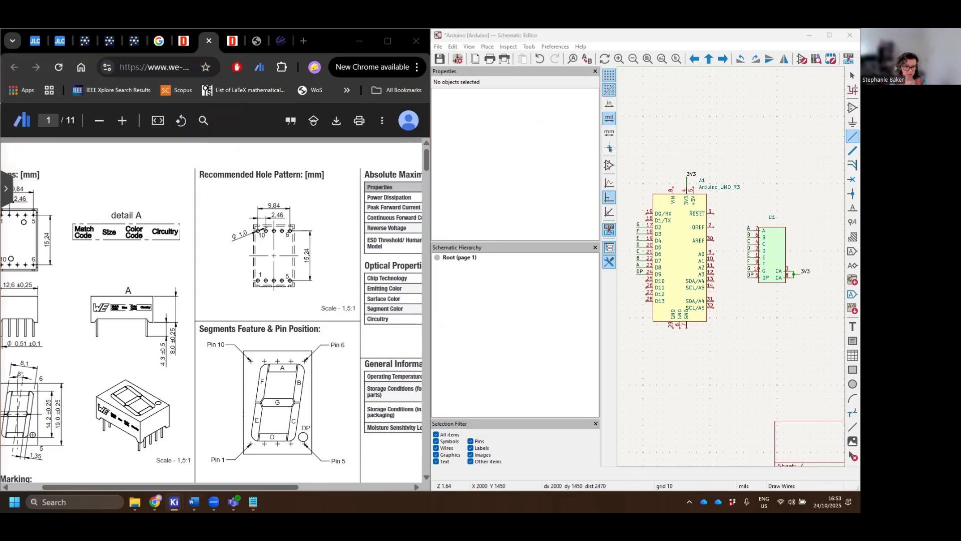
Resize and reposition the Footprint Editor window beside the datasheet, narrowing its properties area to widen the canvas.
left_click_drag(539, 100, 559, 124)
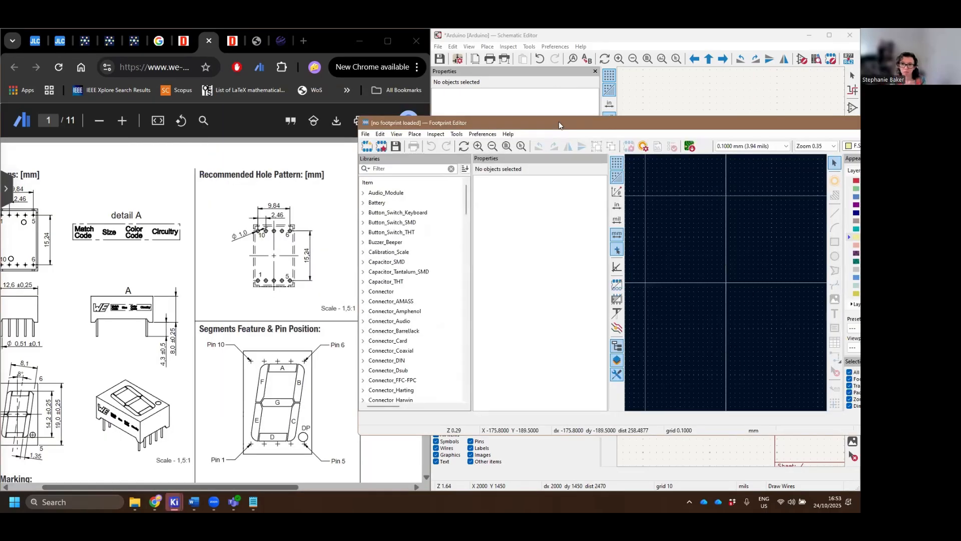
left_click_drag(359, 233, 519, 215)
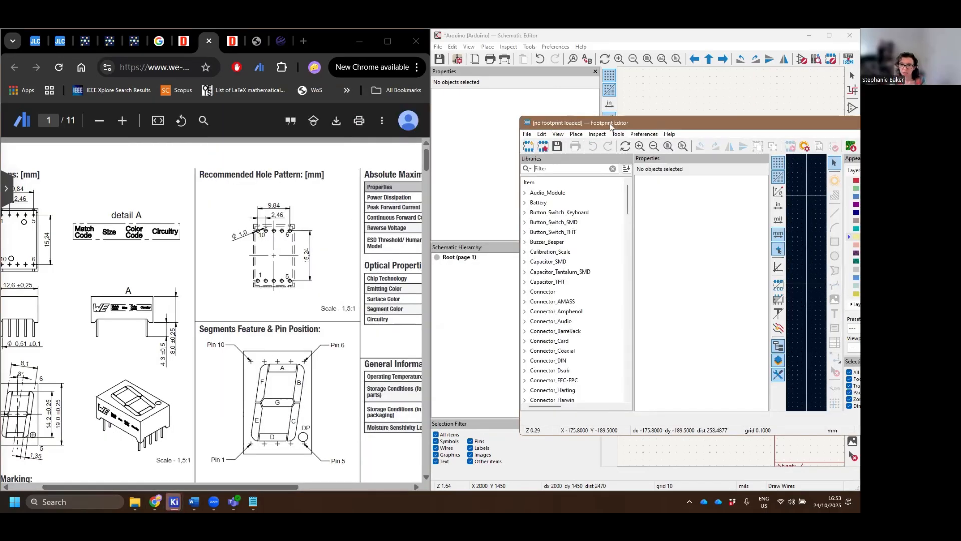
left_click_drag(609, 124, 525, 115)
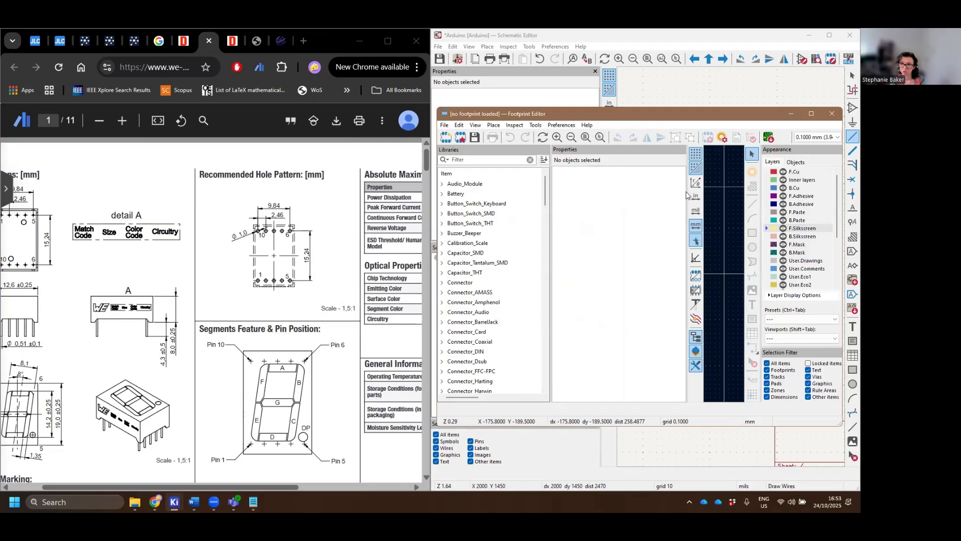
left_click_drag(607, 203, 611, 211)
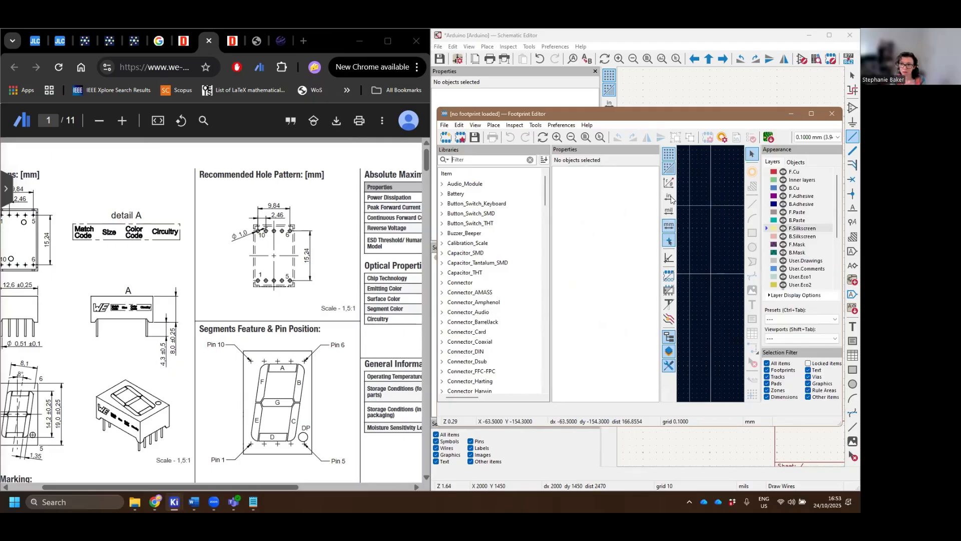
Create a footprint library named SevenSeg in the Global library table and start a new footprint.
left_click(445, 126)
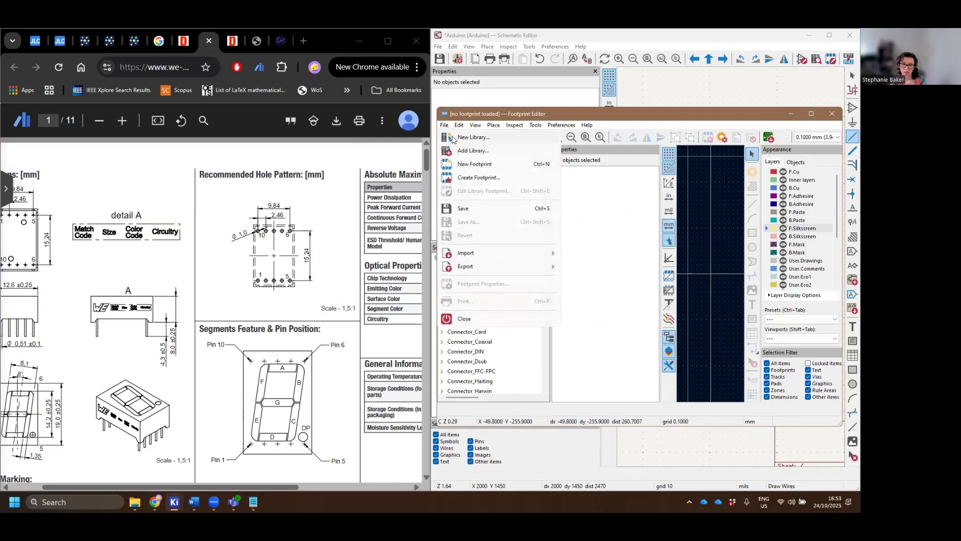
left_click(453, 140)
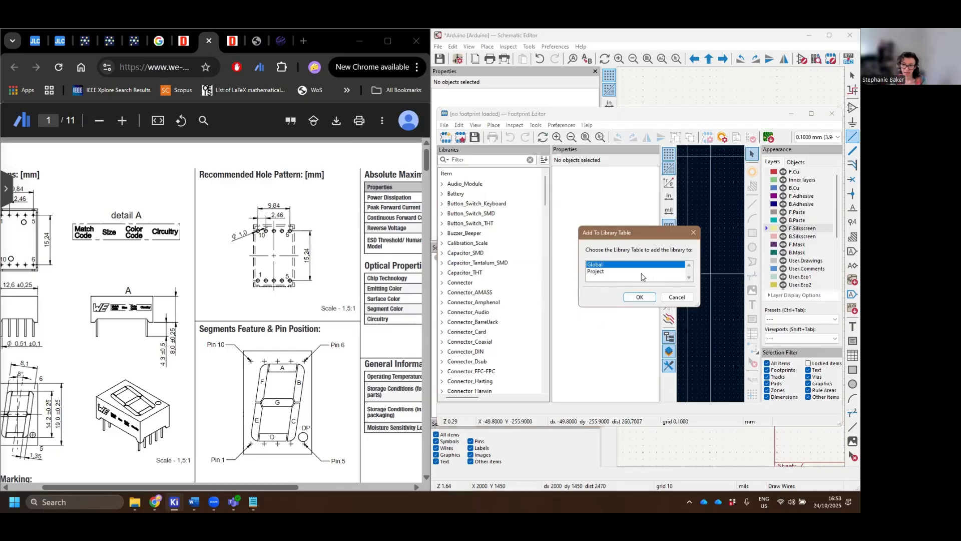
left_click(638, 298)
type("SevenSeg")
key("Delete")
key("Return")
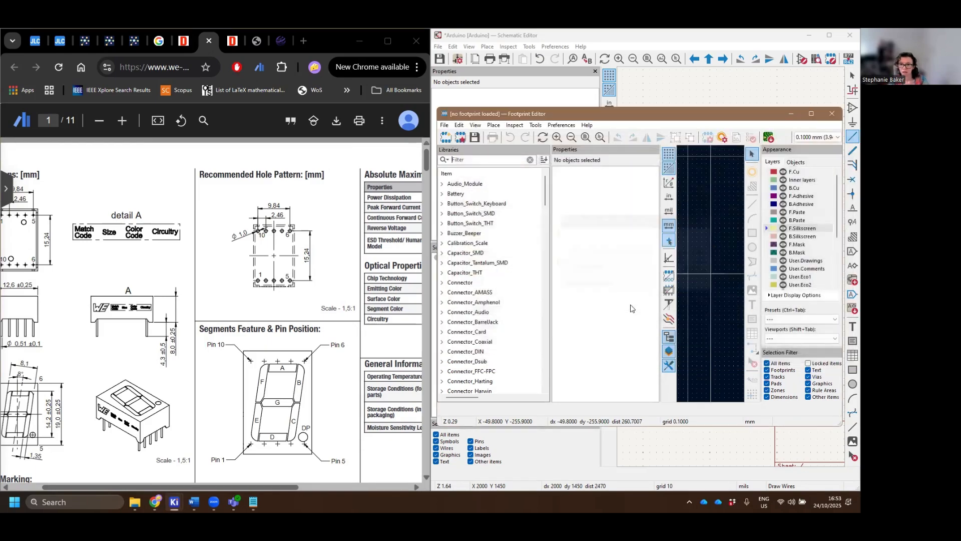
left_click(460, 382)
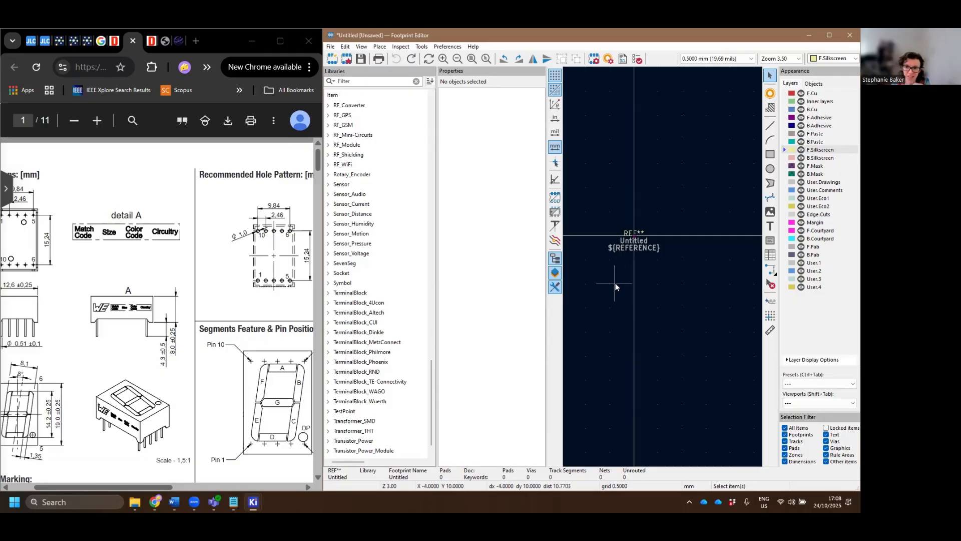
Move the reference, value and ${REFERENCE} texts together away from the origin to about X 10 mm.
scroll(615, 279, "up", 2)
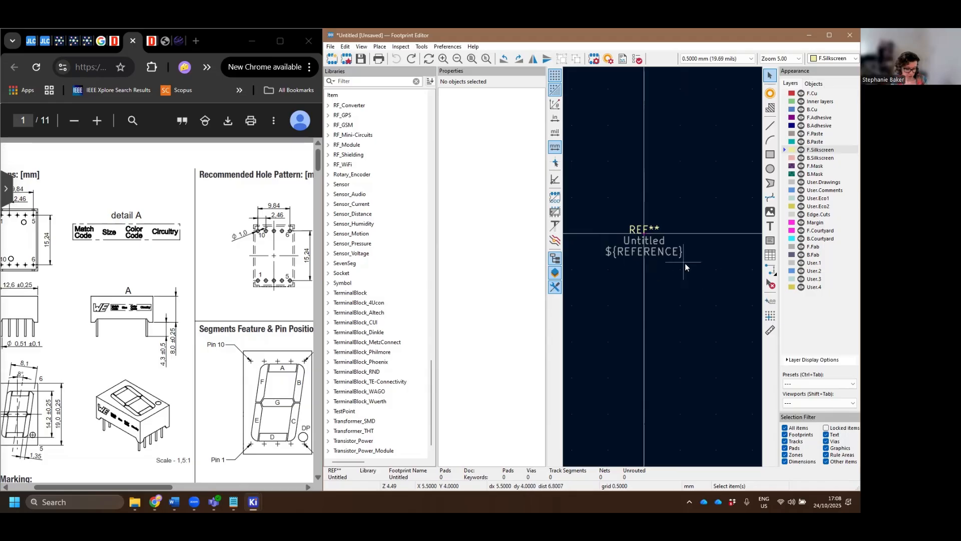
left_click_drag(694, 269, 591, 204)
left_click_drag(644, 252, 716, 336)
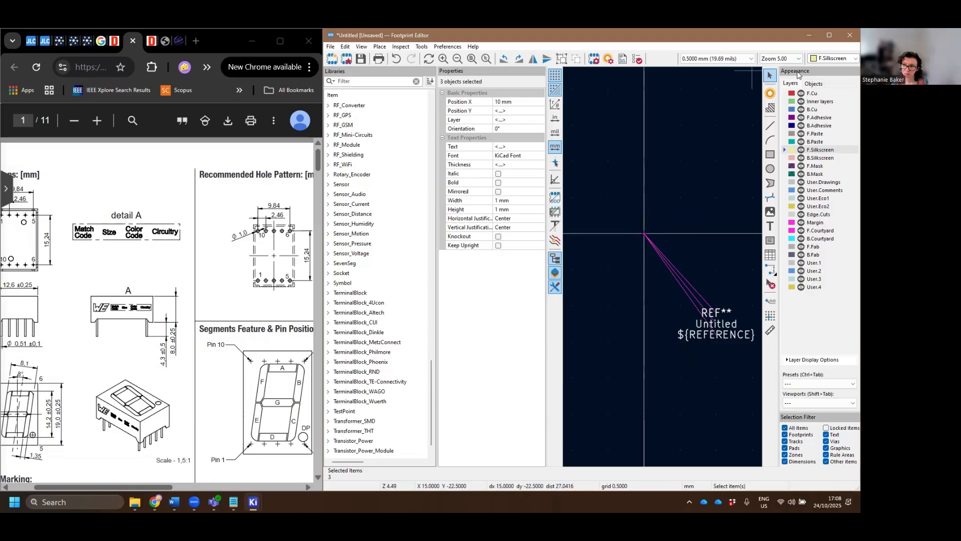
Place a single pad at the origin of the footprint and leave the Add Pad tool.
left_click(769, 93)
left_click(645, 235)
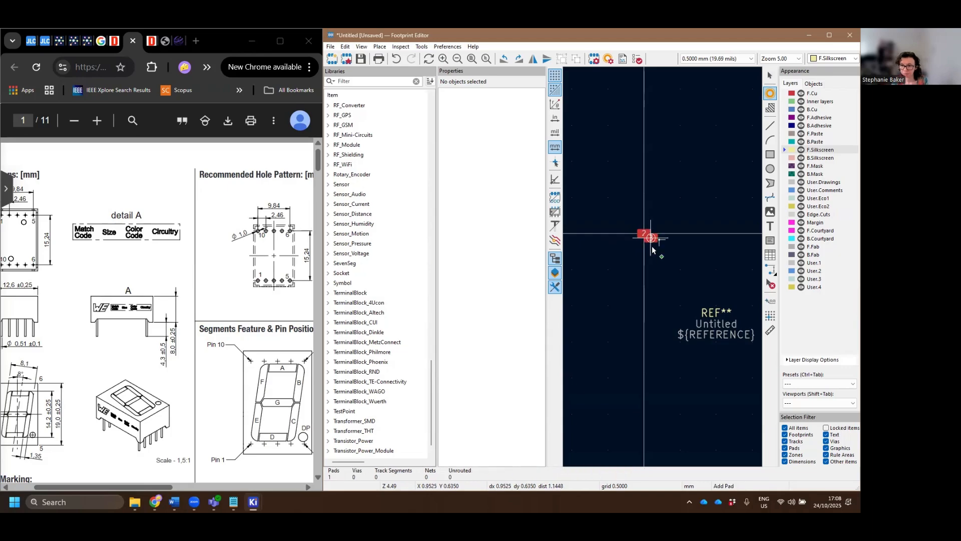
key("Escape")
Set the origin pad's type to Through-hole and its shape to Circle.
scroll(651, 250, "up", 2)
left_click(663, 267)
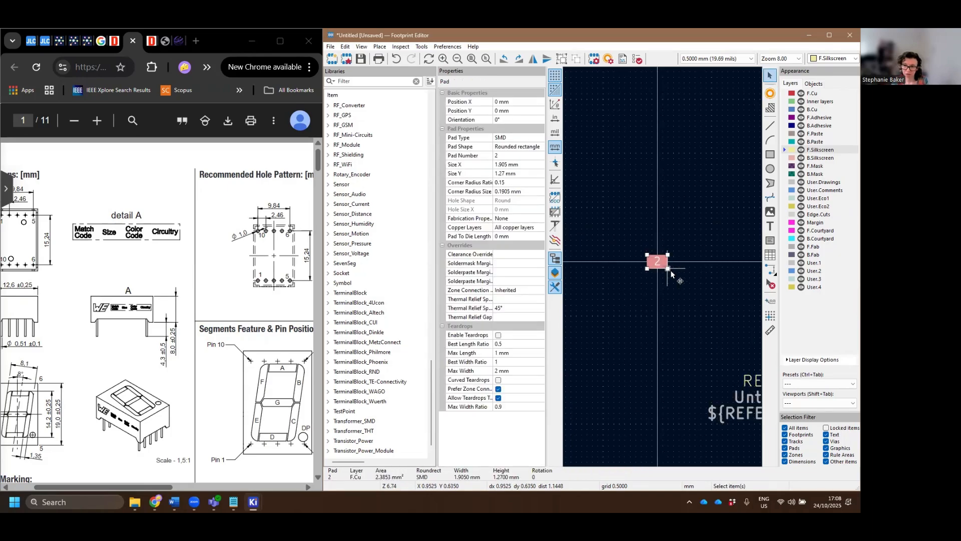
left_click(505, 138)
left_click(507, 138)
left_click(511, 148)
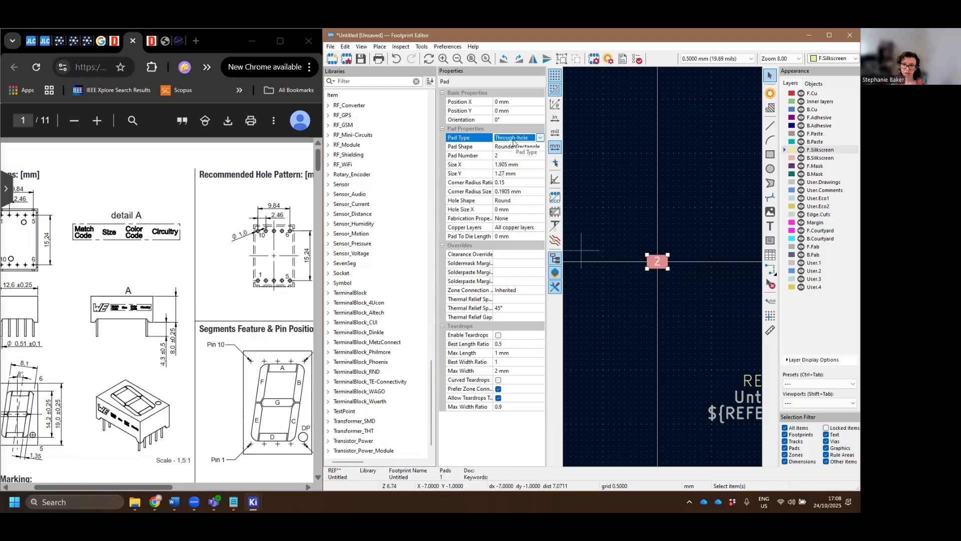
left_click(516, 146)
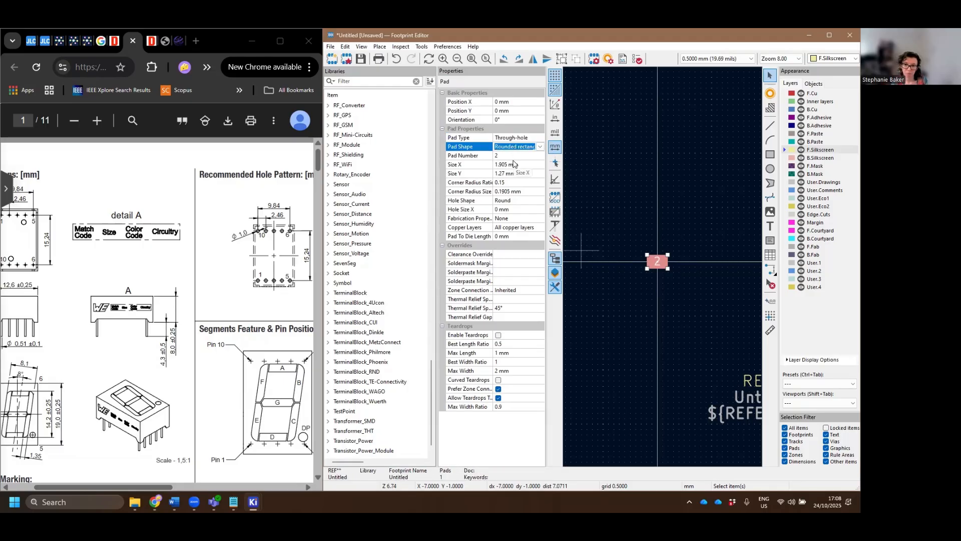
left_click(515, 147)
left_click(512, 156)
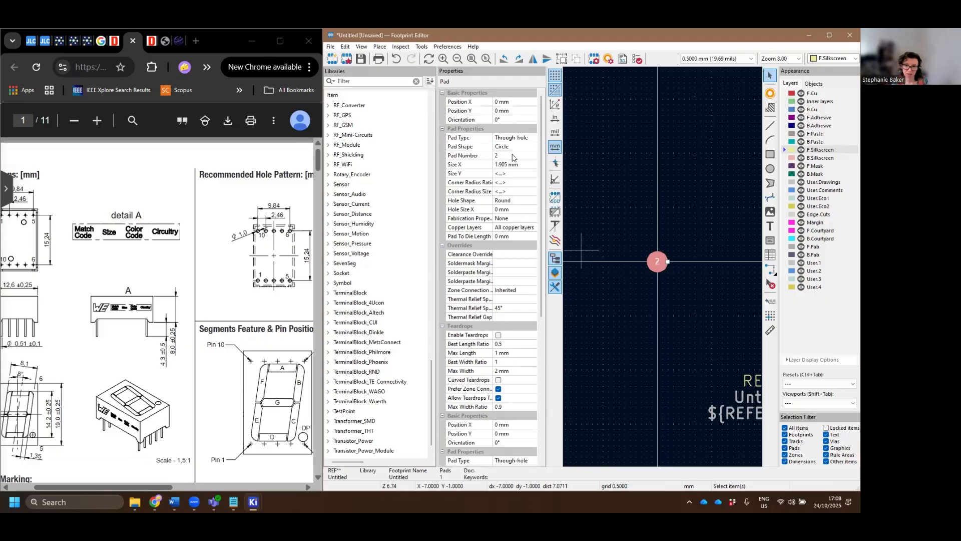
Set the origin pad's number to 10.
left_click(498, 156)
type("10")
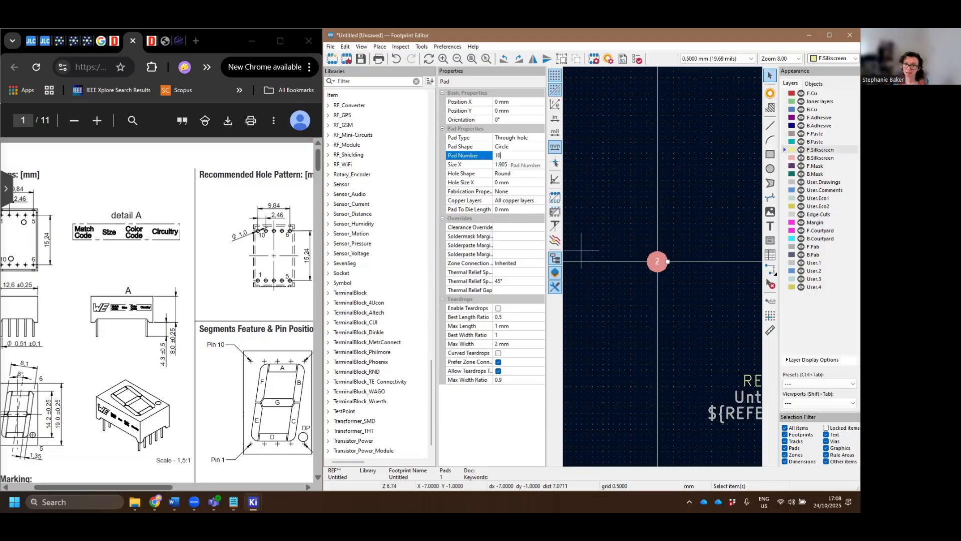
key("Return")
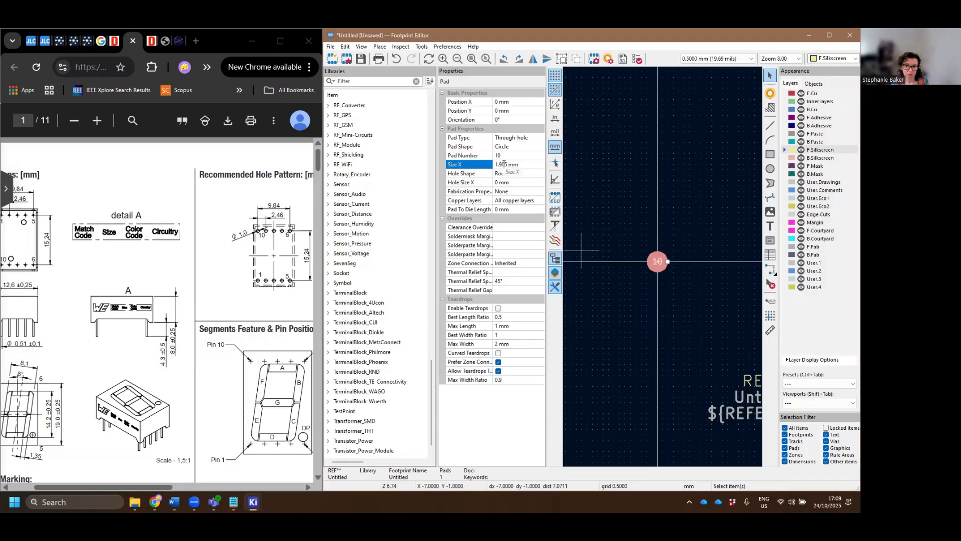
Give the origin pad a 1 mm hole and a pad size of 2 mm.
left_click(503, 164)
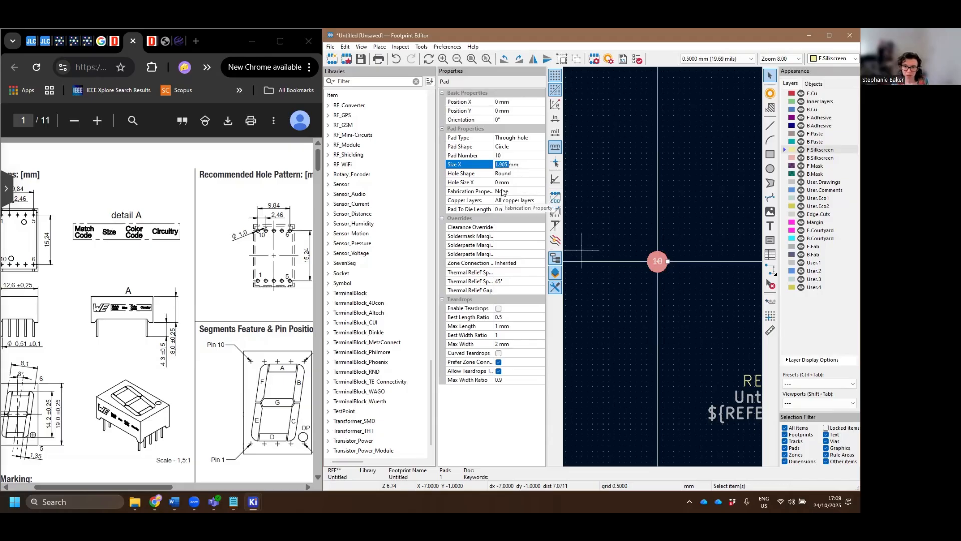
key("Return")
type("1")
key("Return")
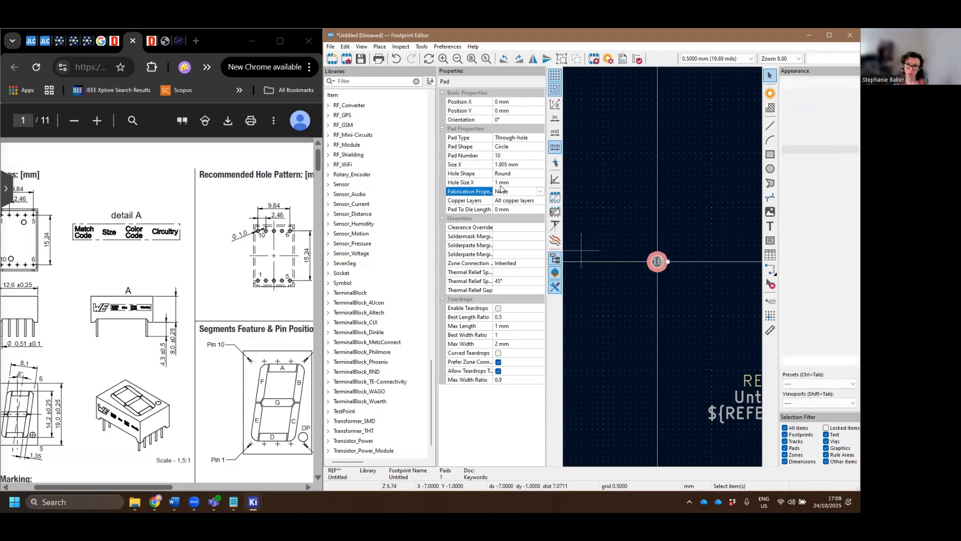
left_click(504, 165)
type("2")
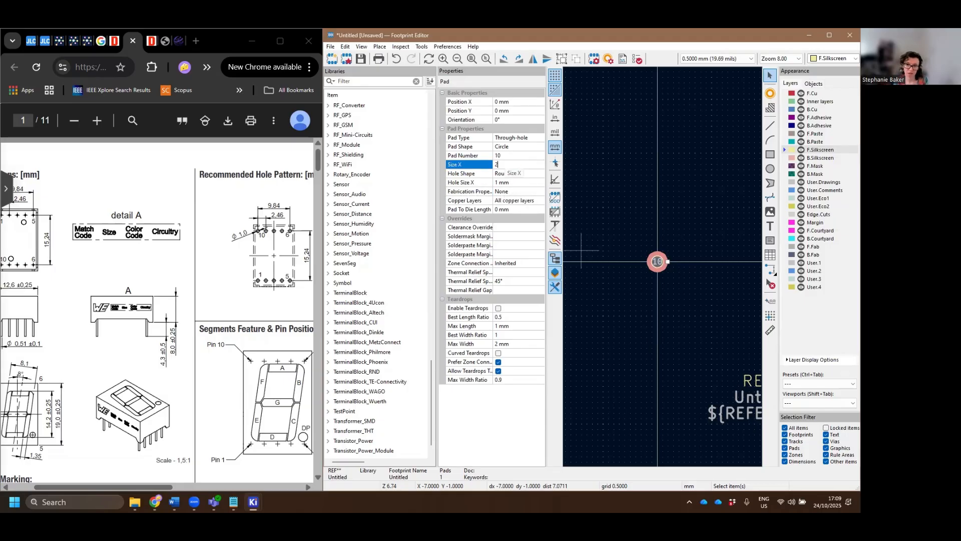
key("Return")
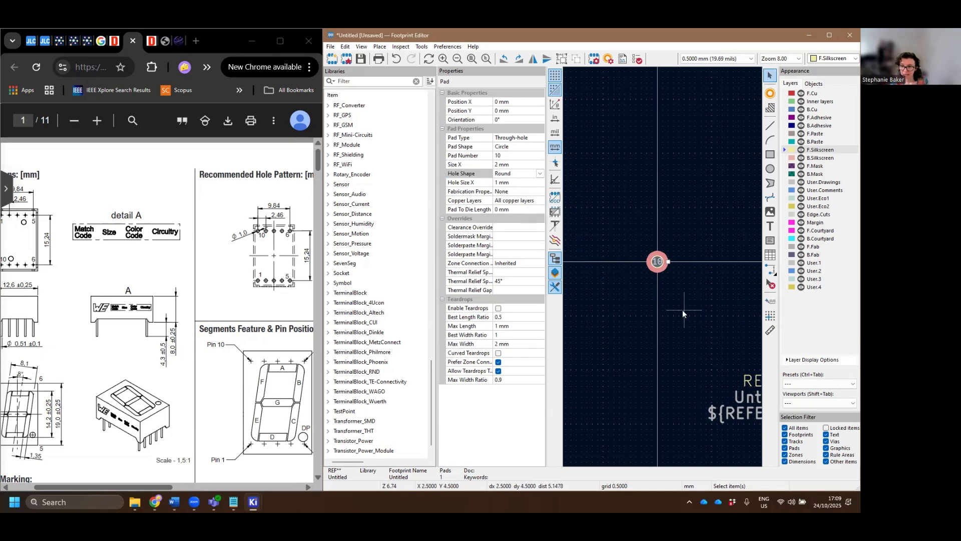
Check the pad's Fabrication Property and Copper Layers options, keeping None and All copper layers.
scroll(701, 298, "down", 1)
scroll(662, 267, "up", 1)
middle_click_drag(656, 261, 656, 285)
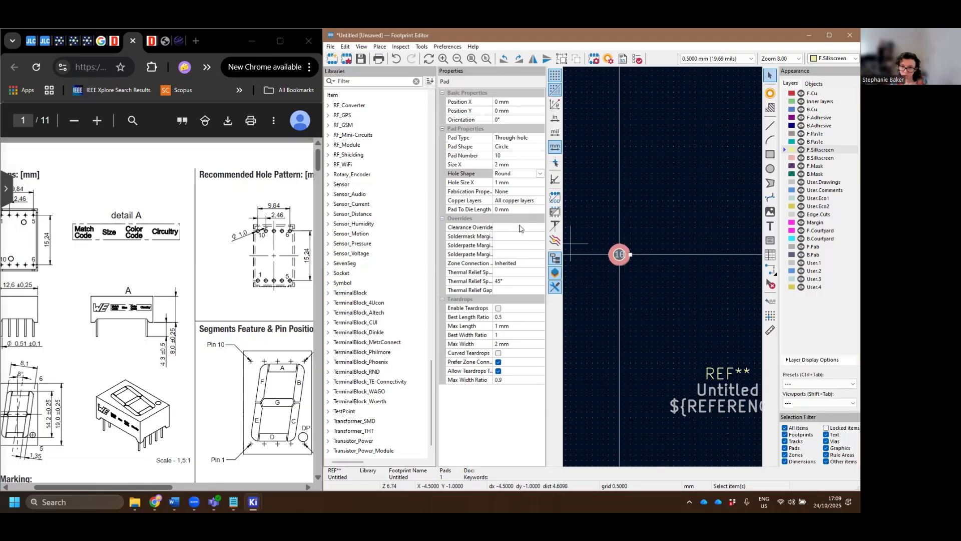
left_click(515, 192)
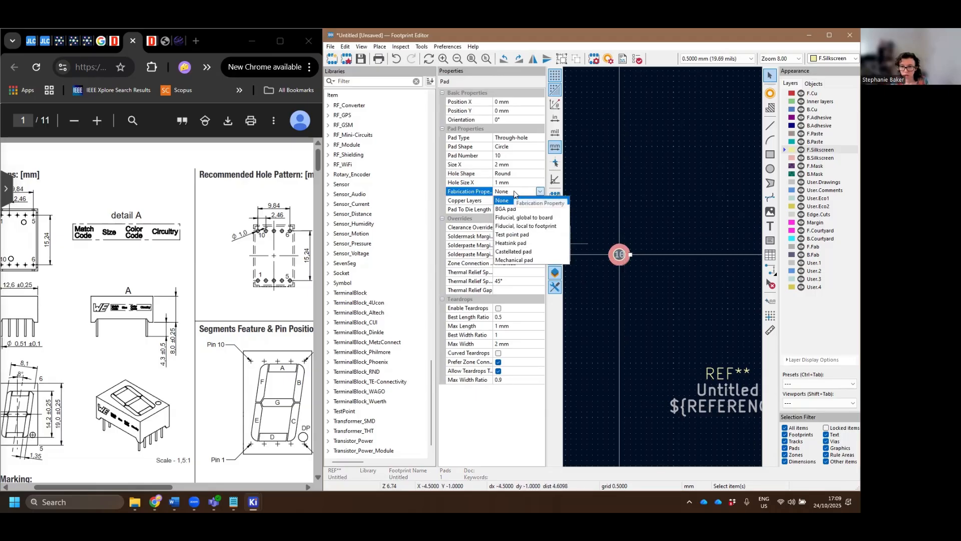
left_click(514, 193)
left_click(513, 201)
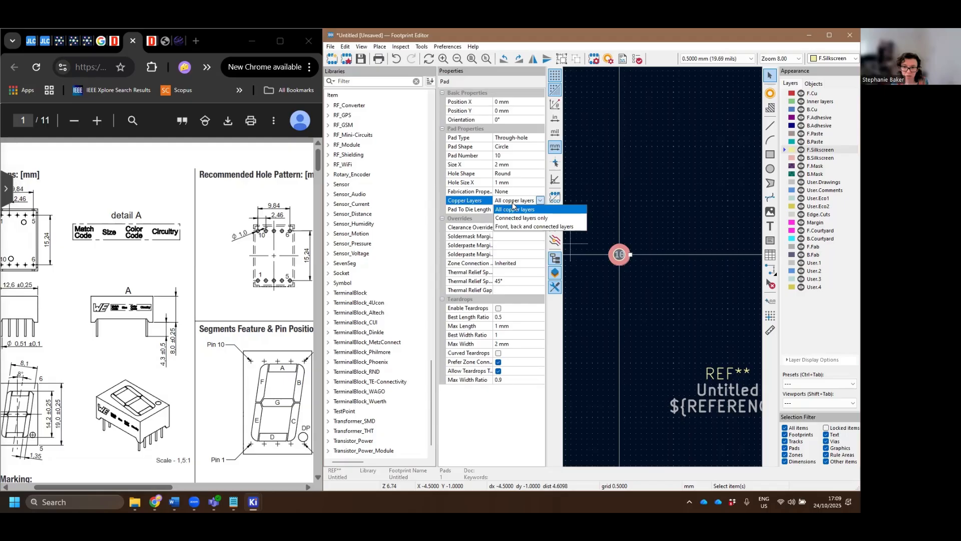
left_click(514, 209)
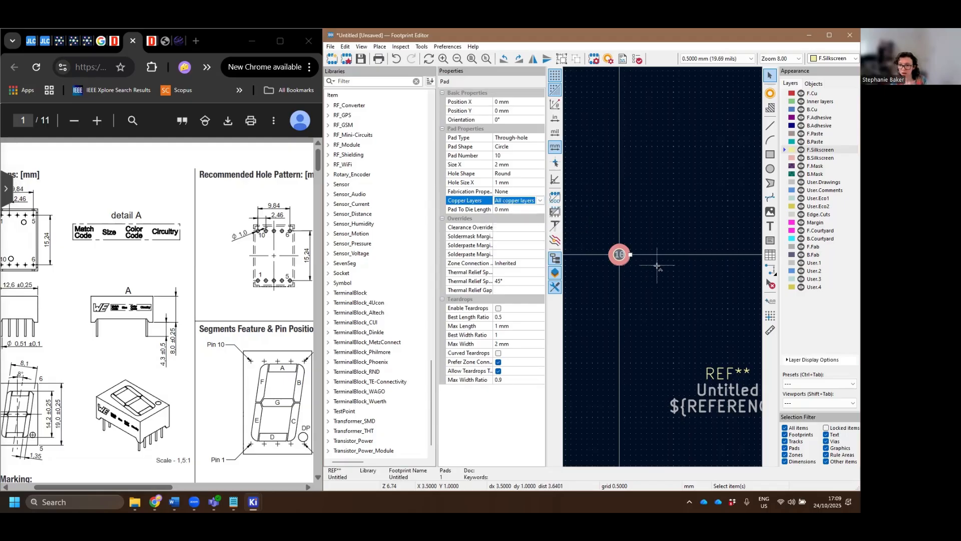
Copy the origin pad, paste a second pad beside it and set its Position X to 2.46 mm.
key("ctrl+v")
key("Escape")
left_click(623, 257)
key("ctrl+c")
key("ctrl+v")
left_click(652, 255)
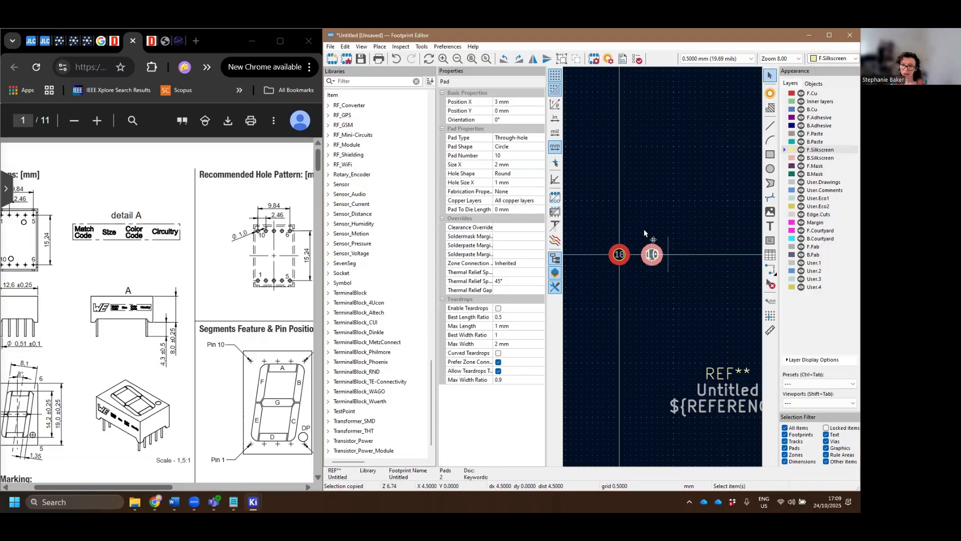
left_click(505, 102)
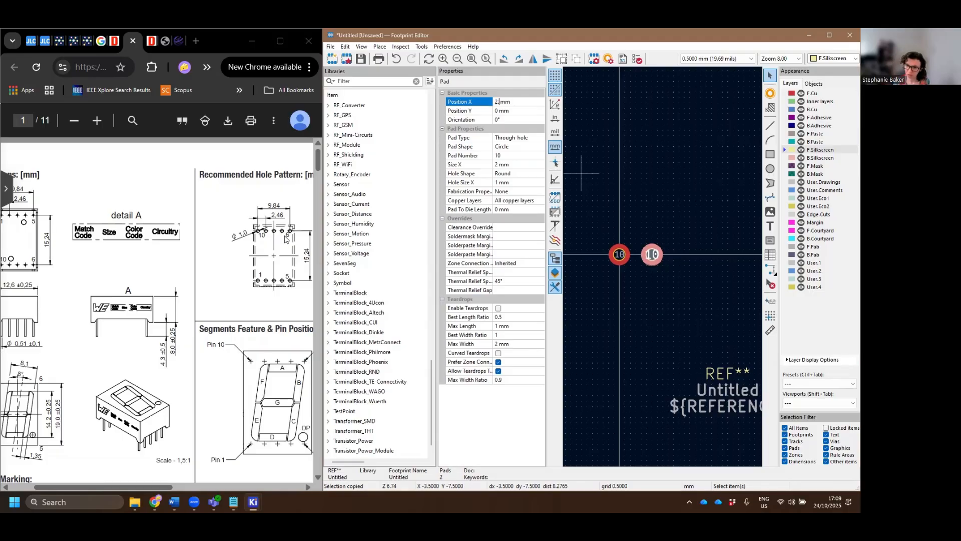
key("Return")
Paste a third pad in the row and set its Position X to 4.92 mm.
key("ctrl+v")
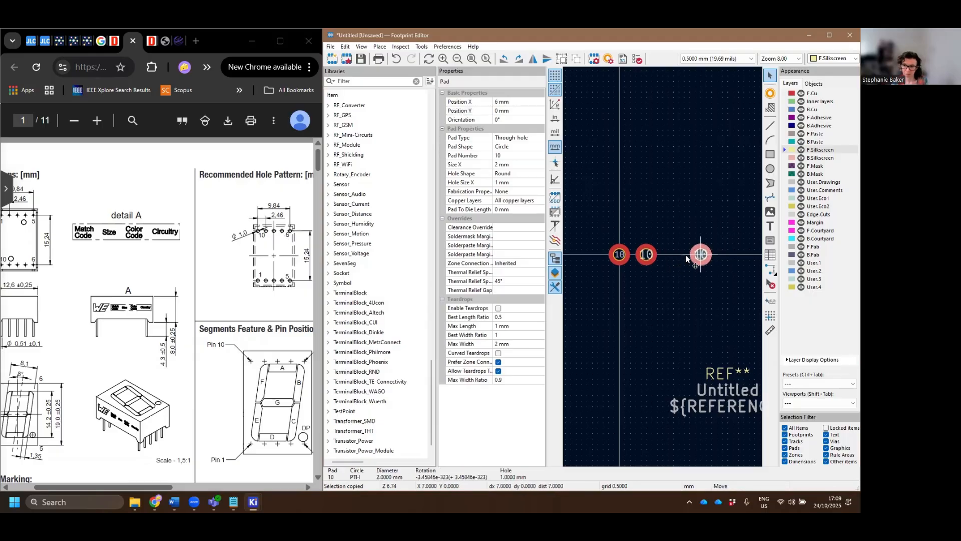
left_click(678, 254)
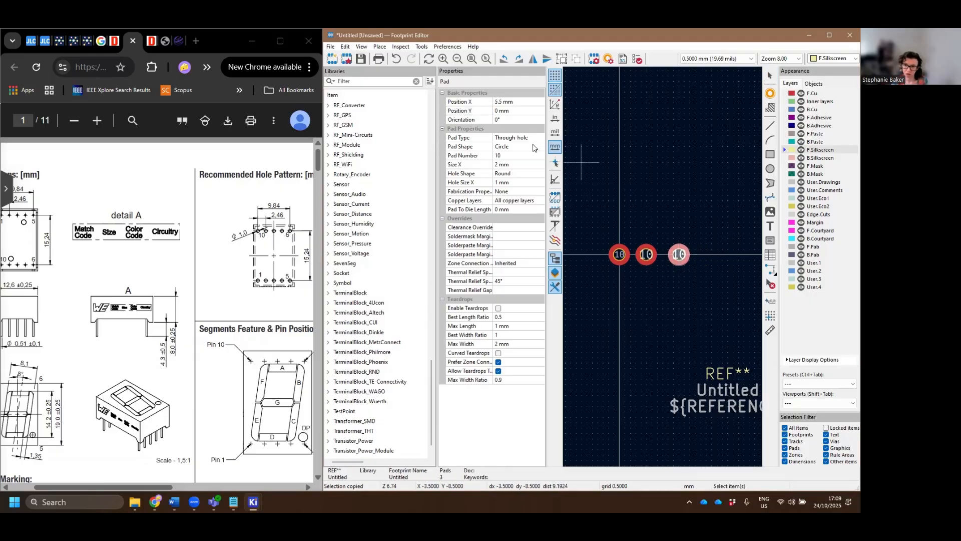
left_click(500, 101)
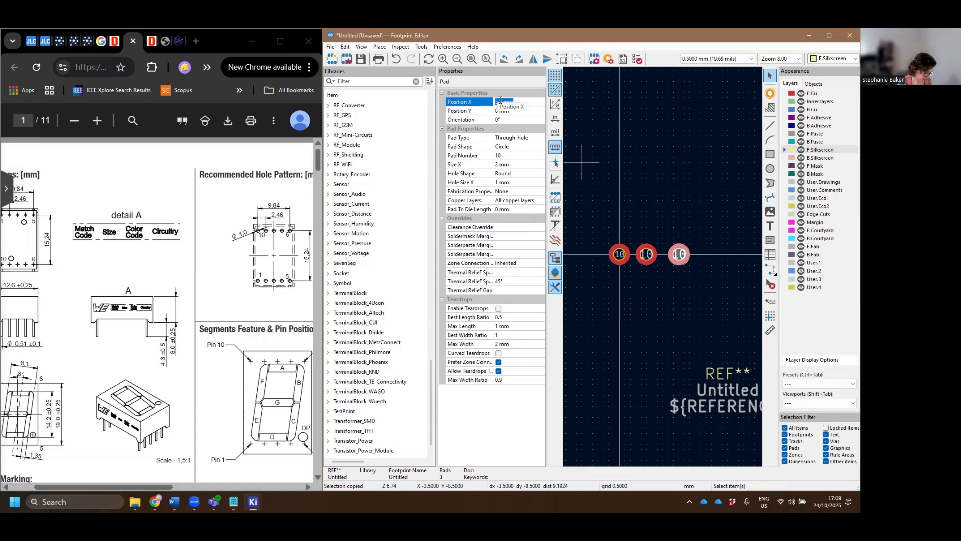
type("4.92")
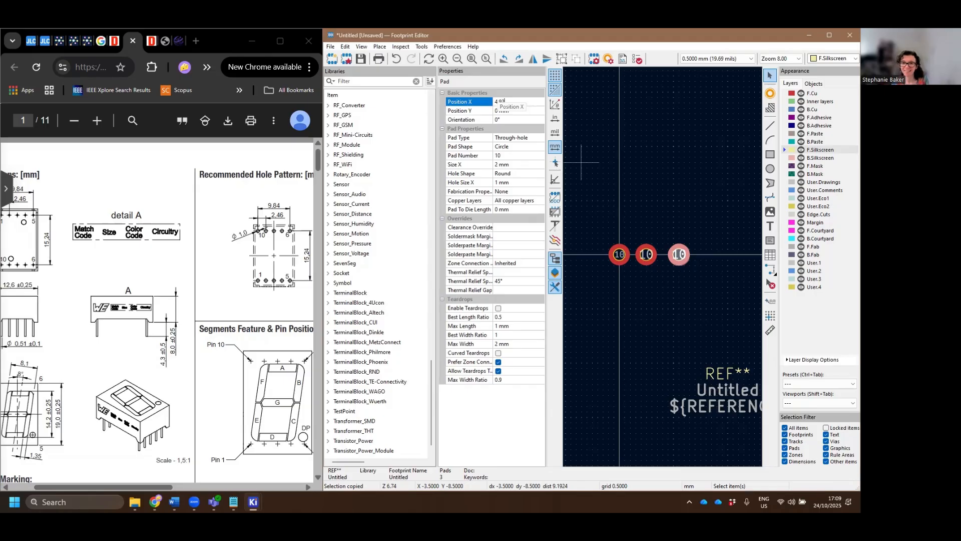
key("Return")
Paste a fourth pad in the row and set its Position X to 7.38 mm.
key("ctrl+v")
left_click(700, 255)
left_click(500, 103)
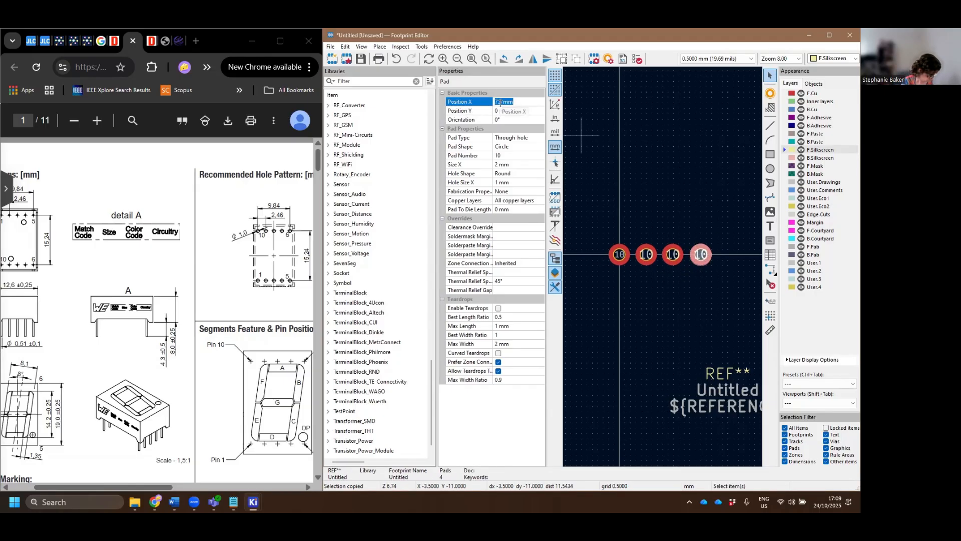
type("7.")
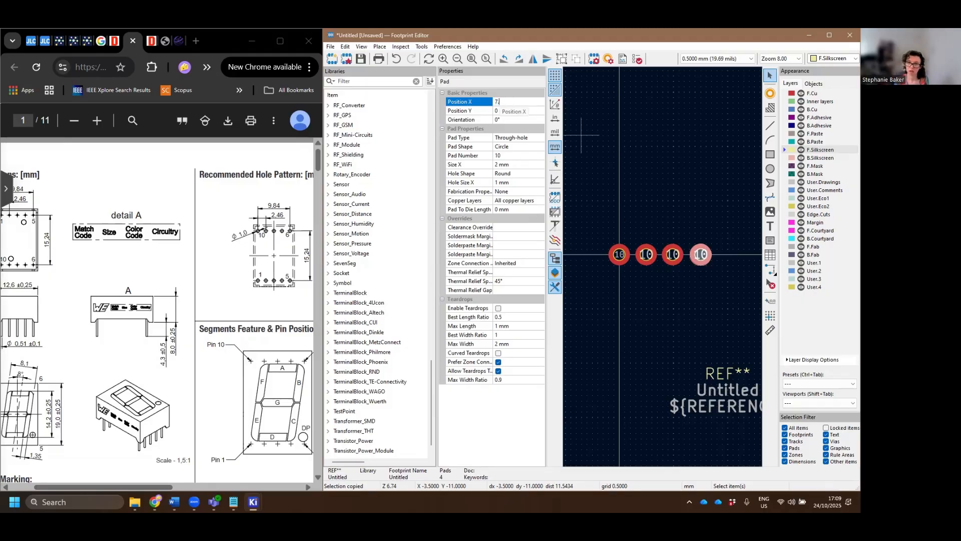
key("Return")
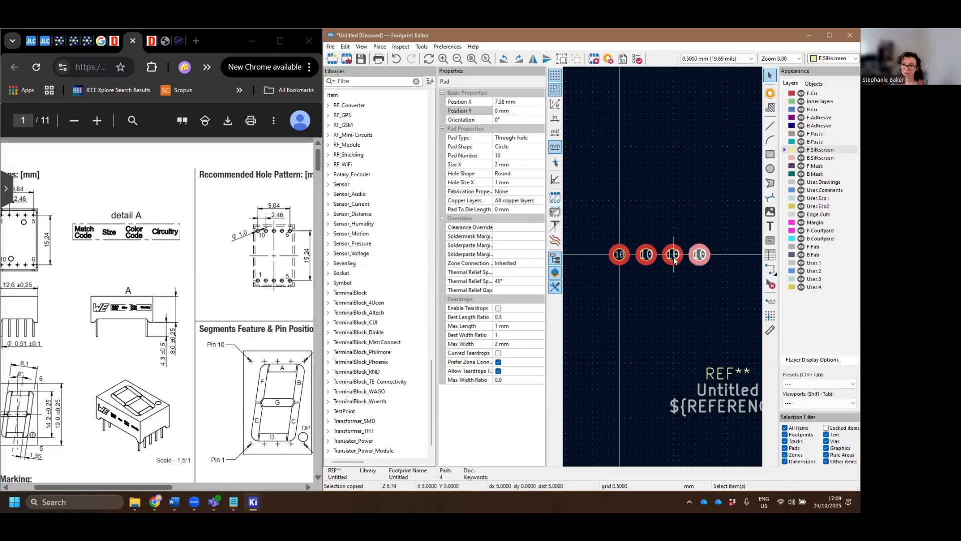
Paste a fifth pad at the end of the row and set its Position X to 9.84 mm.
key("ctrl+v")
left_click(729, 254)
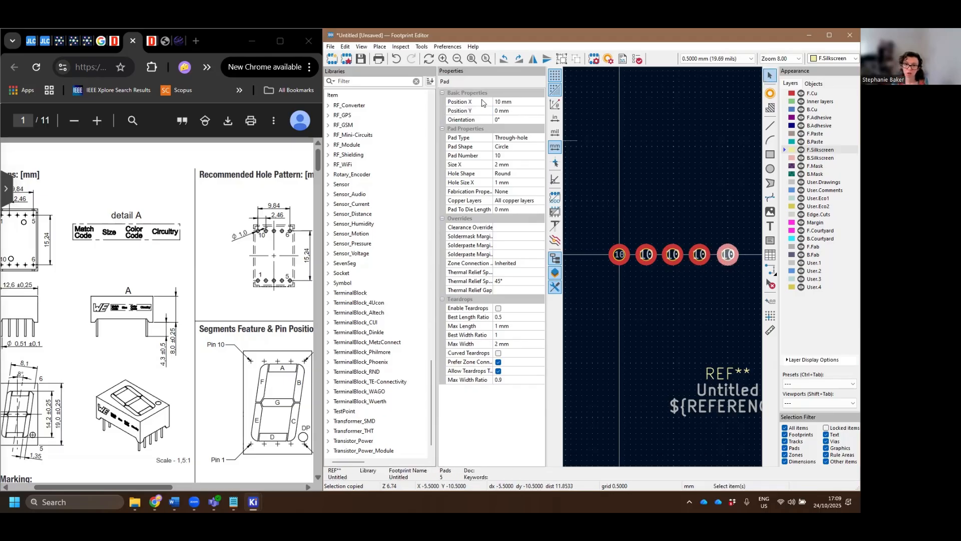
left_click(497, 102)
type("9")
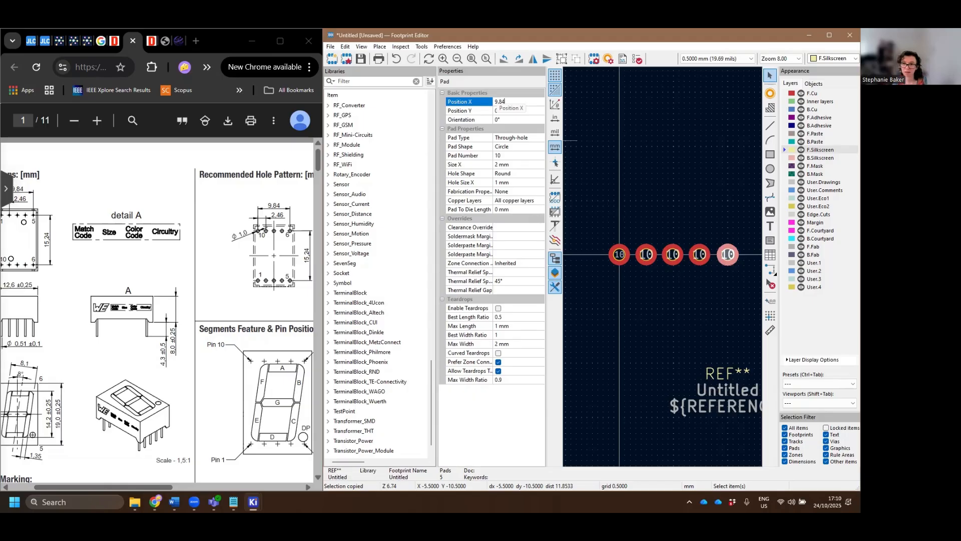
type(".84")
key("Tab")
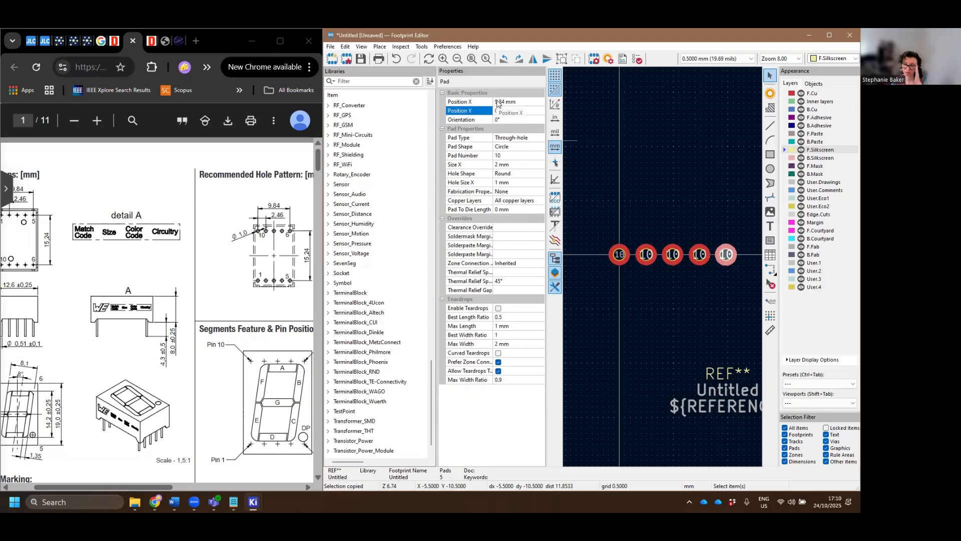
Renumber the second pad in the row as 9 and the third pad as 8.
left_click(643, 255)
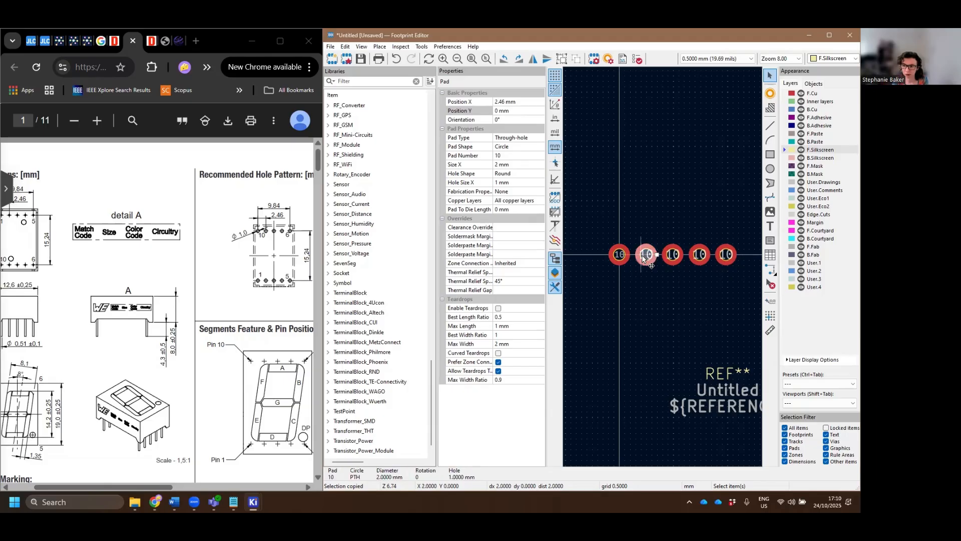
left_click(502, 156)
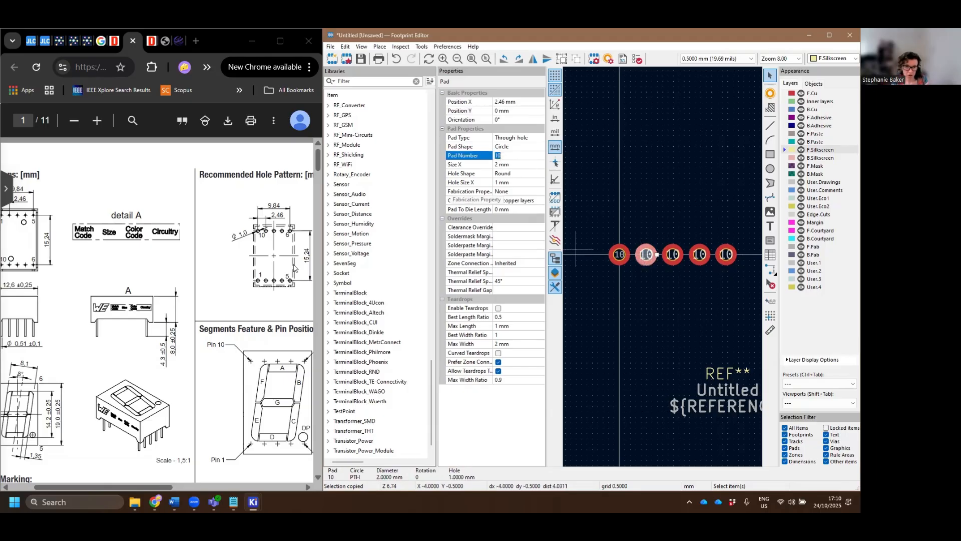
type("9")
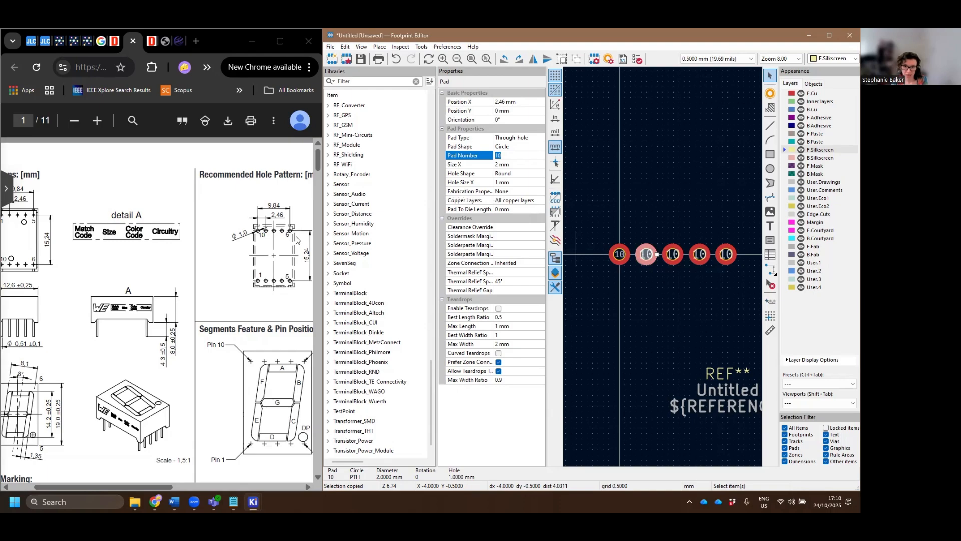
left_click(674, 258)
left_click(504, 155)
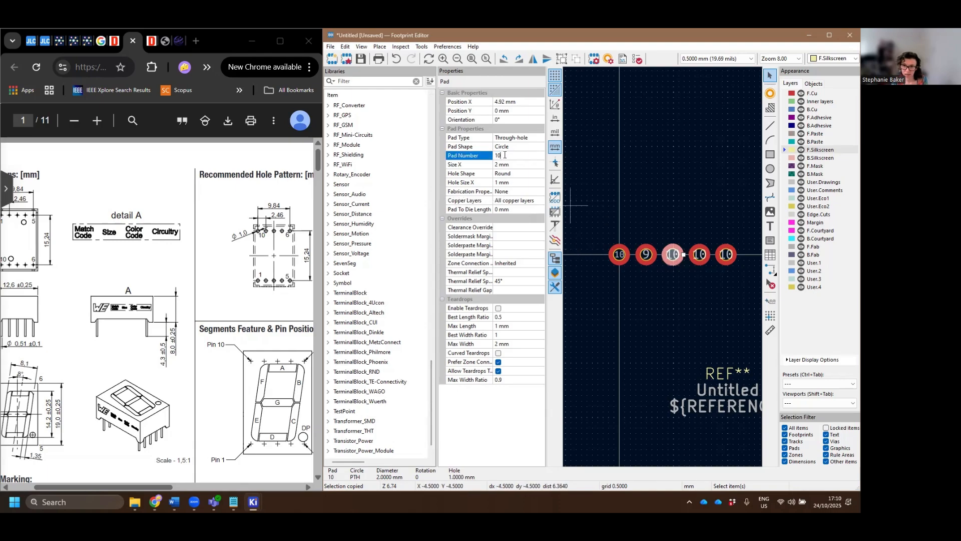
type("8")
key("Return")
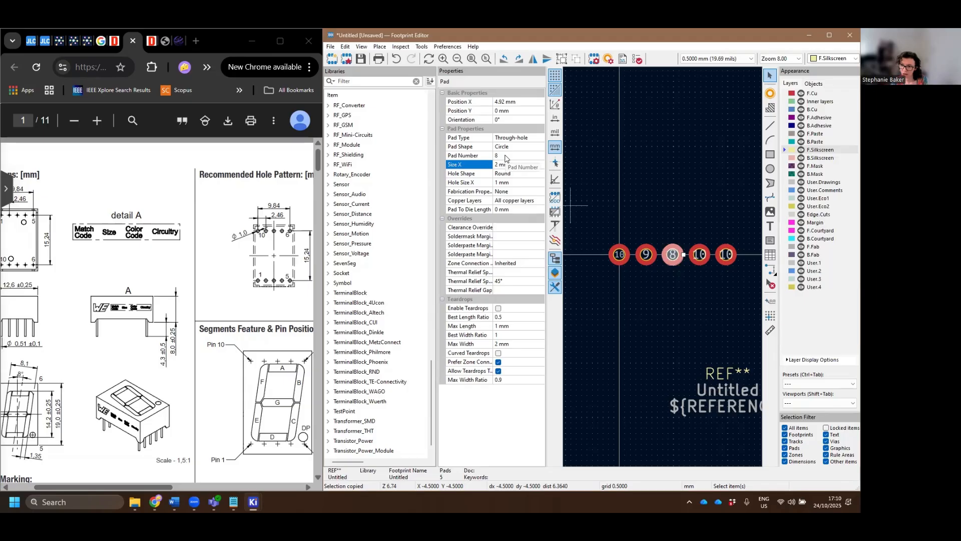
Renumber the fourth pad in the row as 7 and the fifth pad as 6.
left_click(699, 254)
left_click(499, 154)
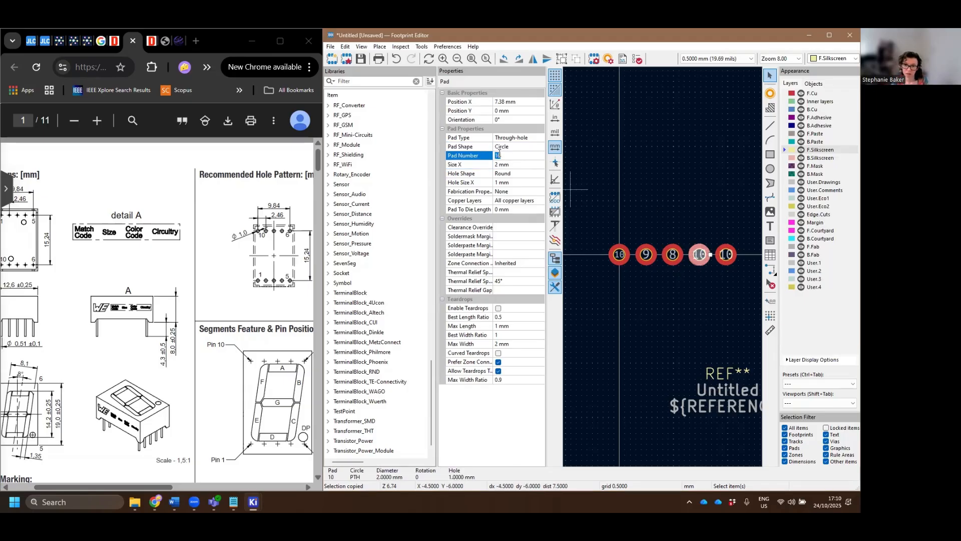
type("7")
left_click(724, 254)
left_click(499, 155)
type("6")
key("Return")
left_click(704, 274)
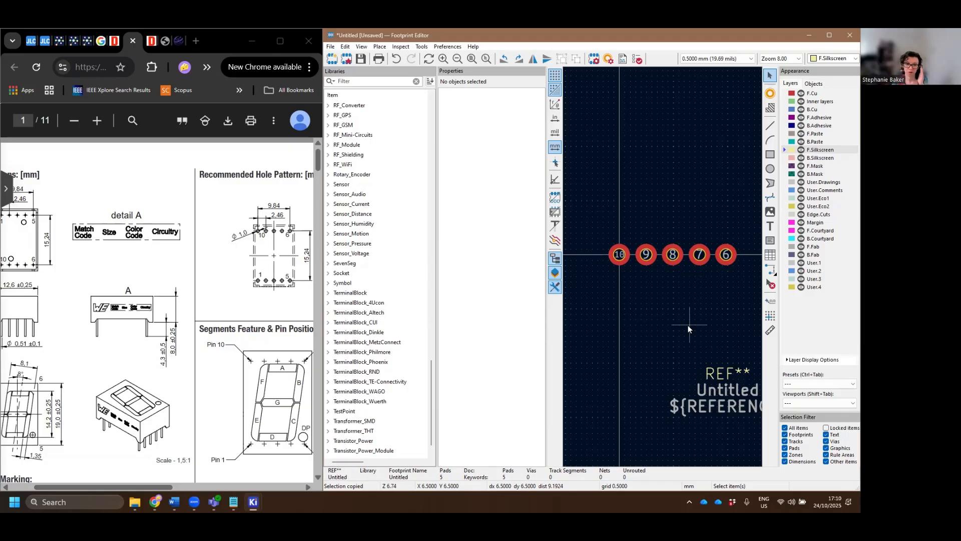
Duplicate the whole row of five pads and place the copy below it at Position Y 6 mm.
middle_click_drag(695, 310, 693, 287)
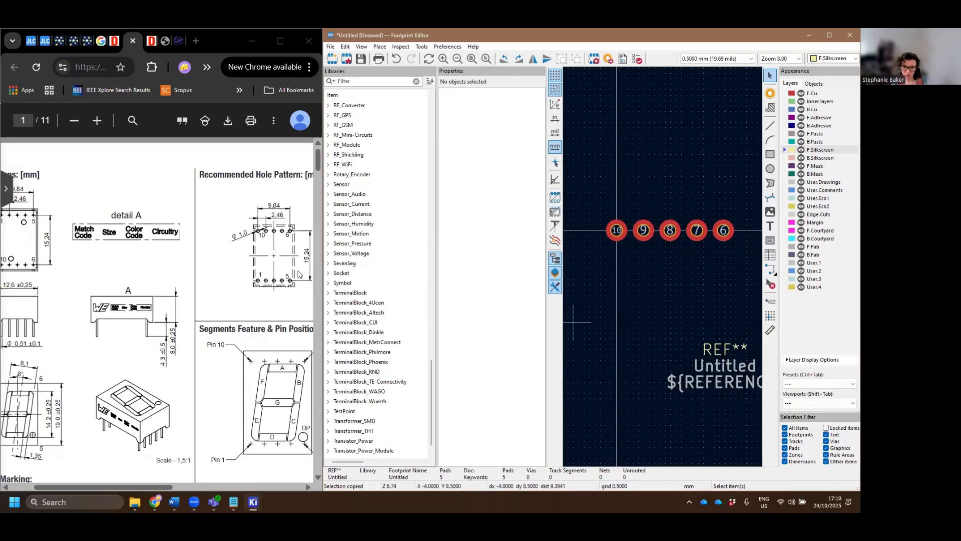
left_click_drag(595, 205, 741, 267)
key("ctrl+d")
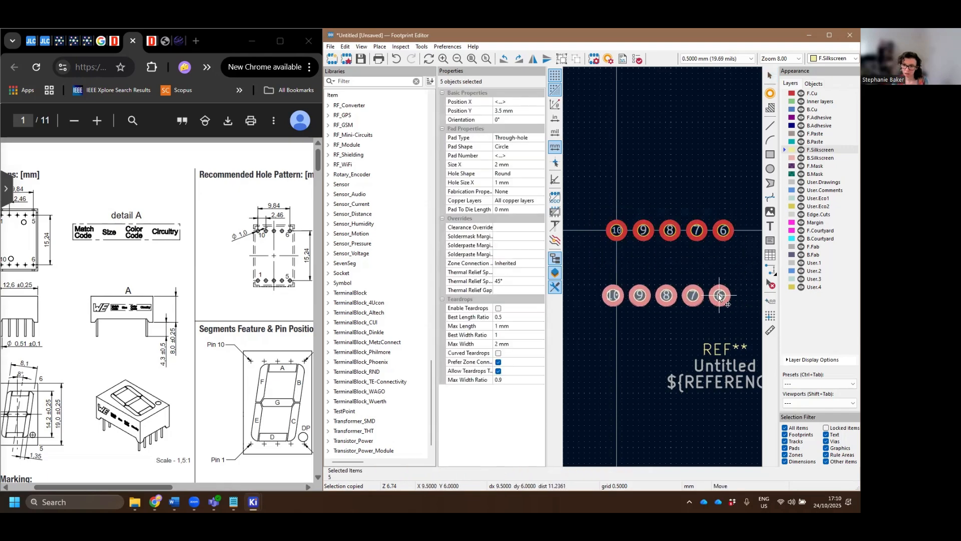
left_click(725, 296)
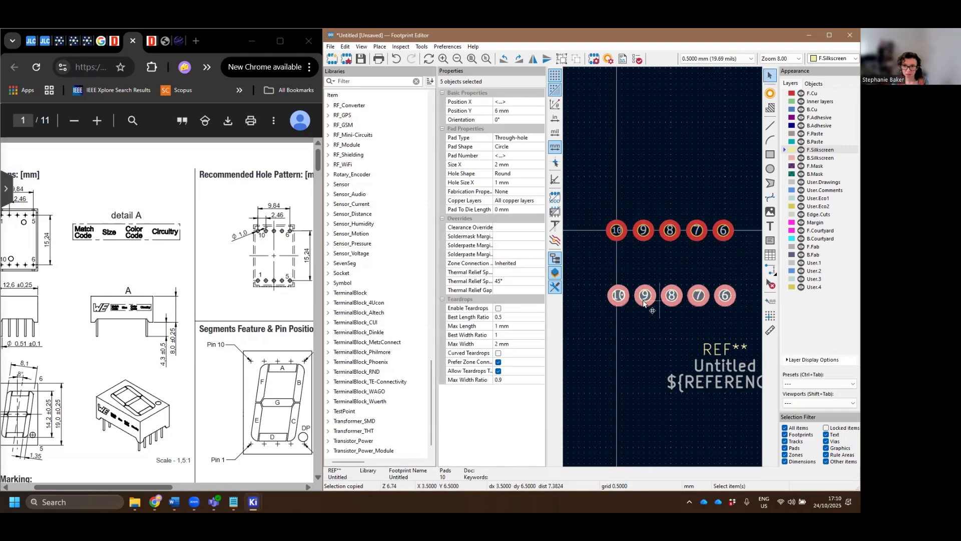
Set the first pad of the duplicated row to Position X 0 mm, in line with the origin pad above.
left_click(616, 309)
left_click(617, 298)
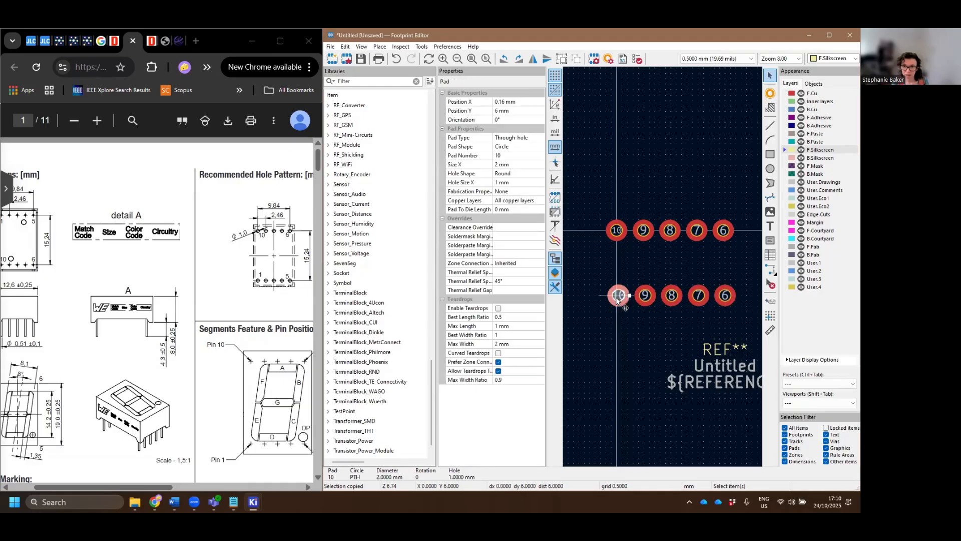
key("m")
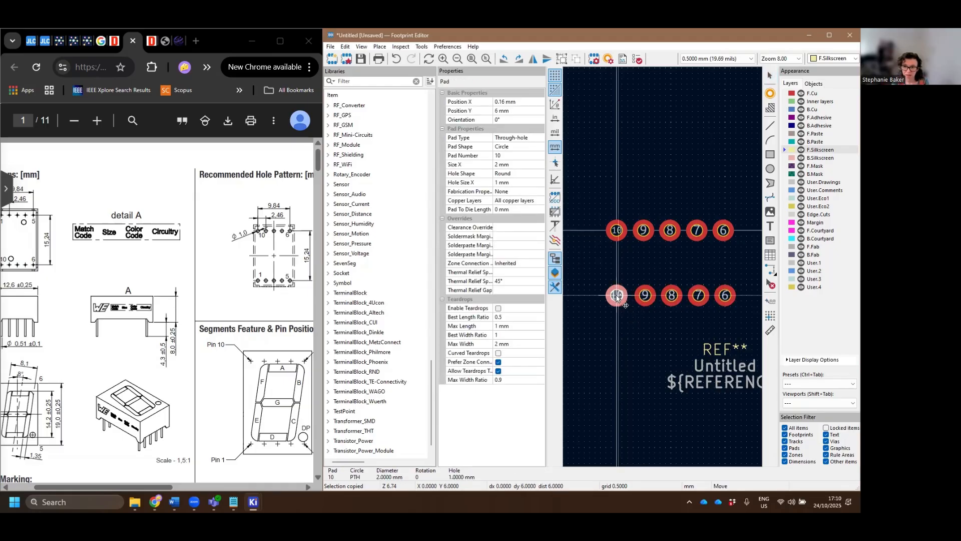
key("Escape")
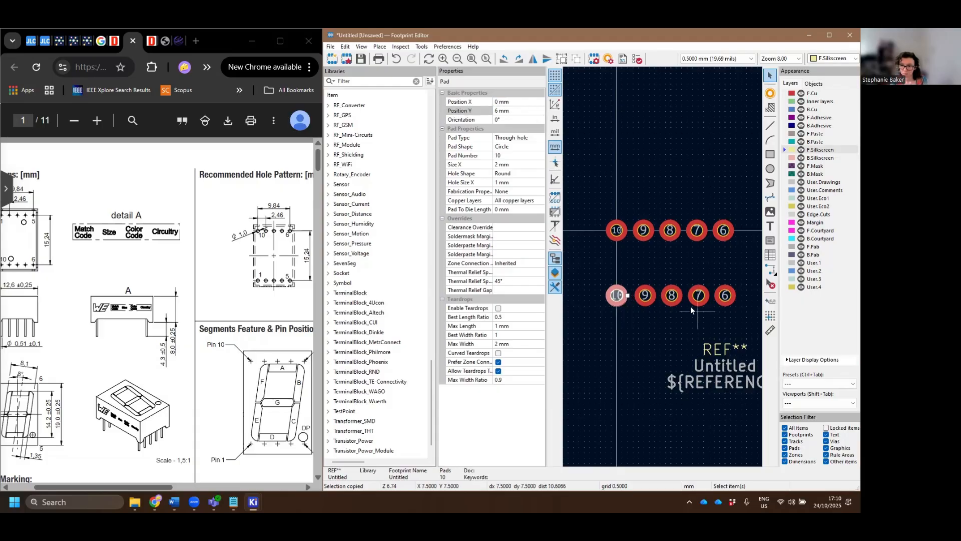
Set Position X of the other four pads in the duplicated row to 2.46, 4.92, 7.38 and 9.84 mm.
left_click(639, 300)
left_click(505, 101)
type("2.46")
key("Return")
left_click(672, 295)
left_click(698, 295)
left_click(724, 295)
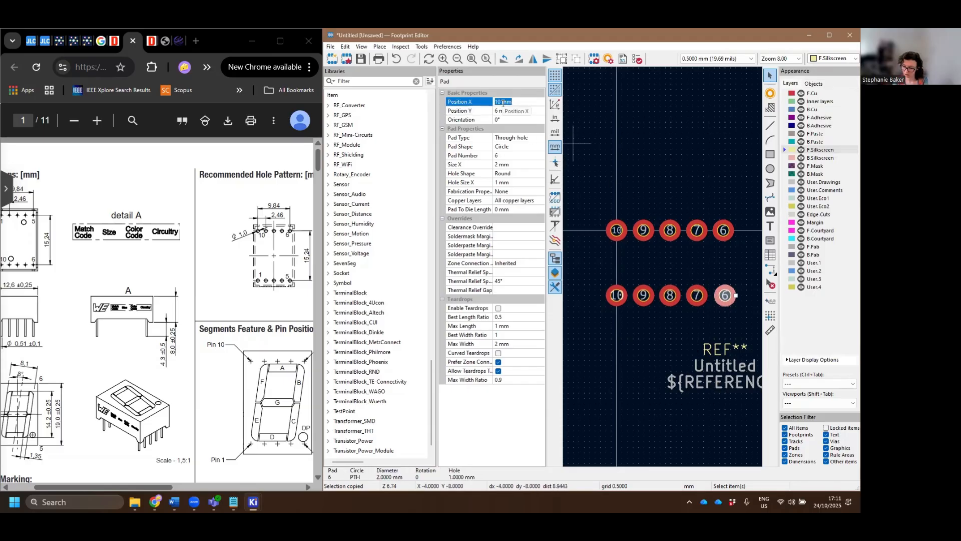
Set Position Y of all five pads in the duplicated row to 15.24 mm.
left_click_drag(751, 333, 568, 240)
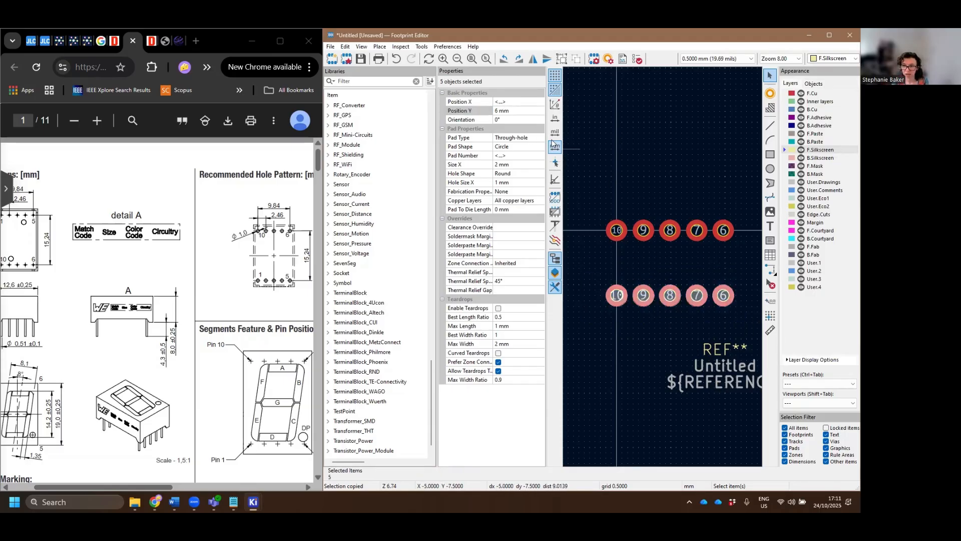
left_click(507, 111)
left_click_drag(499, 111, 493, 111)
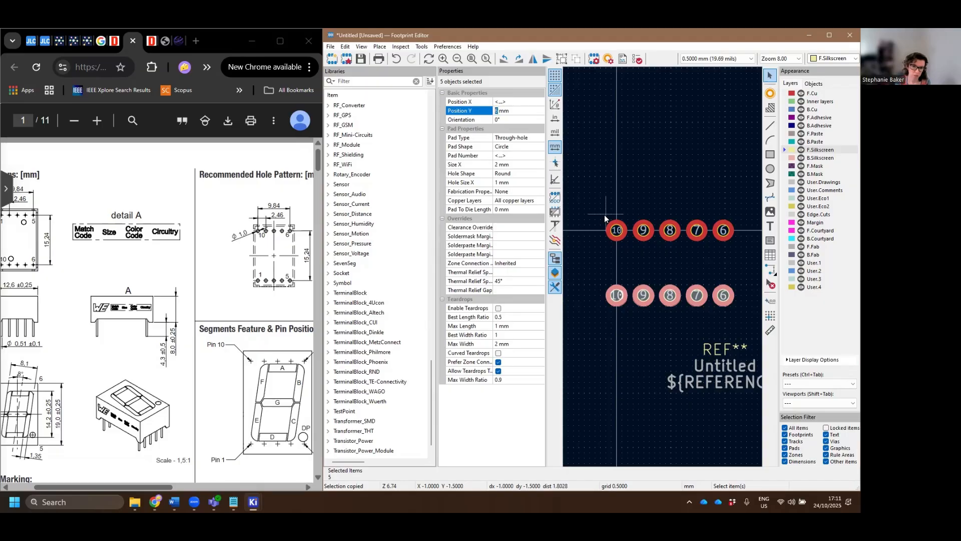
type("15.24")
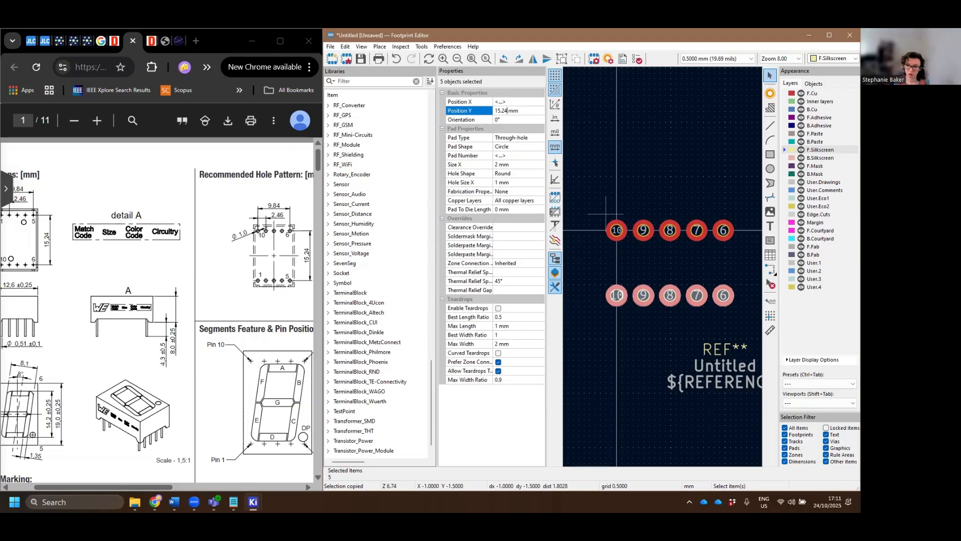
key("Return")
left_click(691, 333)
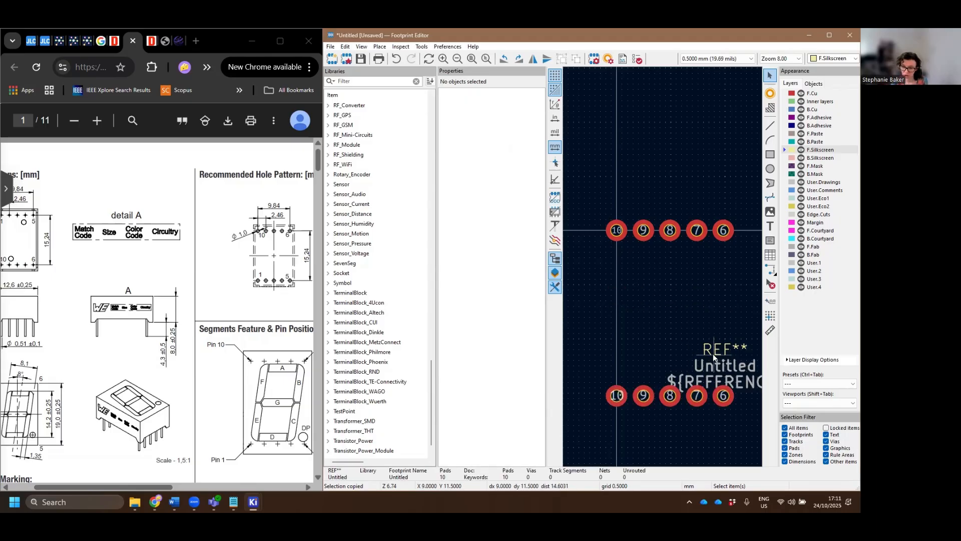
Move the reference, value and ${REFERENCE} texts together into the space between the two pad rows, centred at about X 5 mm.
left_click(714, 350)
left_click(660, 315)
left_click_drag(666, 323, 736, 374)
scroll(742, 401, "down", 1)
left_click_drag(706, 260, 607, 221)
key("m")
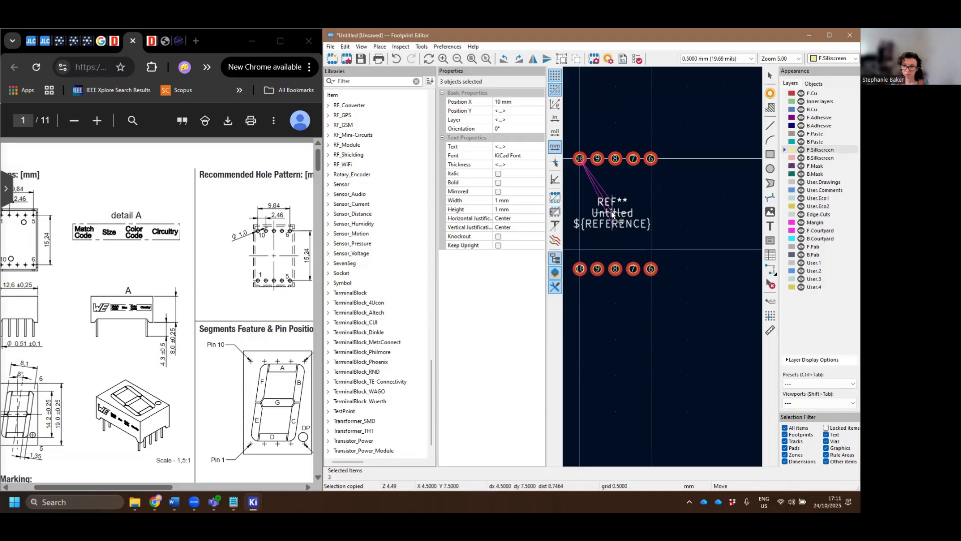
left_click(611, 215)
scroll(613, 216, "up", 1)
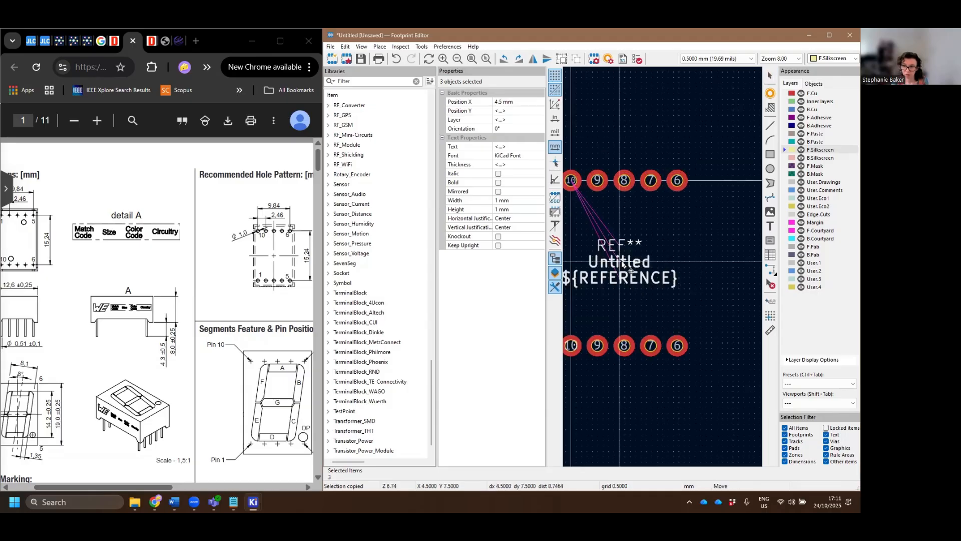
left_click(713, 269)
Change the footprint's value text to SevenSeg.
scroll(711, 275, "down", 1)
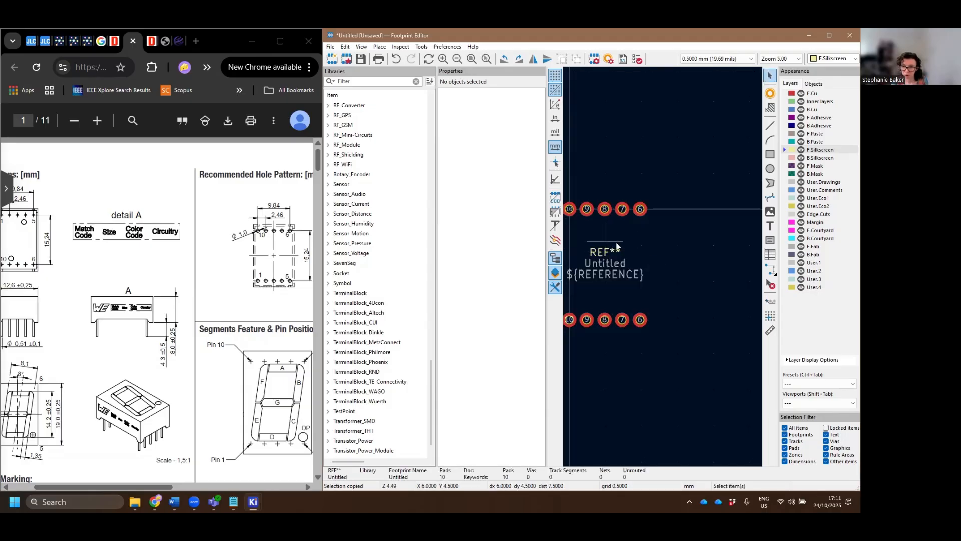
scroll(666, 265, "up", 1)
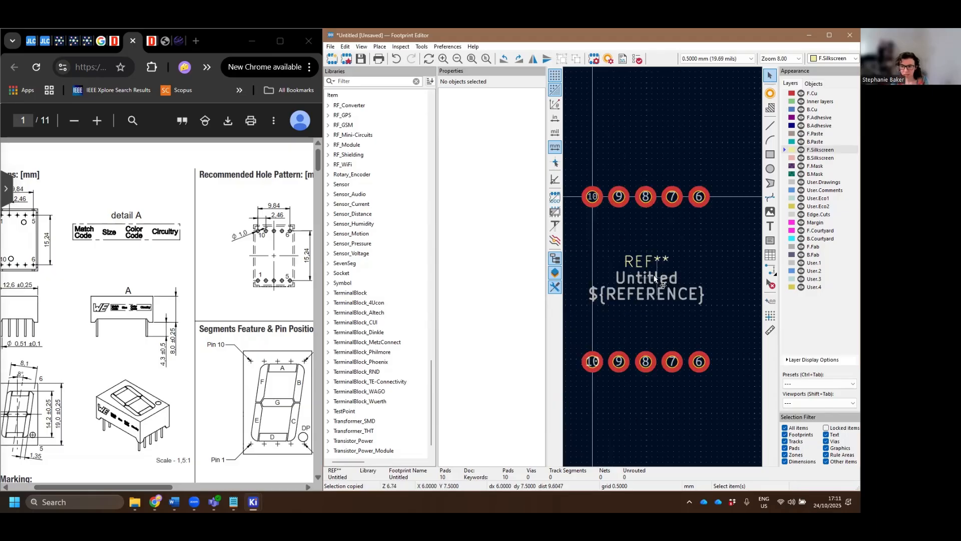
right_click(656, 279)
left_click(653, 278)
double_click(654, 279)
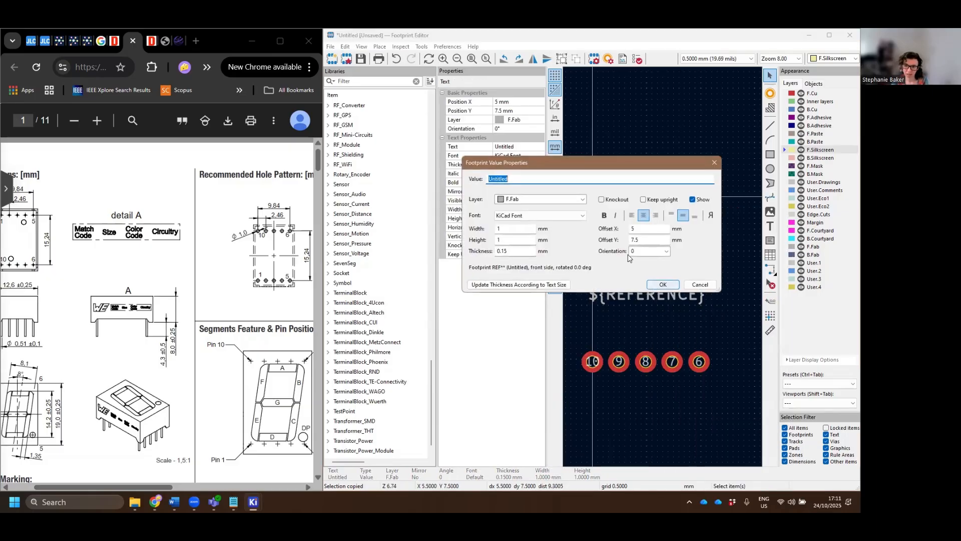
type("Sg")
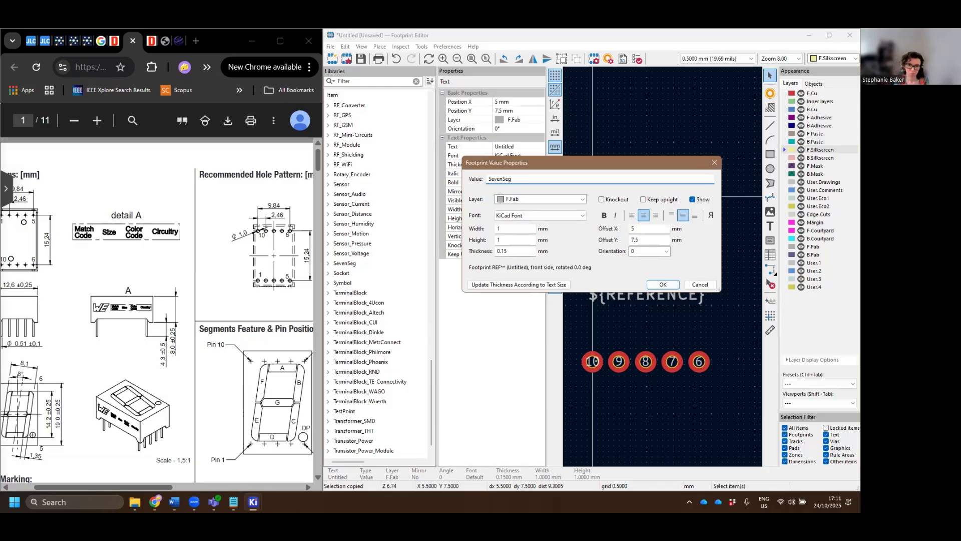
key("Return")
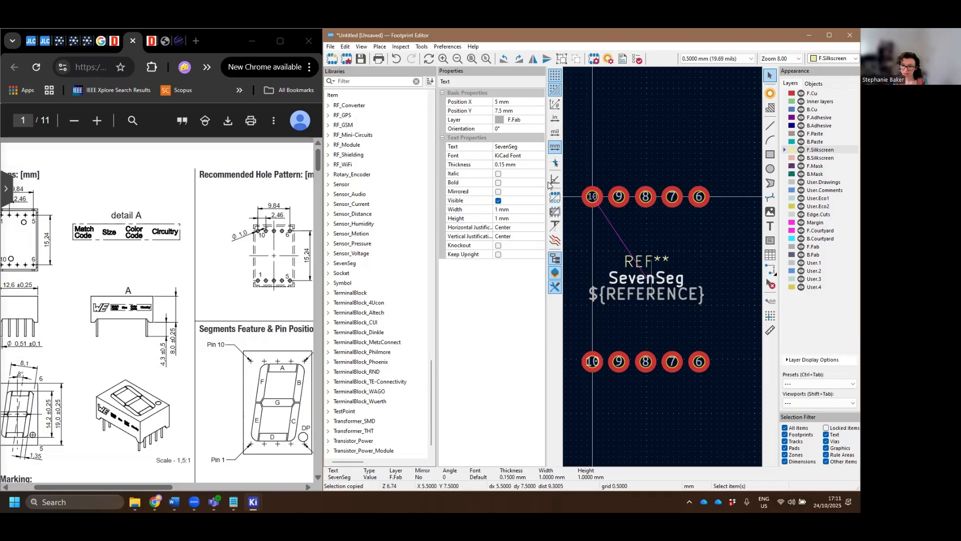
Renumber the first pad of the lower row as 1 and the second pad as 2.
left_click(594, 365)
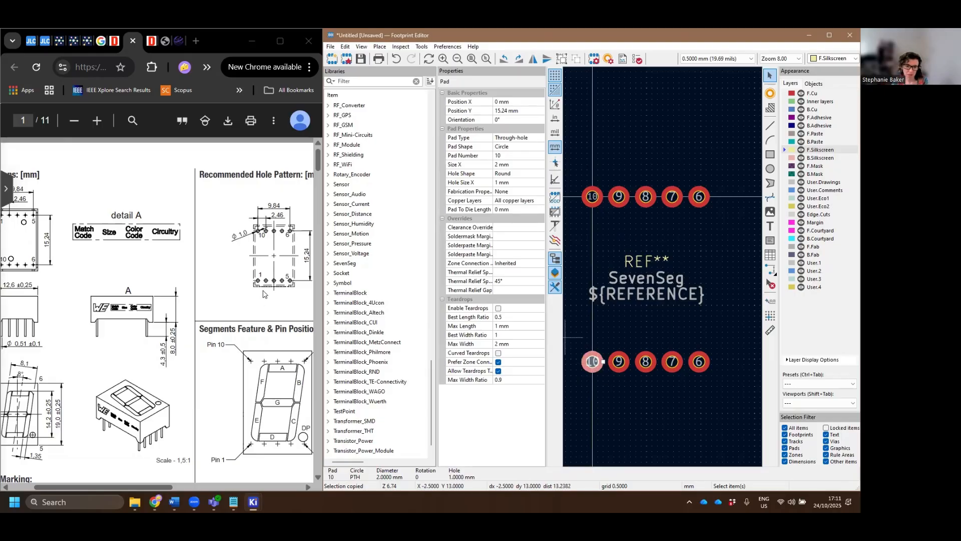
left_click(510, 154)
type("2")
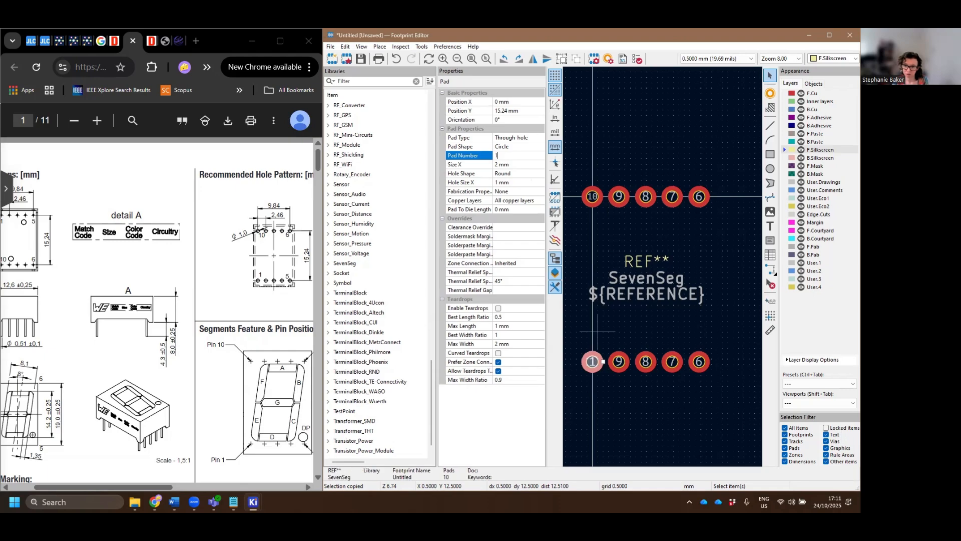
left_click(618, 361)
left_click(520, 156)
type("2")
key("Return")
Renumber the remaining three pads of the lower row as 3, 4 and 5.
left_click(646, 362)
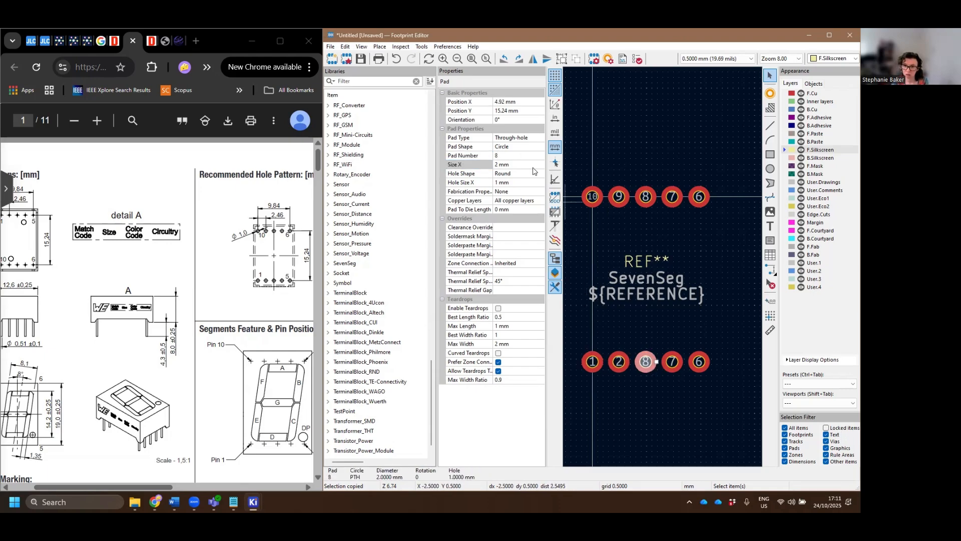
left_click(519, 156)
type("3")
left_click(671, 361)
type("4")
left_click(698, 361)
double_click(508, 158)
type("5")
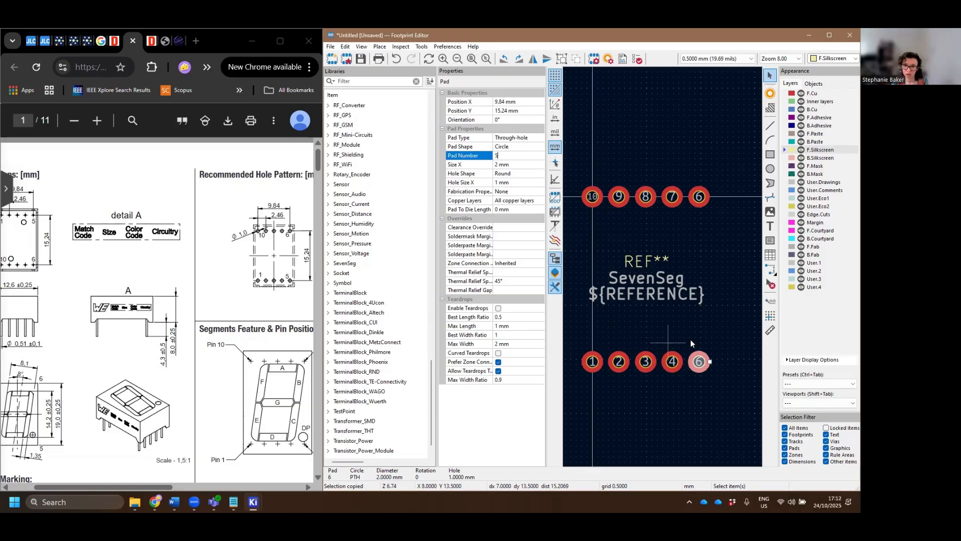
left_click(666, 340)
Draw a silkscreen rectangle about 13 mm by 18.5 mm around both pad rows as the component outline.
scroll(704, 317, "down", 1)
middle_click_drag(671, 232, 727, 252)
scroll(703, 266, "up", 1)
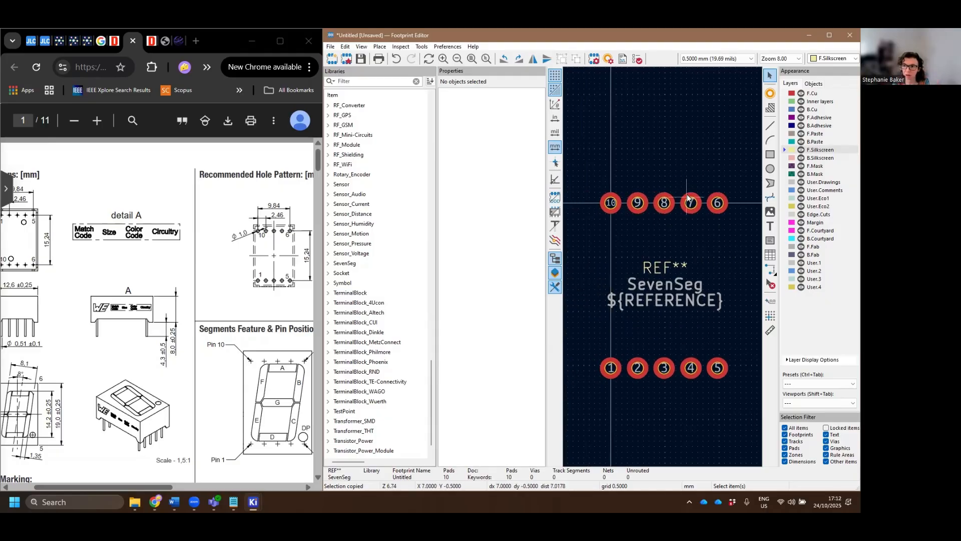
scroll(689, 199, "down", 1)
scroll(702, 329, "up", 1)
middle_click_drag(643, 259, 703, 257)
left_click(769, 155)
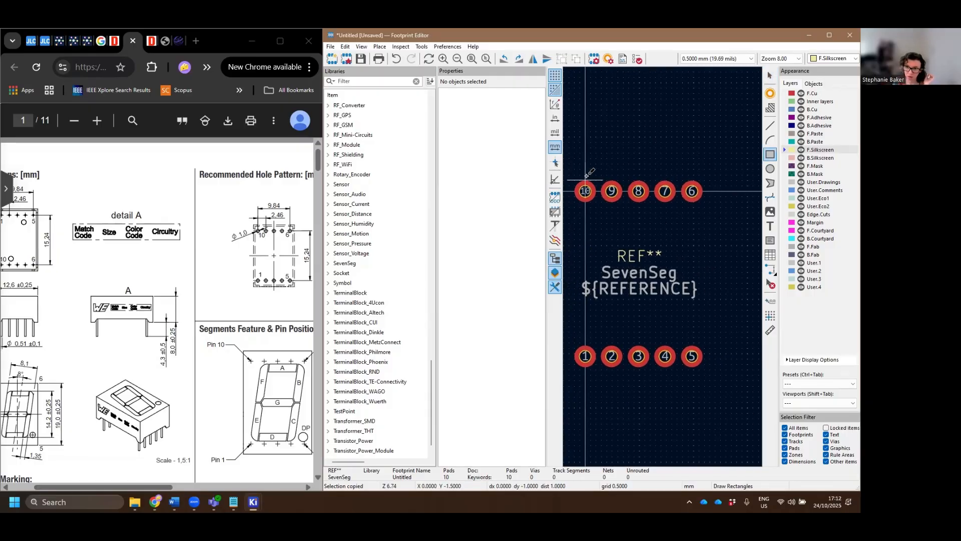
left_click(569, 175)
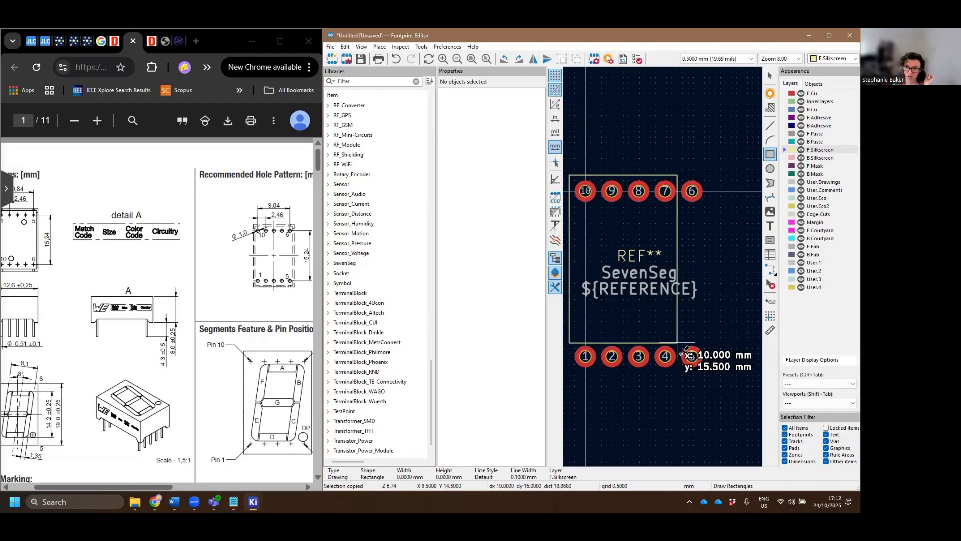
left_click(710, 374)
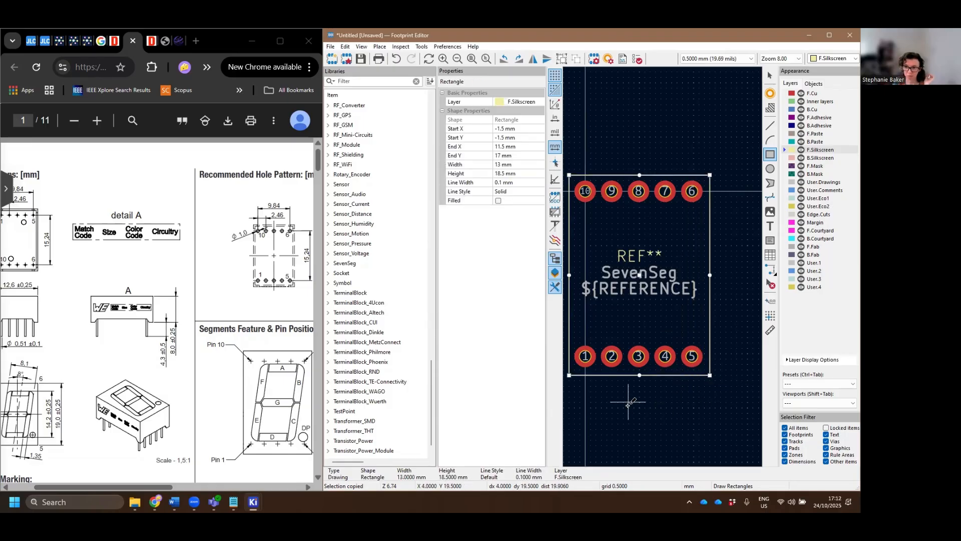
scroll(621, 415, "down", 2)
scroll(664, 263, "up", 2)
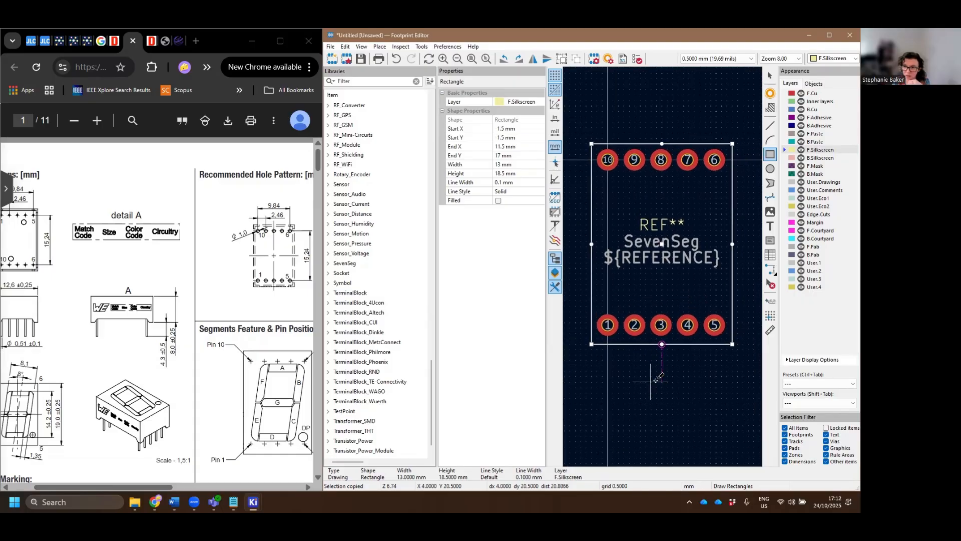
key("Escape")
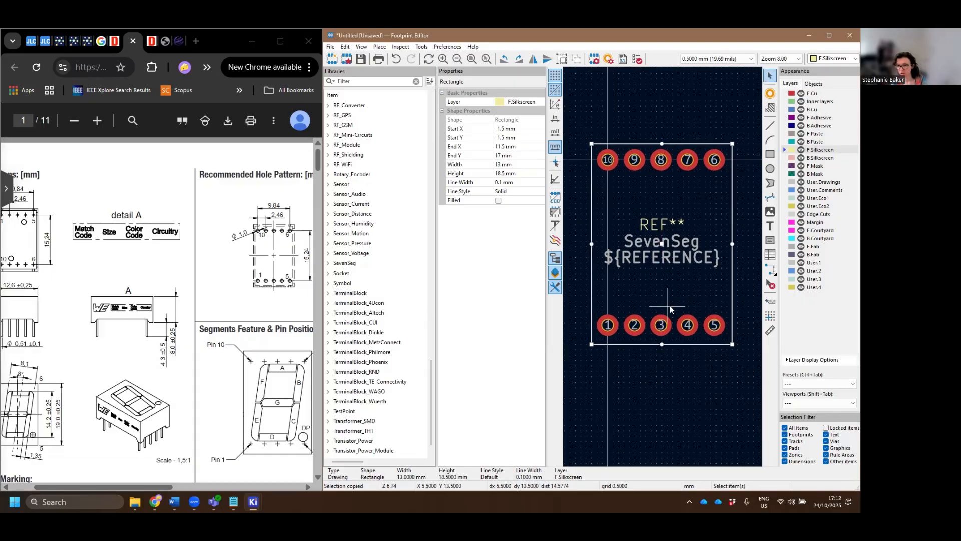
scroll(672, 281, "down", 2)
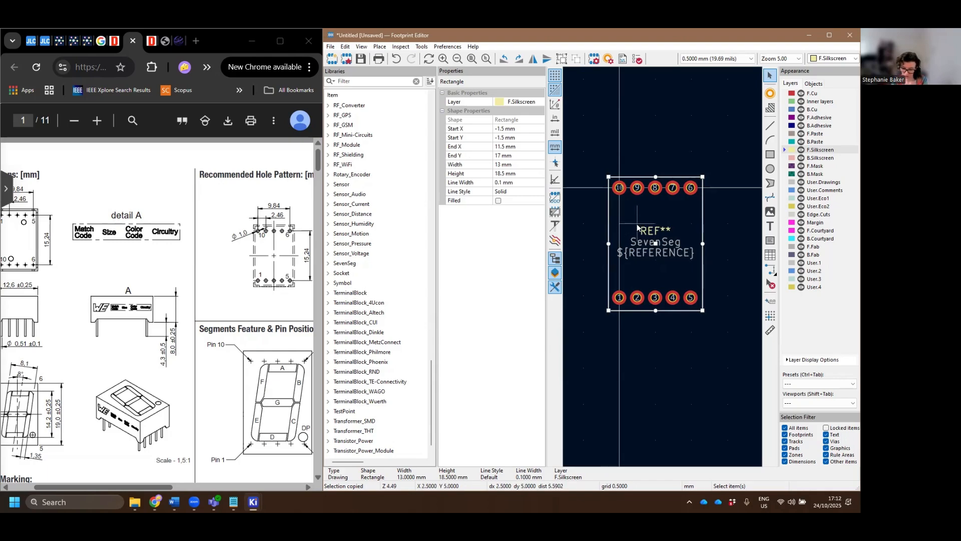
key("Escape")
double_click(634, 228)
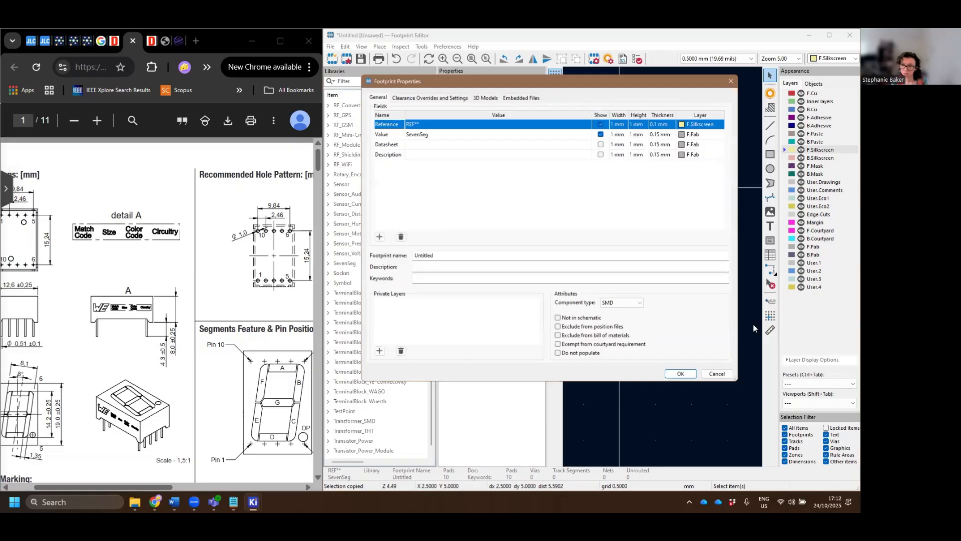
left_click(721, 375)
Move the reference, value and ${REFERENCE} texts up to just below the upper pad row.
left_click_drag(626, 221, 703, 285)
left_click_drag(665, 236, 665, 211)
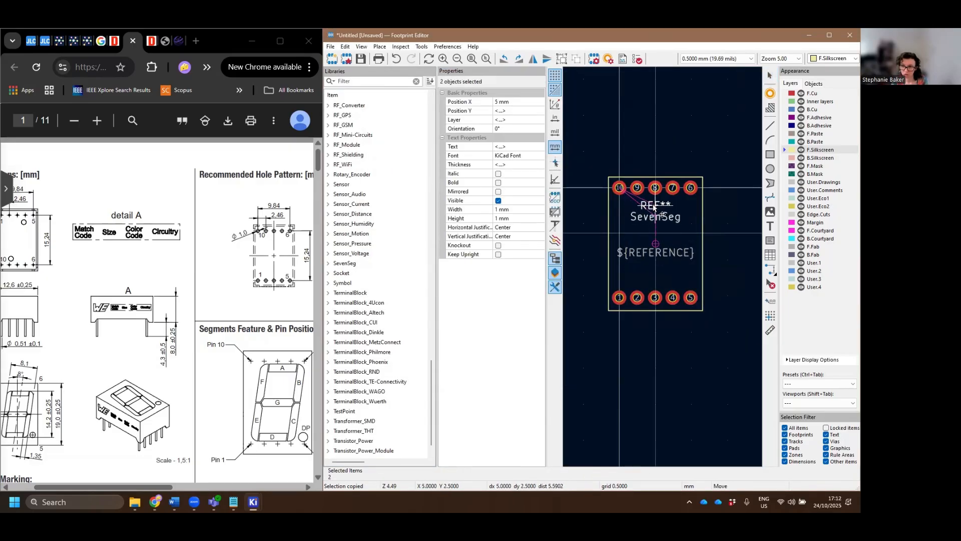
left_click_drag(652, 260, 656, 232)
scroll(708, 247, "up", 1)
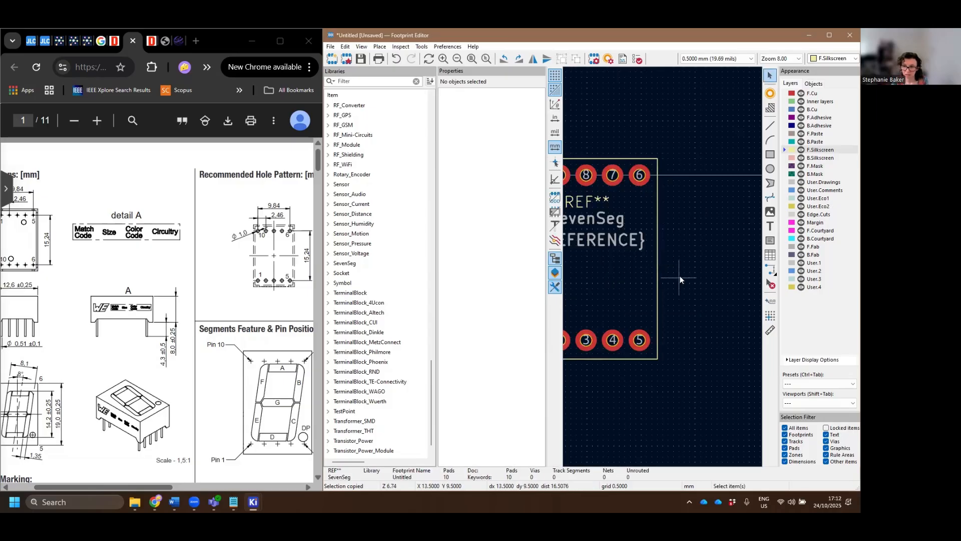
Draw a small silkscreen rectangle about 2 mm by 0.25 mm below the ${REFERENCE} text.
middle_click_drag(679, 274, 752, 276)
left_click(770, 154)
left_click(645, 255)
left_click(669, 263)
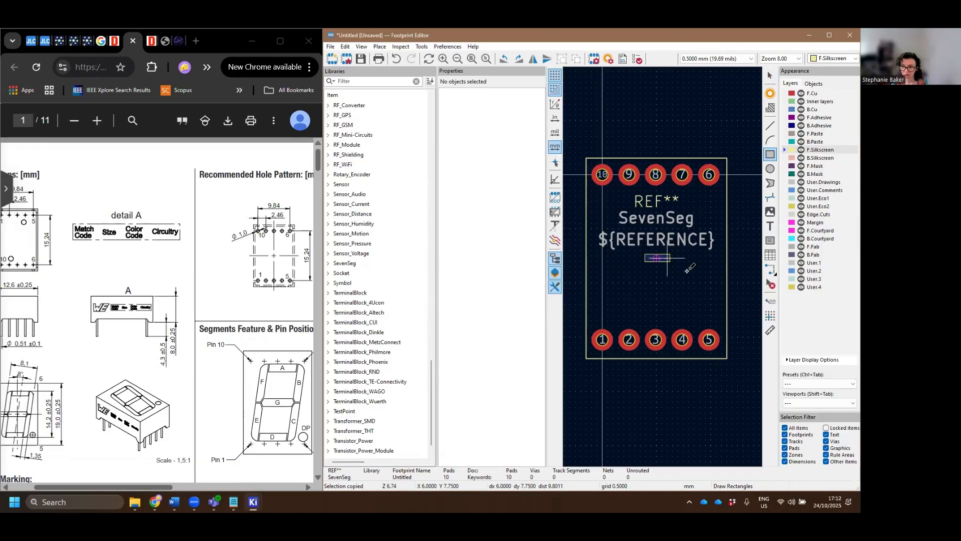
left_click(646, 257)
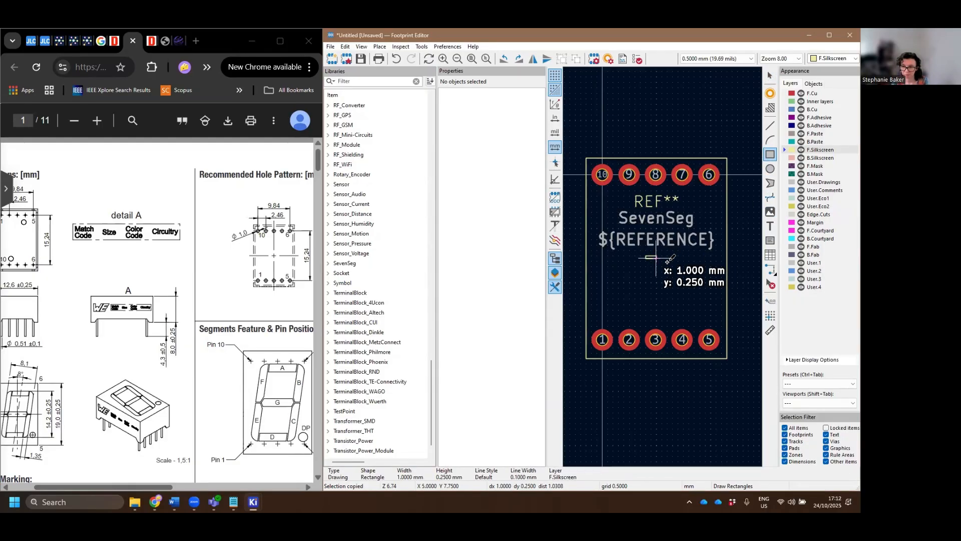
left_click(667, 259)
scroll(615, 283, "up", 1)
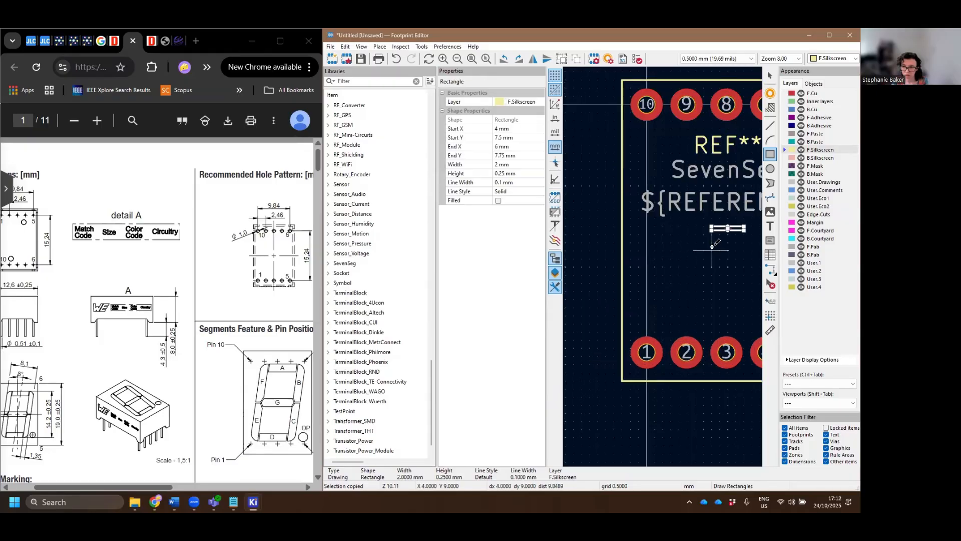
Undo the small rectangle and the text moves, keeping the outline around the pads.
scroll(710, 250, "down", 1)
key("ctrl+z")
scroll(665, 266, "down", 1)
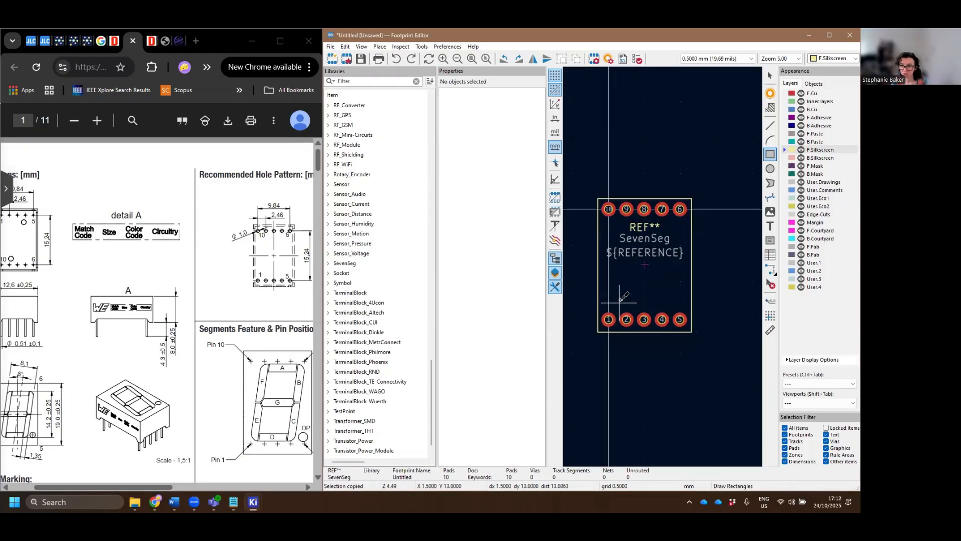
left_click(650, 274)
key("Escape")
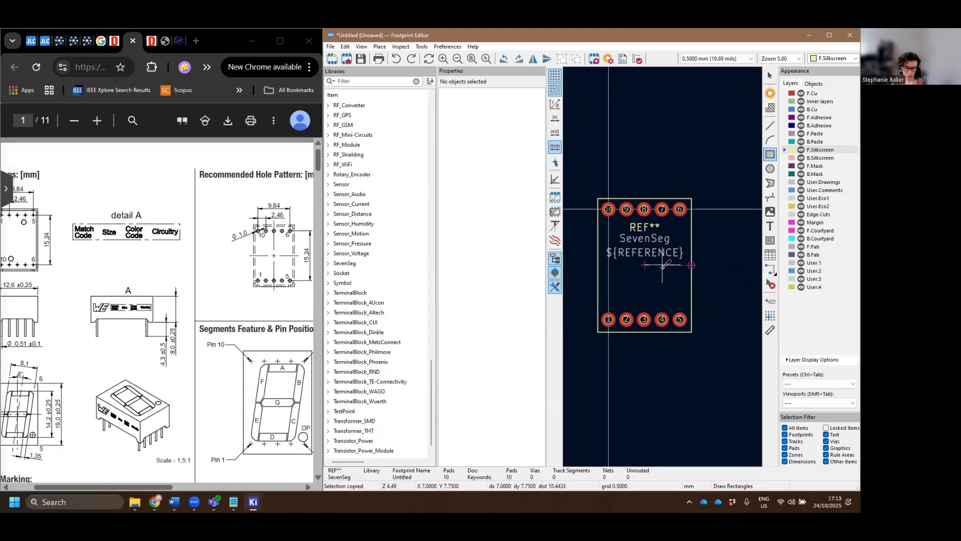
key("ctrl+z")
key("ctrl+z")
key("ctrl+z")
key("ctrl+z")
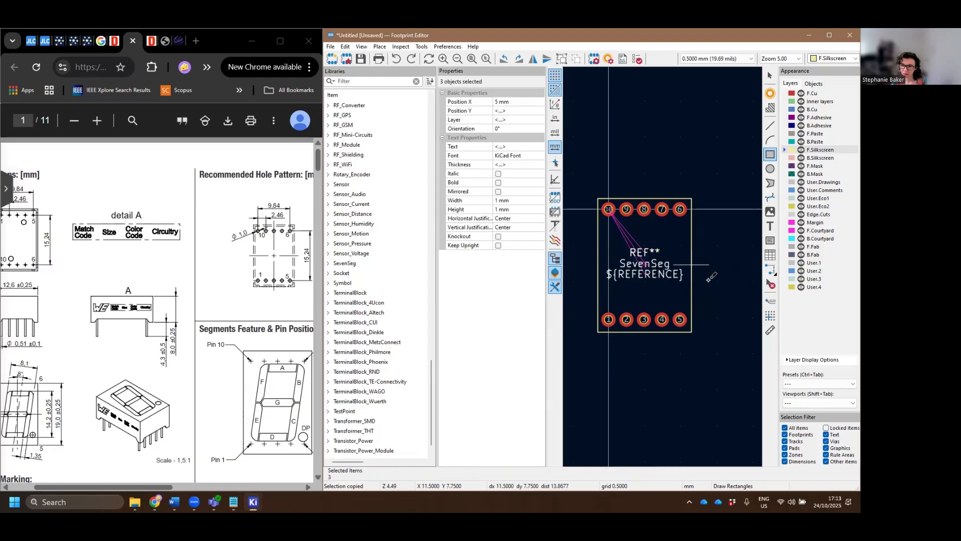
left_click(707, 278)
key("Escape")
middle_click_drag(720, 334, 680, 284)
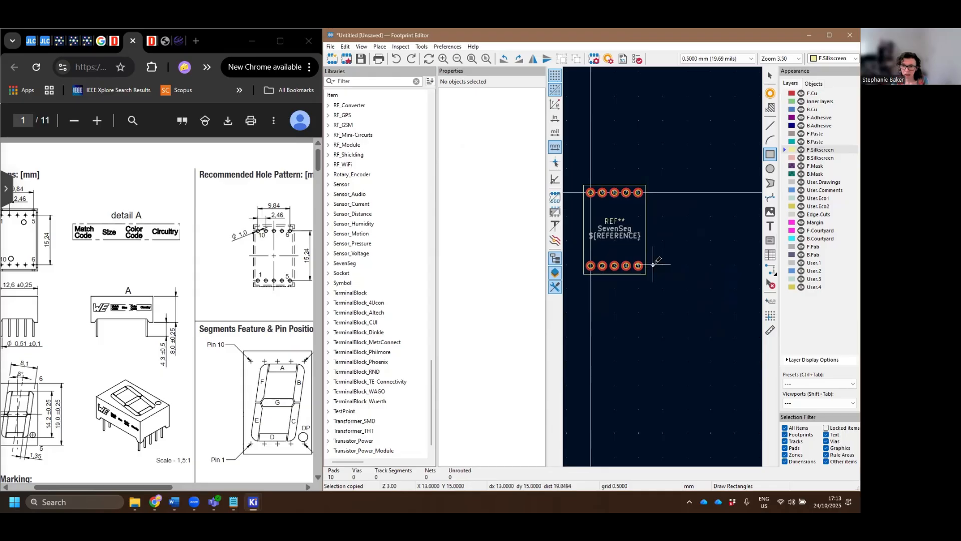
Save the footprint as MySevenSeg in the SevenSeg library.
key("ctrl+s")
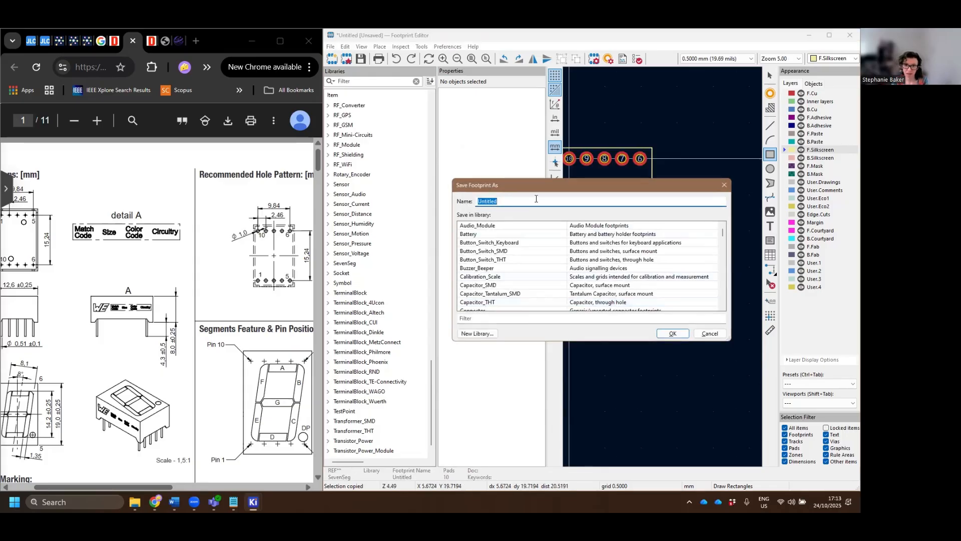
type("M")
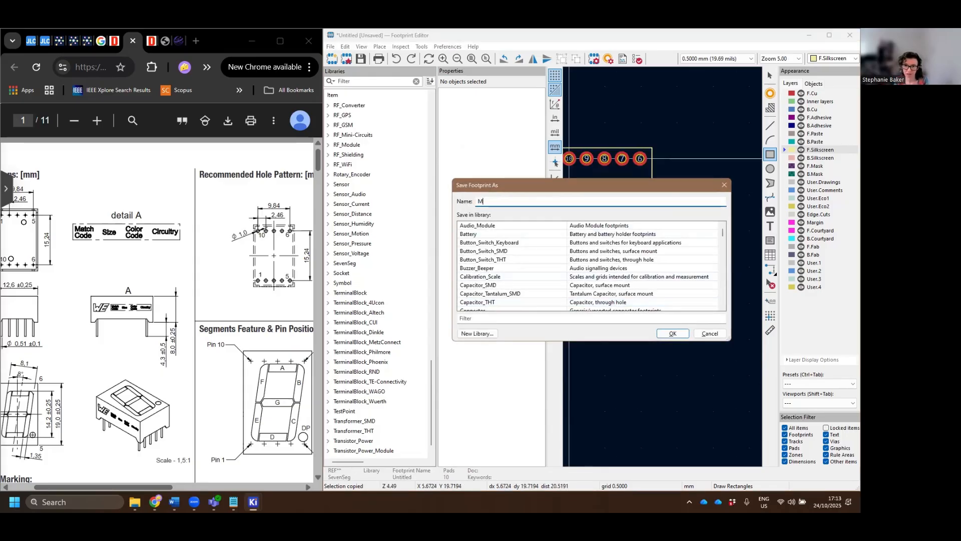
type("ySeg")
key("BackSpace")
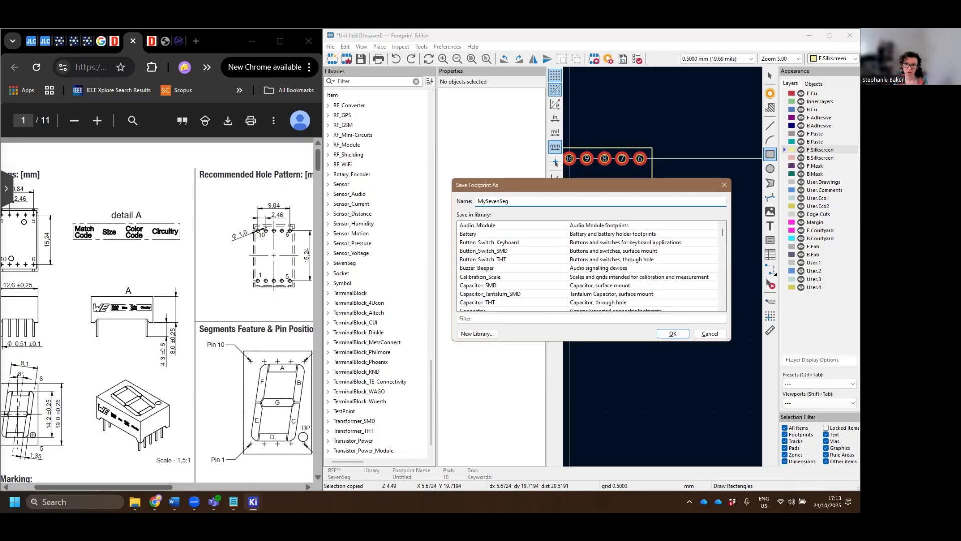
key("Return")
key("Return")
scroll(536, 285, "down", 20)
scroll(543, 284, "down", 13)
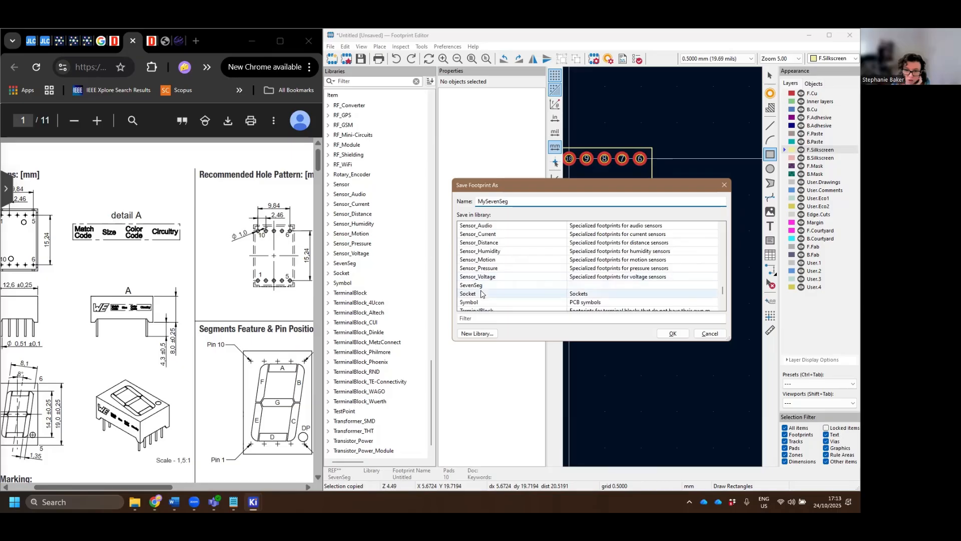
left_click(485, 287)
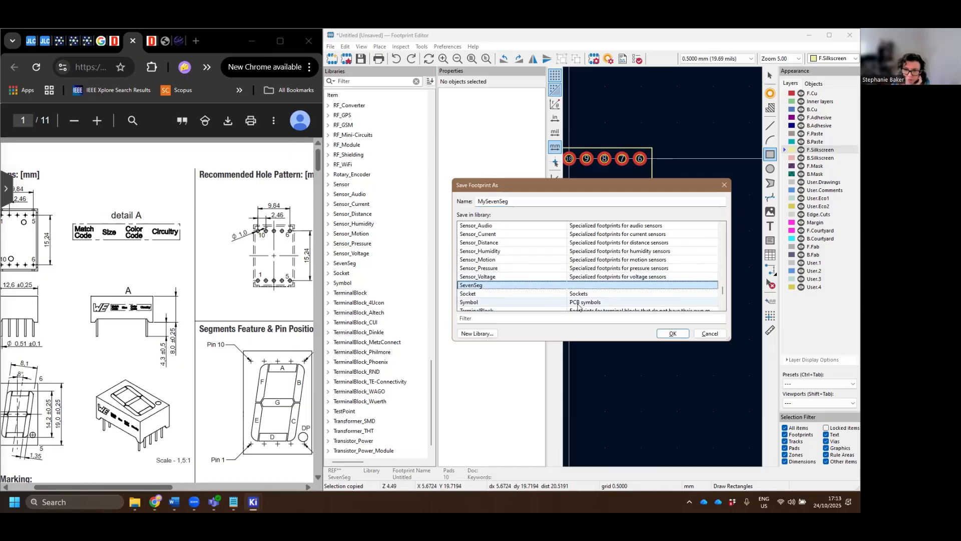
left_click(671, 334)
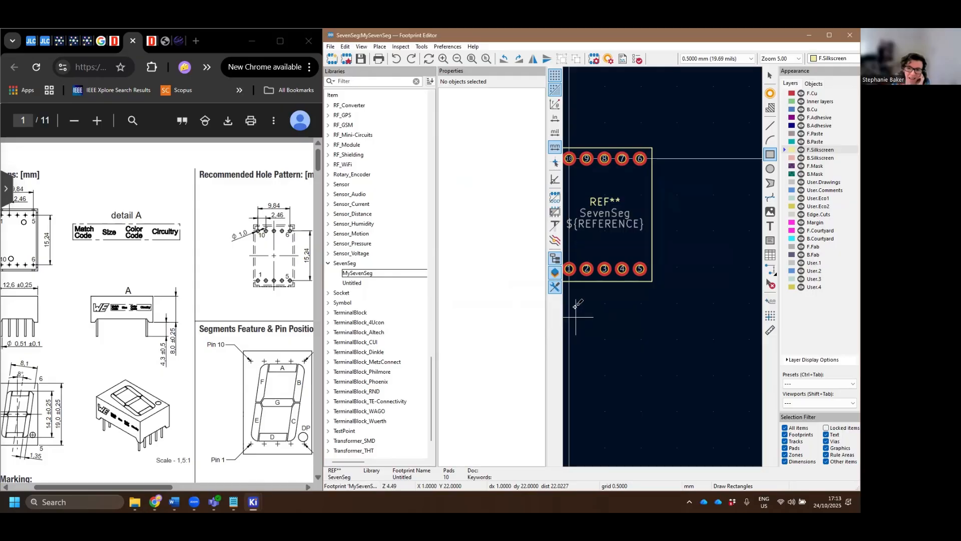
Switch to the Arduino project manager and open the schematic, restoring its last saved edits.
scroll(650, 290, "down", 2)
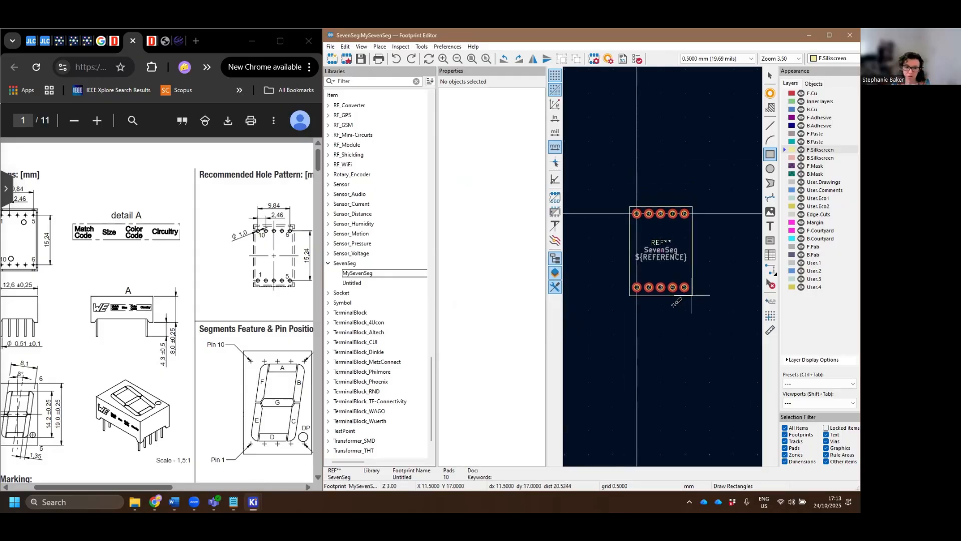
mouse_move(252, 501)
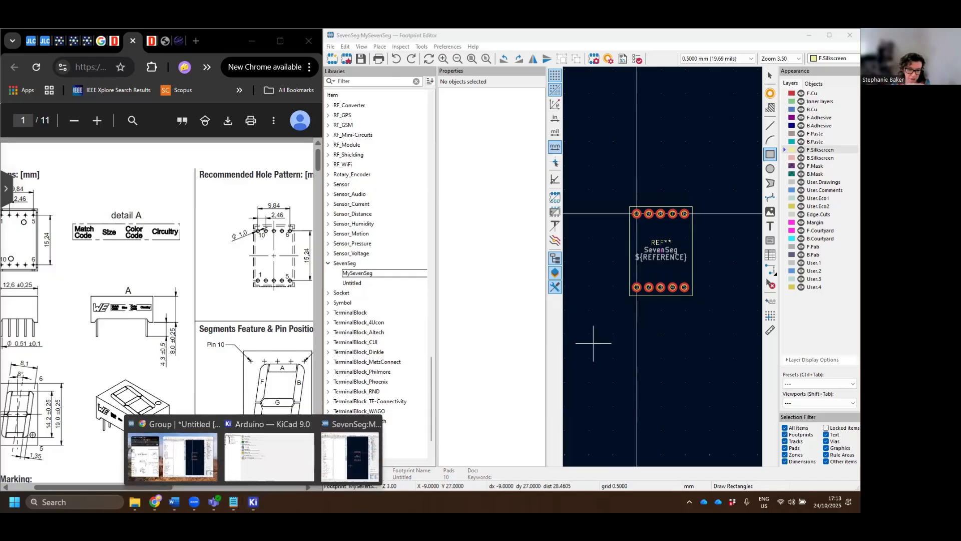
left_click(285, 459)
left_click(173, 73)
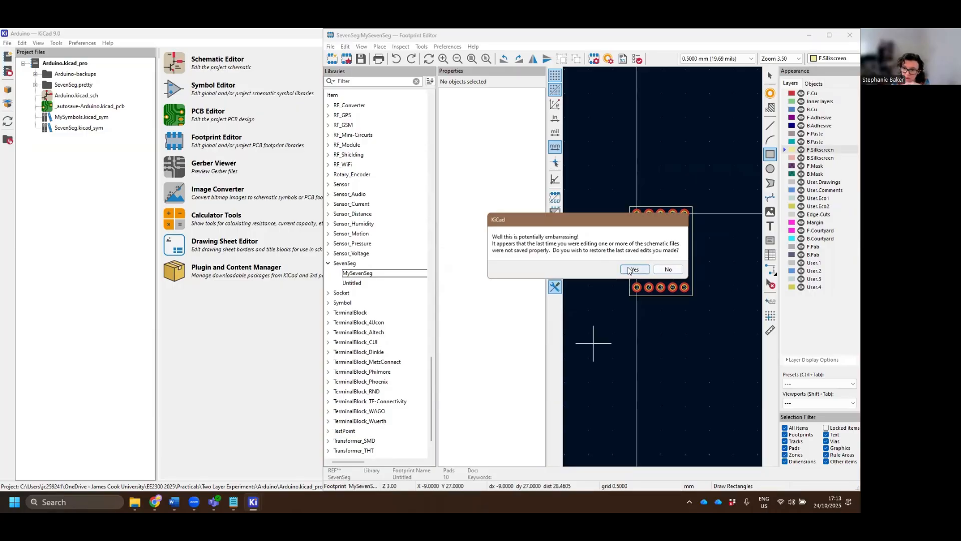
left_click(632, 269)
scroll(575, 395, "down", 3)
scroll(507, 283, "up", 1)
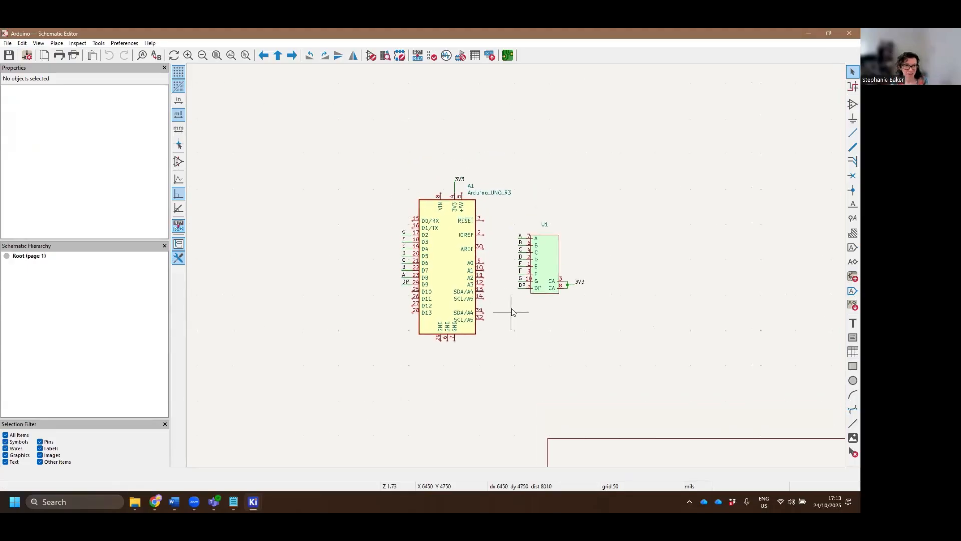
scroll(566, 257, "down", 2)
scroll(516, 266, "up", 2)
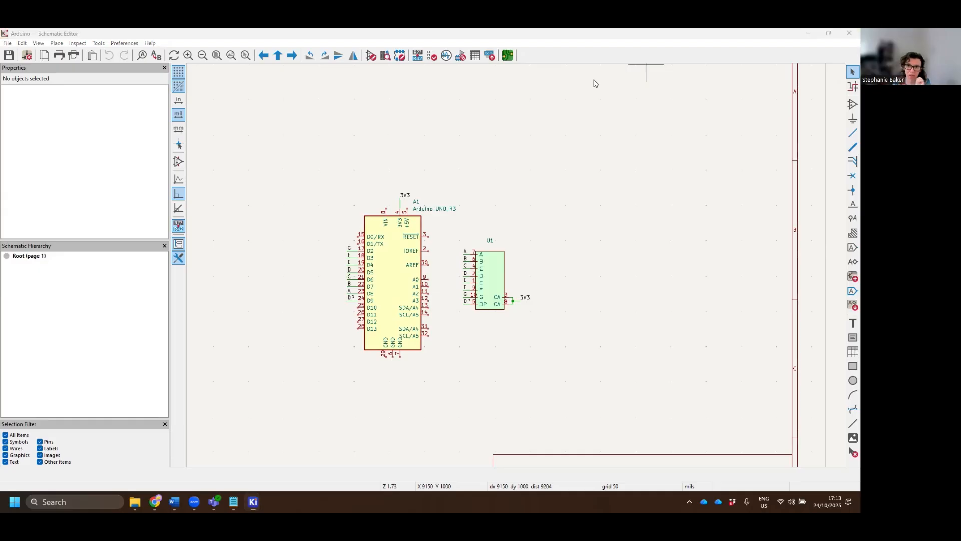
Assign the MySevenSeg footprint from the SevenSeg library to symbol U1, previewing it in 3D before accepting.
double_click(491, 273)
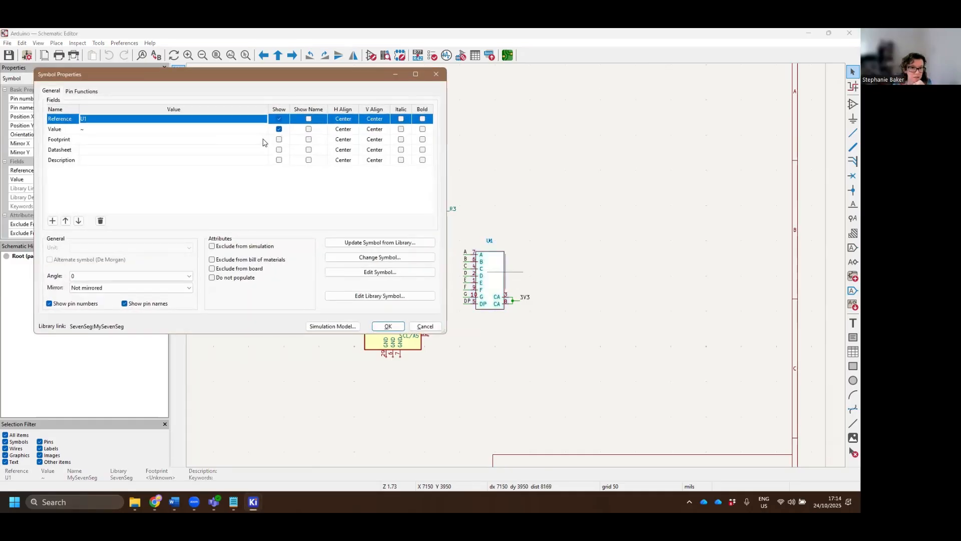
left_click(263, 142)
left_click(263, 141)
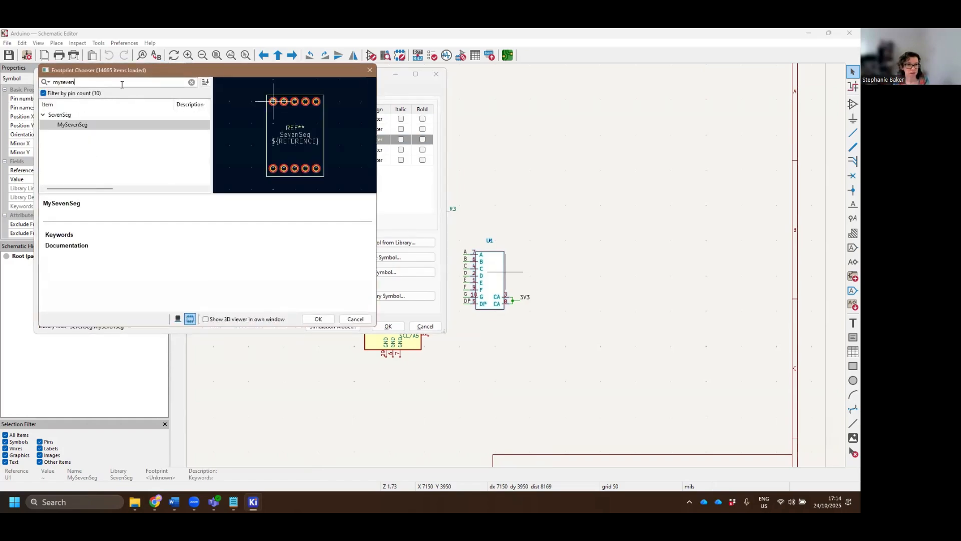
left_click(97, 126)
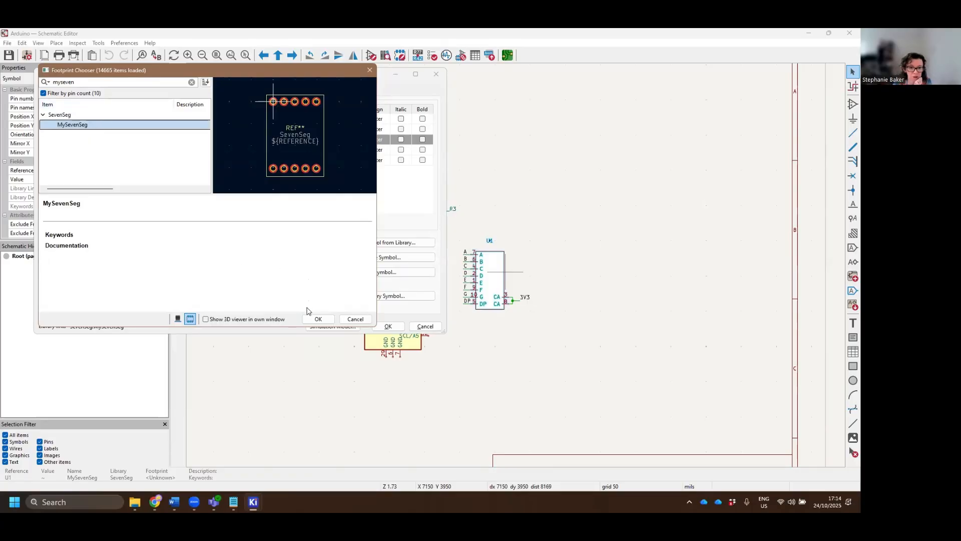
left_click(179, 319)
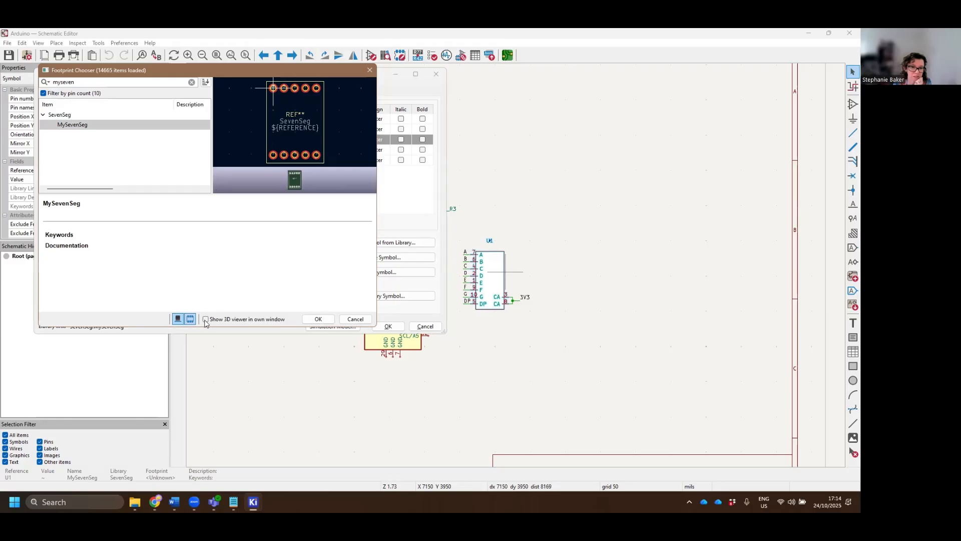
left_click(190, 322)
left_click(188, 320)
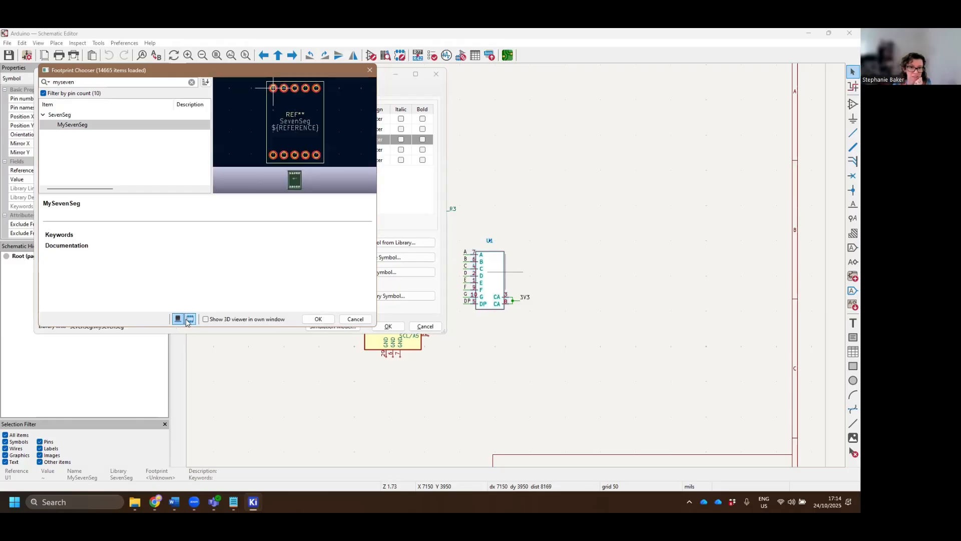
left_click(318, 319)
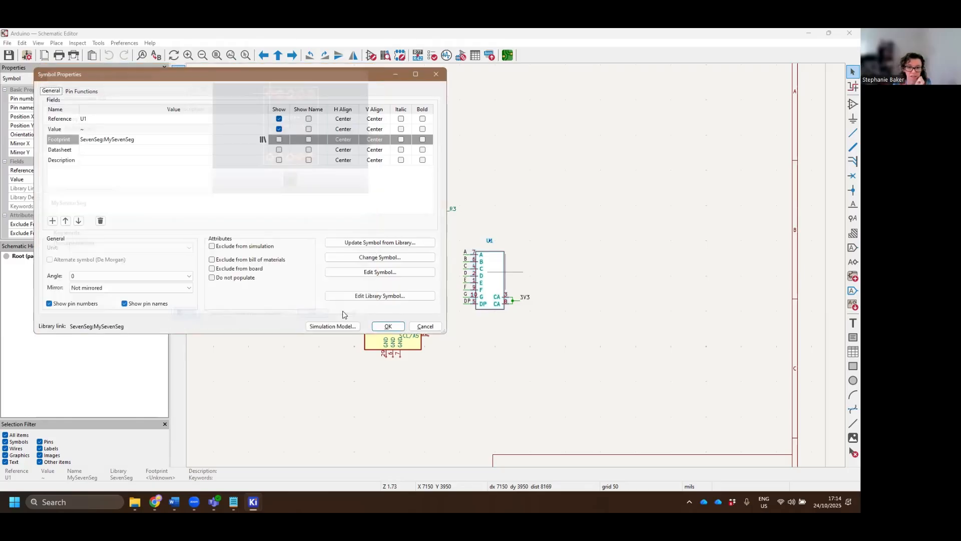
left_click(378, 325)
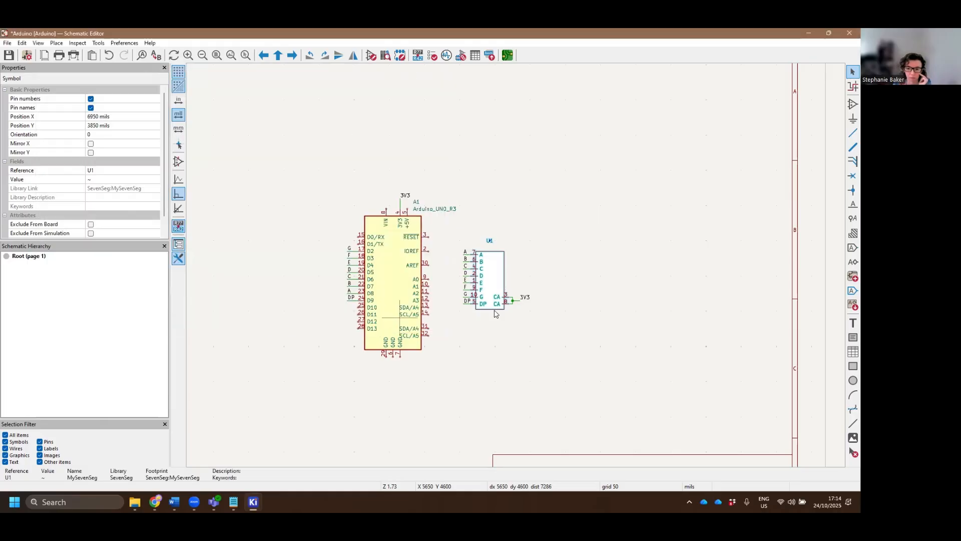
Switch to the PCB Editor and update the empty board from the schematic, placing footprints A1 and U1 near the middle of the sheet.
left_click(604, 305)
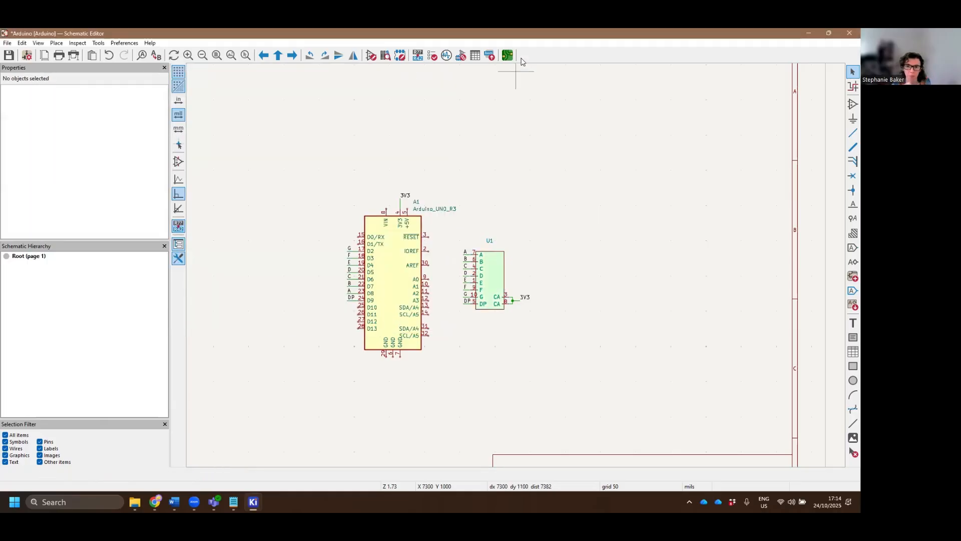
left_click(507, 56)
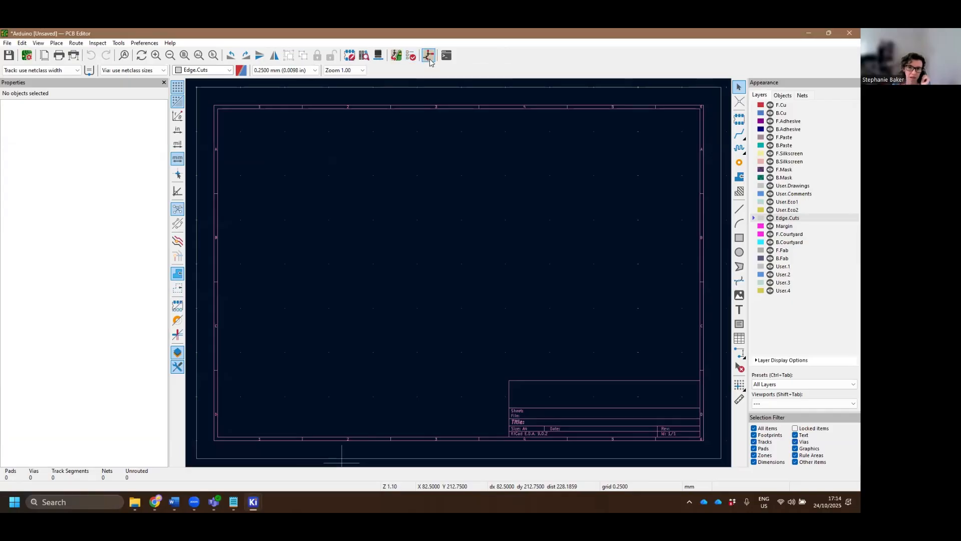
left_click(396, 55)
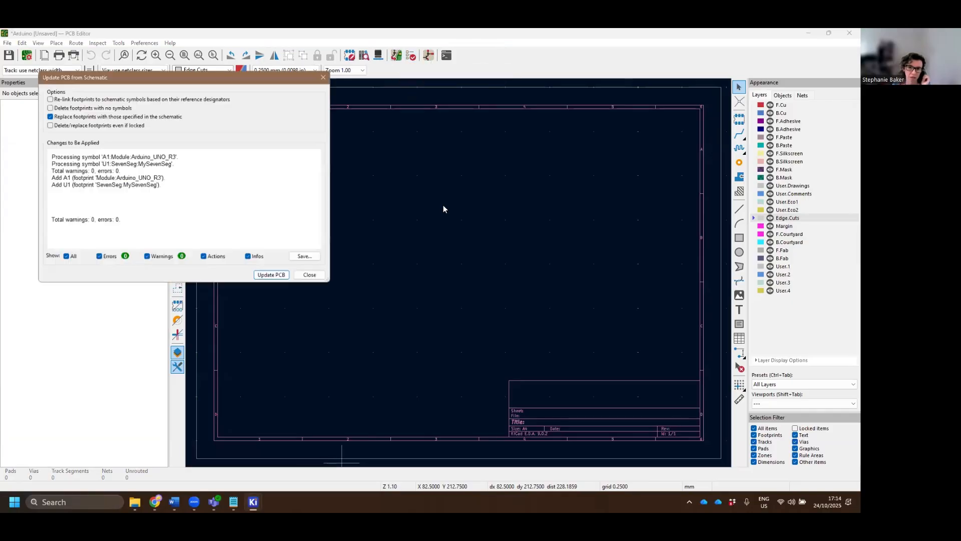
left_click(279, 278)
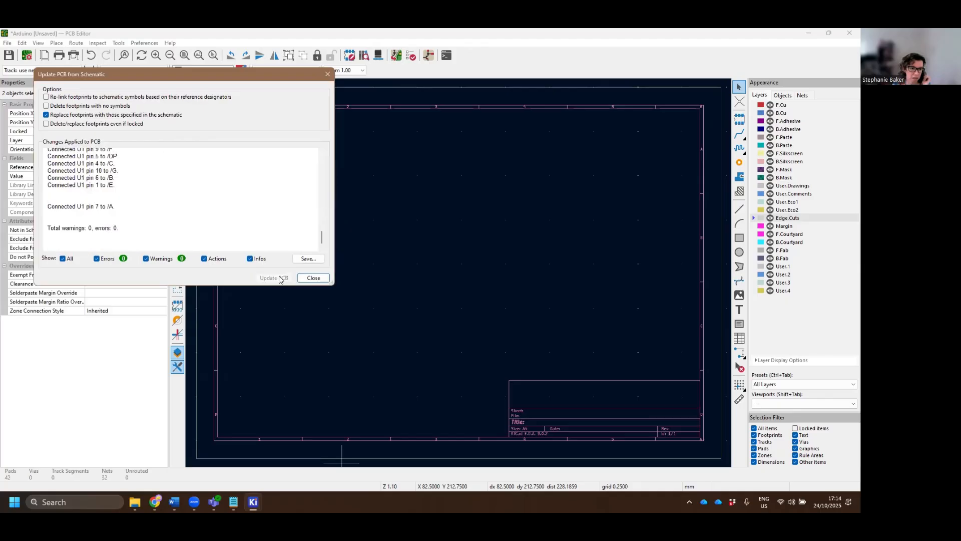
left_click(313, 278)
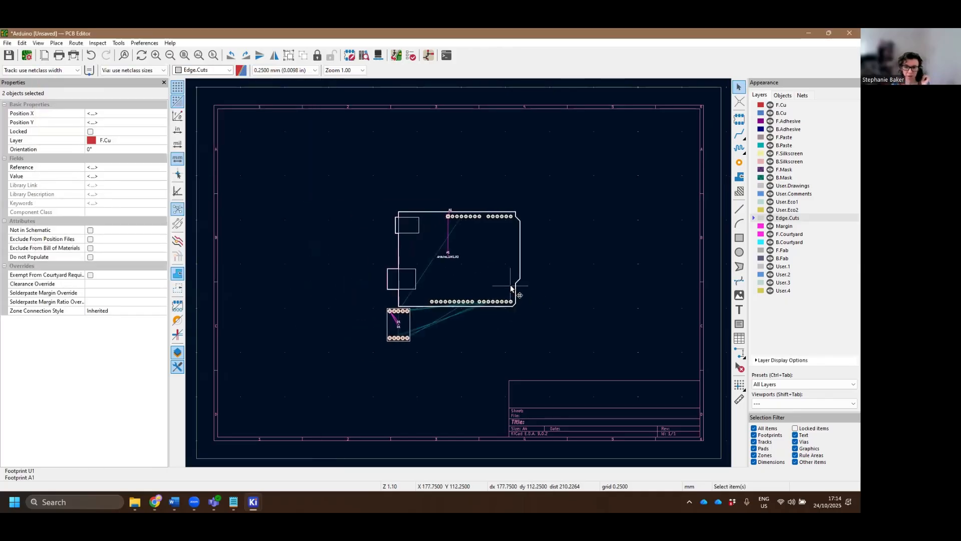
Select the Arduino_UNO_R3 footprint on the board and bring up the editing commands available for it.
scroll(509, 288, "up", 2)
scroll(445, 267, "down", 2)
scroll(469, 274, "up", 1)
middle_click_drag(510, 261, 585, 274)
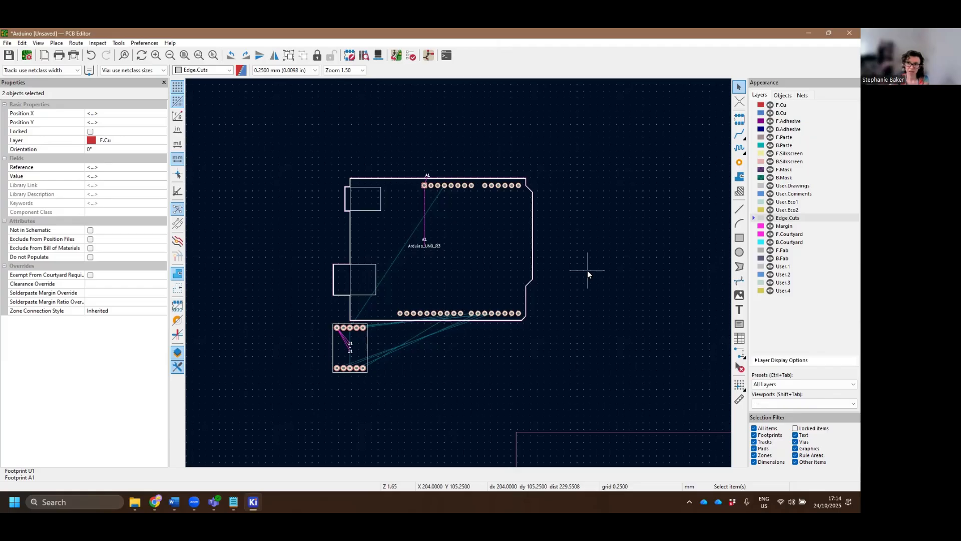
left_click(468, 239)
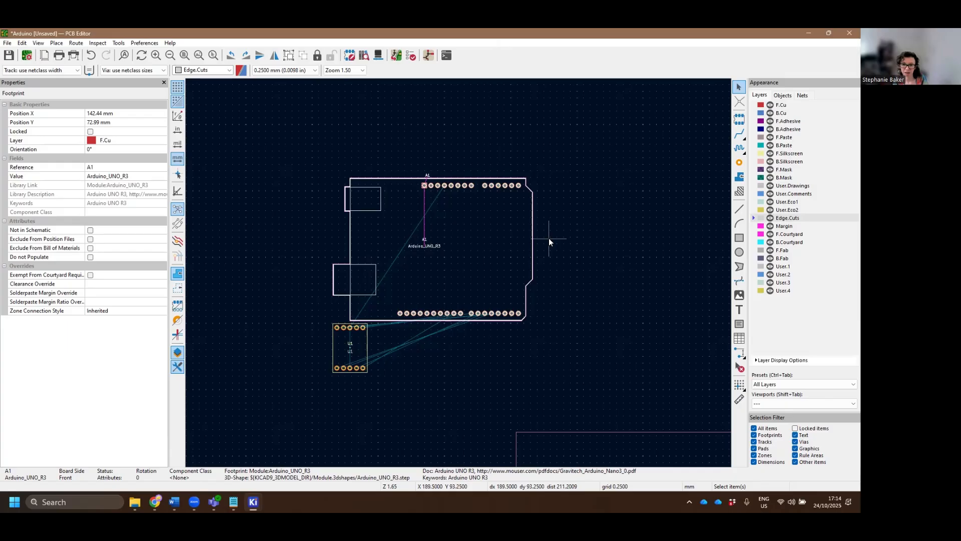
right_click(485, 243)
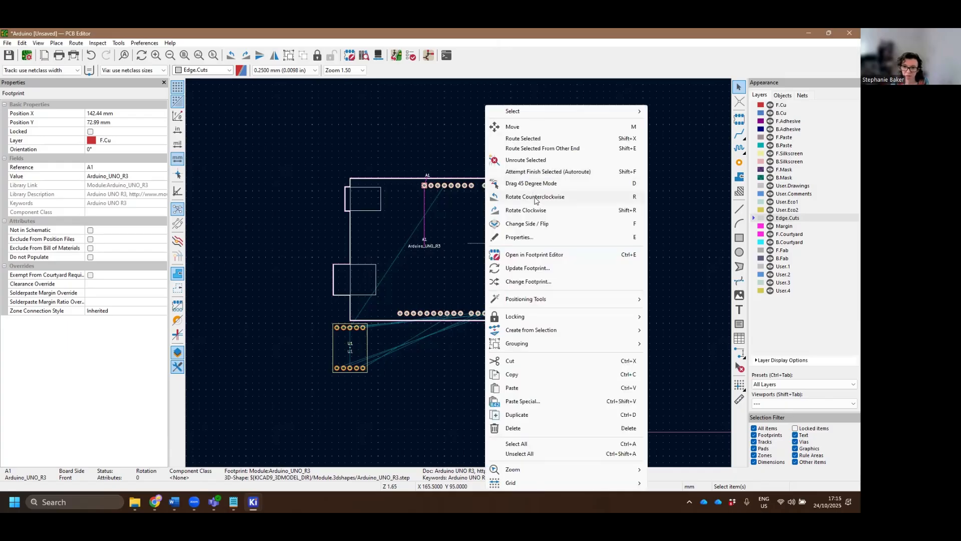
Flip the Arduino_UNO_R3 footprint A1 to the back side of the board.
left_click(544, 223)
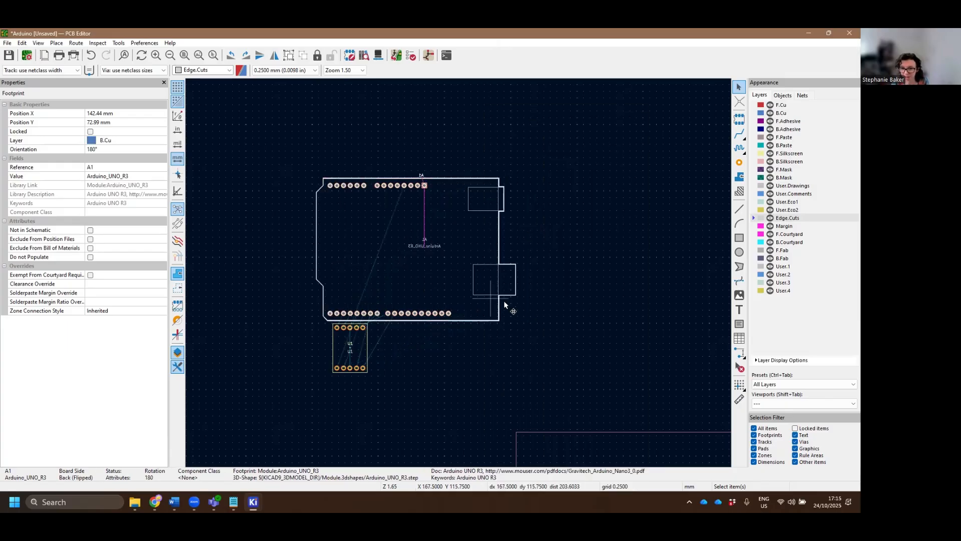
key("m")
key("Escape")
Move the seven-segment footprint U1 inside the left half of the Arduino outline, rotated to 90°.
left_click(355, 350)
left_click_drag(353, 344, 358, 235)
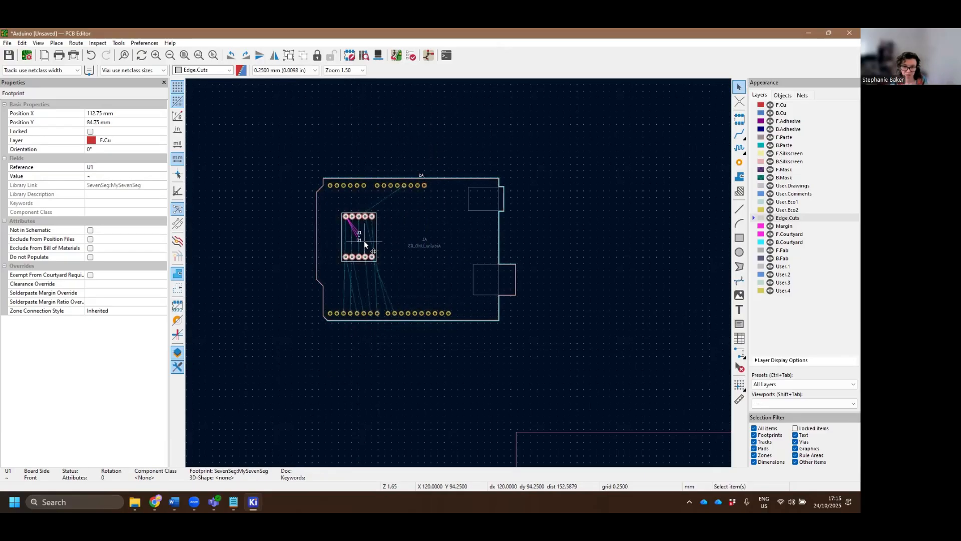
key("r")
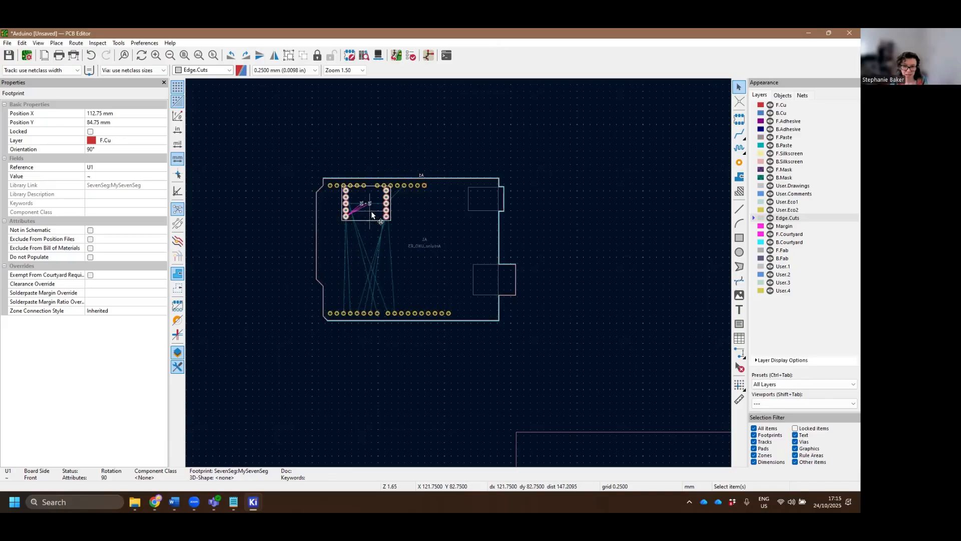
left_click_drag(374, 211, 378, 248)
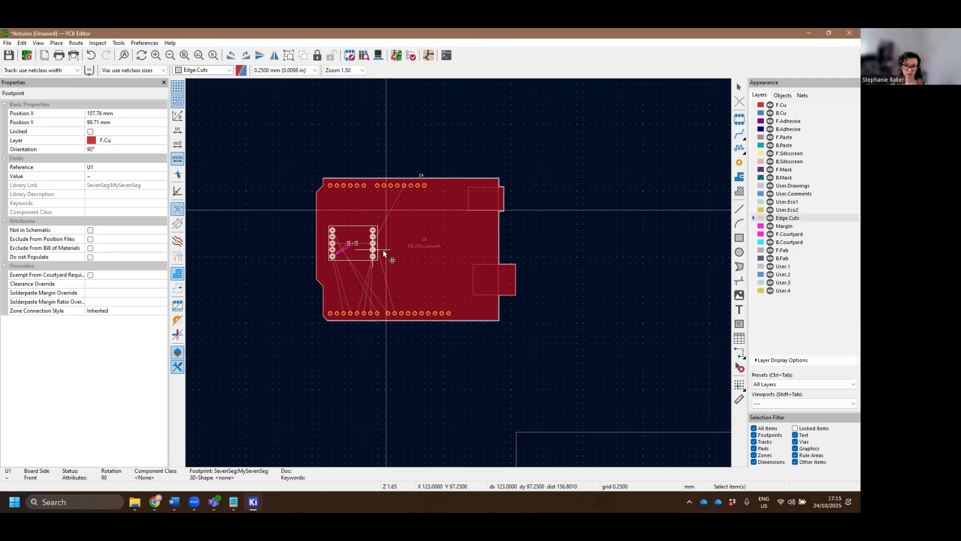
scroll(377, 248, "up", 3)
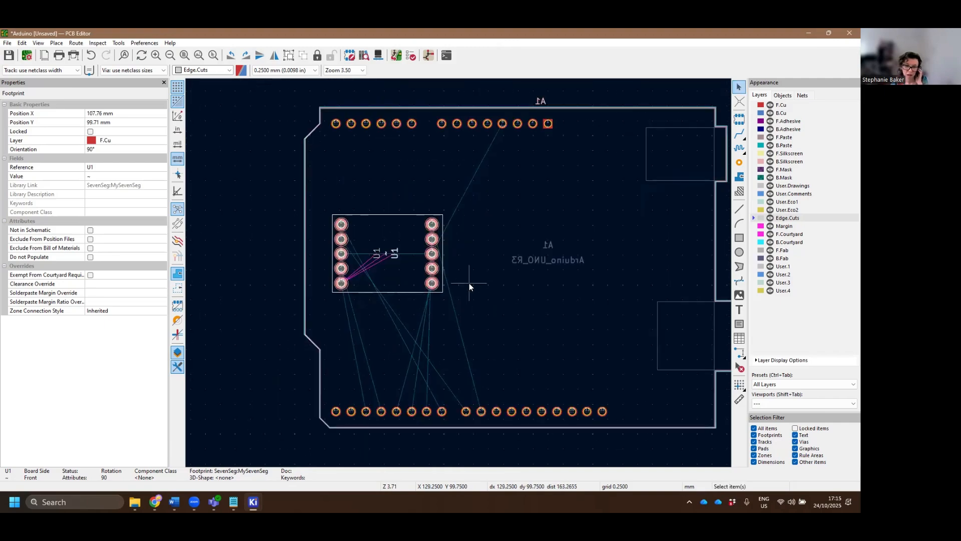
scroll(458, 272, "down", 2)
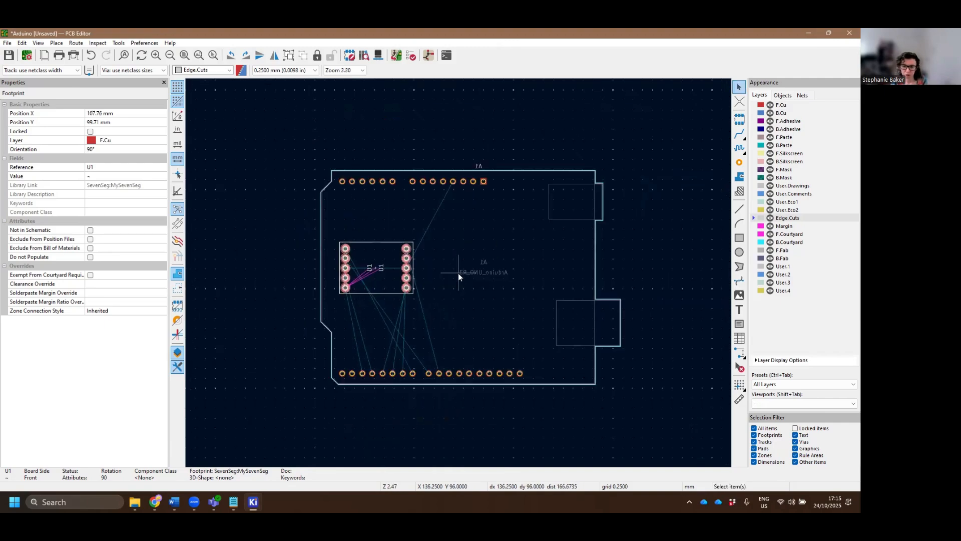
left_click_drag(395, 257, 394, 249)
left_click(503, 272)
left_click(525, 287)
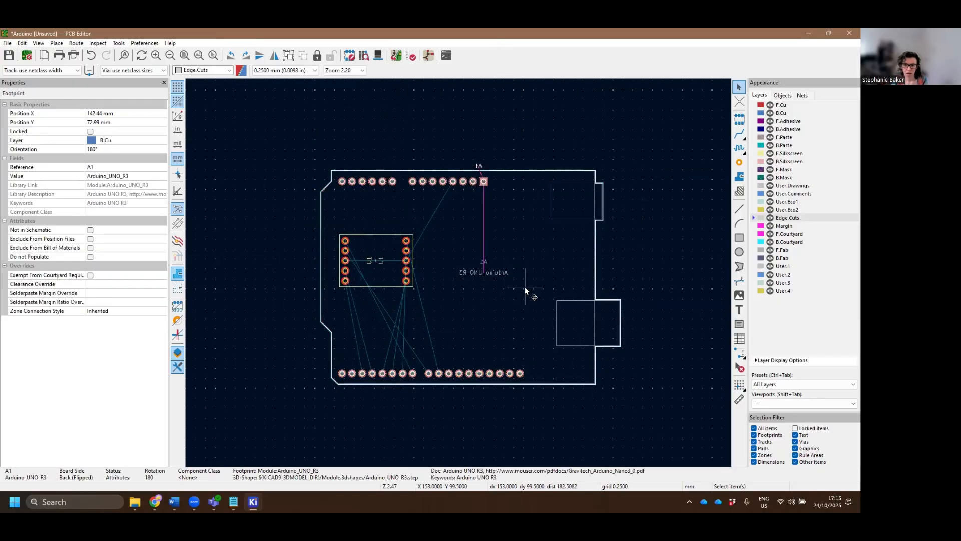
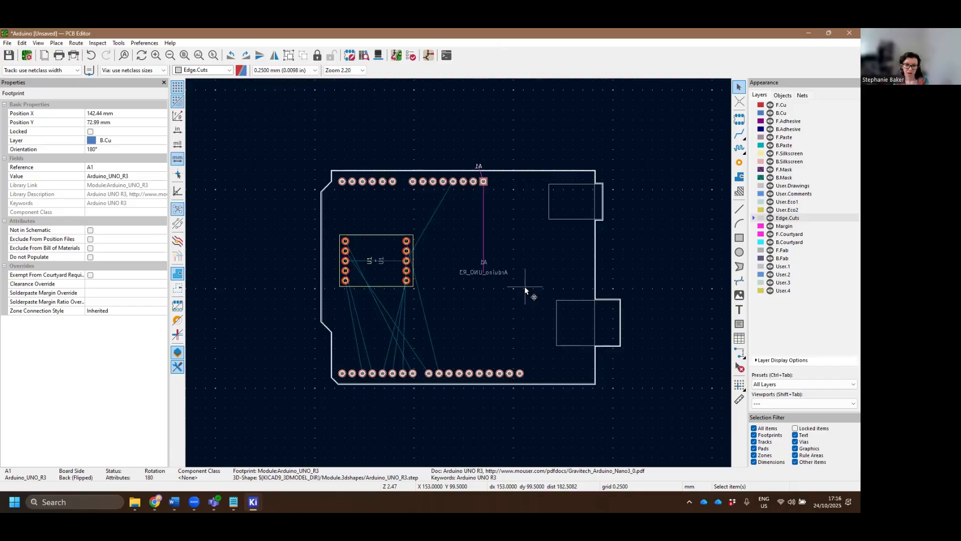
key("w")
left_click(408, 243)
left_click(486, 229)
left_click(739, 133)
left_click(412, 248)
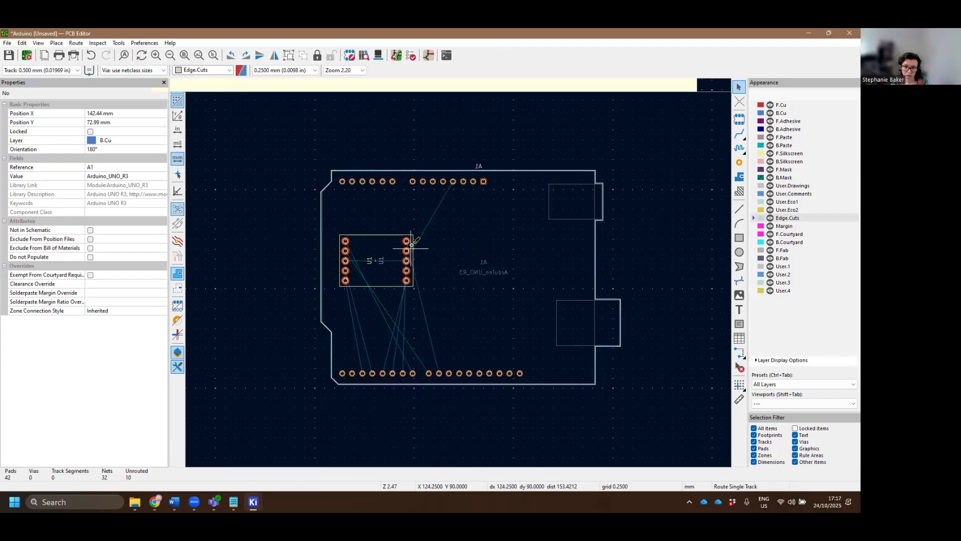
left_click(409, 245)
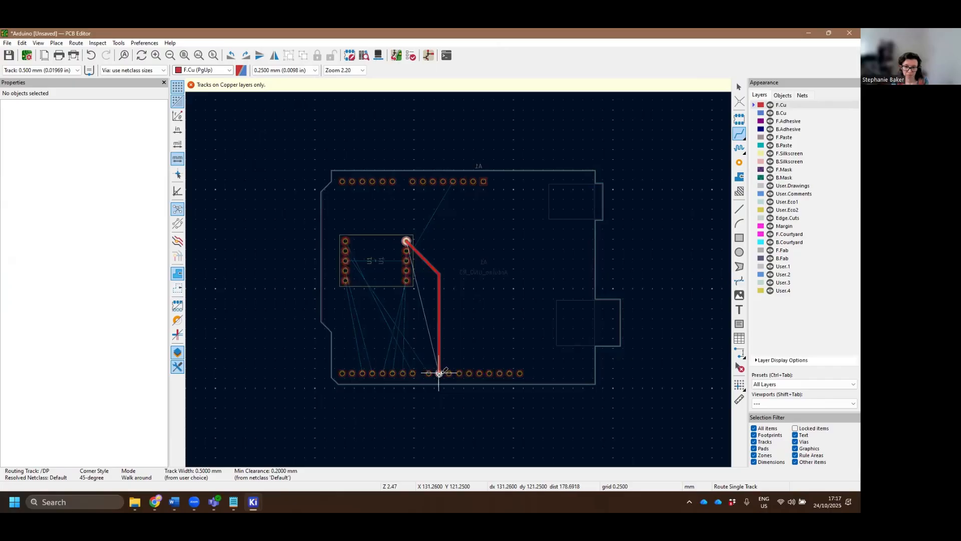
key("Escape")
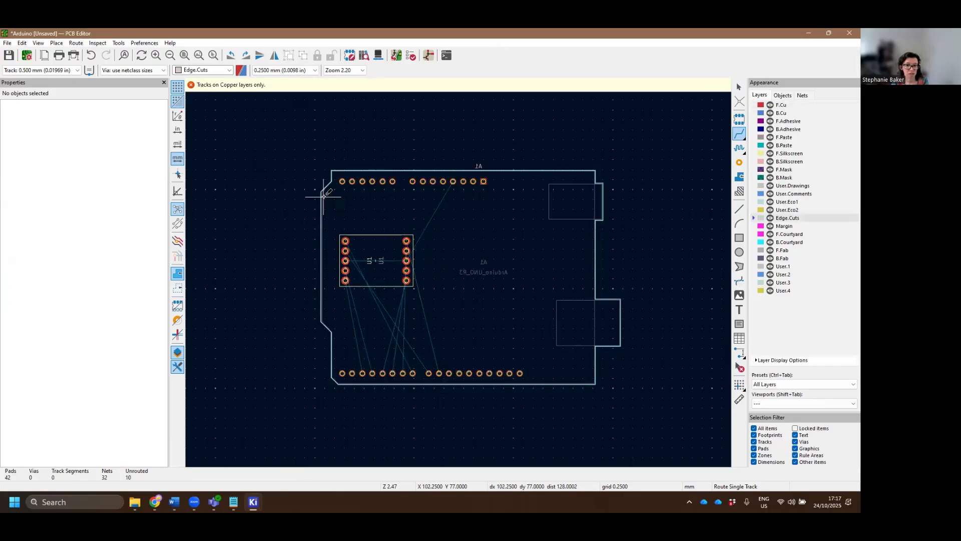
In the board's design rule constraints, choose JLC Demo Video.kicad_pcb from the JLC Demo Video folder as the source for importing settings.
left_click(26, 55)
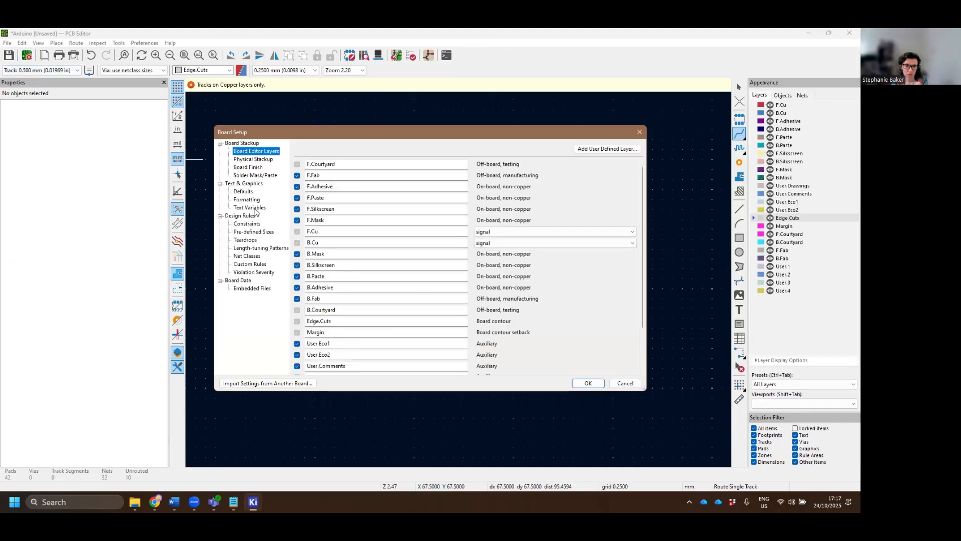
left_click(250, 224)
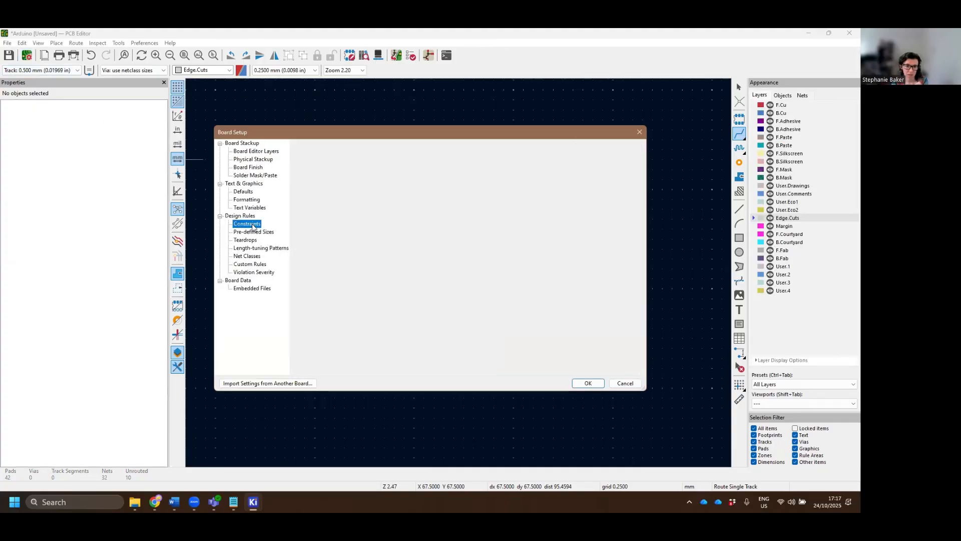
left_click(279, 383)
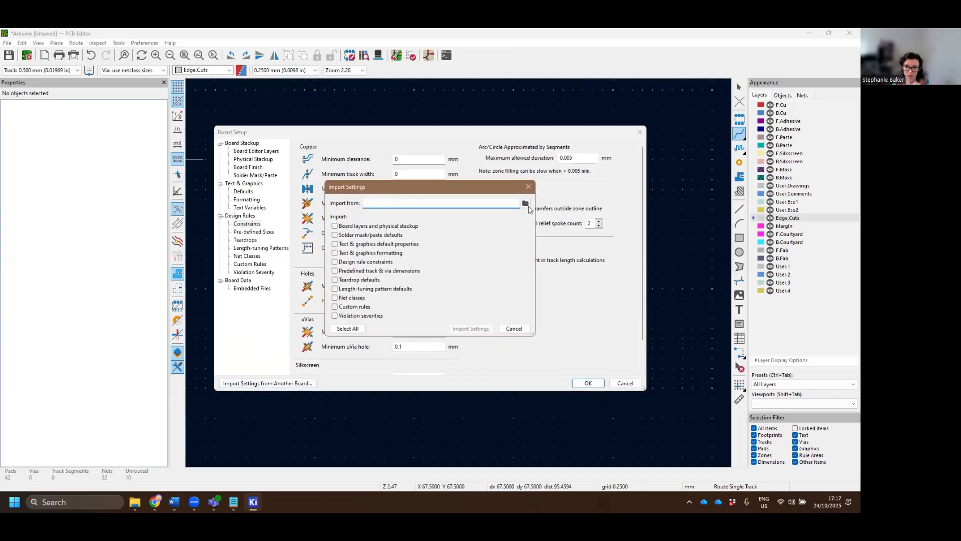
left_click(530, 208)
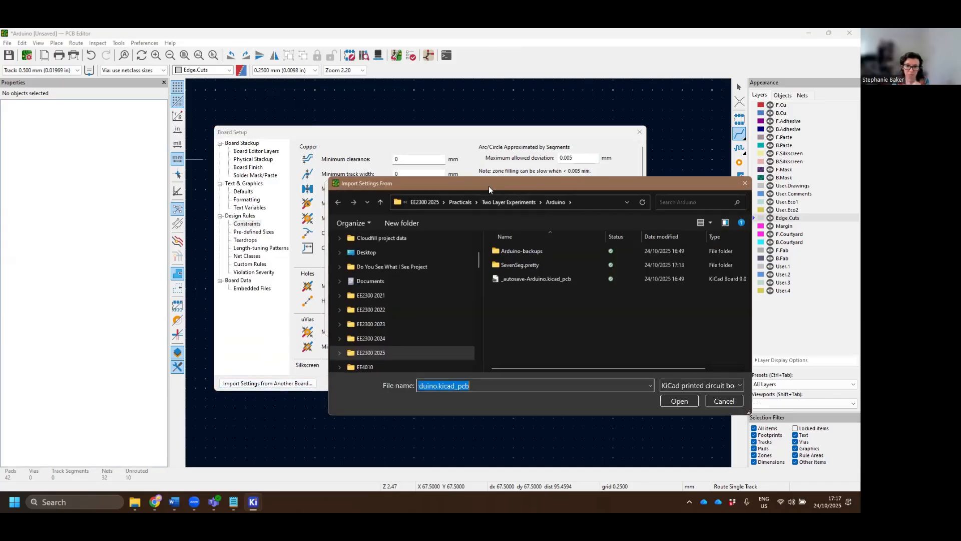
left_click(509, 200)
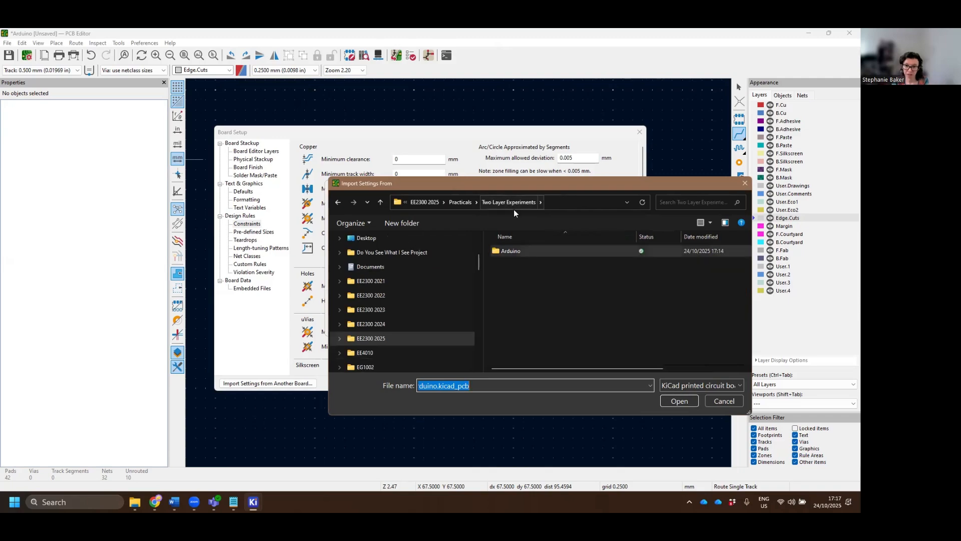
left_click(461, 202)
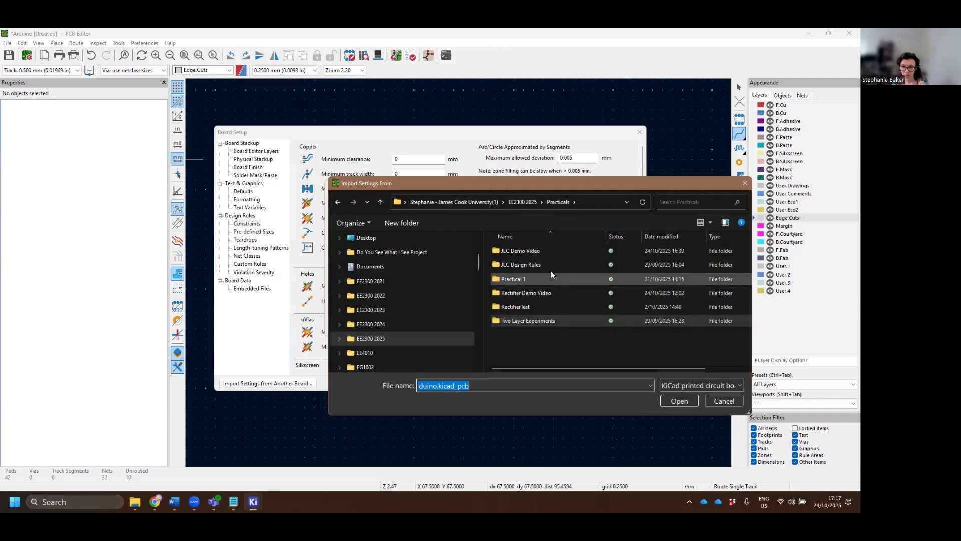
double_click(556, 253)
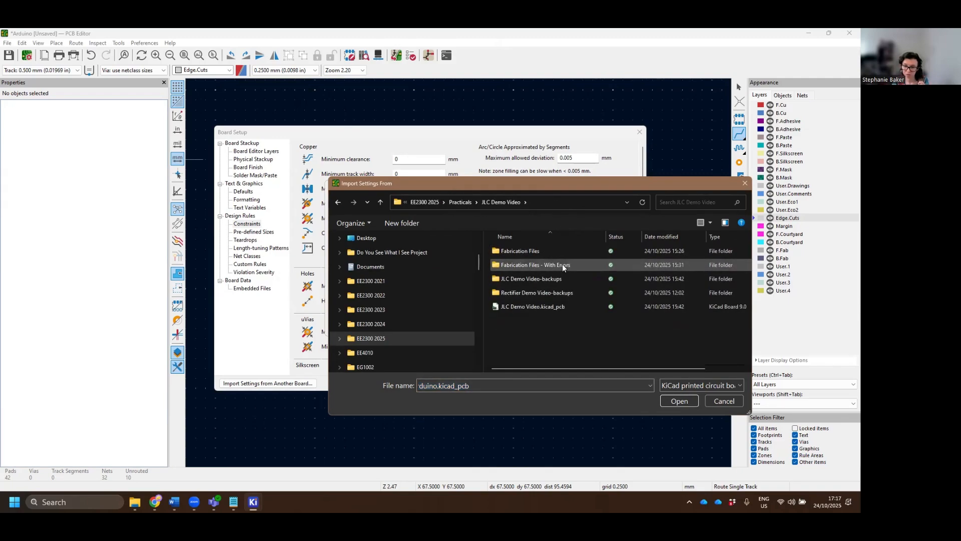
left_click(557, 307)
left_click(686, 402)
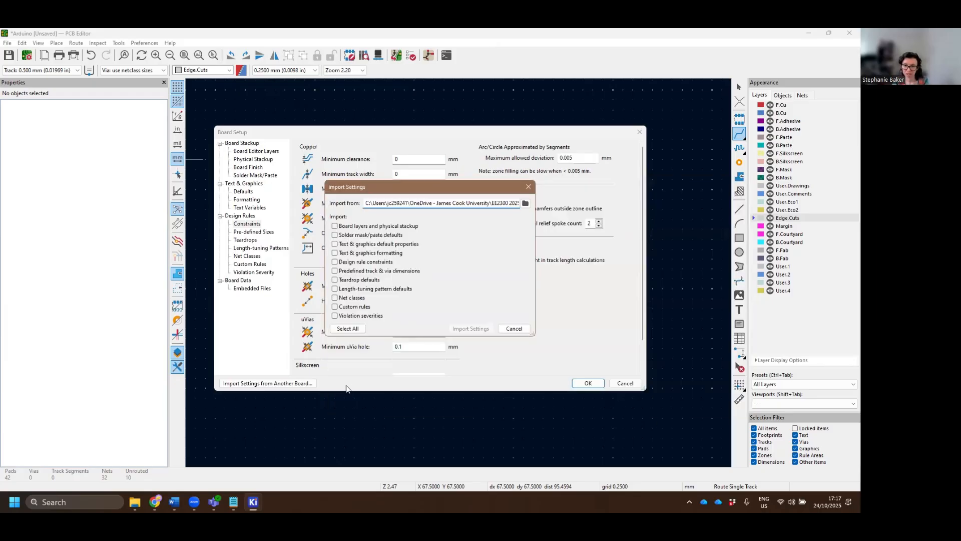
Import only the design rule constraints from the chosen board and accept the board setup.
left_click(378, 264)
left_click(474, 328)
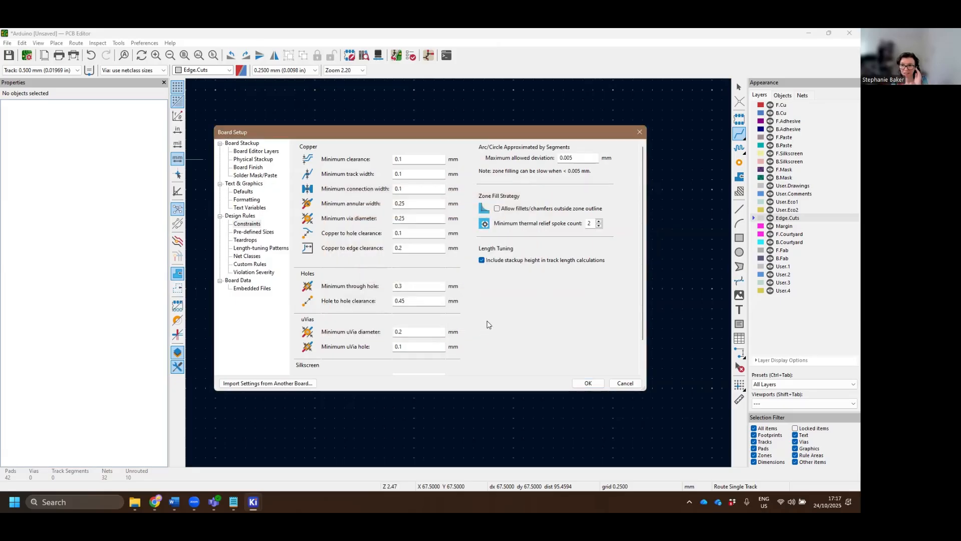
left_click(588, 383)
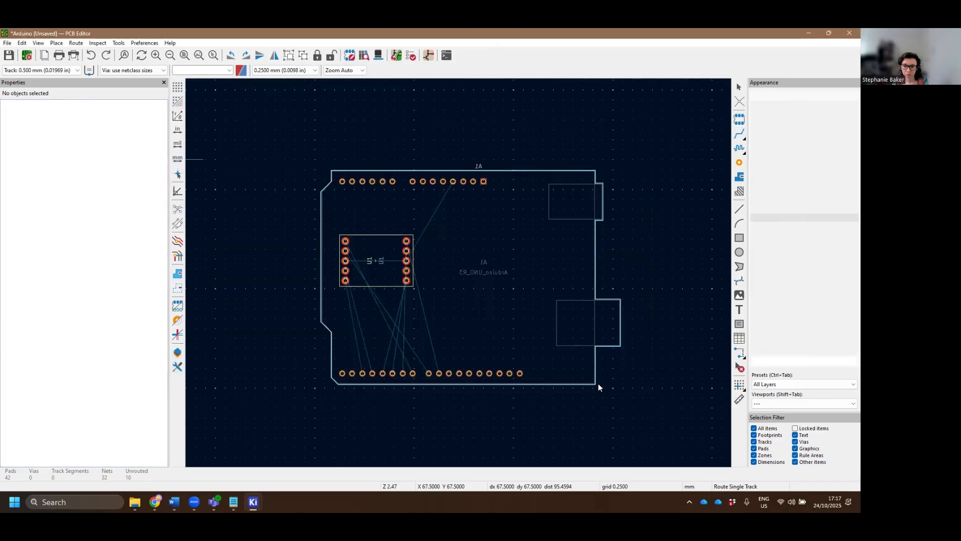
Change the pre-defined track width to 0.3 mm and accept the board setup.
left_click(69, 73)
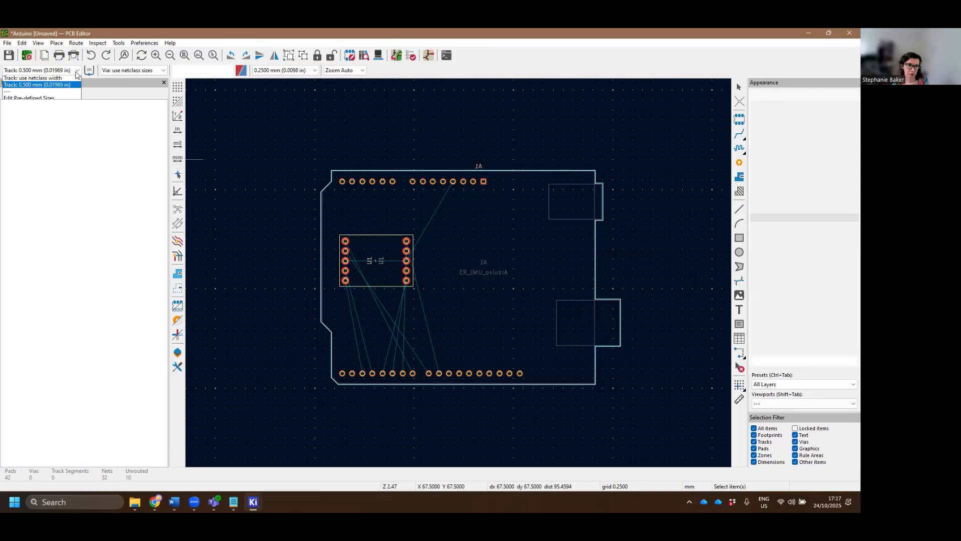
left_click(62, 100)
left_click(316, 166)
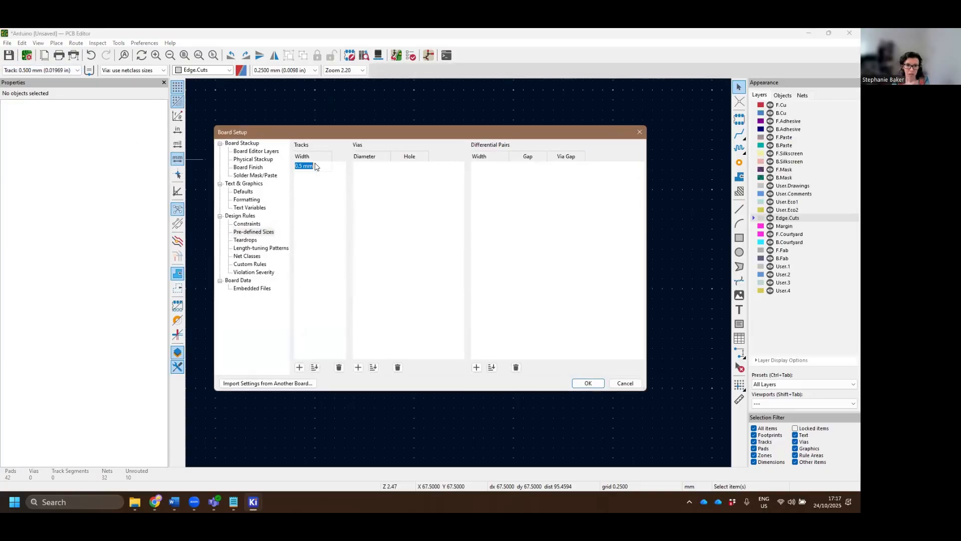
type("0.3")
key("Return")
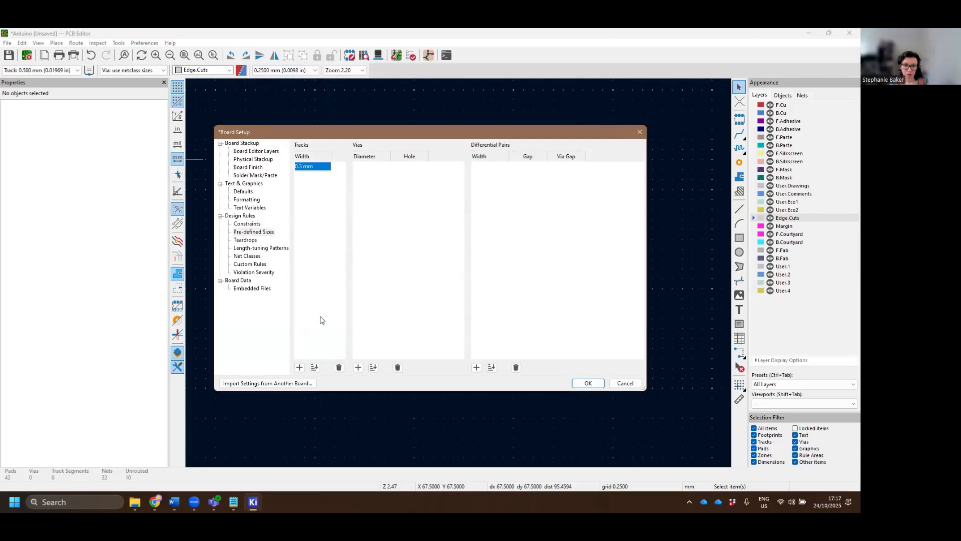
left_click(584, 383)
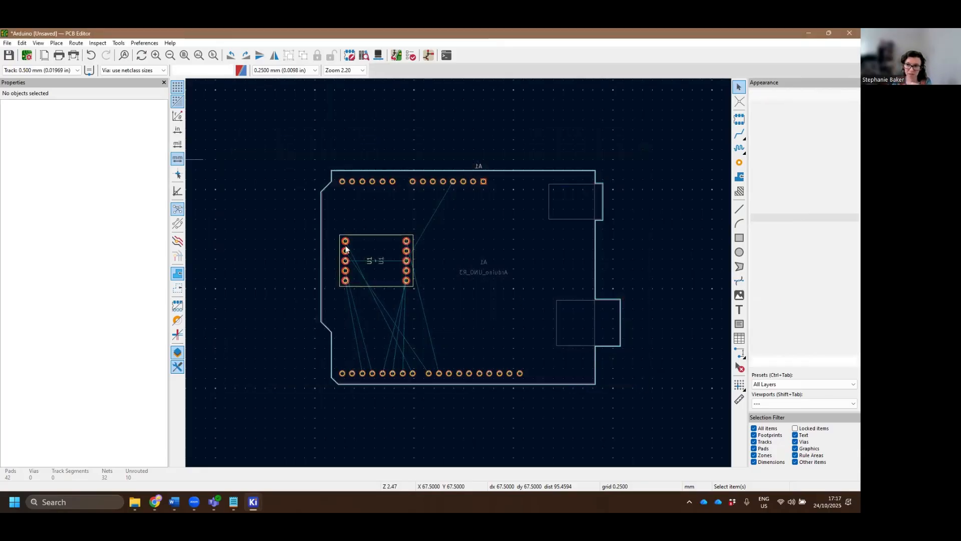
Add a pre-defined via size with a 0.4 mm diameter and a 0.25 mm hole.
left_click(50, 70)
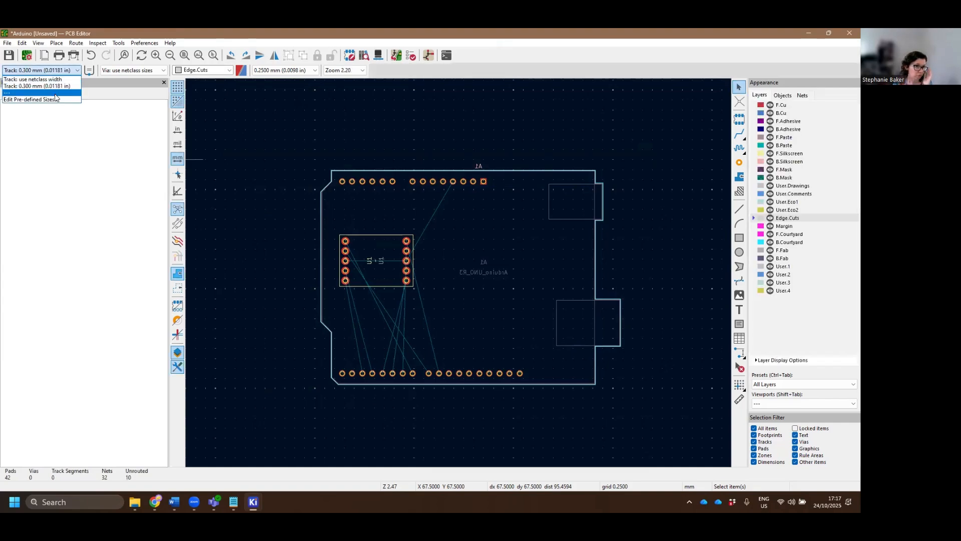
left_click(52, 99)
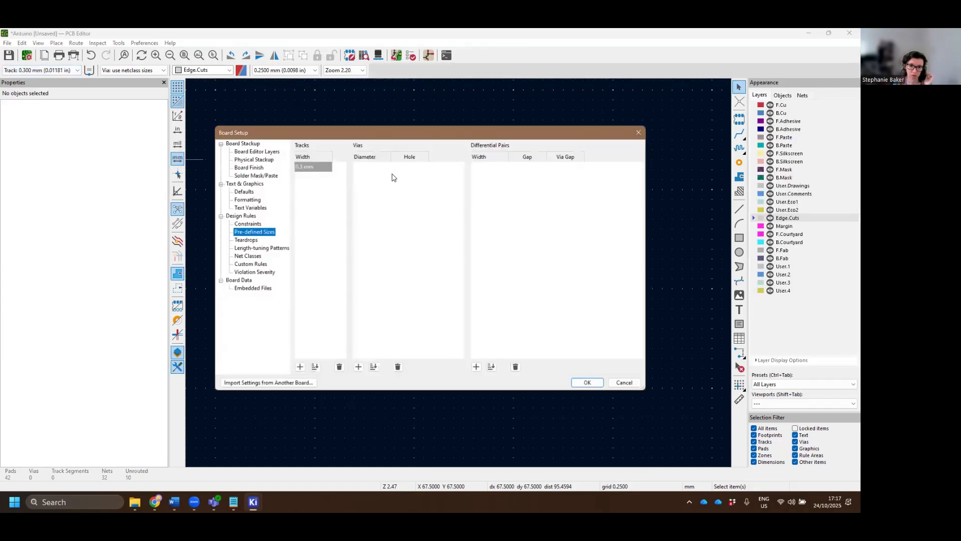
left_click(358, 367)
type("0")
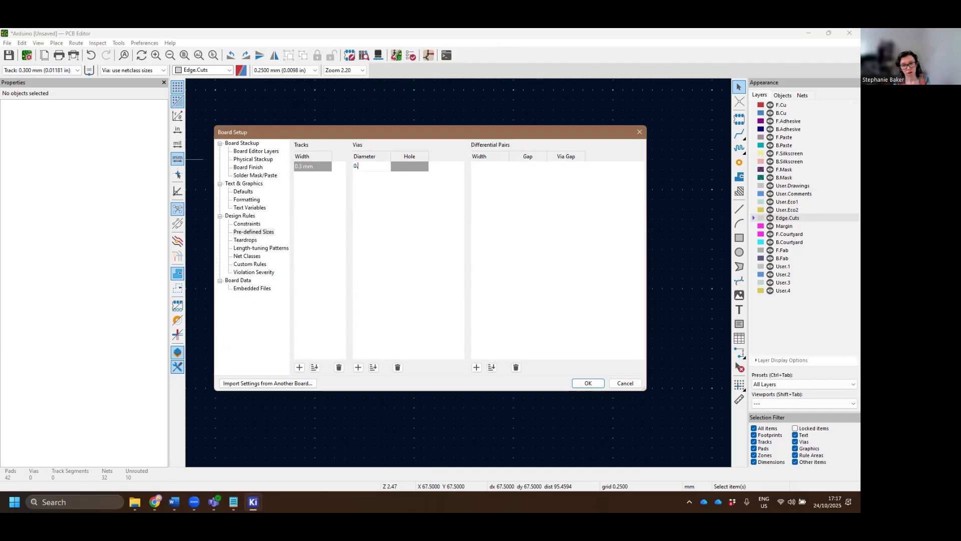
type(".4")
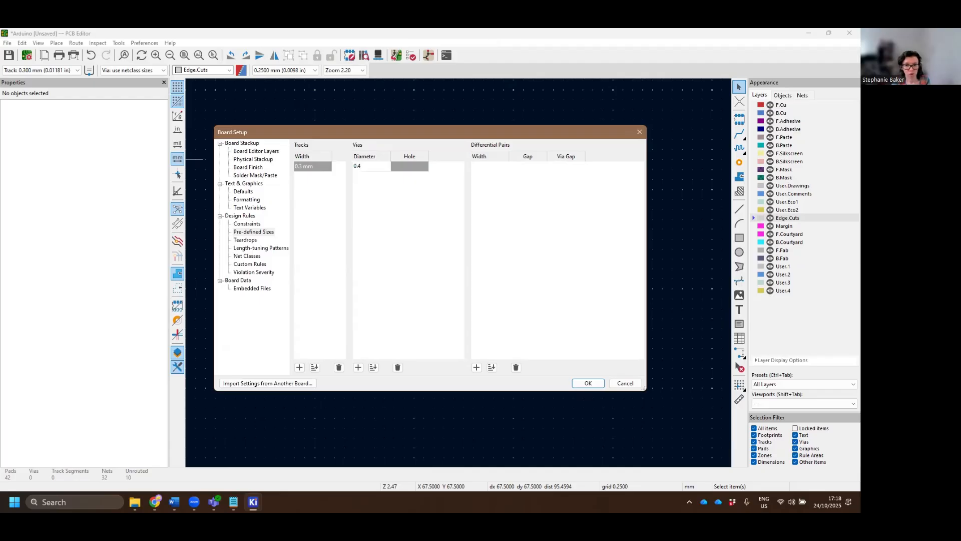
left_click(411, 169)
type("0.25")
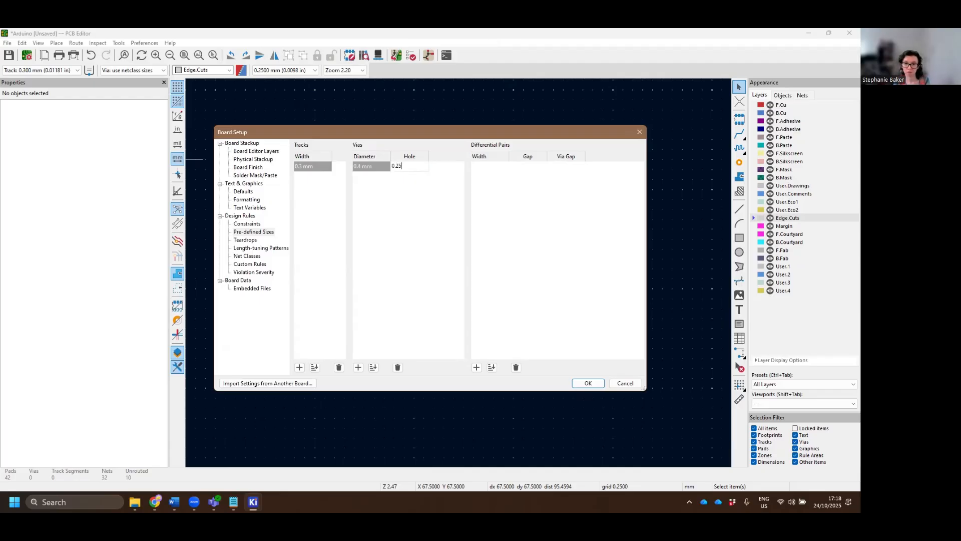
key("Return")
left_click(588, 383)
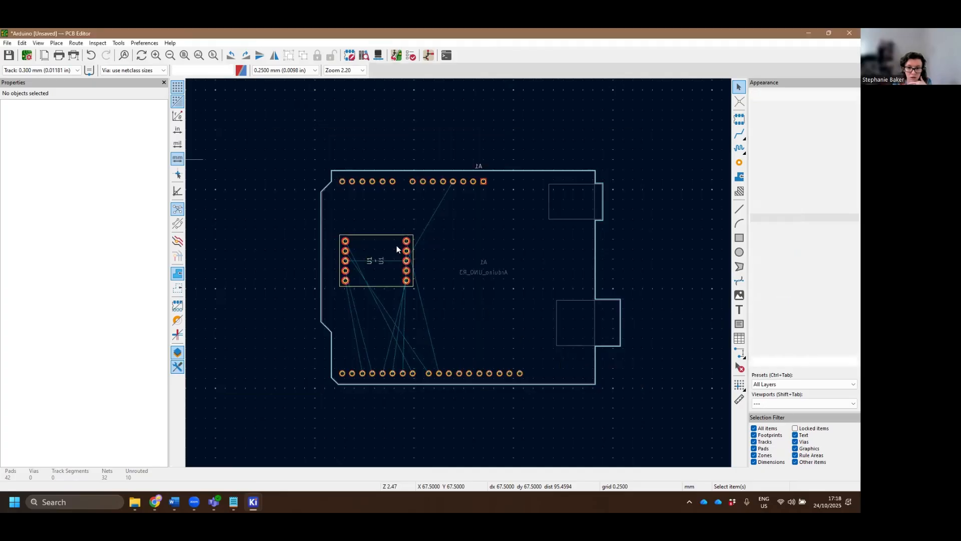
Set the pre-defined via's diameter to 0.35 mm and accept the board setup.
left_click(65, 71)
left_click(55, 100)
left_click(362, 166)
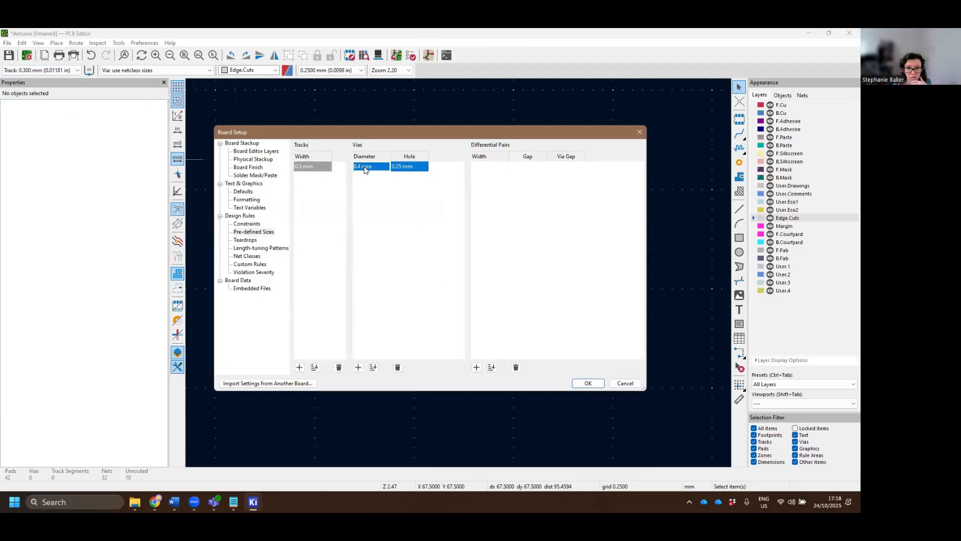
key("BackSpace")
type("3")
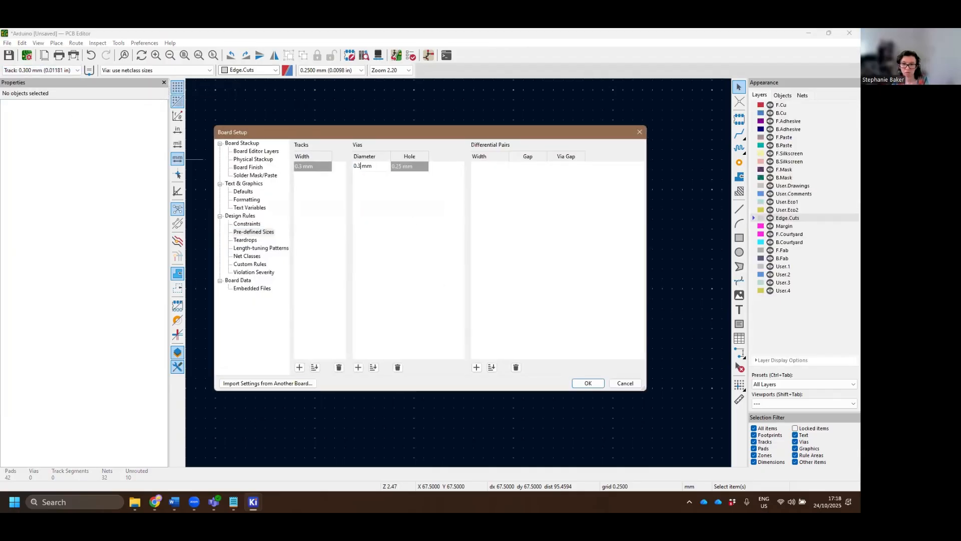
key("Return")
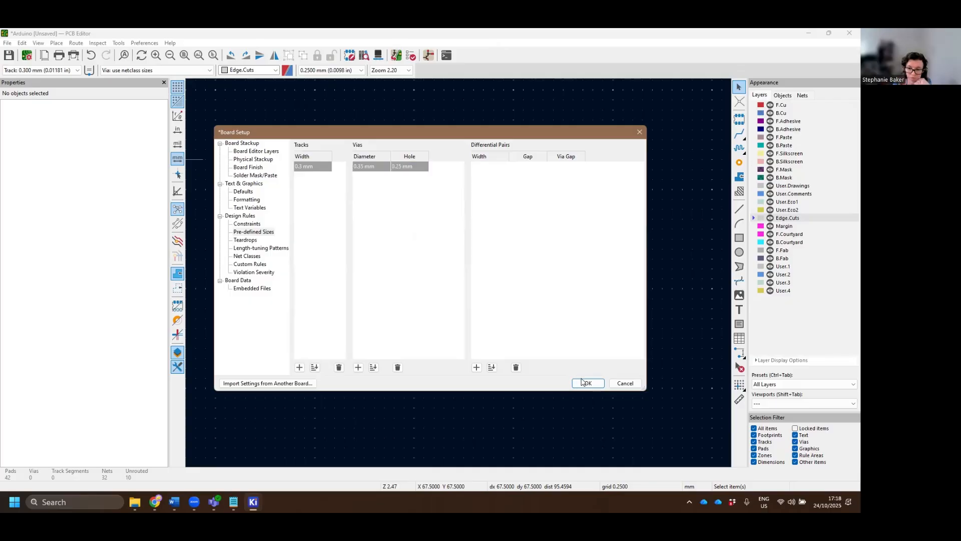
left_click(588, 383)
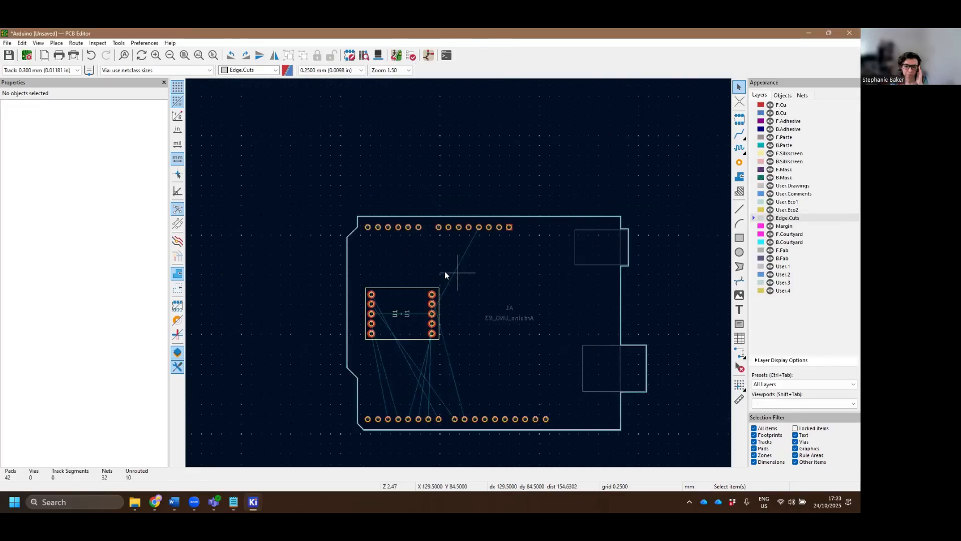
Choose the pre-defined 0.300 mm track width and the 0.350 / 0.250 mm via size for routing.
scroll(458, 275, "up", 2)
scroll(400, 300, "down", 2)
middle_click_drag(396, 305, 320, 270)
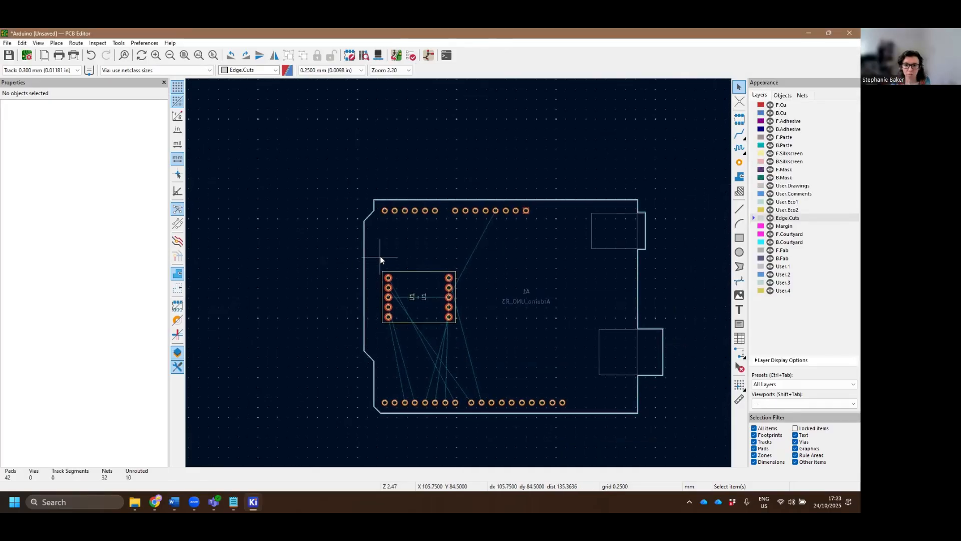
left_click(62, 70)
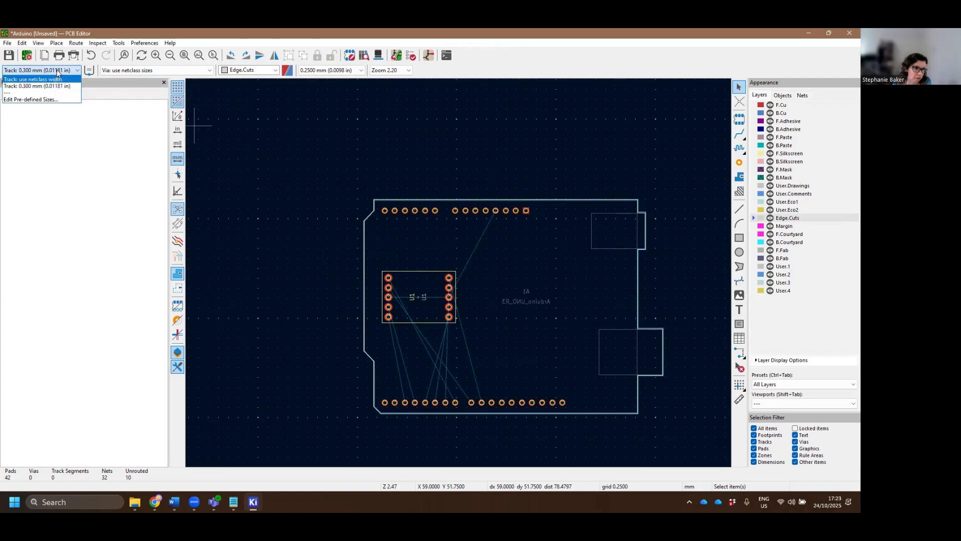
left_click(59, 87)
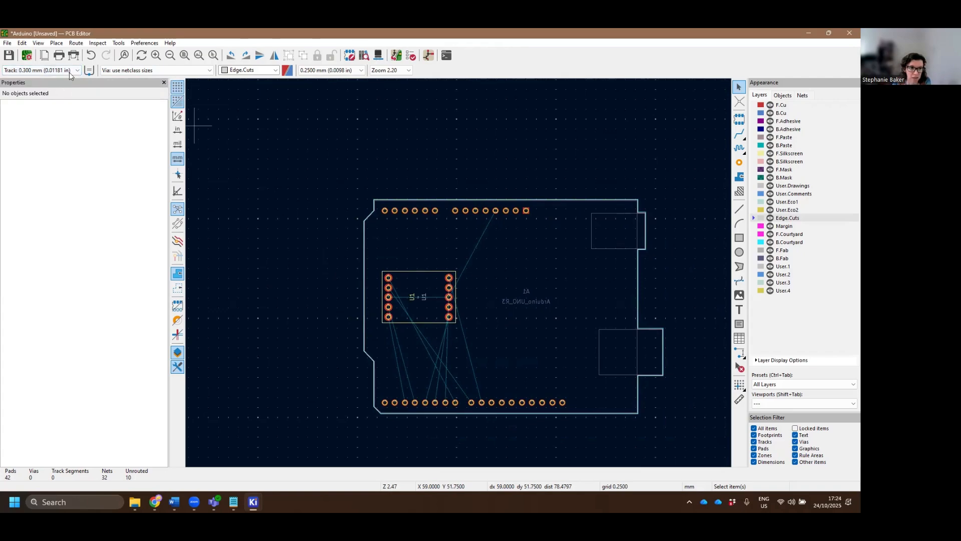
left_click(149, 73)
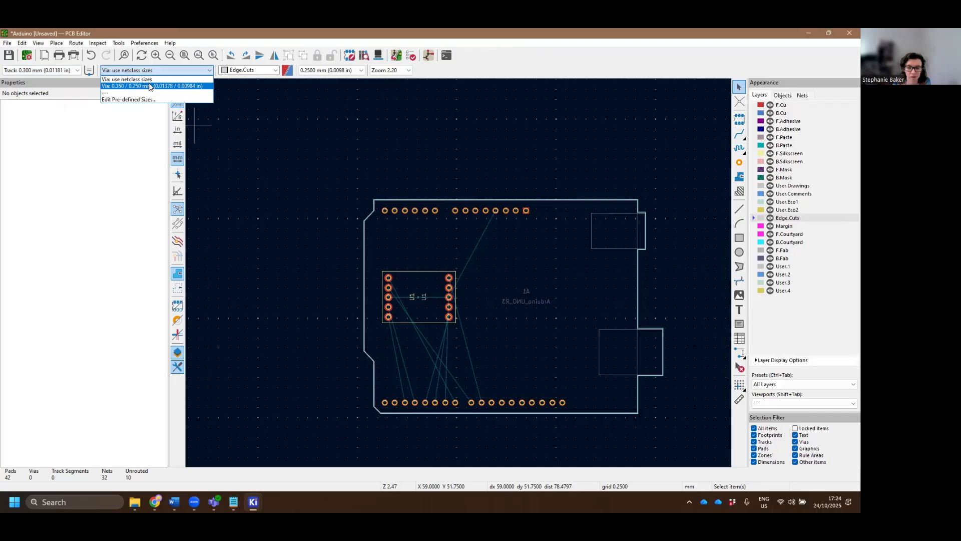
left_click(148, 86)
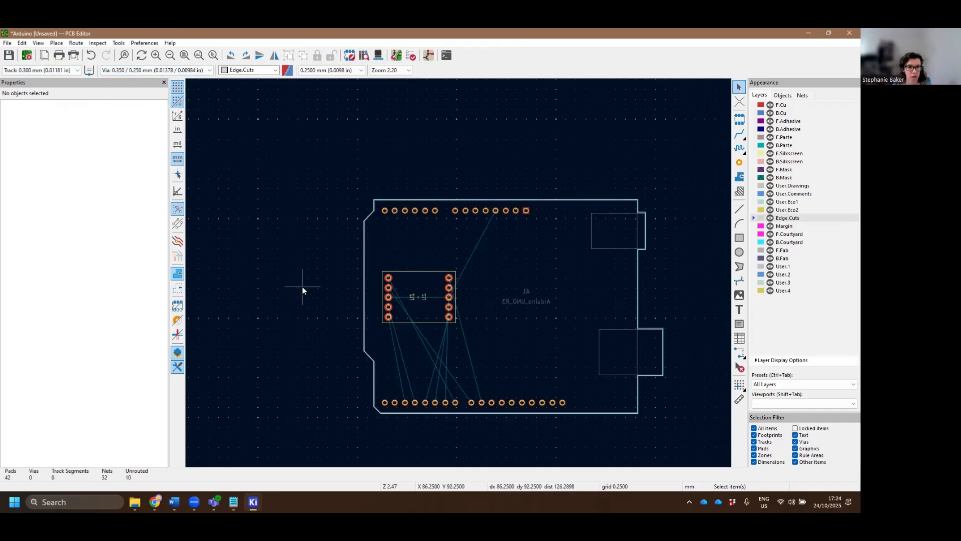
Route the 3V3 net on F.Cu from the display's left middle pad through its right middle pad to the upper Arduino header.
left_click(739, 134)
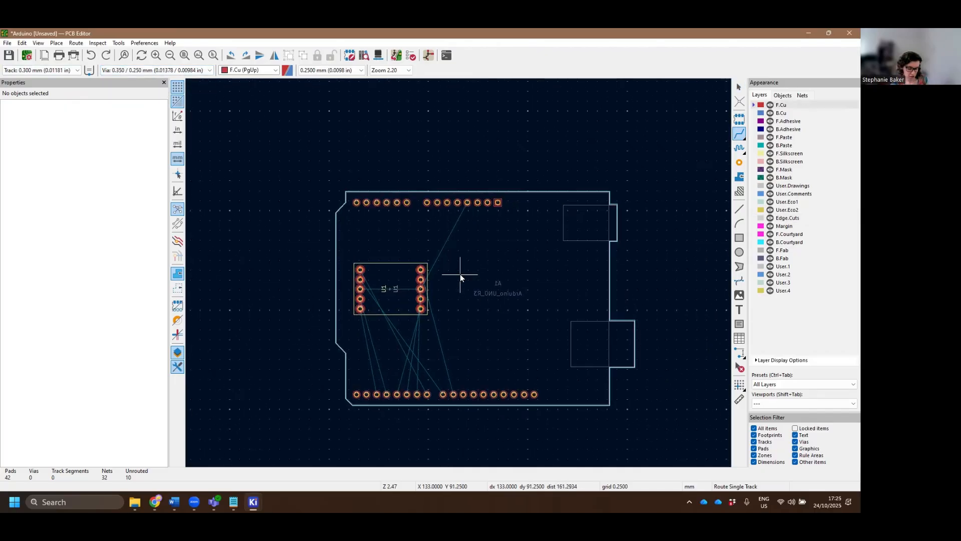
left_click(440, 280)
key("Escape")
left_click(360, 289)
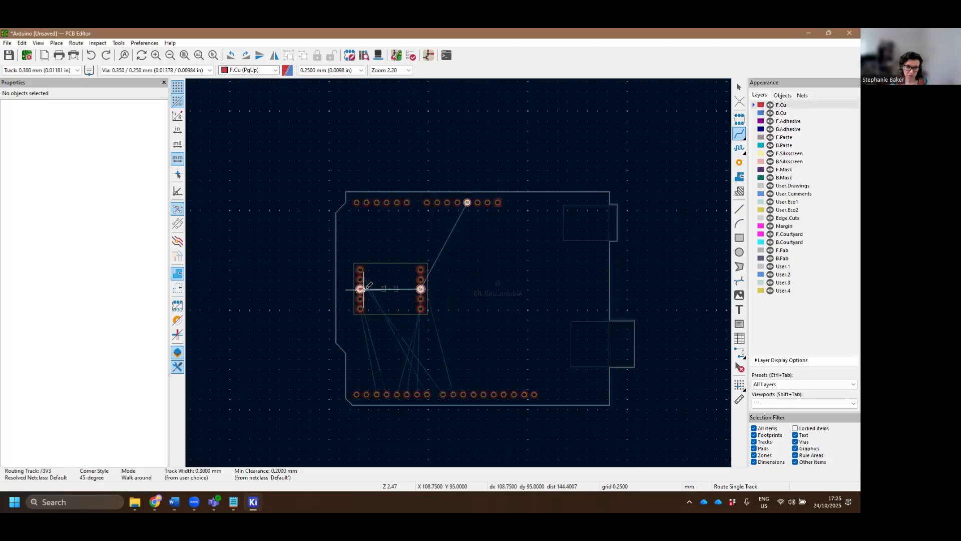
left_click(467, 203)
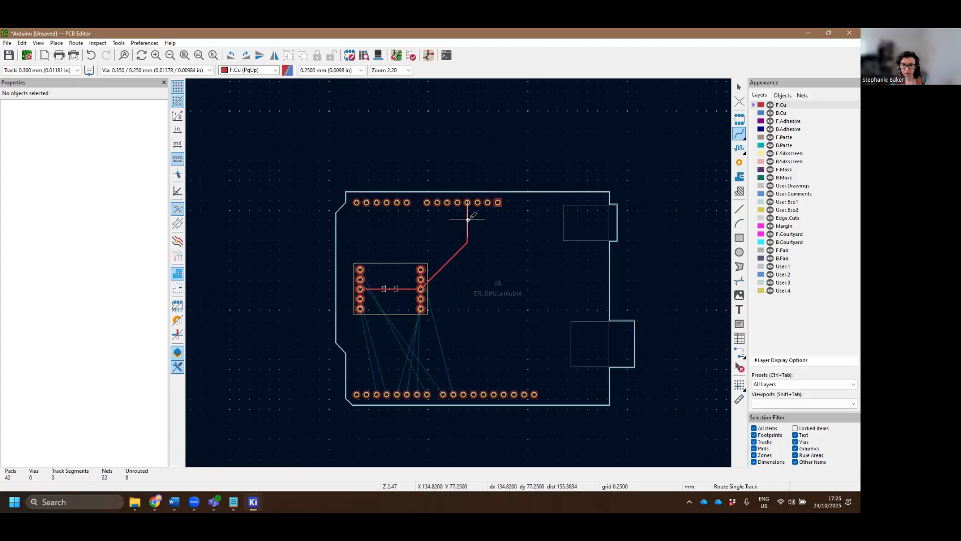
Route the DP net on B.Cu from the display's upper-right pad to its pin on the lower Arduino header.
left_click(420, 269)
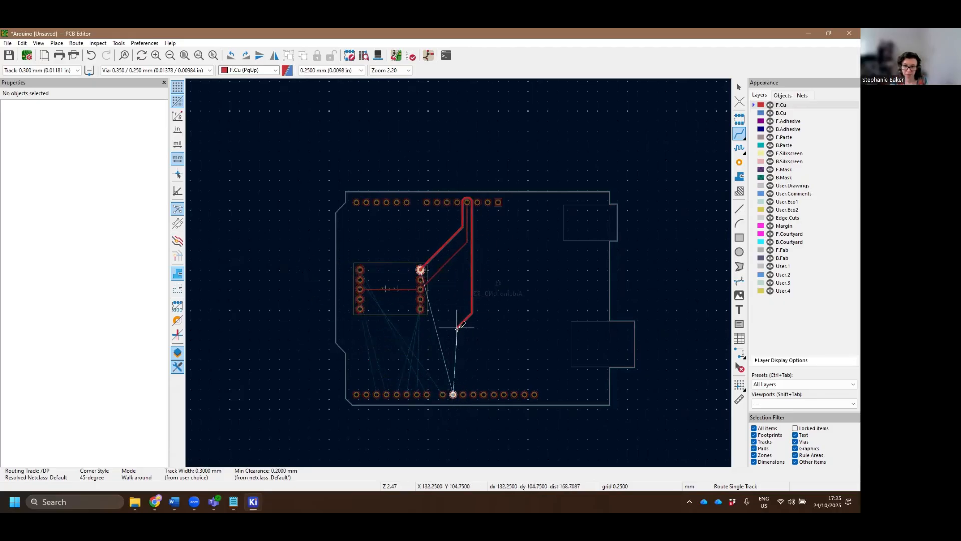
key("Escape")
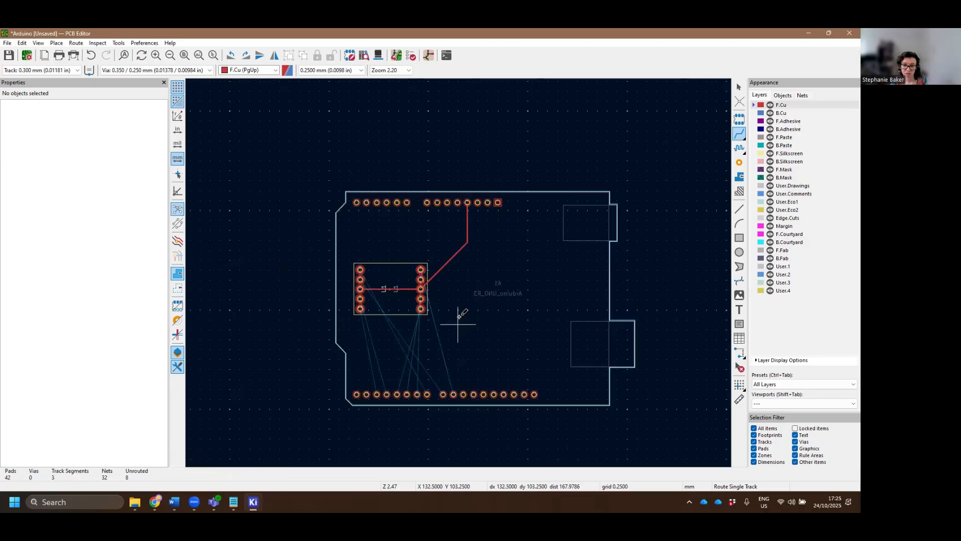
left_click(782, 113)
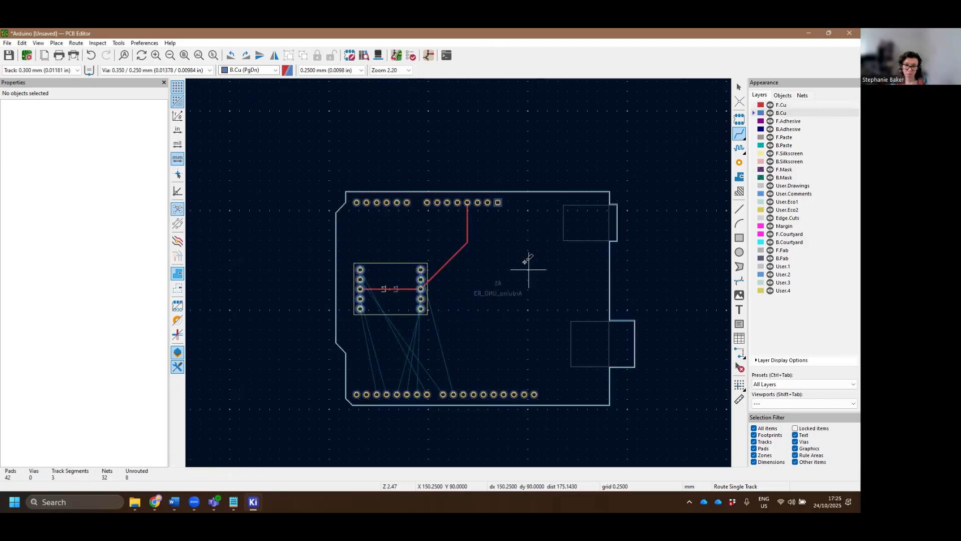
left_click(421, 278)
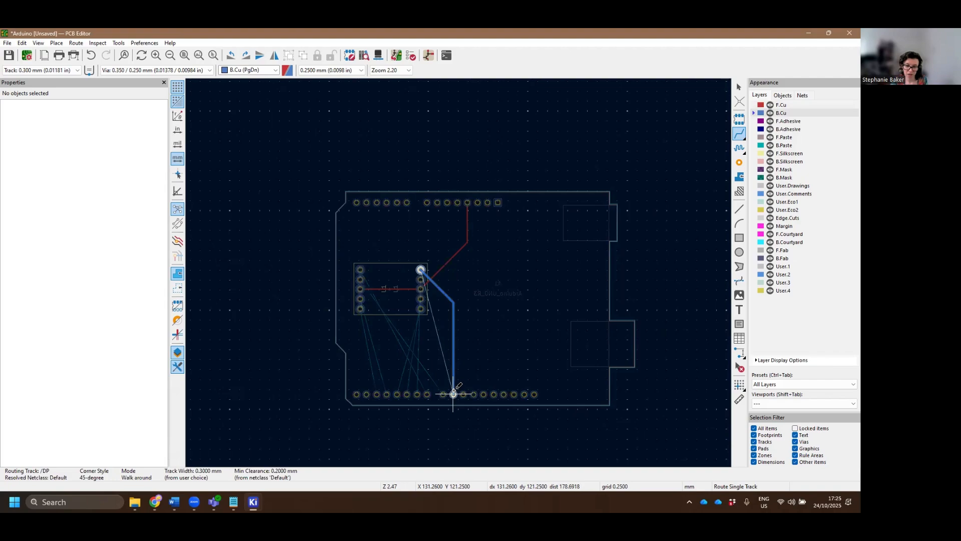
left_click(453, 394)
left_click(420, 279)
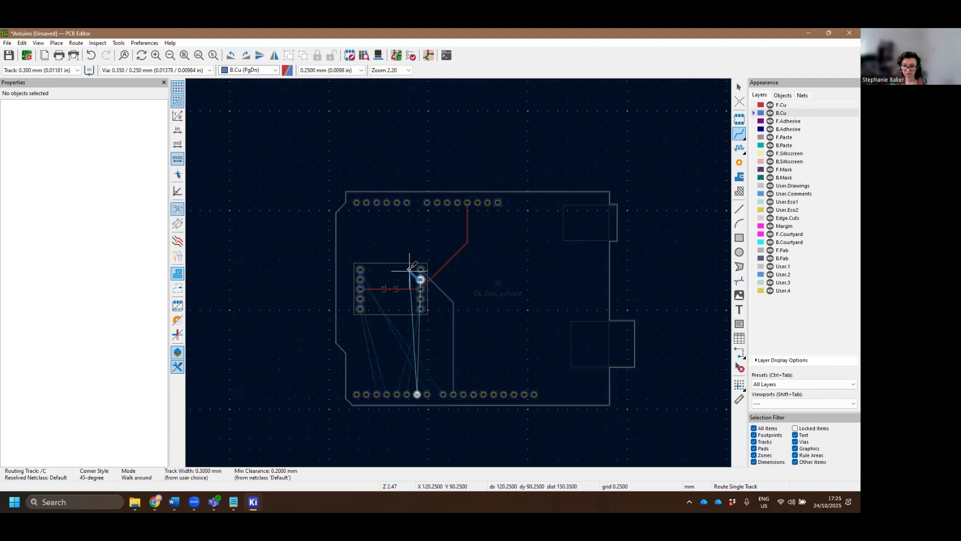
key("Escape")
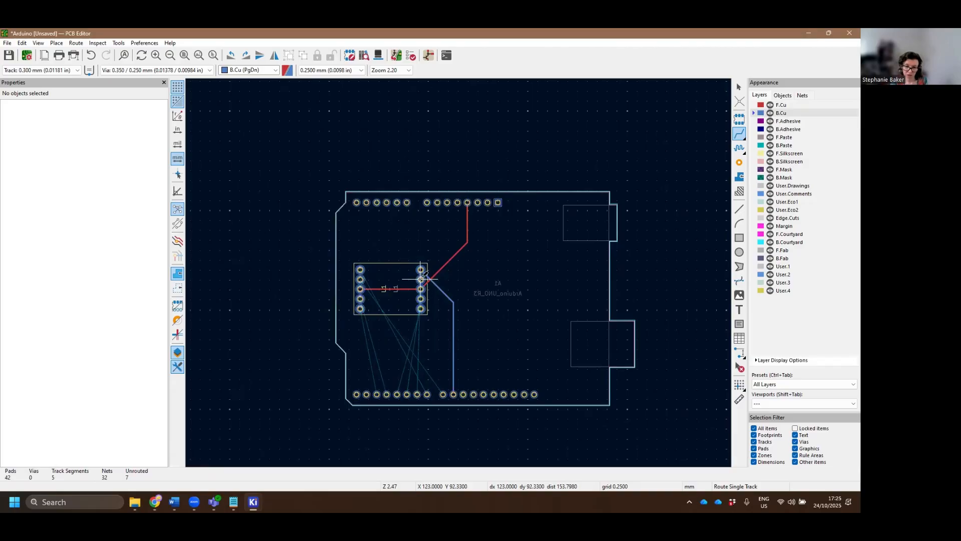
left_click(420, 279)
key("Escape")
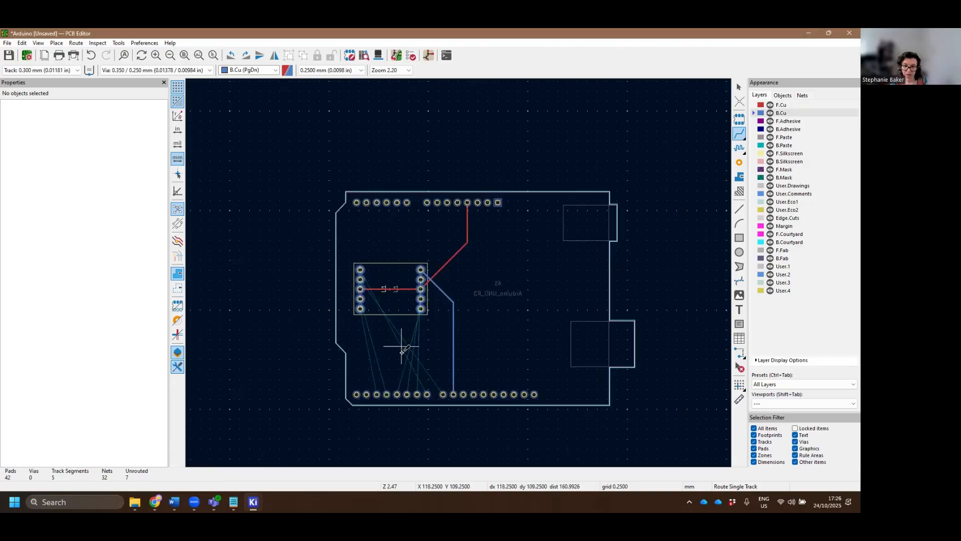
Route net B on B.Cu from the display's upper-left pad to its pin on the lower Arduino header.
left_click(360, 269)
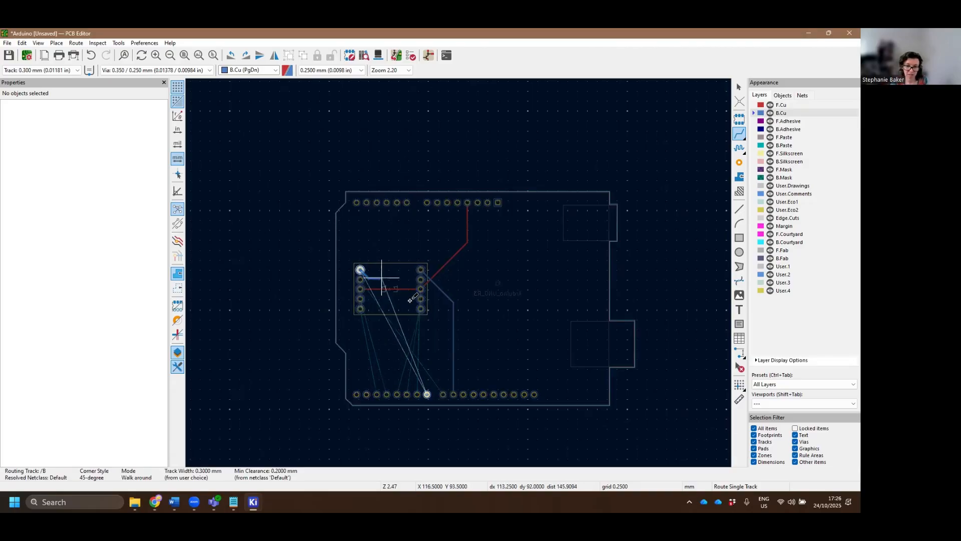
left_click(427, 394)
Route net A on B.Cu from the display's left side, with a via to F.Cu for crossing net B to the lower header.
left_click(360, 279)
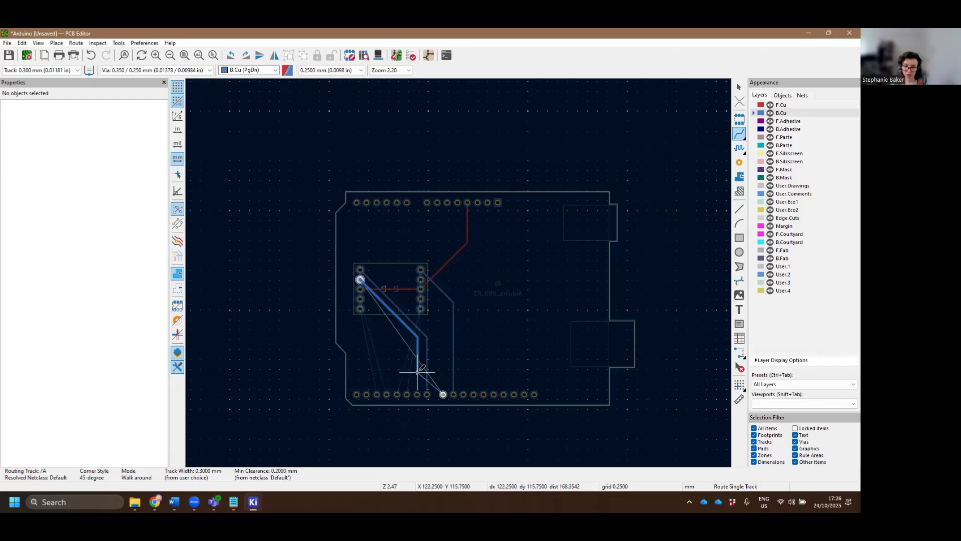
key("v")
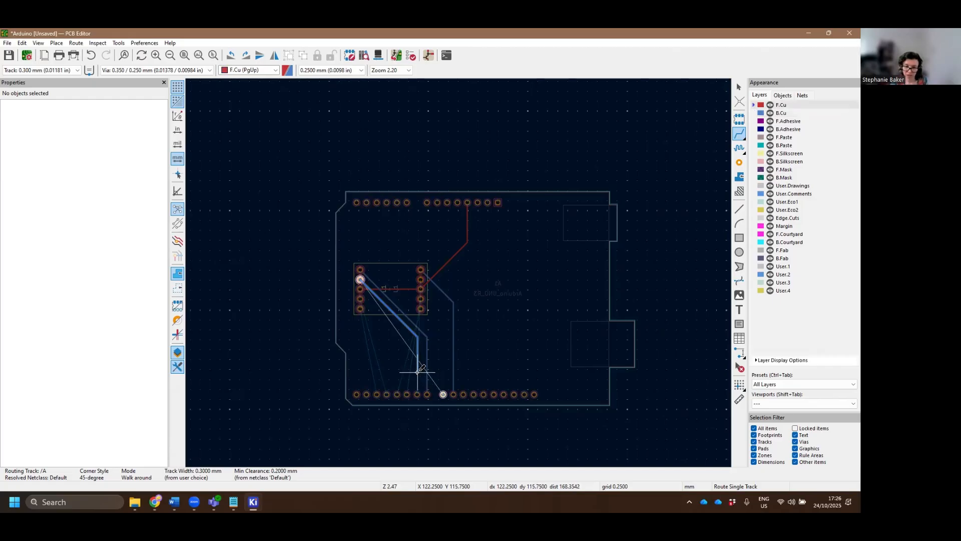
left_click(443, 394)
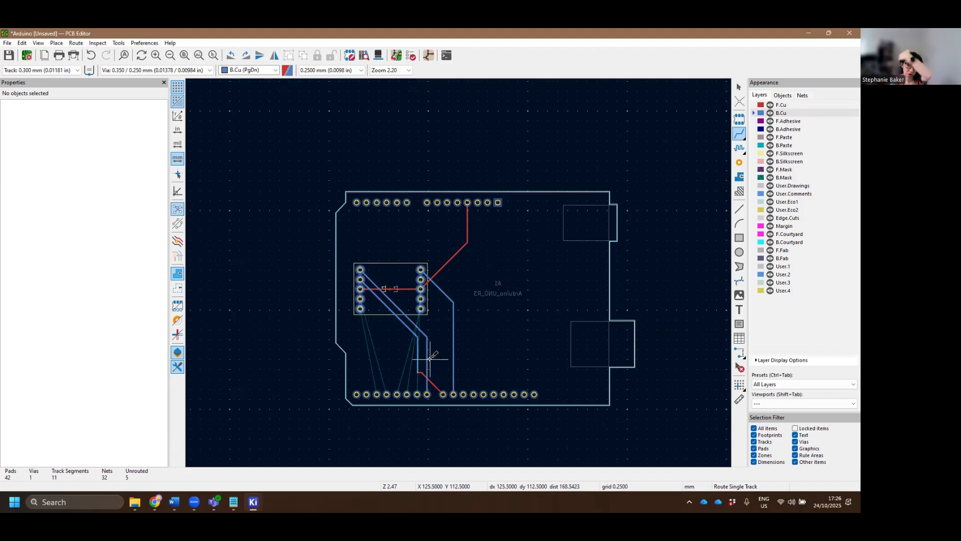
Route net F and the pad below it on B.Cu from the display's left side to their lower Arduino header pins.
left_click(360, 299)
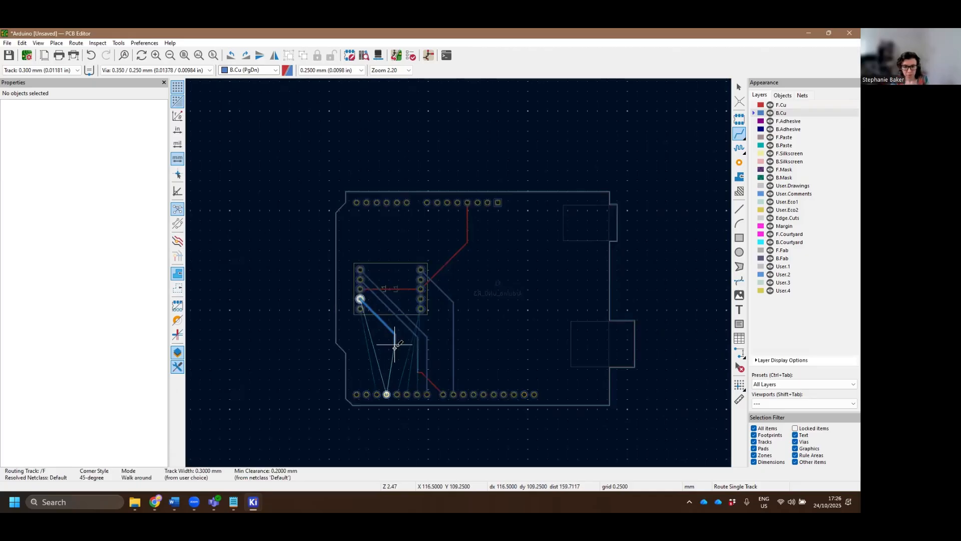
left_click(384, 389)
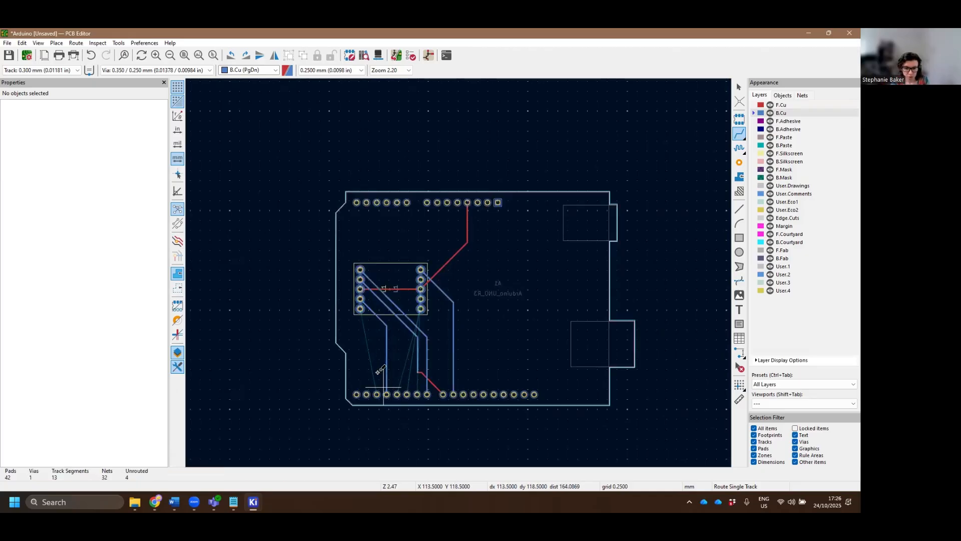
left_click(360, 308)
left_click(376, 393)
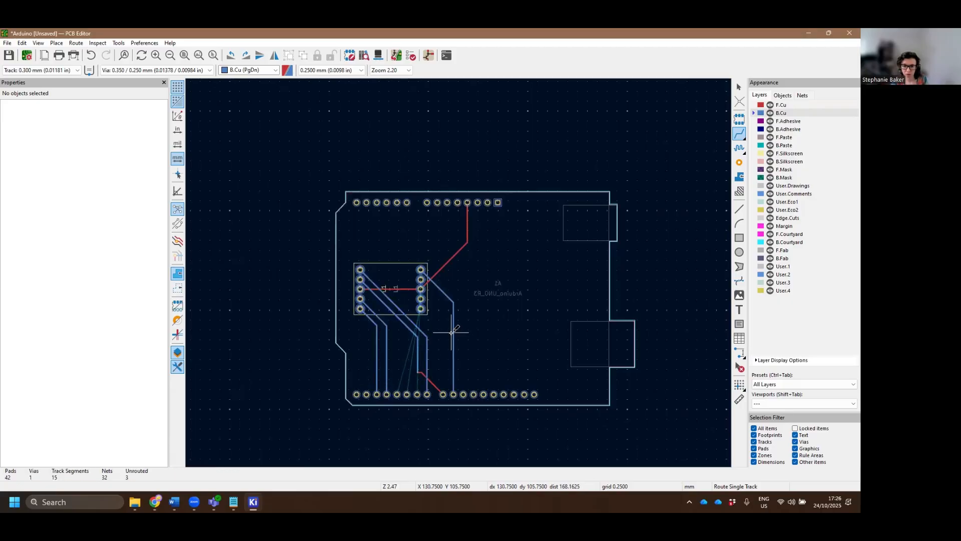
Abandon the net C track and delete the net A track segments between the display and the lower header.
left_click(420, 279)
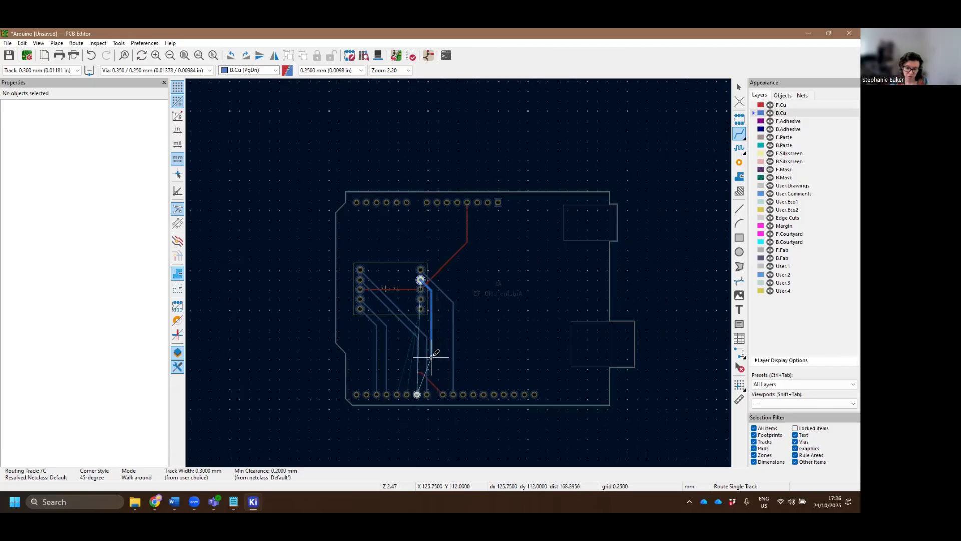
key("Escape")
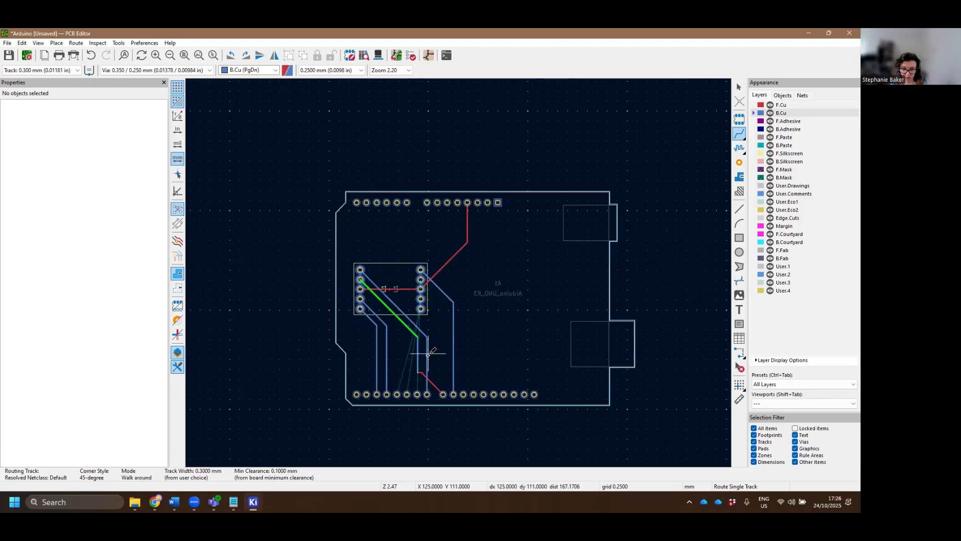
key("Escape")
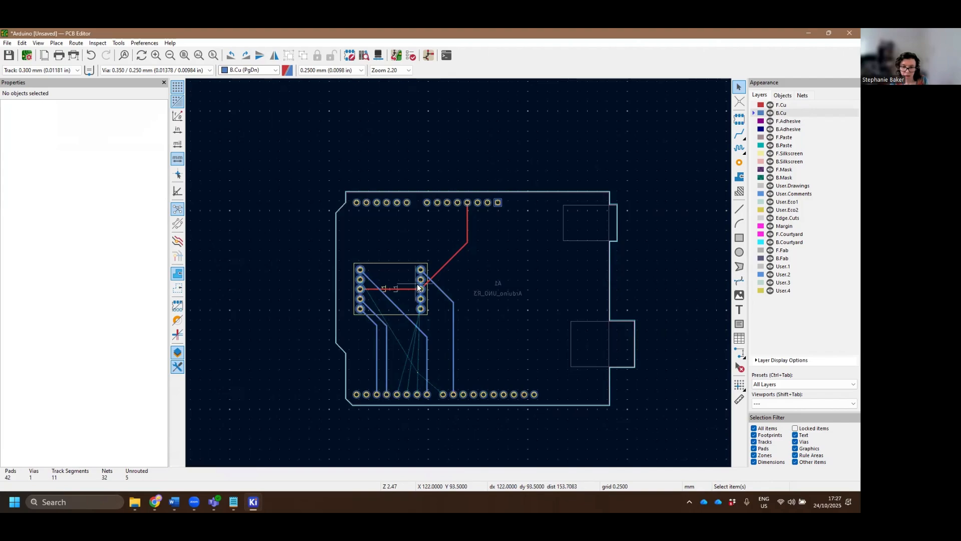
Route net D from the display's right side on B.Cu, with a via to F.Cu for crossing net B to the lower header.
left_click(425, 299)
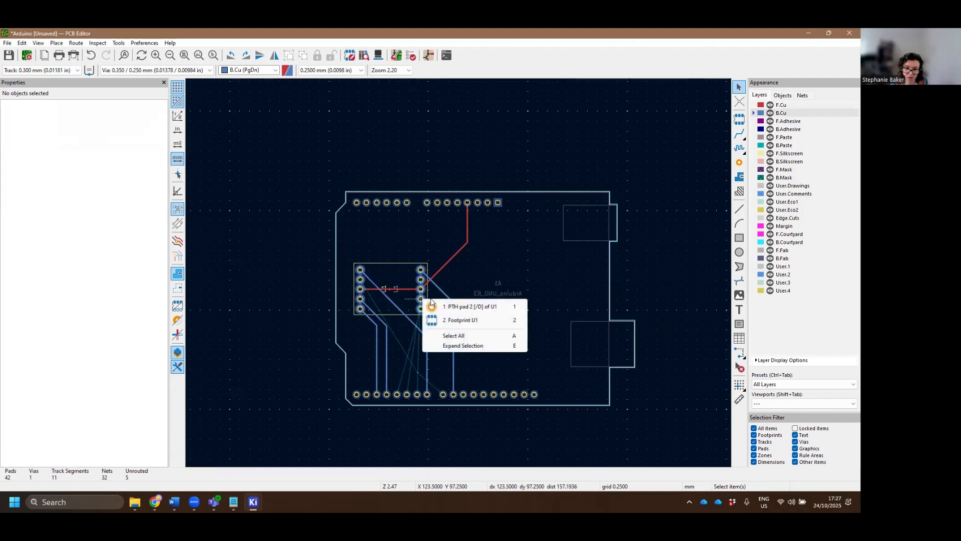
left_click(770, 121)
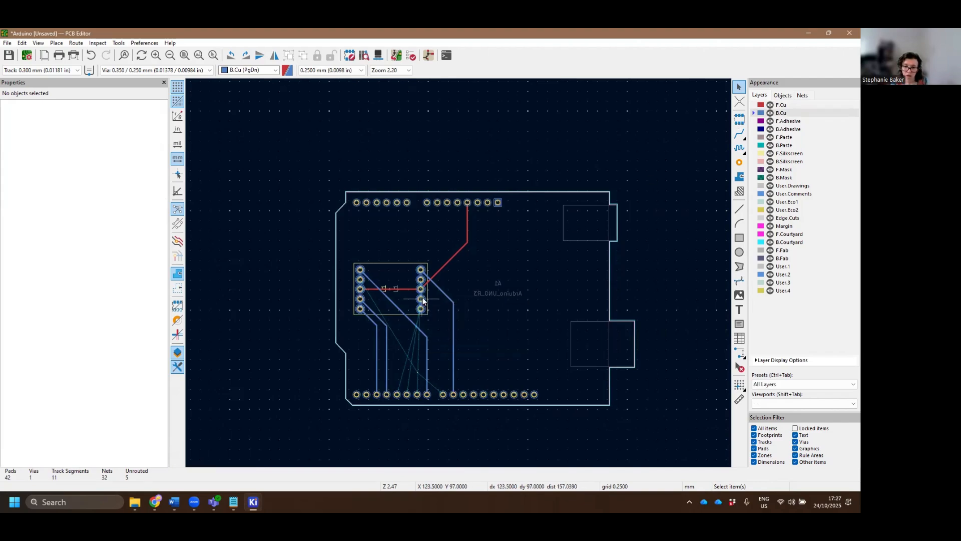
key("x")
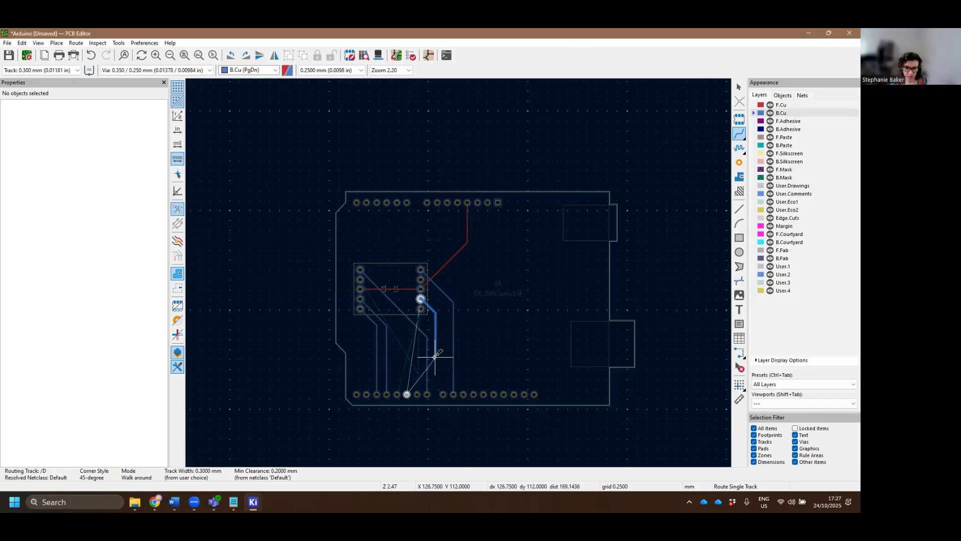
key("v")
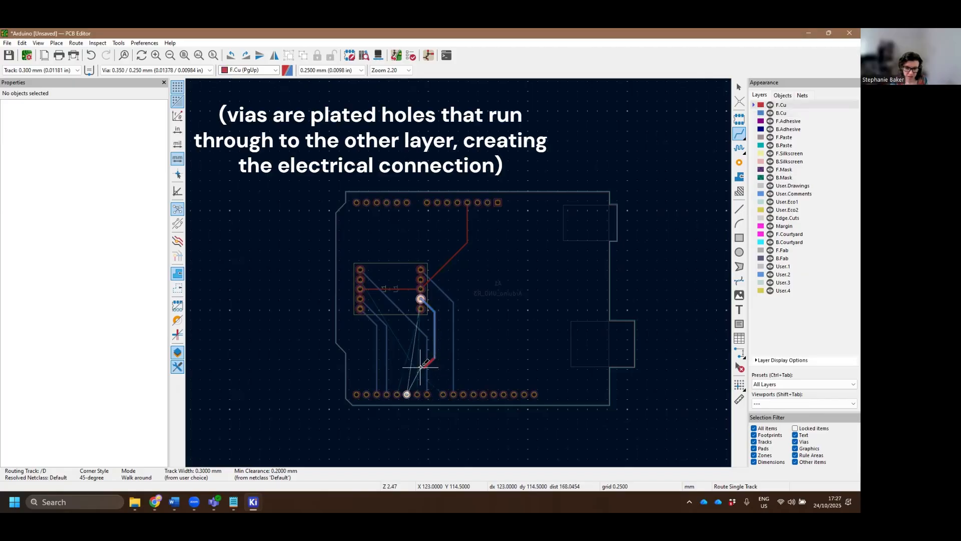
left_click(407, 394)
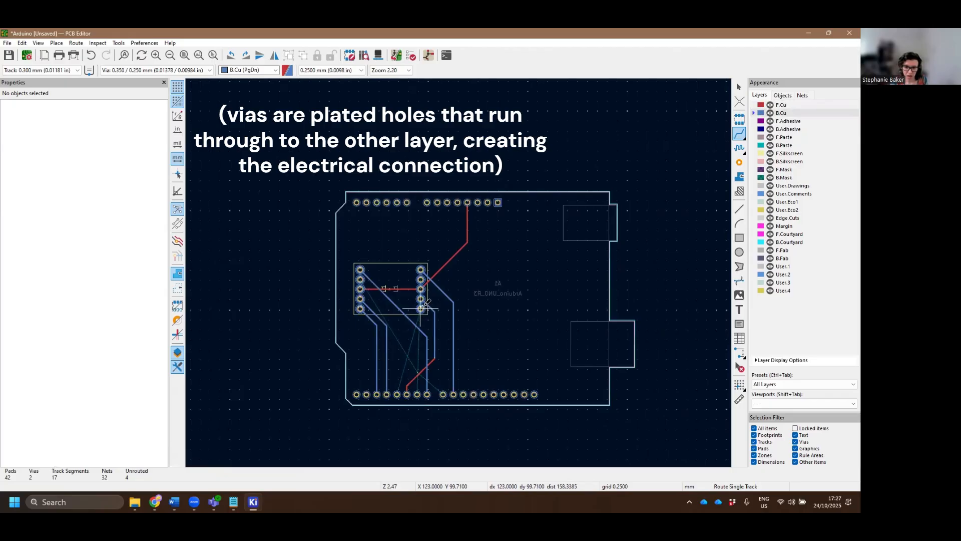
Route net C on B.Cu alongside the net D track, with a via to F.Cu to reach its lower Arduino header pin.
key("Escape")
left_click(421, 280)
key("Escape")
key("x")
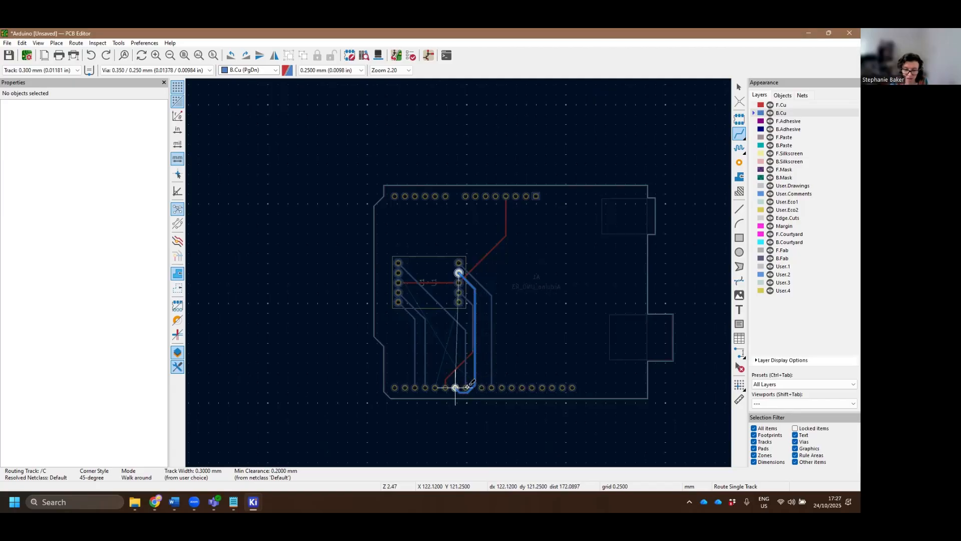
left_click(479, 362)
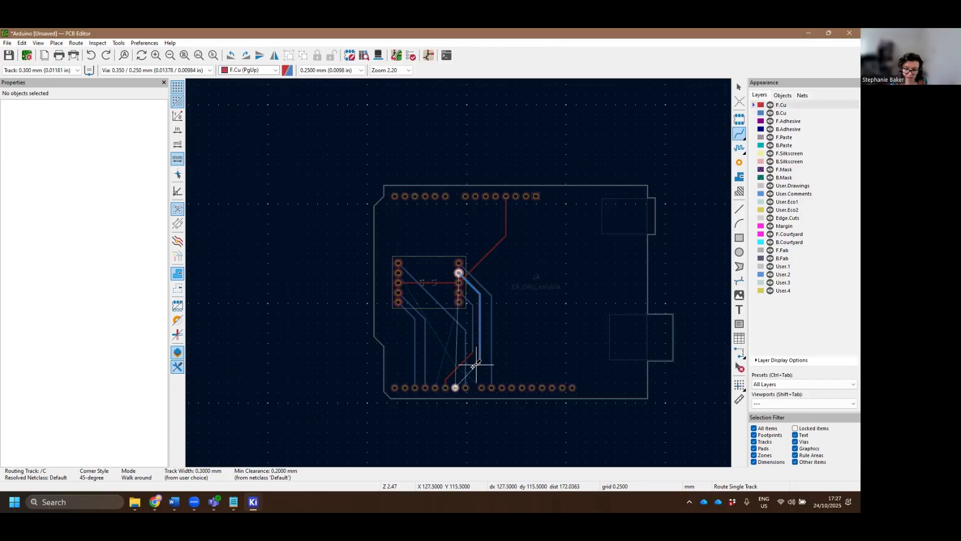
left_click(456, 384)
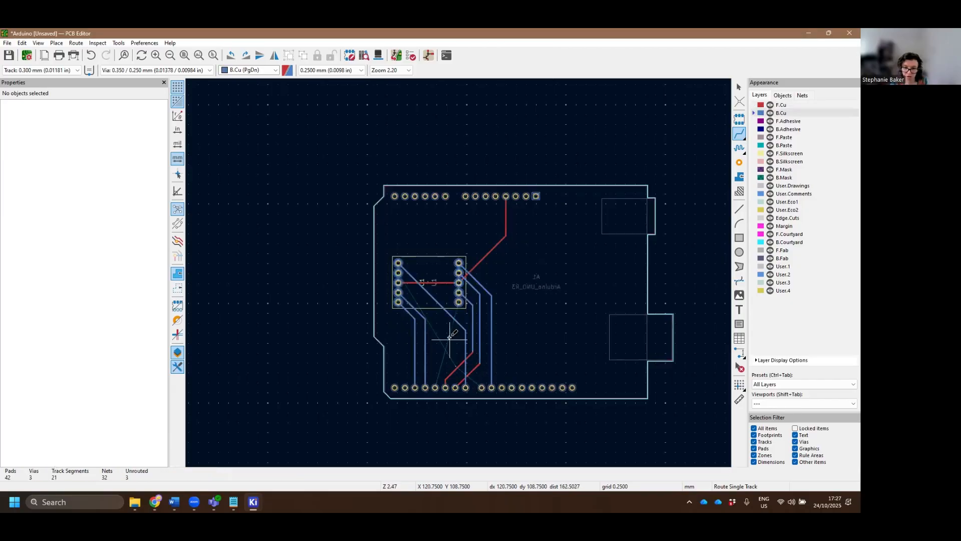
scroll(455, 335, "up", 2)
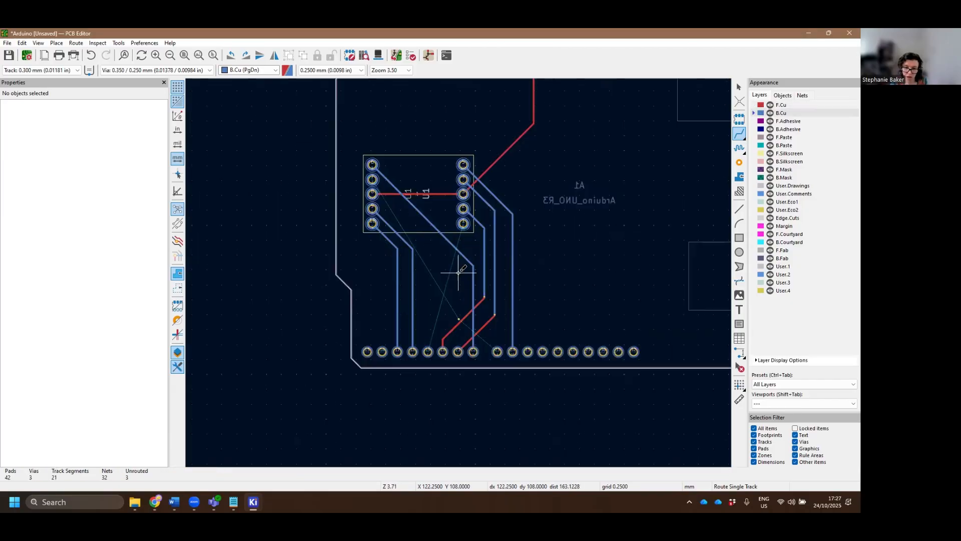
key("Escape")
left_click(463, 222)
left_click(456, 234)
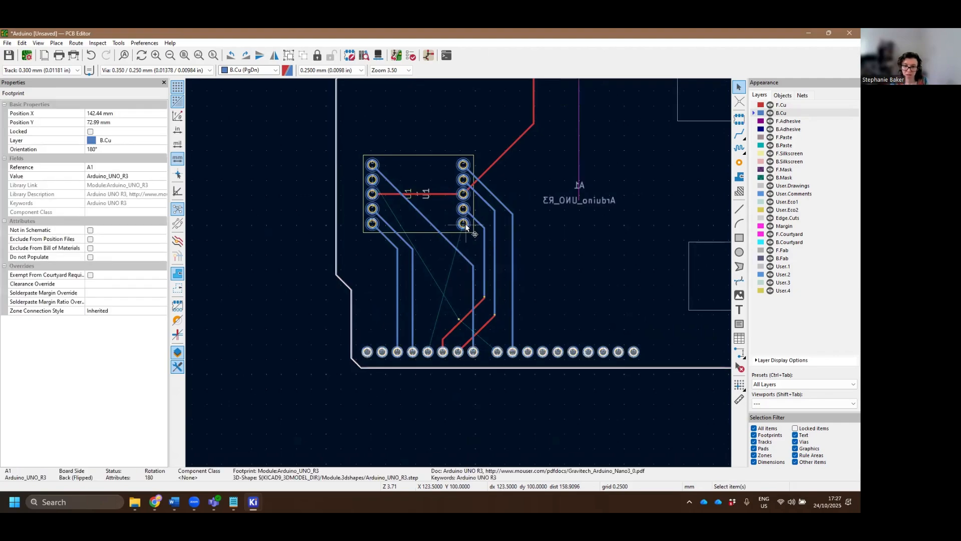
left_click(464, 226)
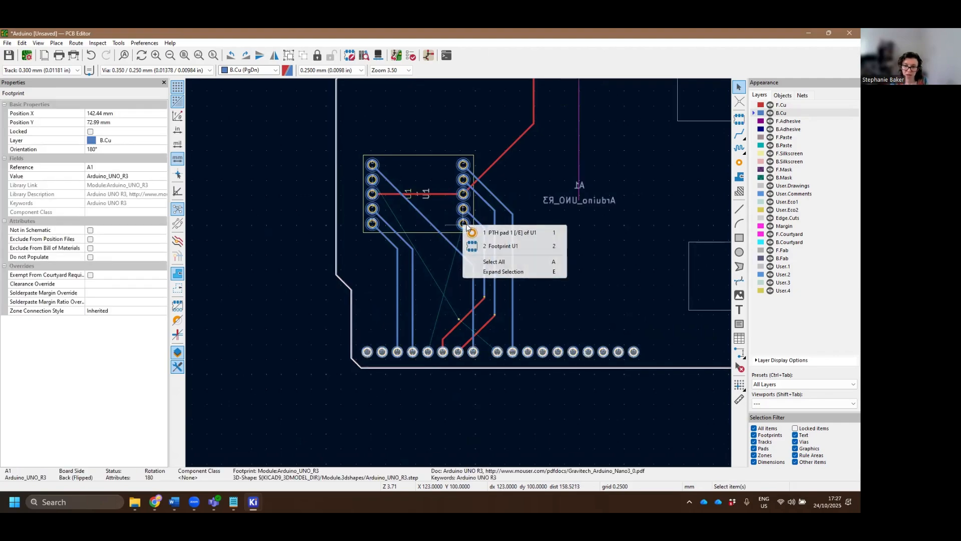
key("Escape")
key("x")
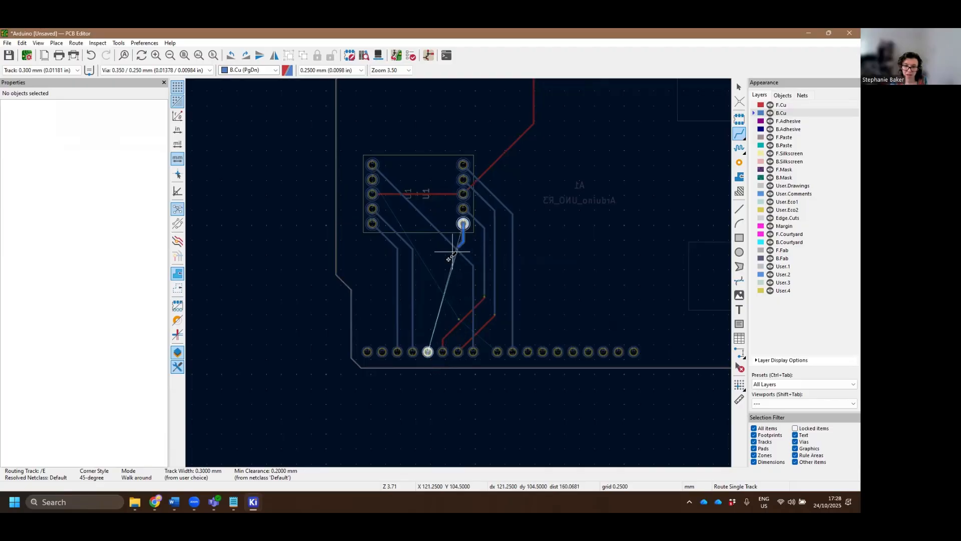
key("Escape")
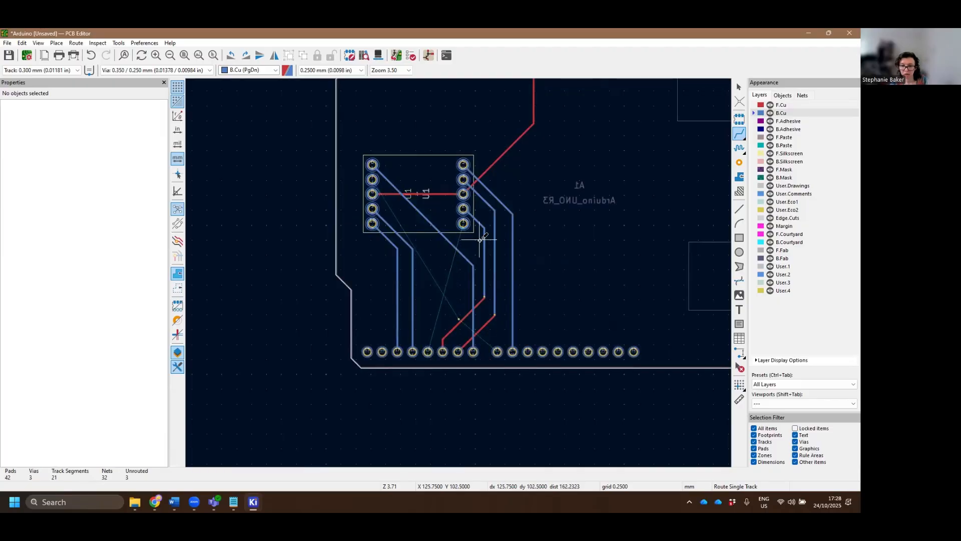
Route net E on F.Cu from the display's lower-right pad to Arduino header pin 19.
key("Page_Up")
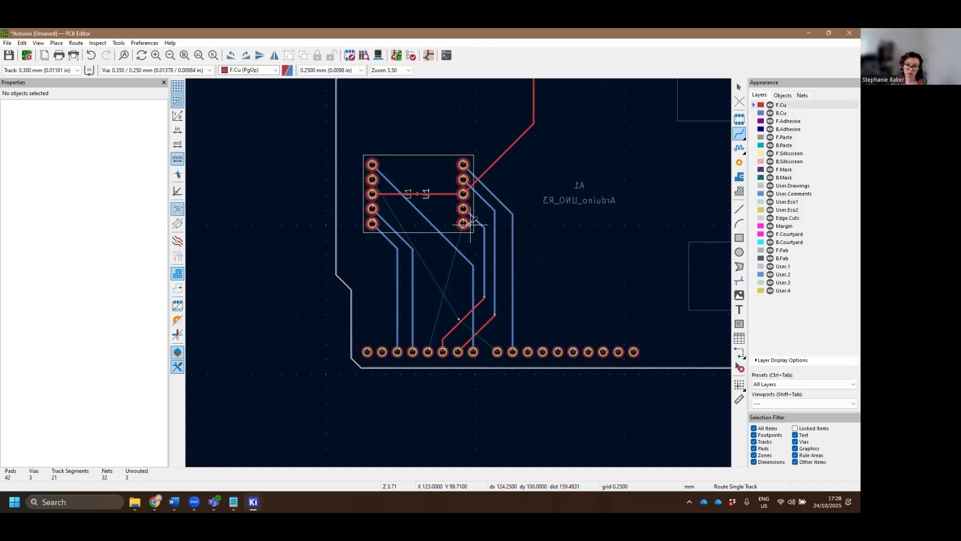
left_click(463, 223)
left_click(427, 352)
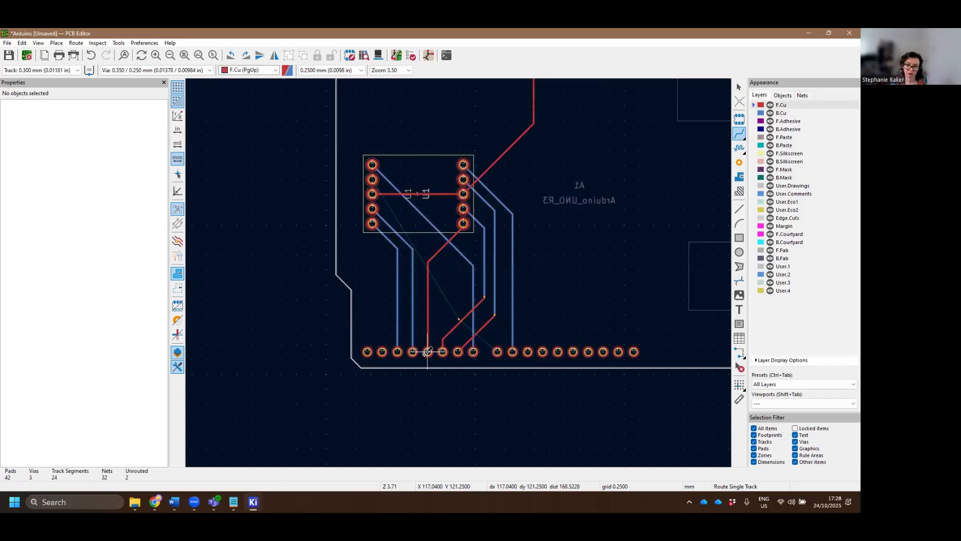
key("Escape")
Route net A on B.Cu from display pad 7, with a via to F.Cu for crossing the other tracks to Arduino header pin 23.
key("Page_Down")
left_click(371, 184)
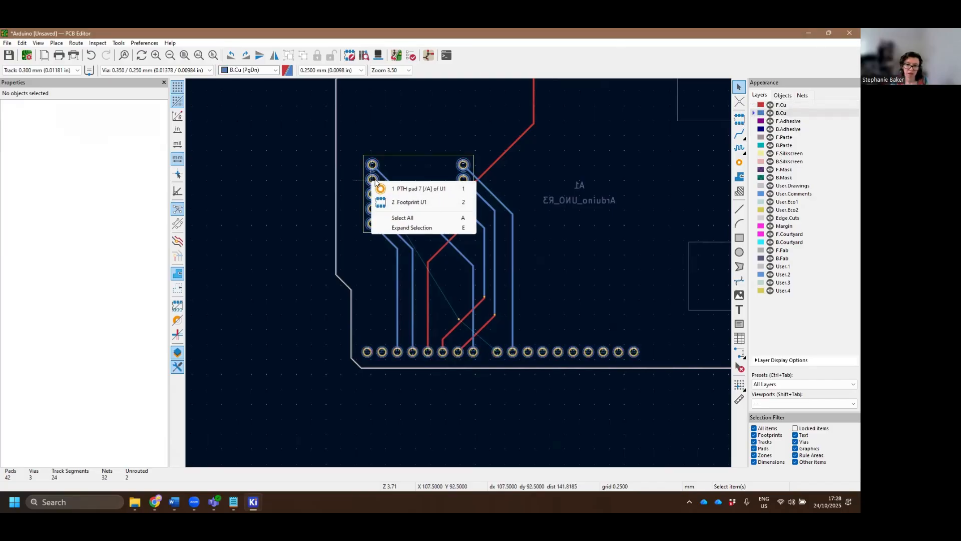
key("2")
key("x")
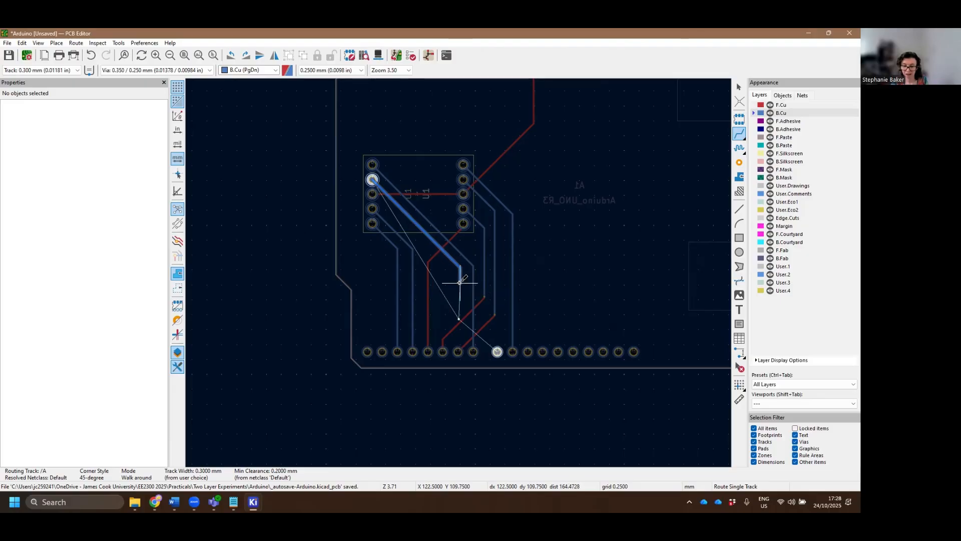
key("v")
left_click(459, 284)
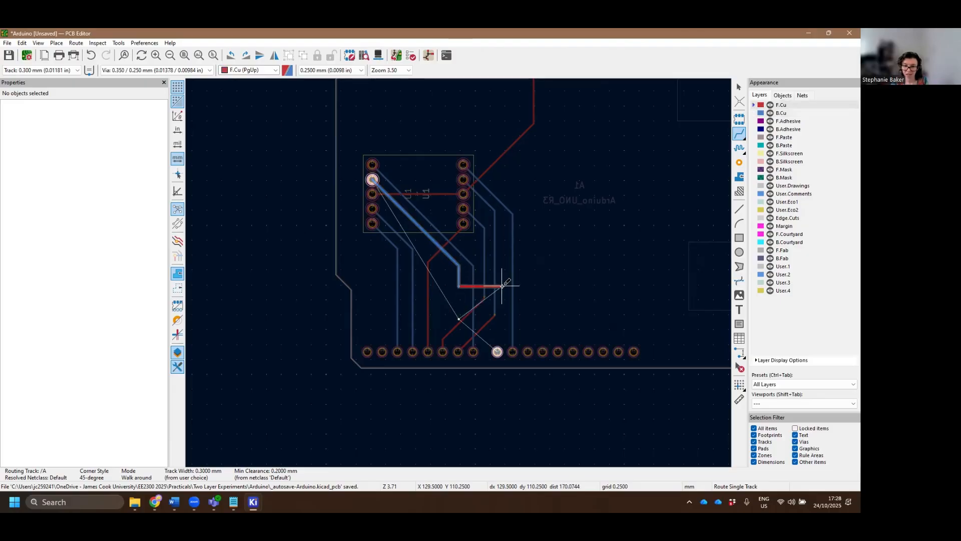
left_click(498, 349)
scroll(533, 304, "down", 2)
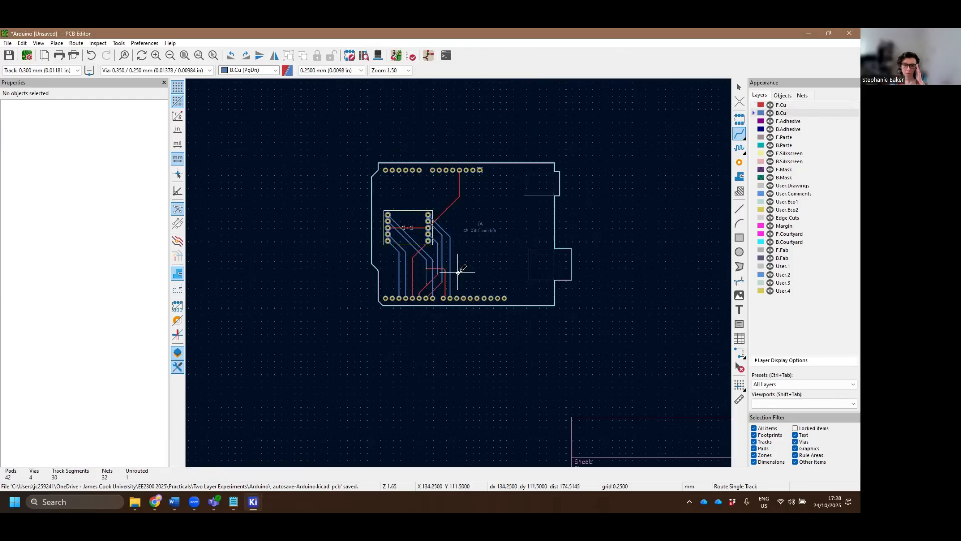
Undo the net A and net E routes and restore both with redo.
scroll(458, 272, "up", 3)
key("ctrl+z")
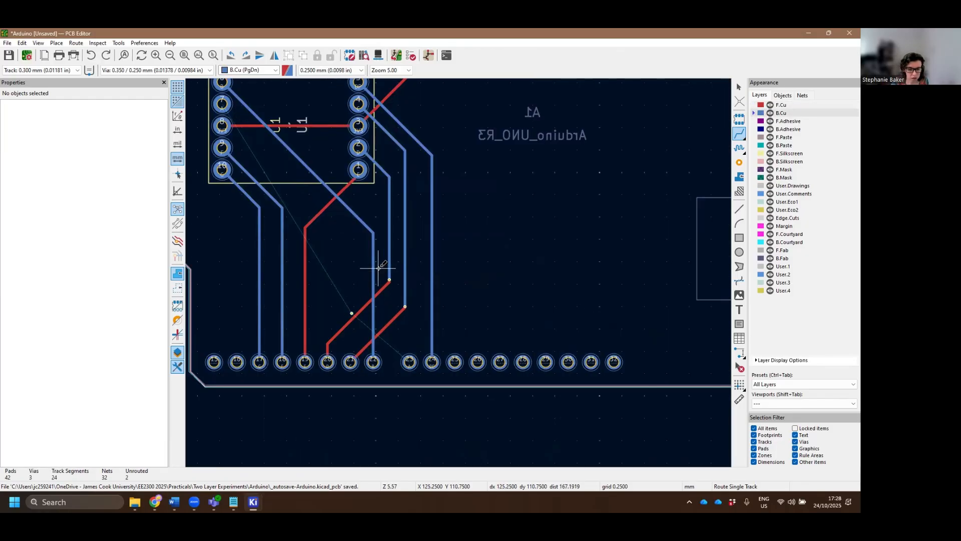
scroll(453, 274, "down", 1)
key("ctrl+z")
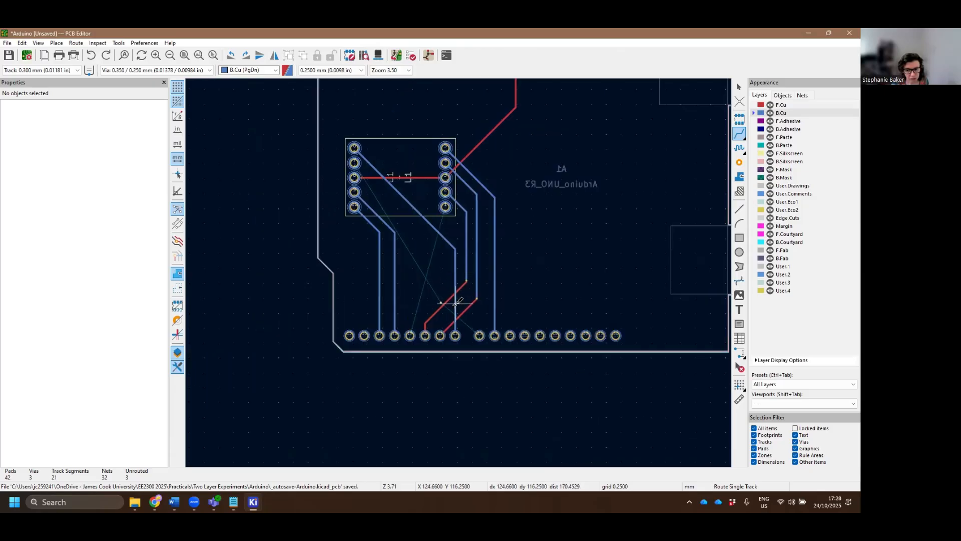
key("ctrl+y")
key("ctrl+y")
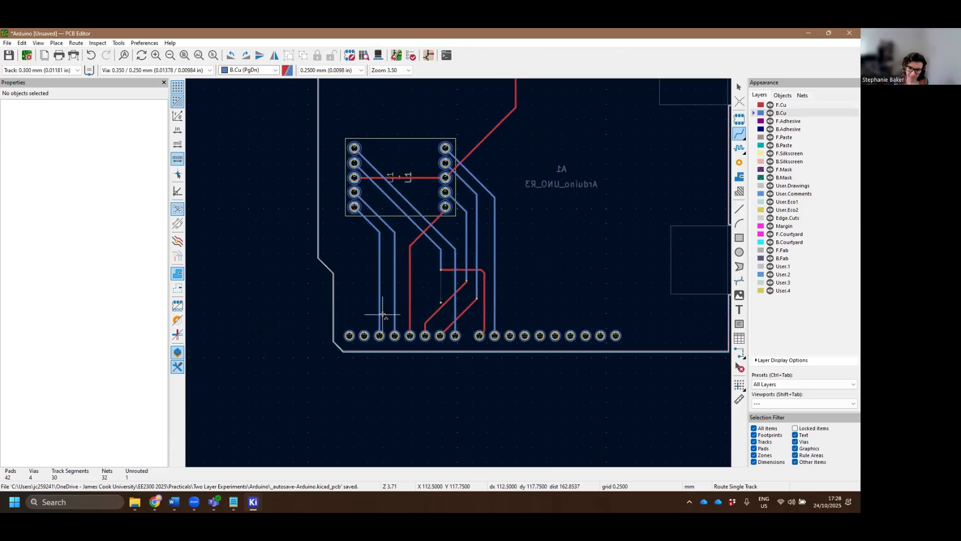
Delete the stray net A via left below the end of the net A track's B.Cu section.
scroll(383, 313, "up", 3)
key("Delete")
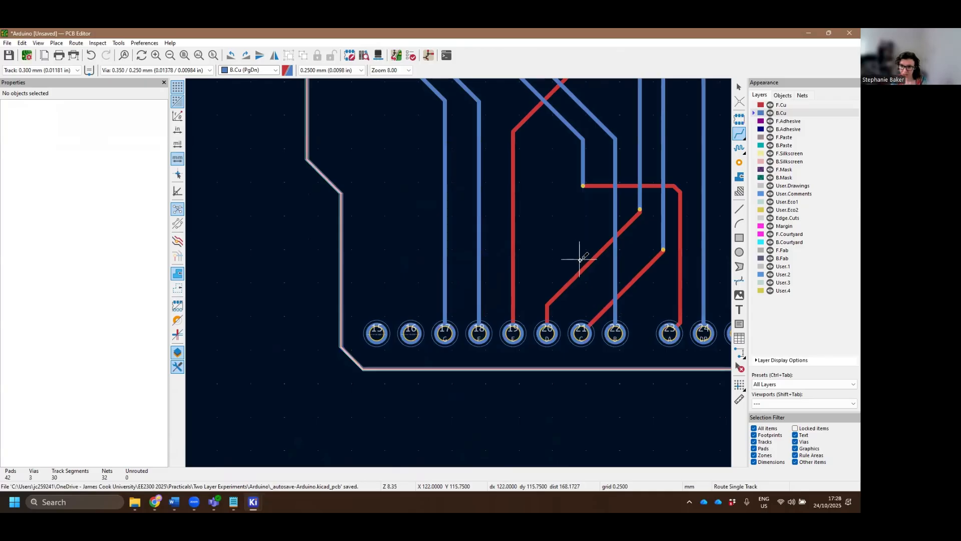
scroll(586, 248, "down", 5)
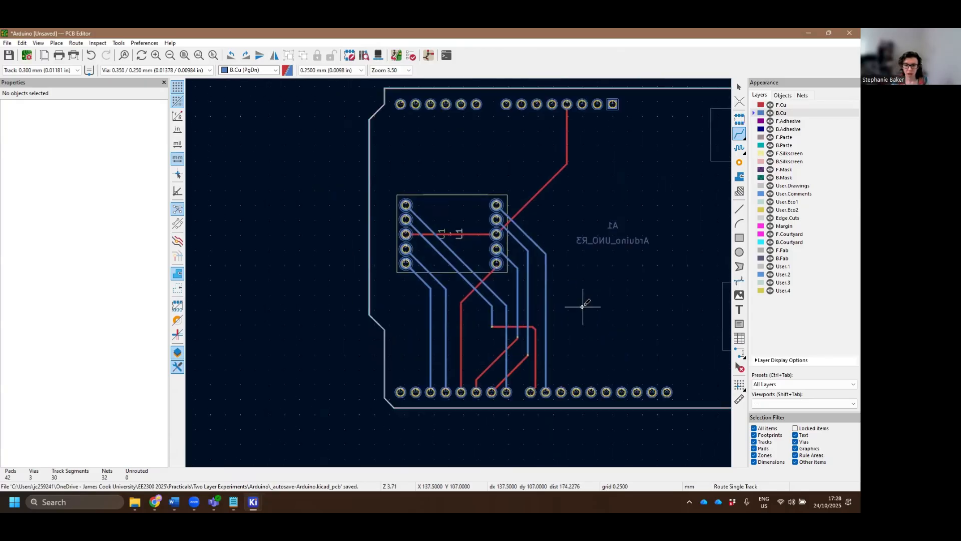
scroll(458, 272, "down", 1)
scroll(459, 273, "up", 1)
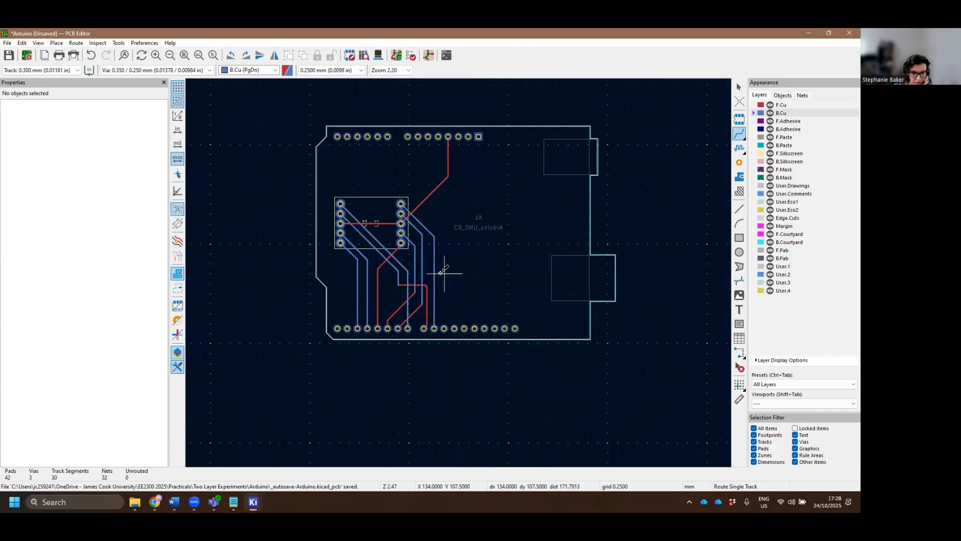
middle_click_drag(451, 244, 483, 296)
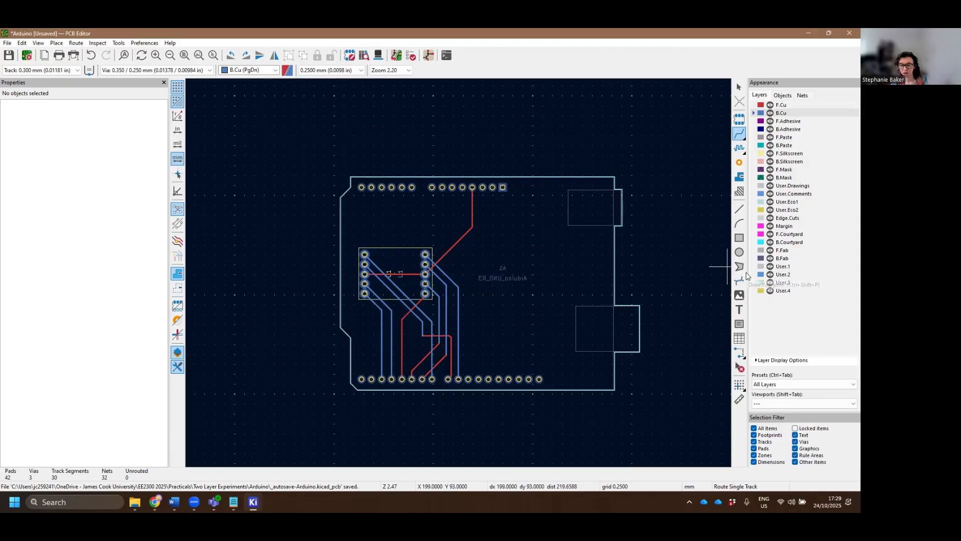
Draw a rectangular board outline about 79.5 by 57.25 mm on Edge.Cuts, enclosing the whole Arduino footprint.
key("Escape")
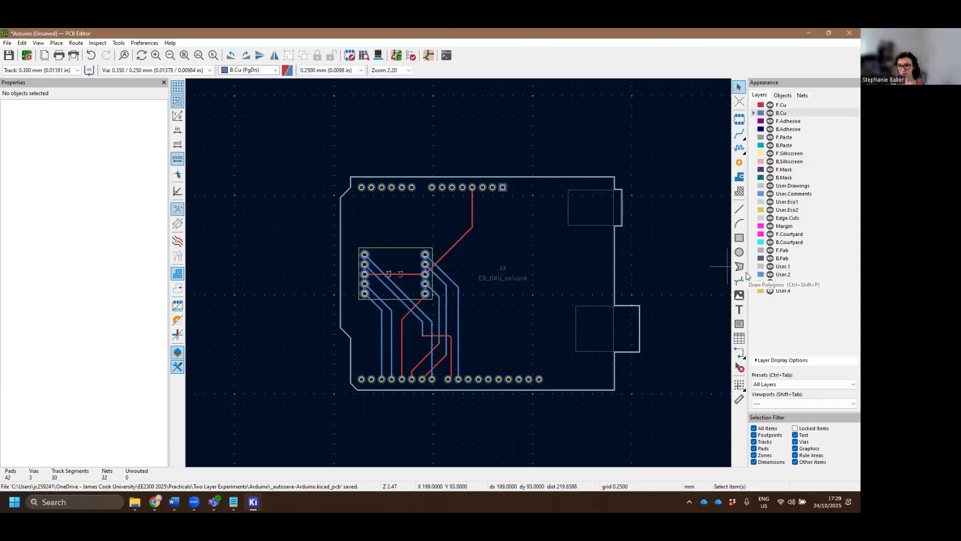
left_click(787, 218)
left_click(739, 237)
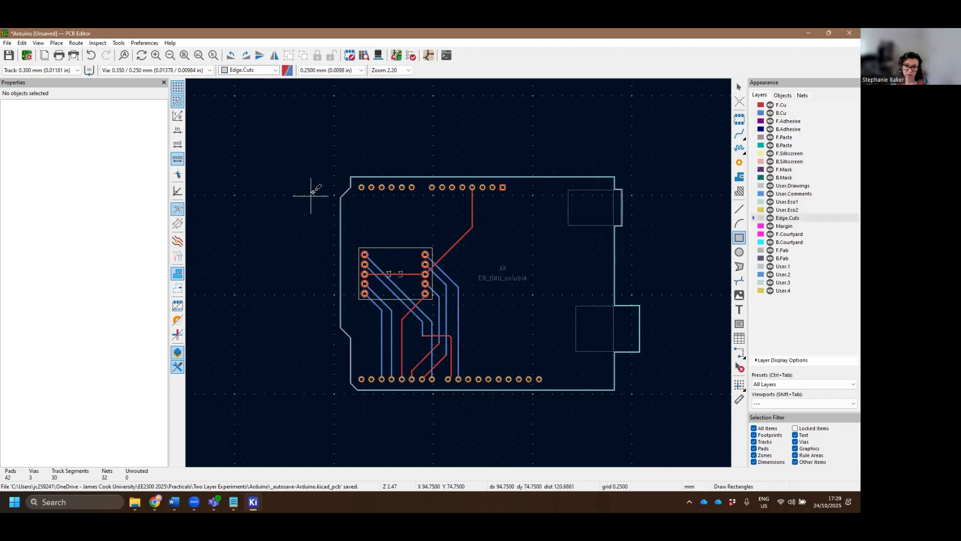
left_click(332, 173)
left_click_drag(366, 221, 644, 393)
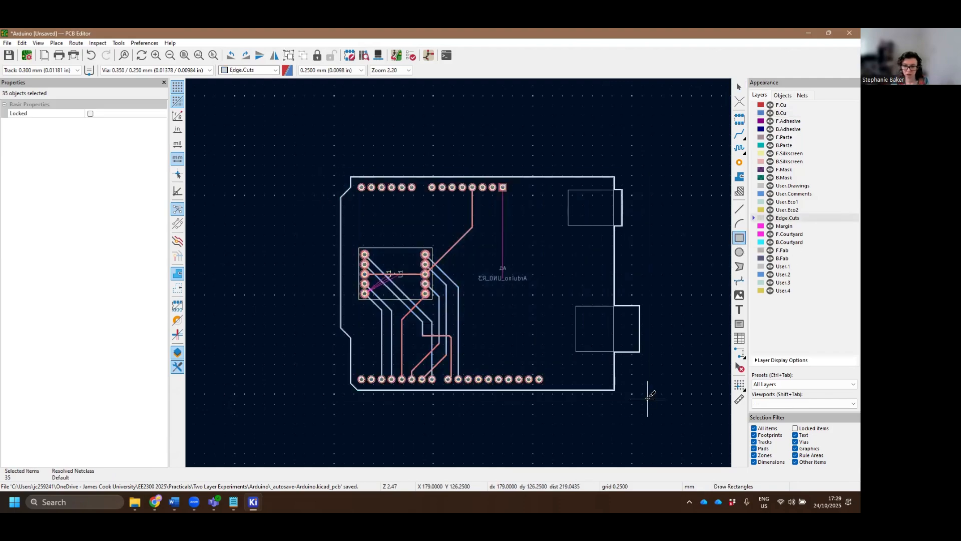
left_click(330, 173)
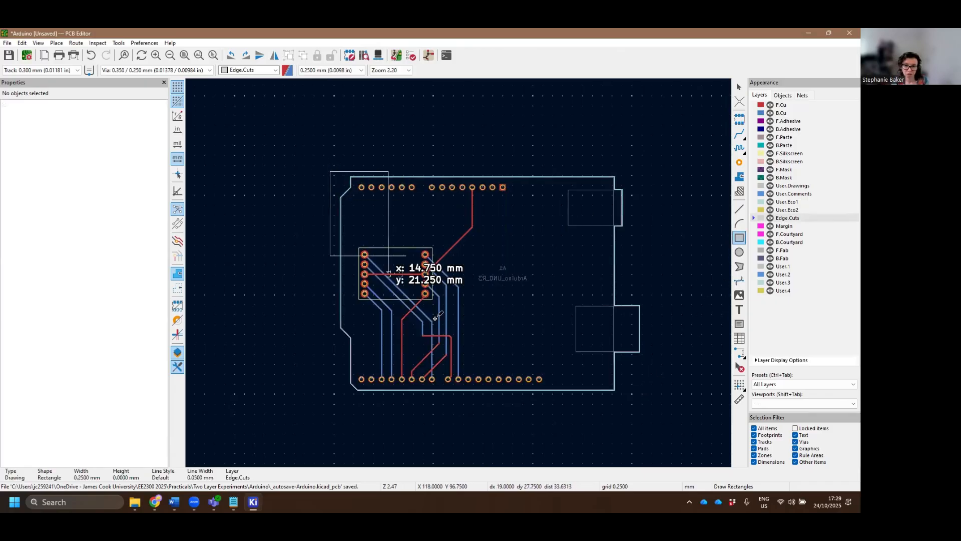
left_click(645, 399)
key("Escape")
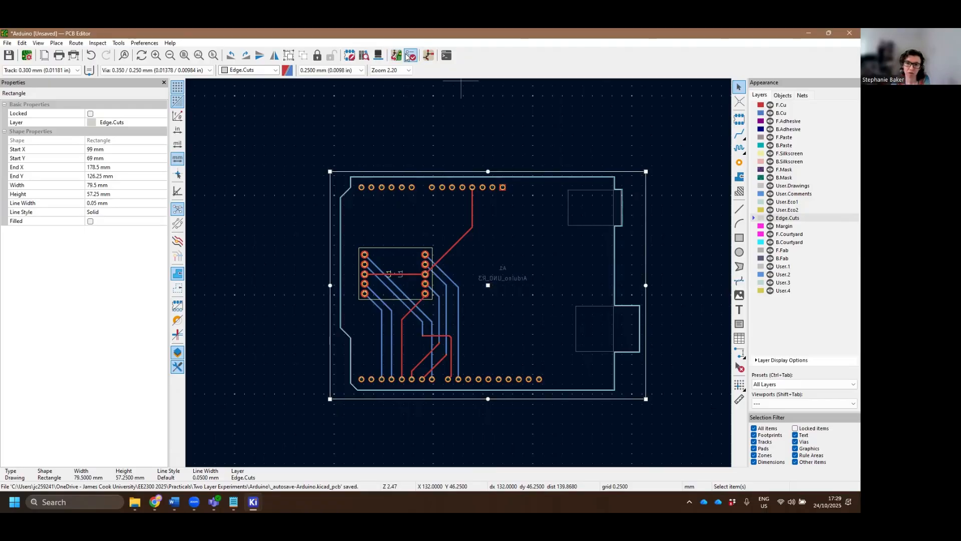
Run the design rules check and review the listed violations and their markers on the board.
left_click(426, 57)
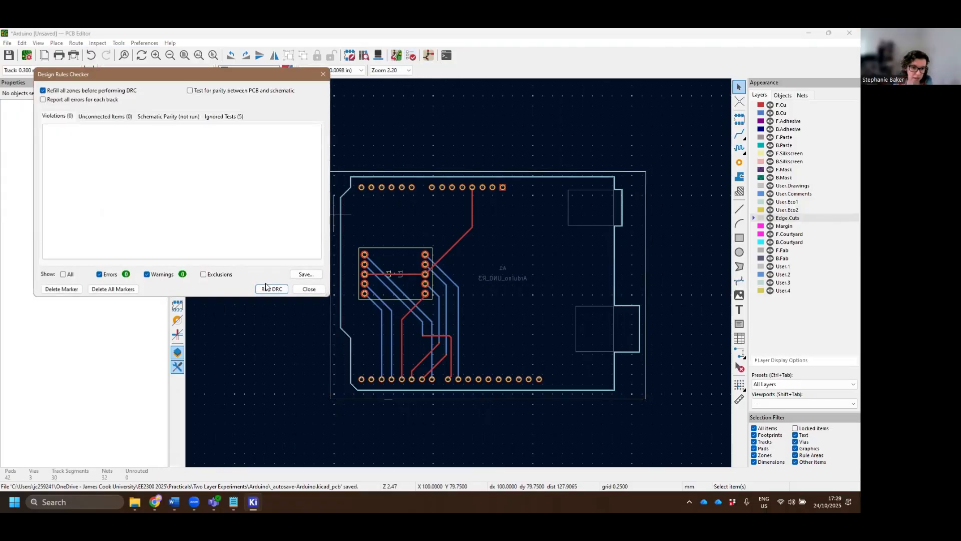
left_click(271, 288)
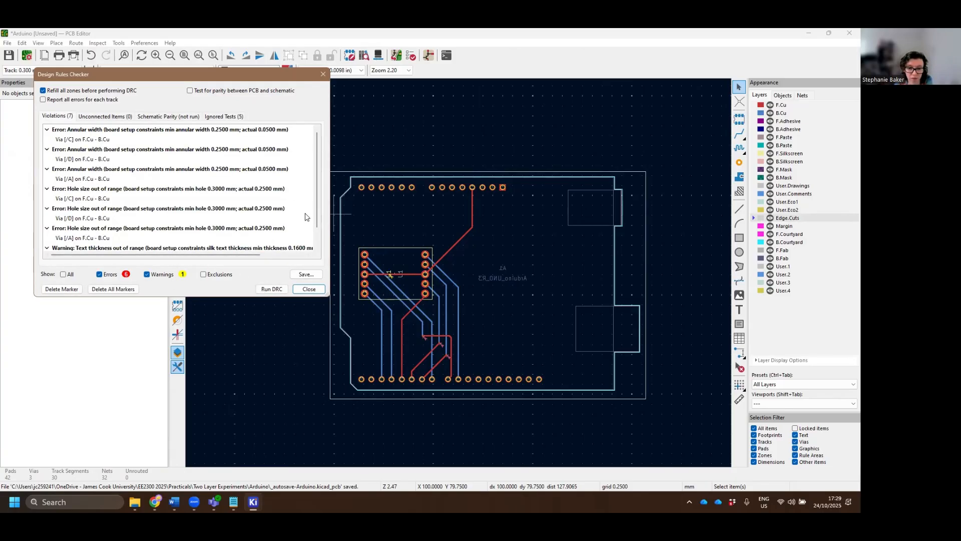
scroll(124, 229, "down", 1)
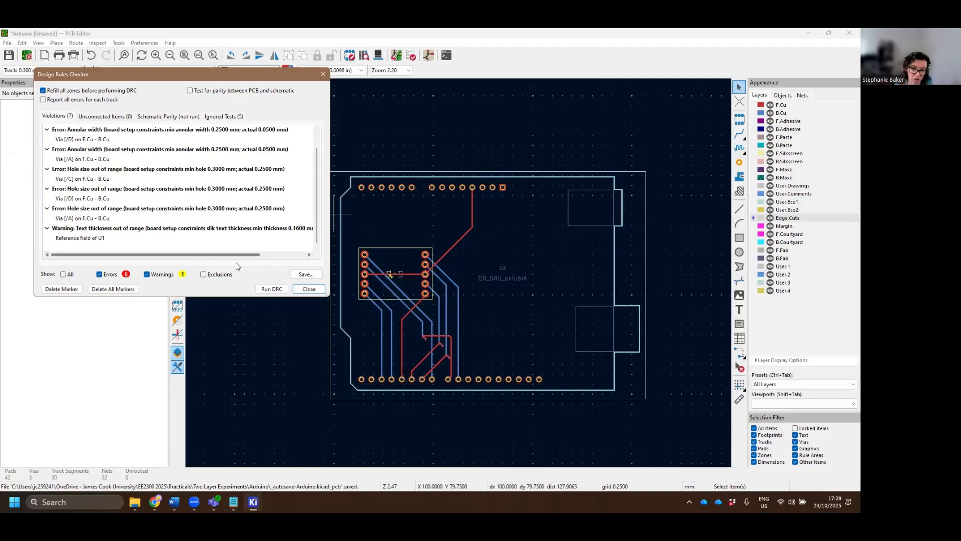
left_click(302, 289)
scroll(477, 304, "up", 3)
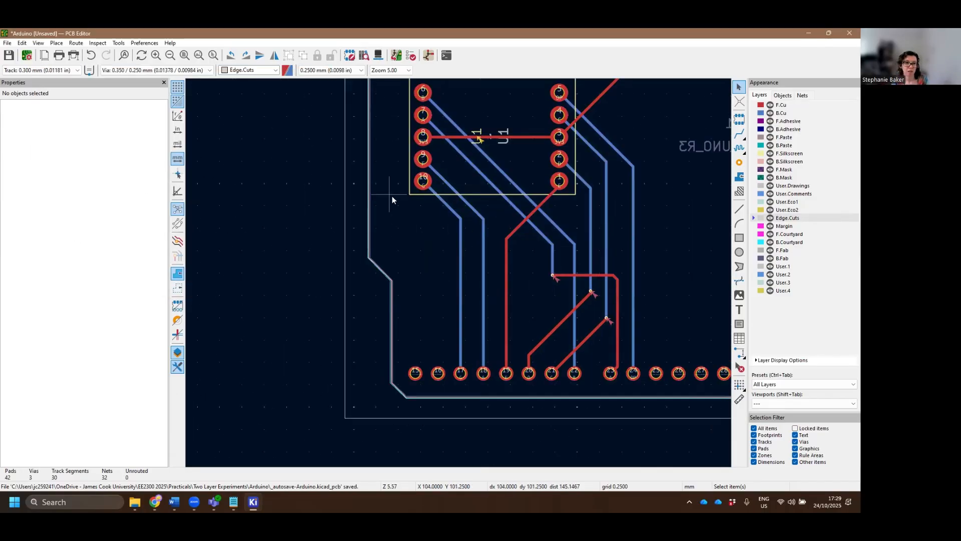
scroll(667, 349, "down", 3)
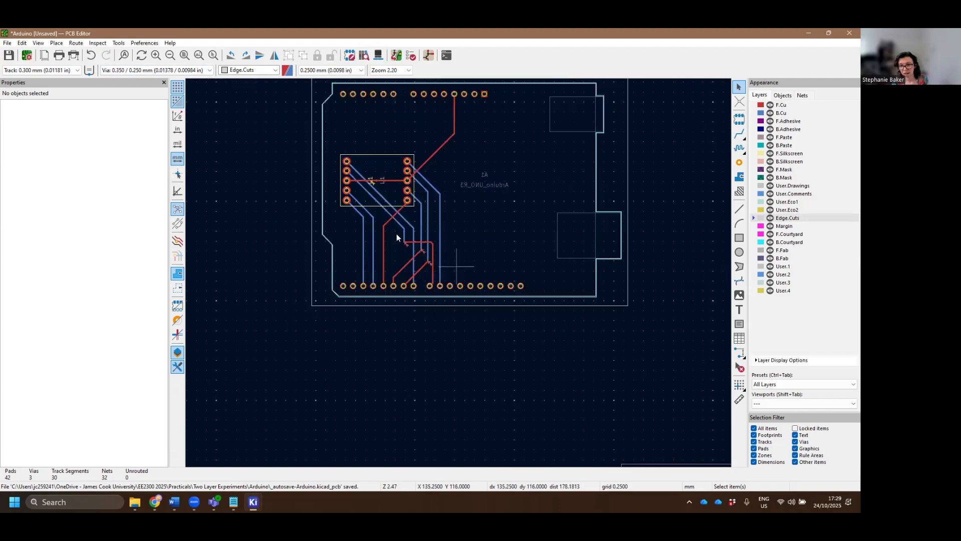
Select everything on the board and filter the selection to keep only the vias.
left_click_drag(319, 185, 678, 429)
right_click(561, 271)
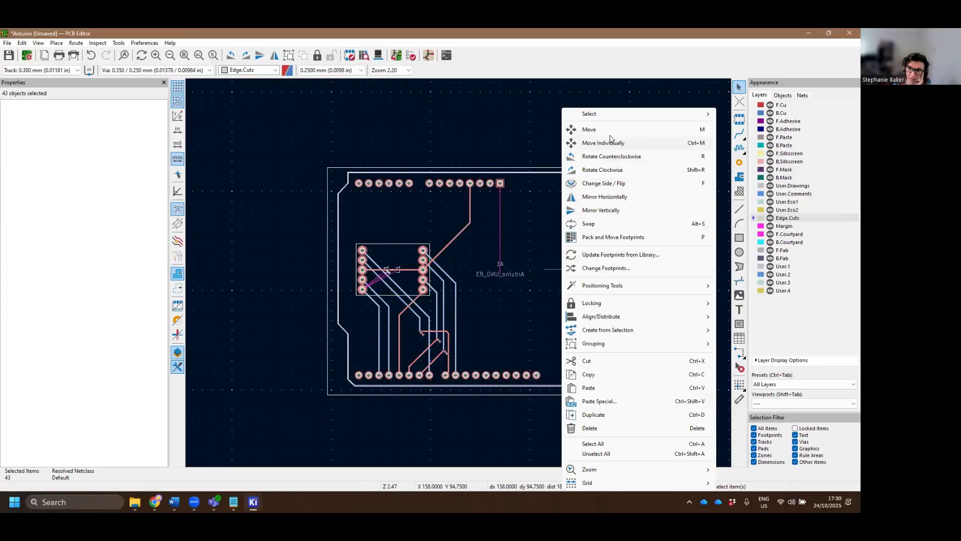
mouse_move(608, 115)
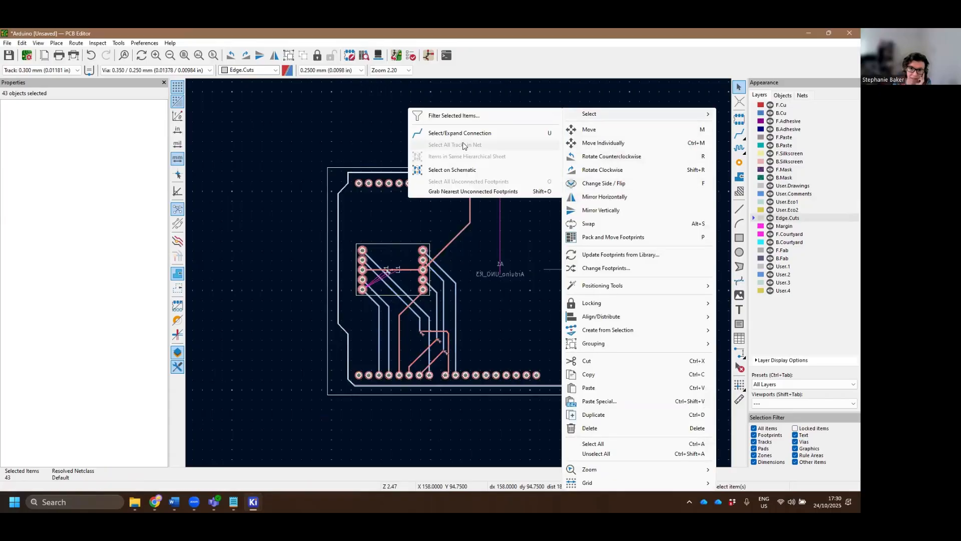
left_click(454, 116)
left_click(377, 242)
left_click(374, 273)
left_click(450, 288)
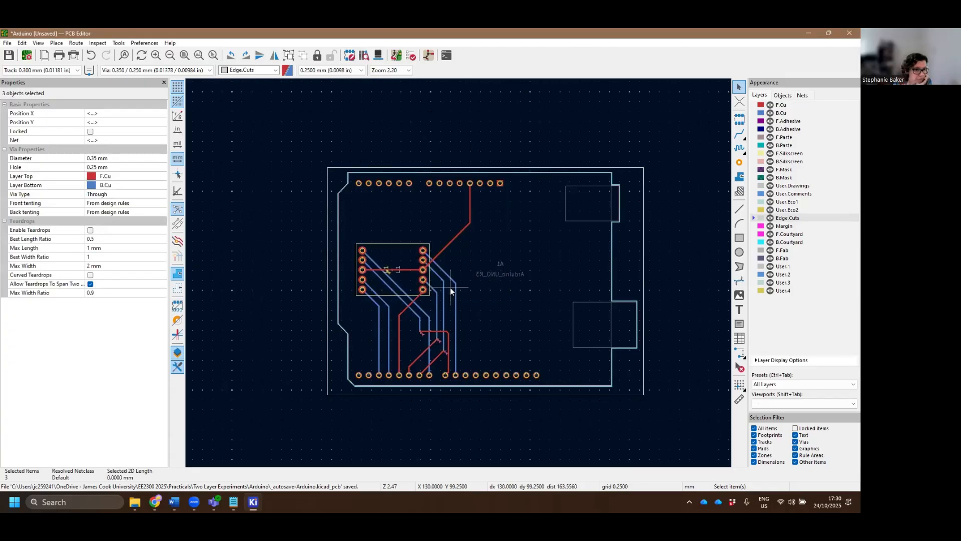
Set the selected vias' hole to 0.3 mm and their diameter to 0.5 mm.
left_click(89, 168)
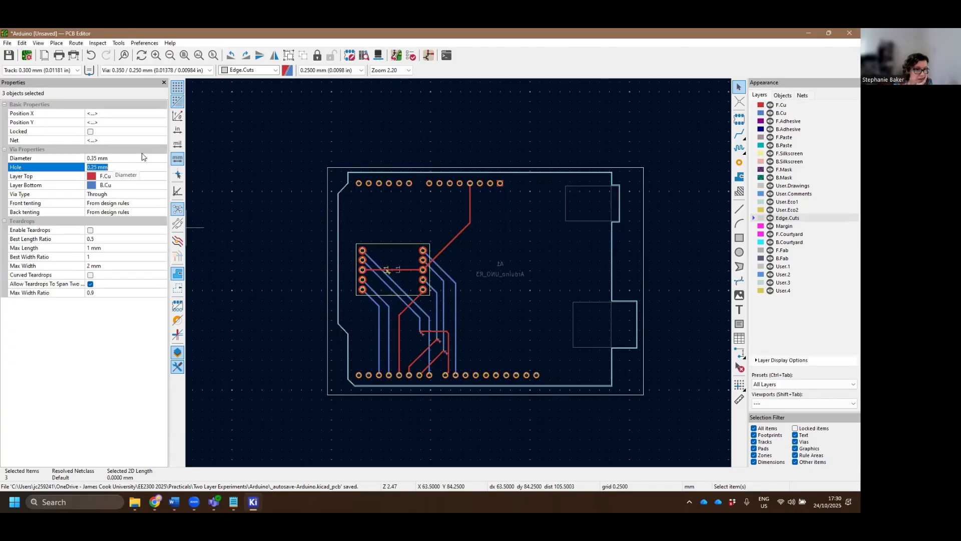
type("0.3")
key("Return")
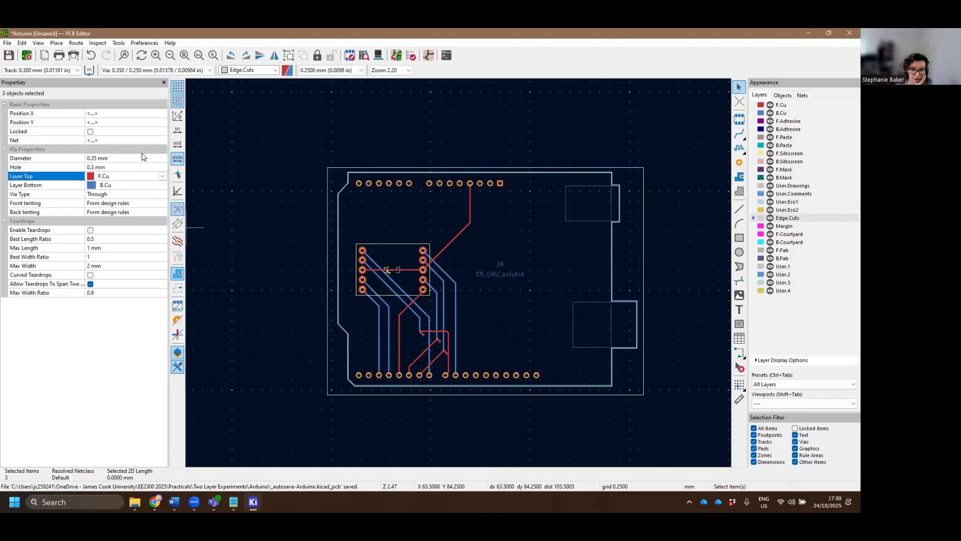
left_click(125, 158)
type("1")
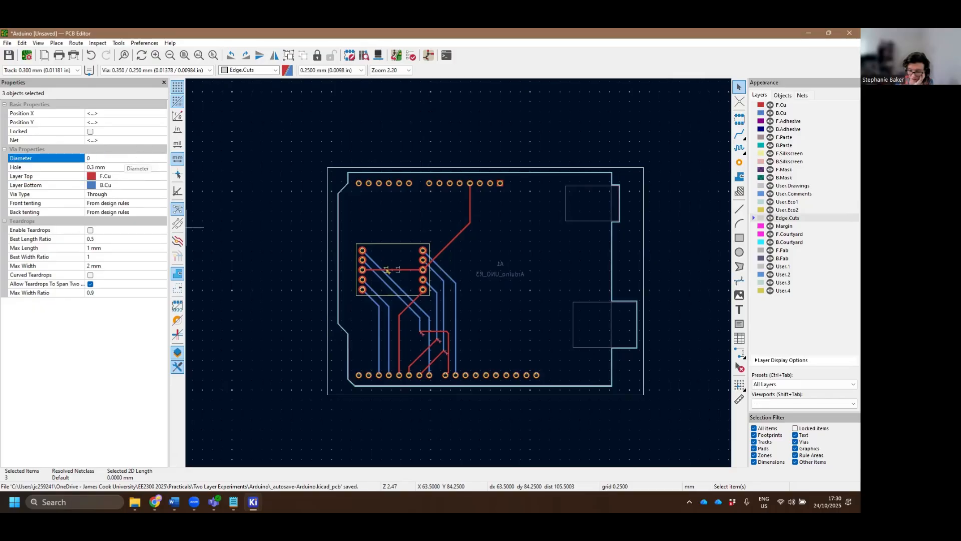
type("5")
key("Return")
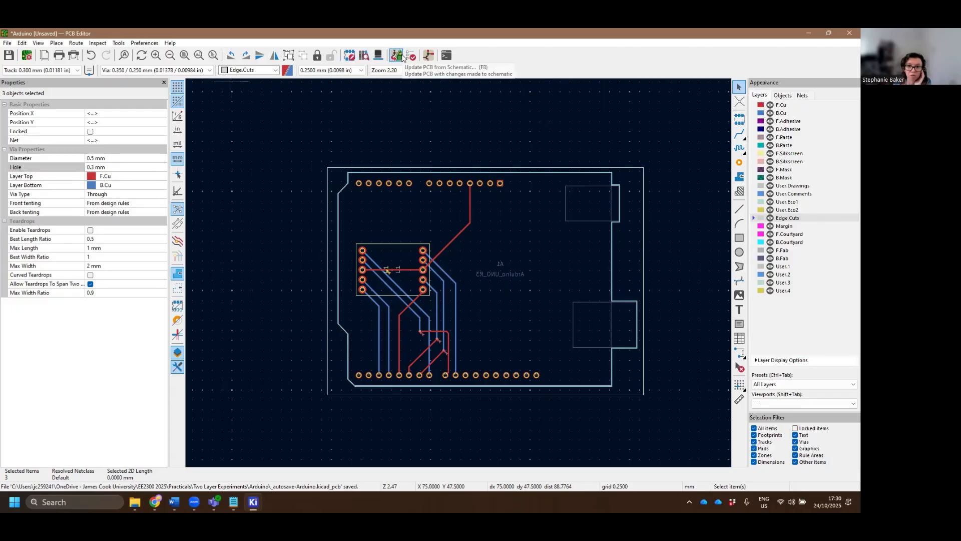
Rerun the design rules check and review the remaining via violations.
left_click(410, 56)
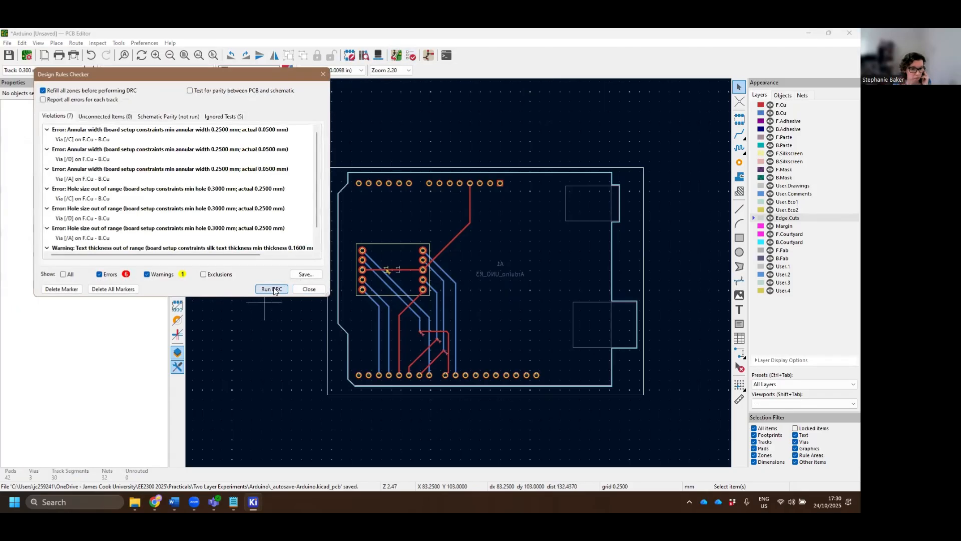
left_click(273, 288)
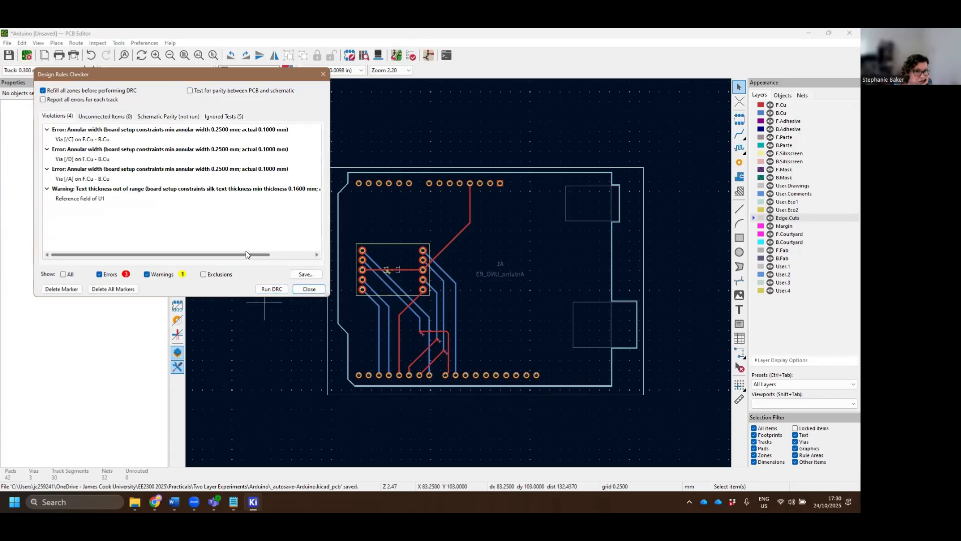
left_click(310, 289)
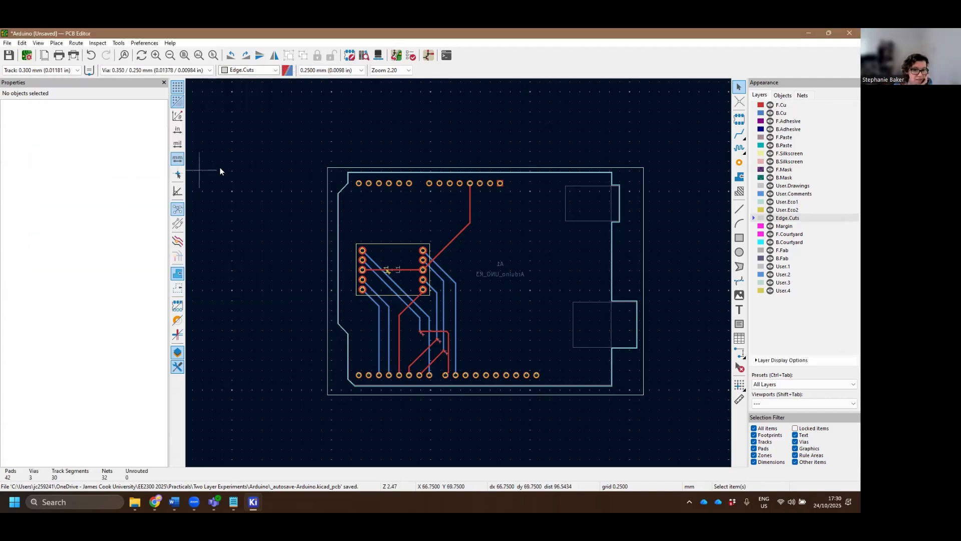
Select the whole board, filter the selection to the vias only, and set their diameter to 0.8 mm.
left_click_drag(279, 134, 682, 451)
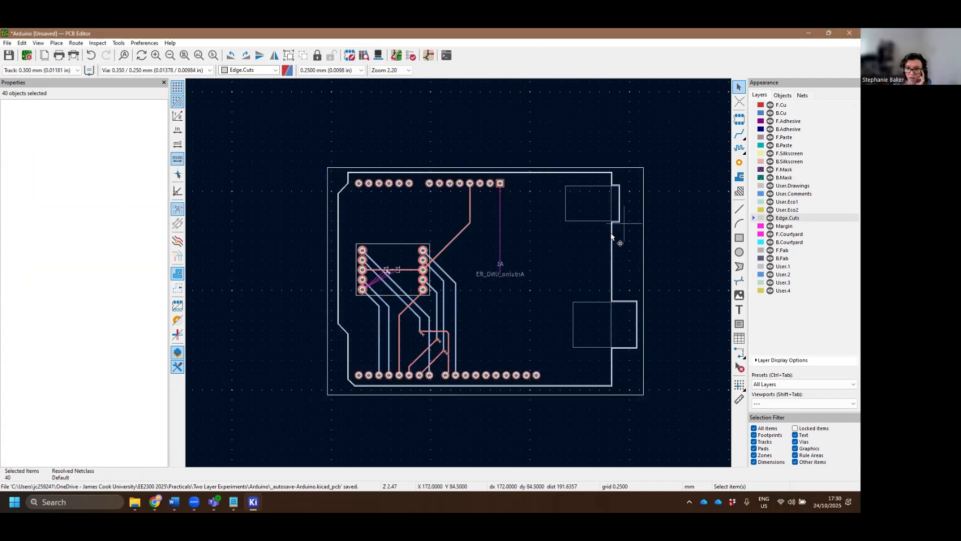
right_click(569, 245)
mouse_move(596, 114)
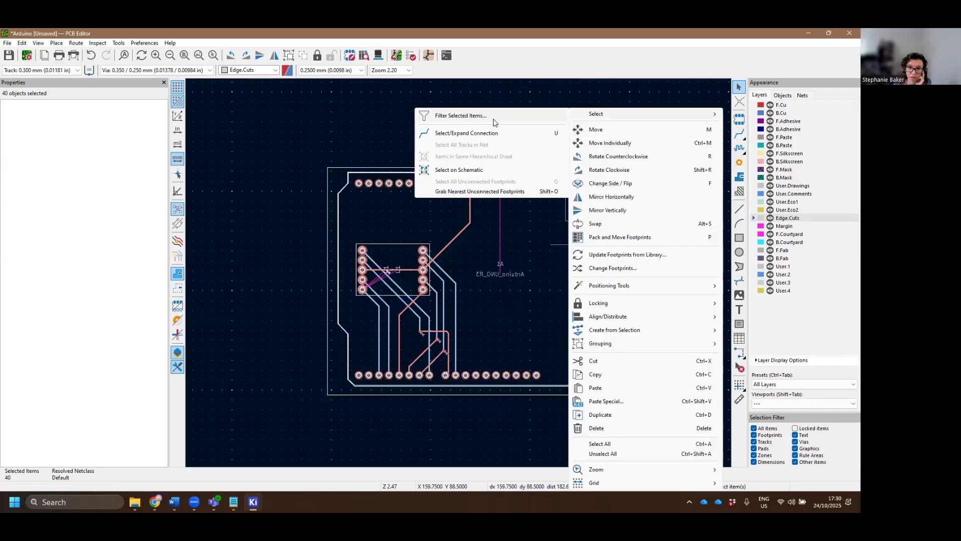
left_click(494, 118)
key("Return")
left_click(121, 160)
type("0.8")
key("Tab")
left_click(396, 56)
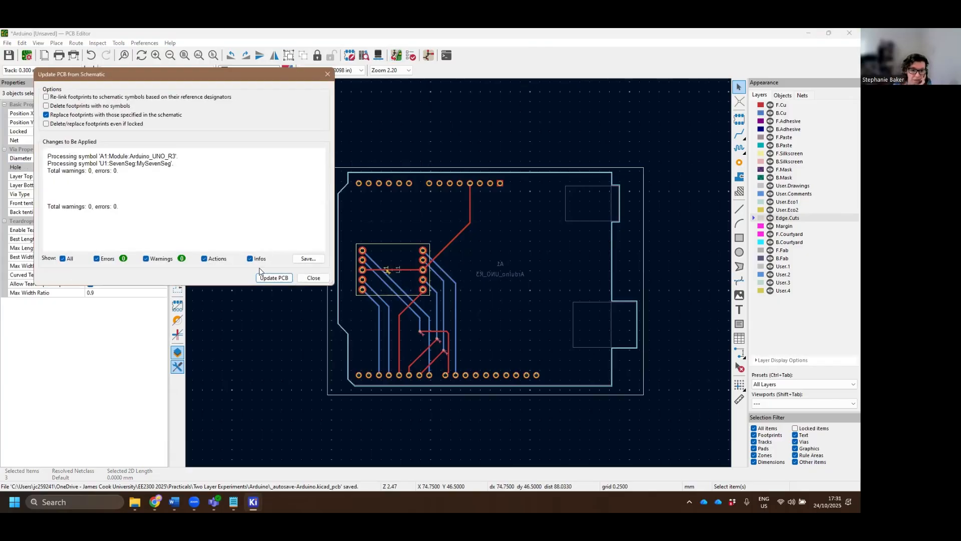
key("Escape")
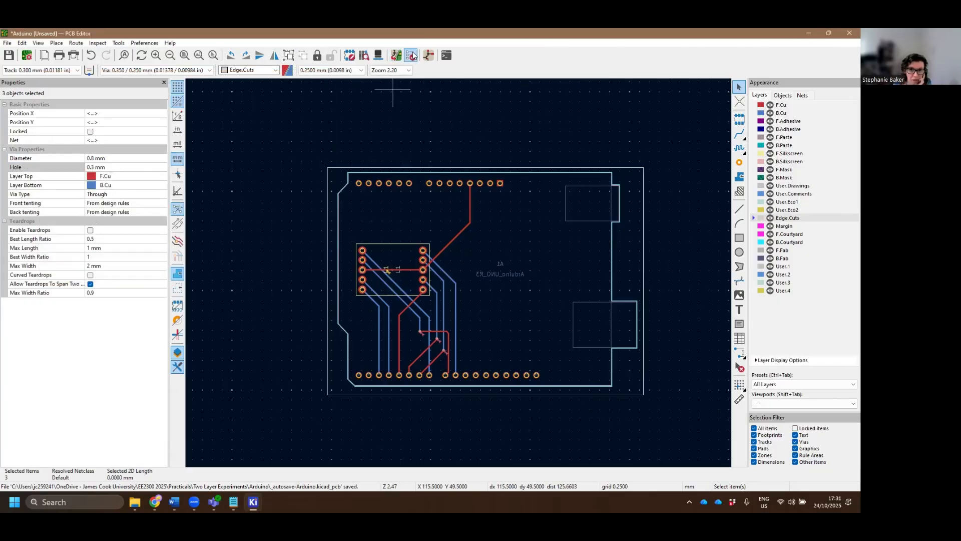
Run the design rules check on the resized vias and read the full text of any remaining violation.
left_click(410, 55)
left_click(264, 290)
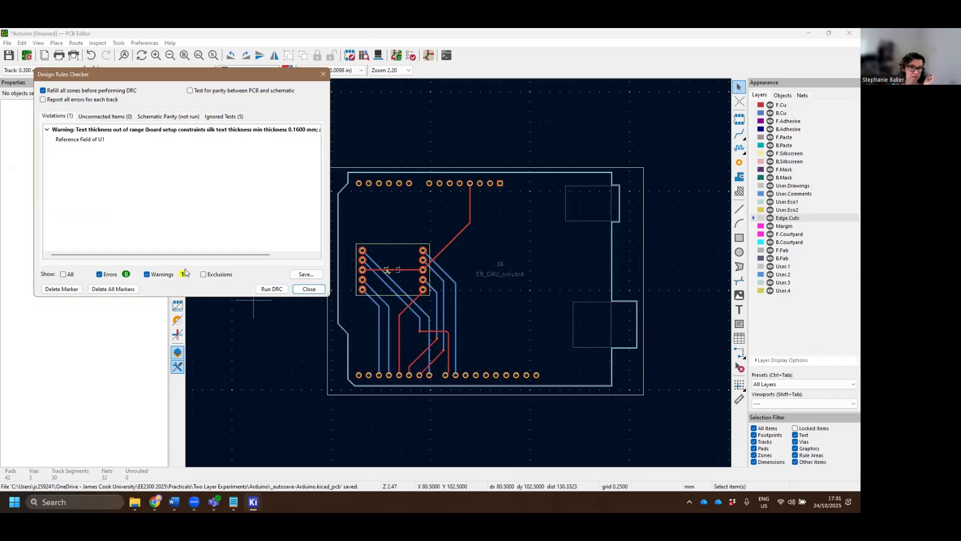
left_click_drag(227, 257, 234, 257)
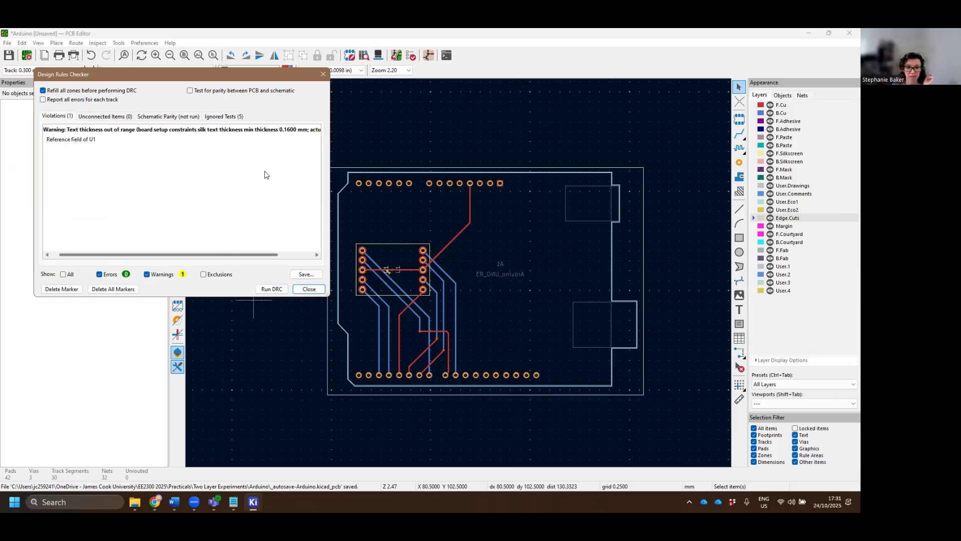
left_click(323, 74)
scroll(375, 247, "up", 5)
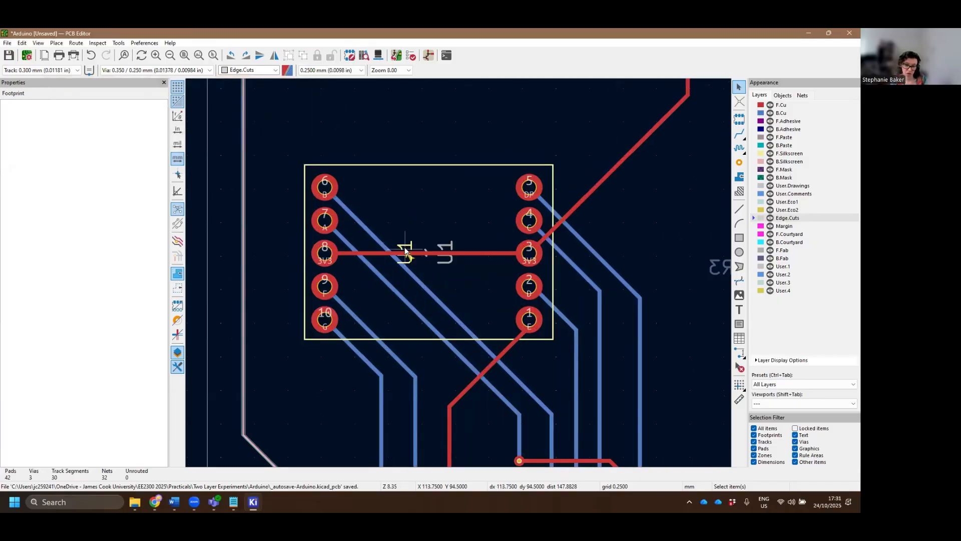
left_click(405, 253)
double_click(411, 246)
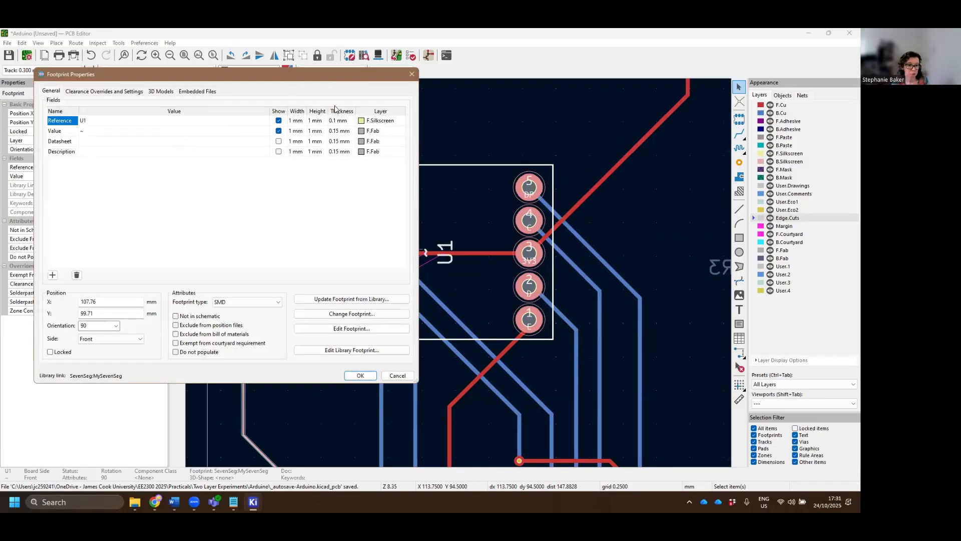
left_click(411, 74)
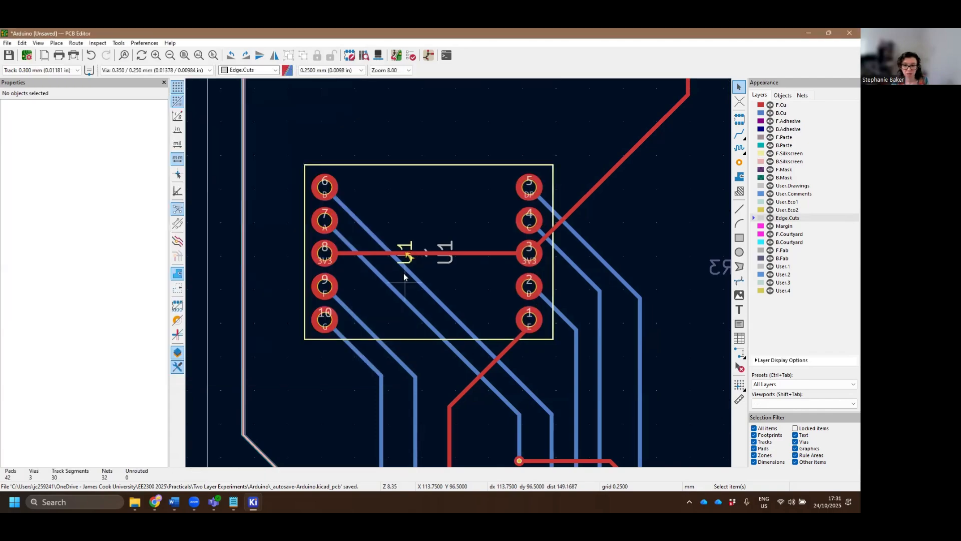
Set the text thickness of the seven-segment display's silkscreen reference U1 to 0.16 mm.
left_click(409, 252)
double_click(410, 253)
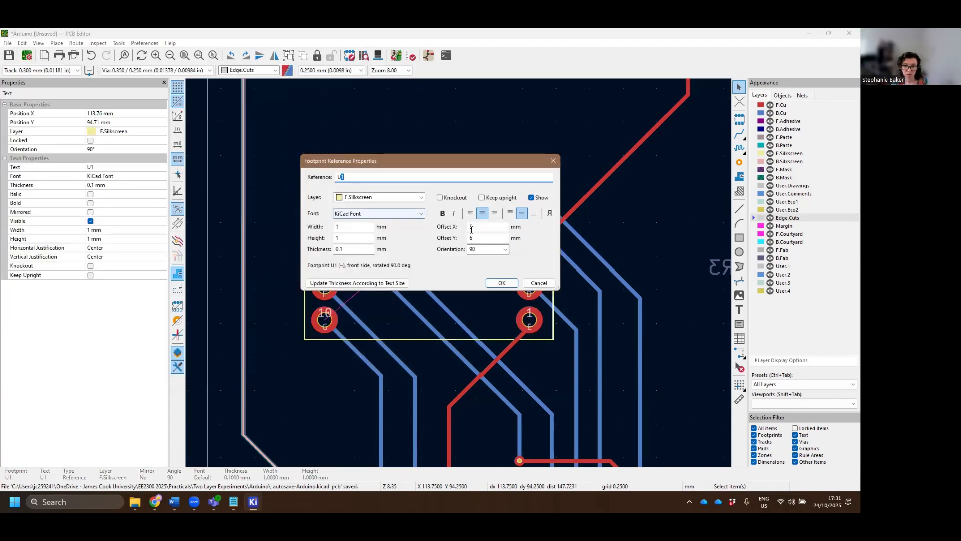
left_click(344, 249)
type("6")
key("Return")
Move the Arduino footprint about 0.5 mm left and 0.5 mm down to centre it within the rectangular board outline.
scroll(467, 266, "down", 3)
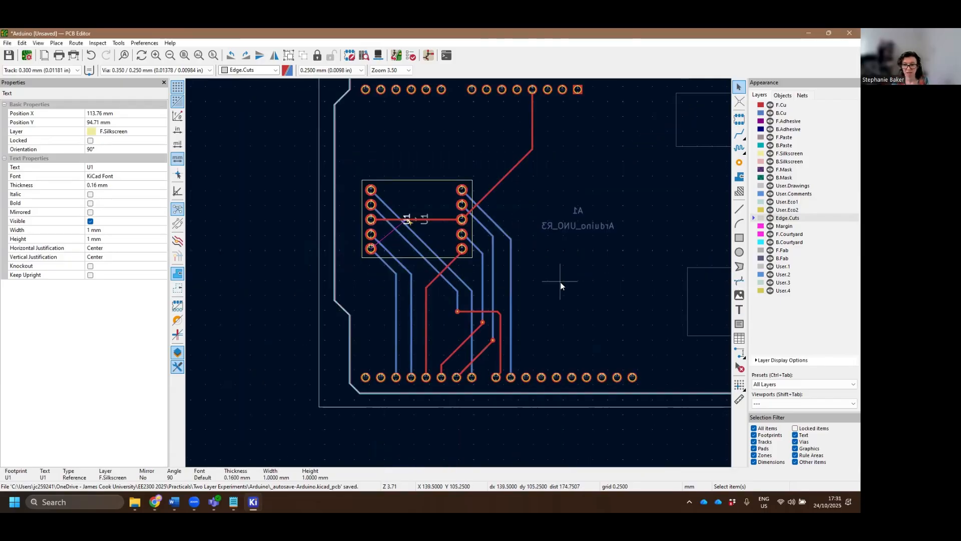
middle_click_drag(560, 282, 514, 299)
left_click(513, 294)
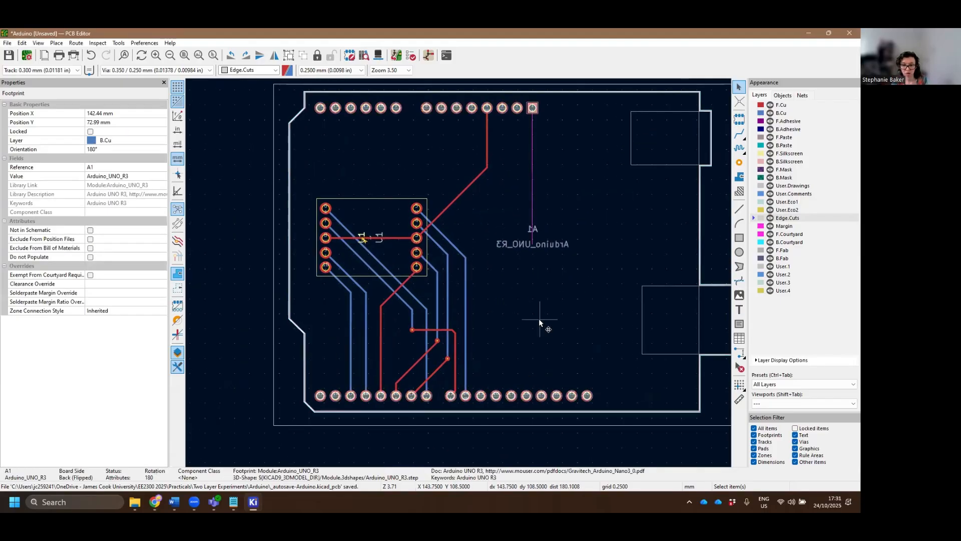
key("m")
left_click(516, 256)
middle_click_drag(525, 264, 501, 263)
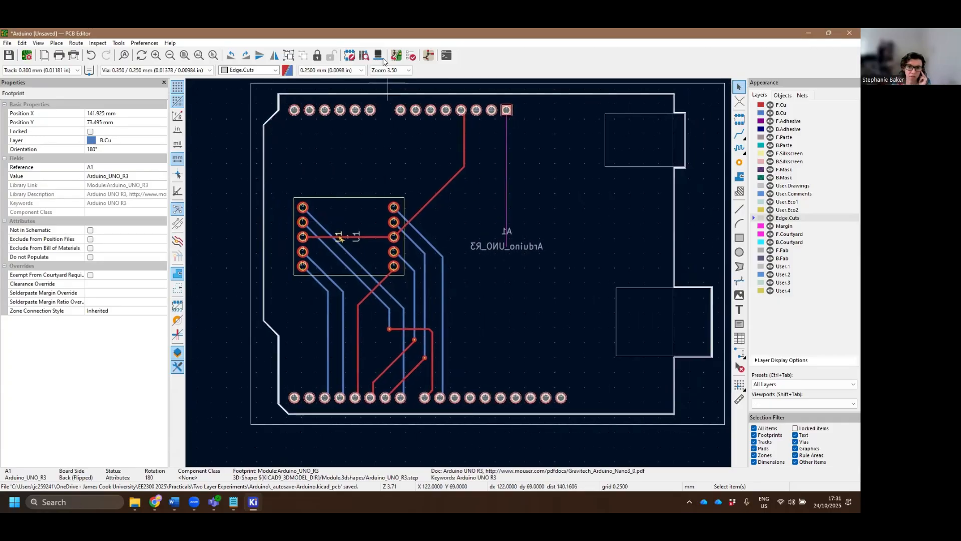
Rerun the design rules check to verify the silkscreen text and footprint changes.
left_click(410, 56)
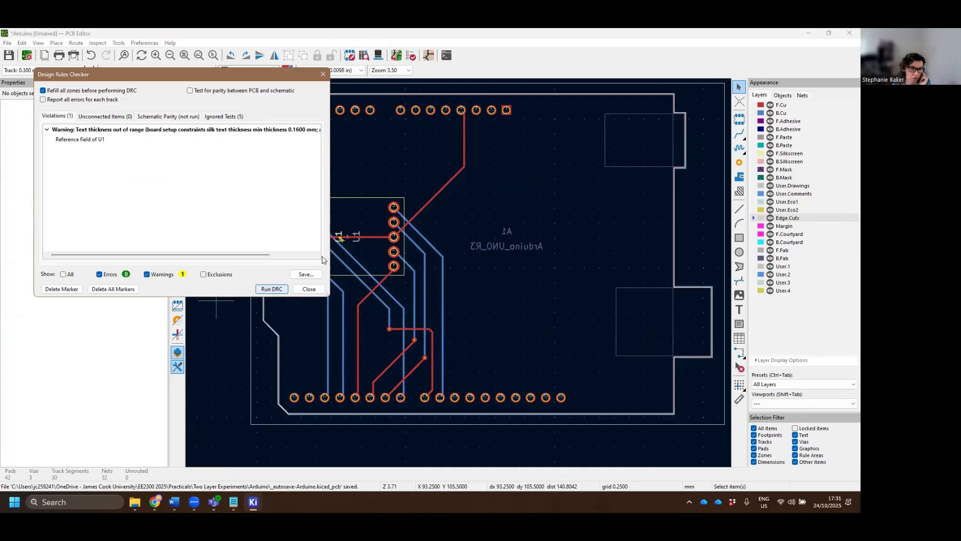
left_click(271, 289)
left_click(308, 289)
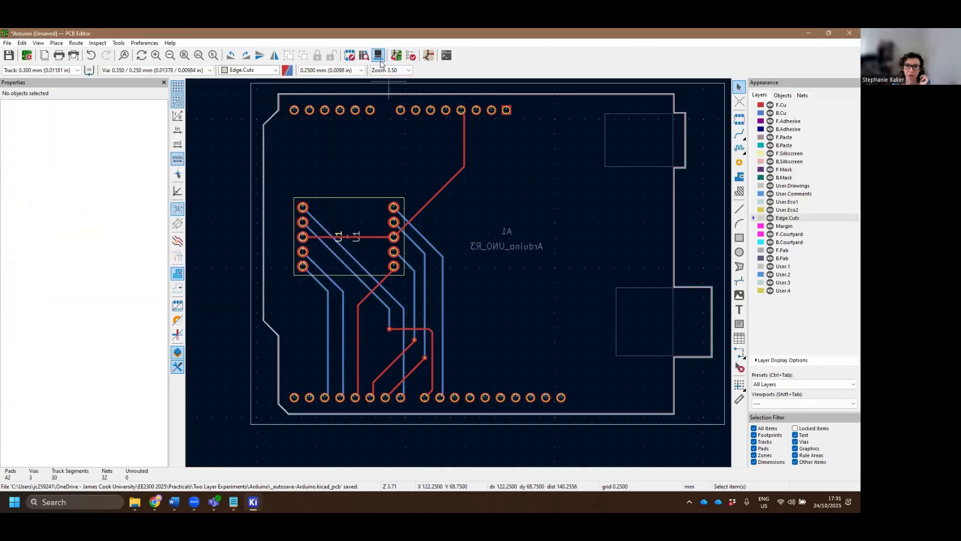
Open the 3D view and inspect the front and back of the board, including its silkscreen, pads and traces.
key("alt+3")
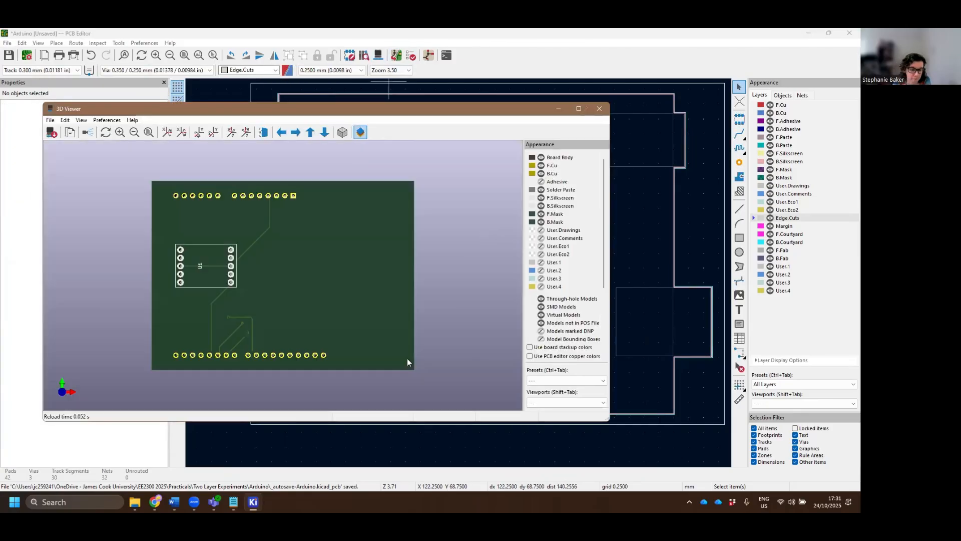
left_click_drag(246, 370, 448, 236)
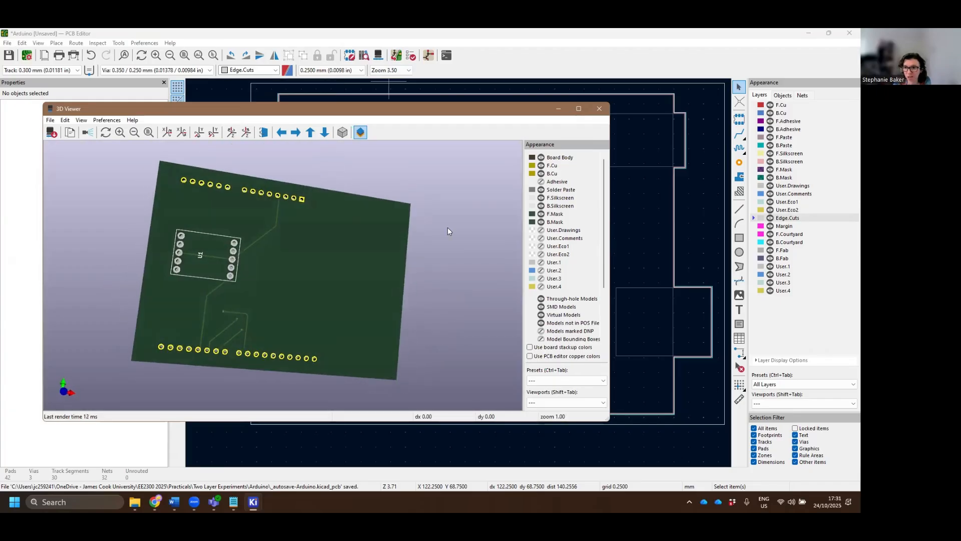
left_click_drag(278, 202, 177, 222)
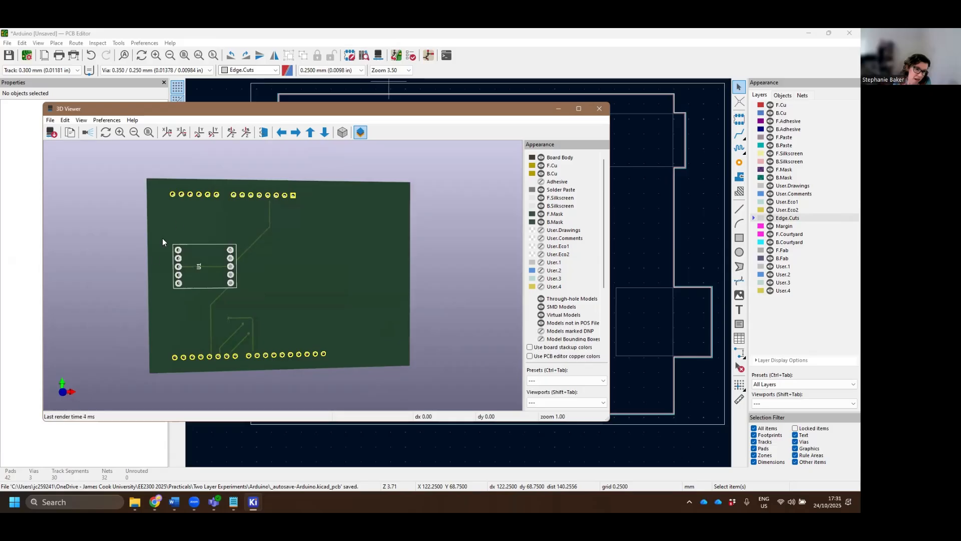
left_click_drag(228, 354, 195, 230)
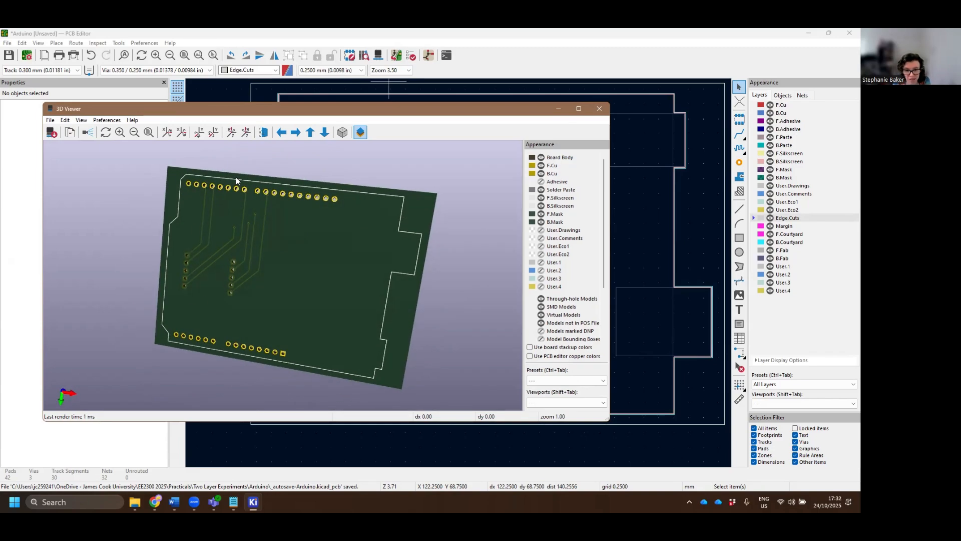
left_click_drag(235, 177, 272, 212)
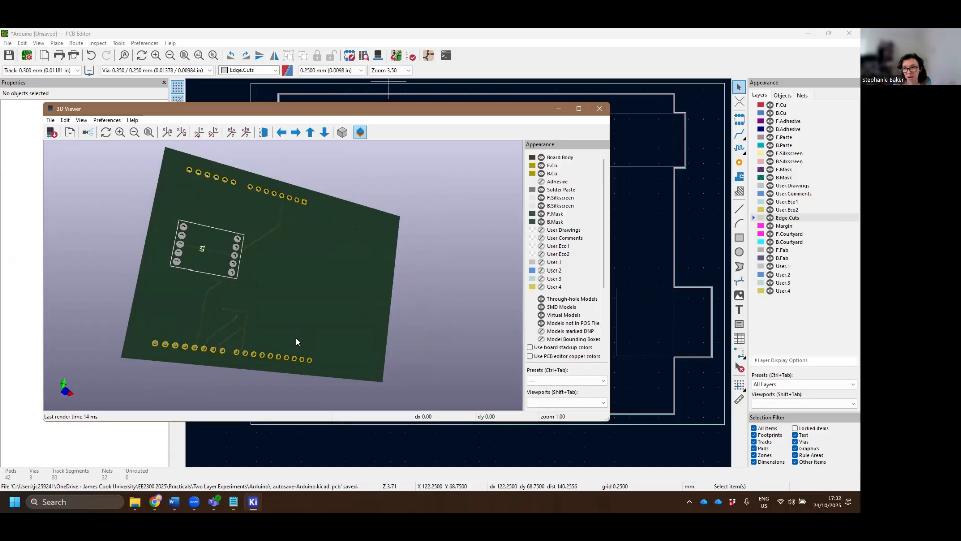
left_click_drag(321, 292, 182, 240)
left_click_drag(270, 250, 306, 247)
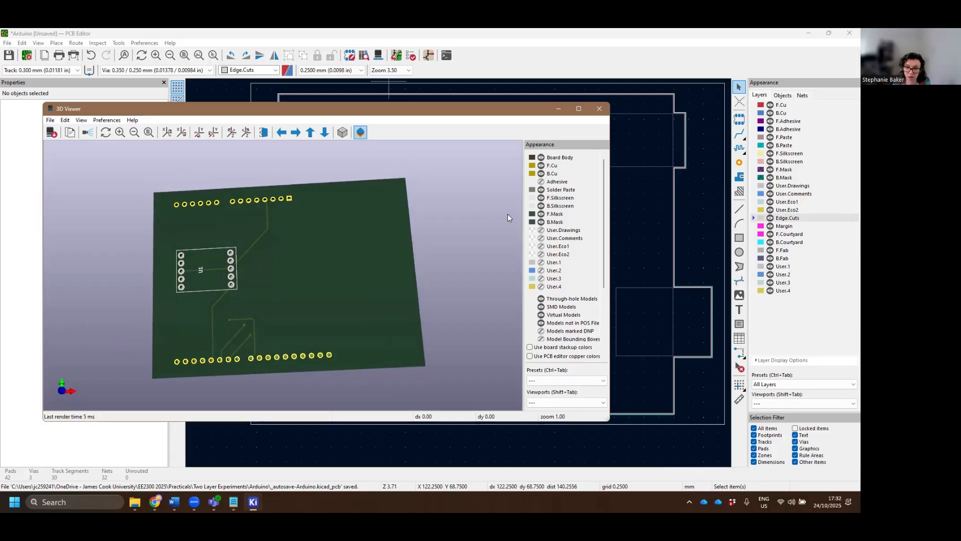
left_click_drag(508, 215, 499, 172)
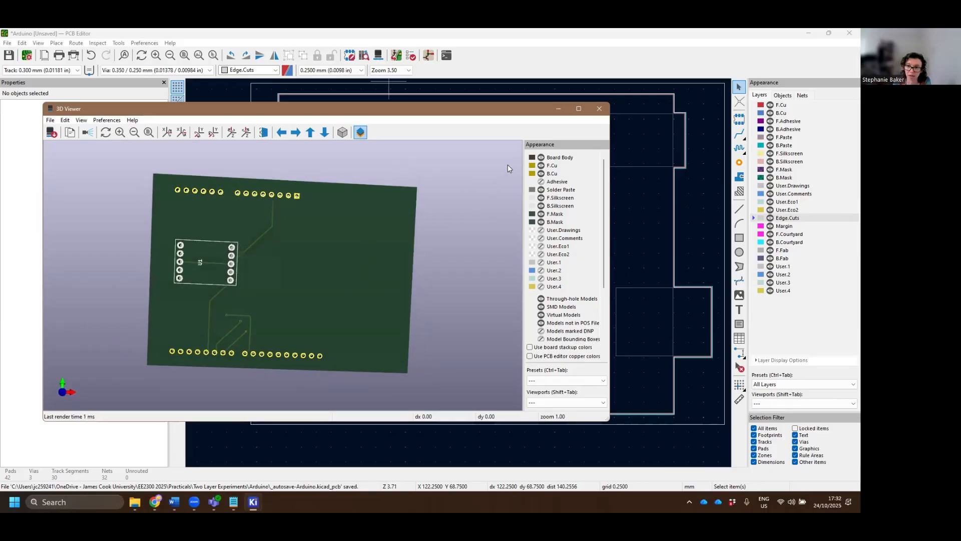
left_click(598, 109)
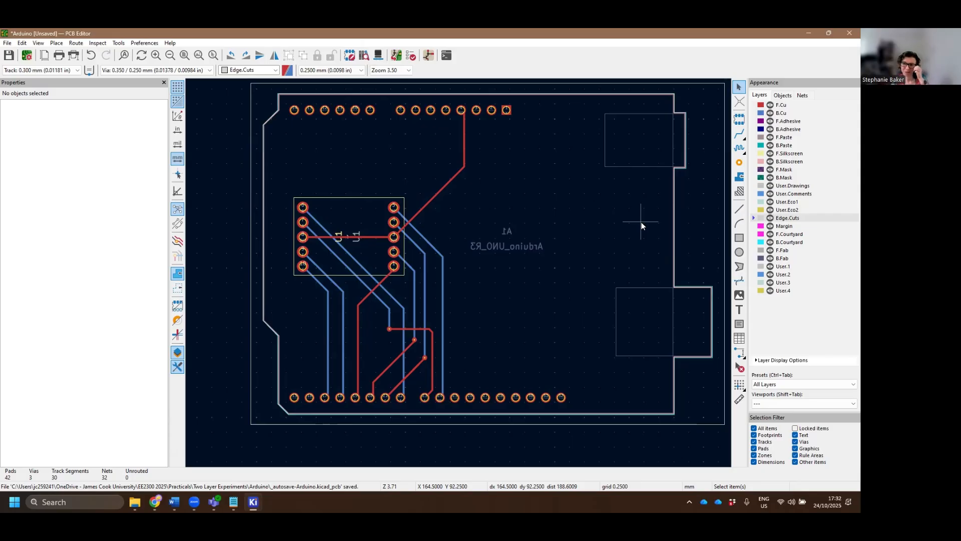
Start a new board text containing the designer's name and assign it to the F.Silkscreen layer.
left_click(739, 309)
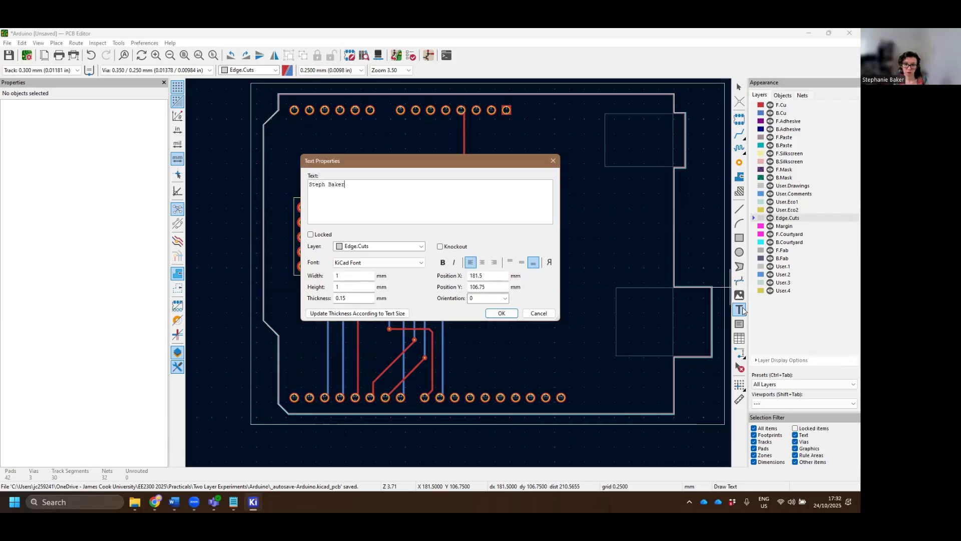
left_click(385, 246)
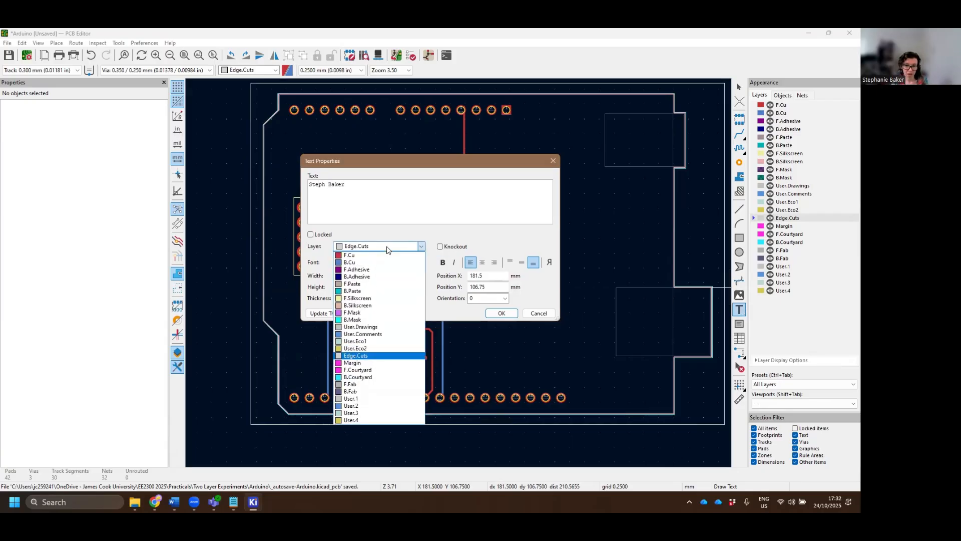
left_click(377, 298)
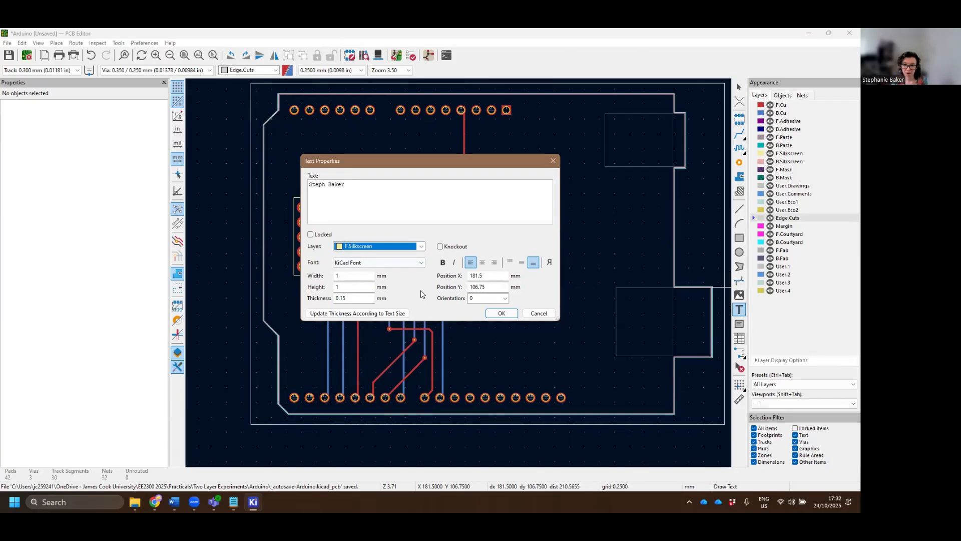
Set the name text's thickness to 0.16 mm and its width to 1 mm.
left_click(351, 298)
key("BackSpace")
type("6")
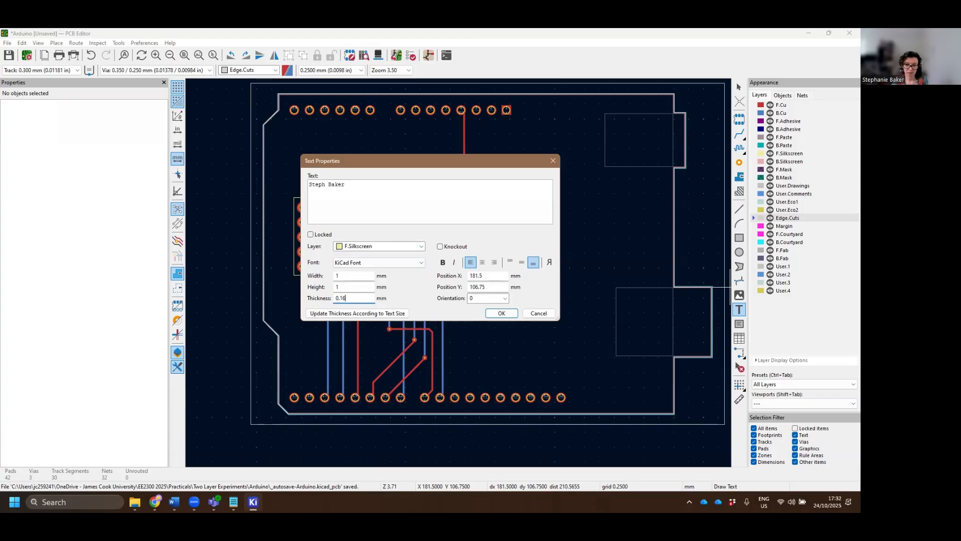
type("1")
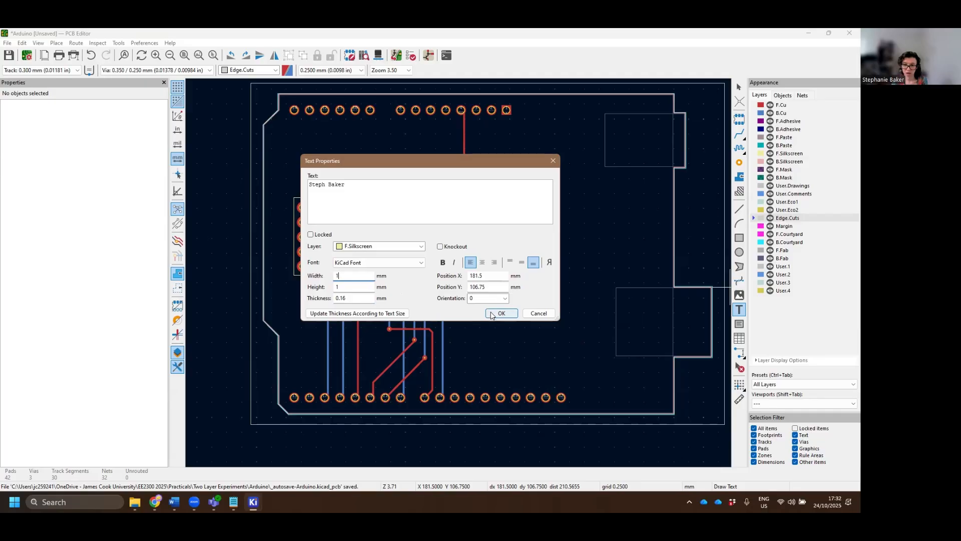
Make the name text bold with 0.2 mm thickness and place it near the lower-right corner of the Arduino outline.
left_click(443, 263)
left_click(443, 263)
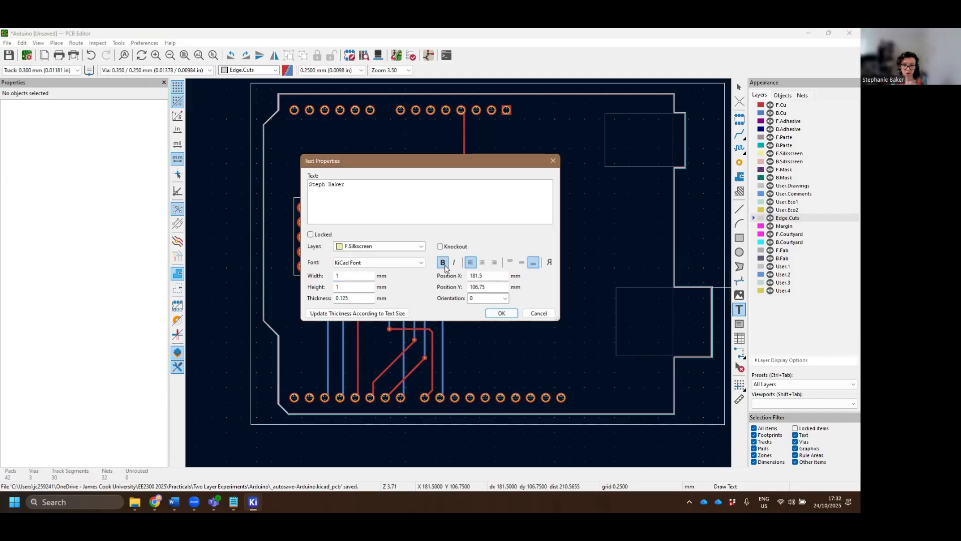
left_click(442, 263)
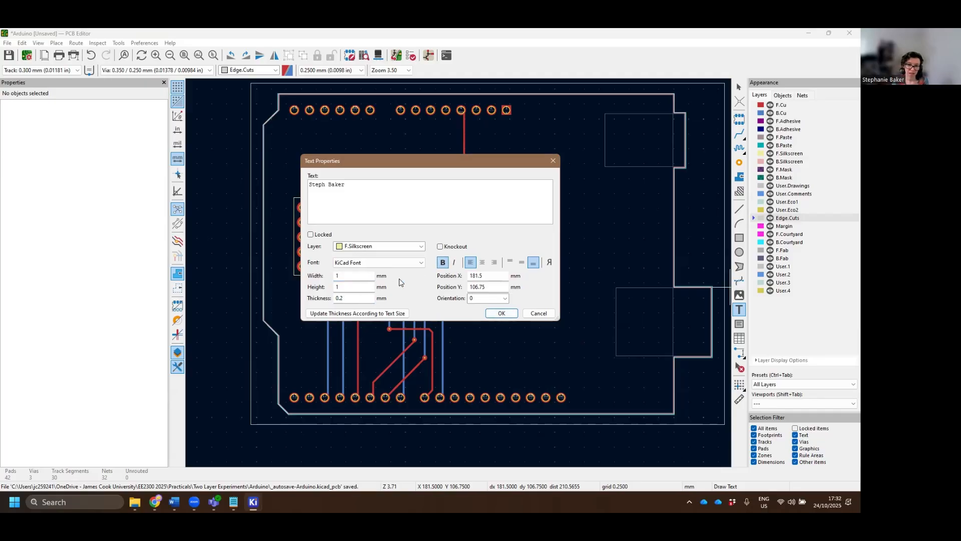
left_click(500, 313)
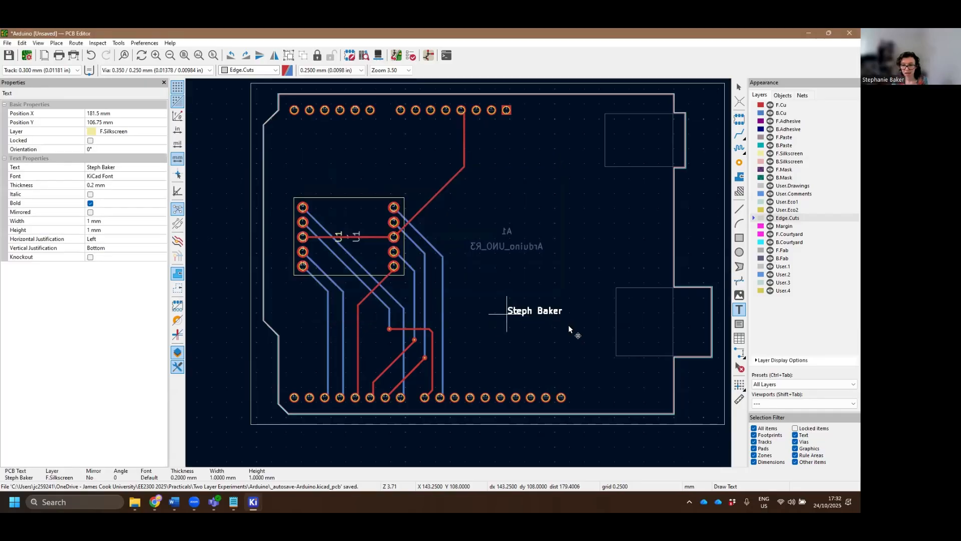
left_click(598, 397)
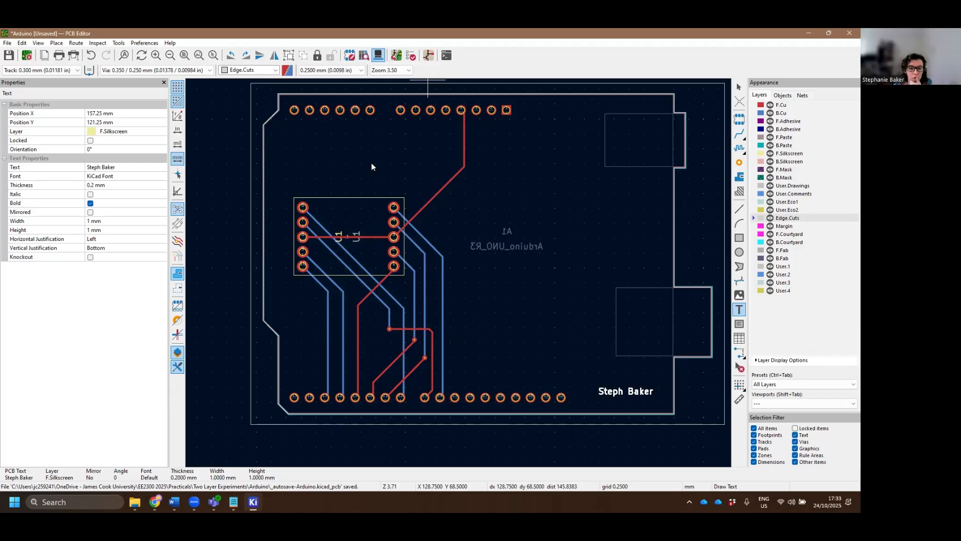
Check the silkscreen name label in the board's 3D view.
key("alt+3")
mouse_move(322, 294)
left_mouse_down()
mouse_move(289, 254)
mouse_move(356, 289)
mouse_move(315, 295)
left_mouse_up()
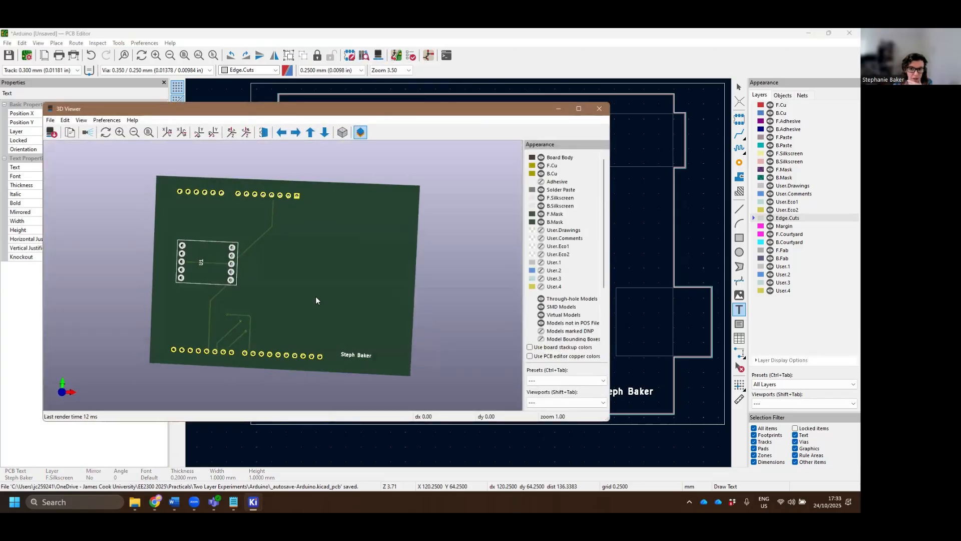
left_click(598, 109)
Examine the shield's numbered Arduino pads, the 3V3 connection and the routed traces and vias up close.
scroll(566, 242, "up", 5)
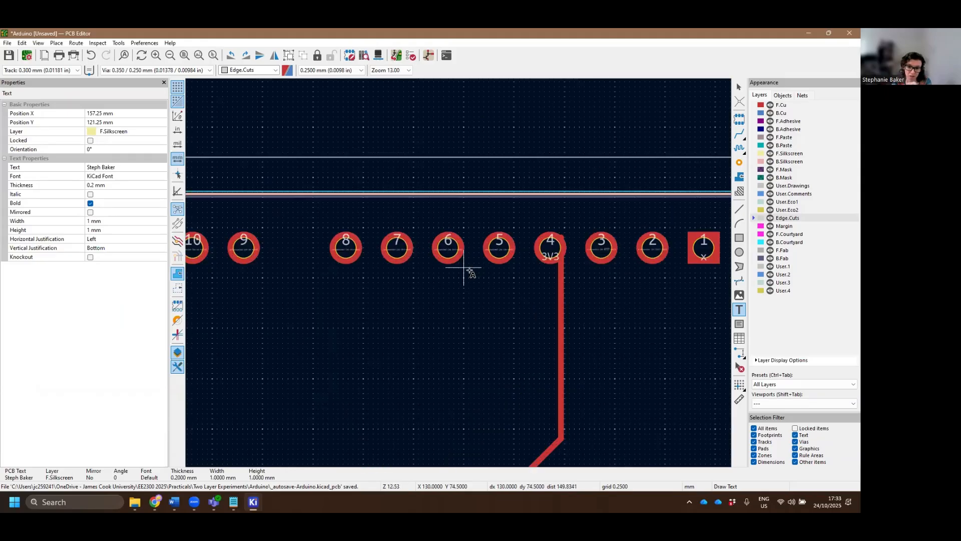
scroll(558, 221, "up", 2)
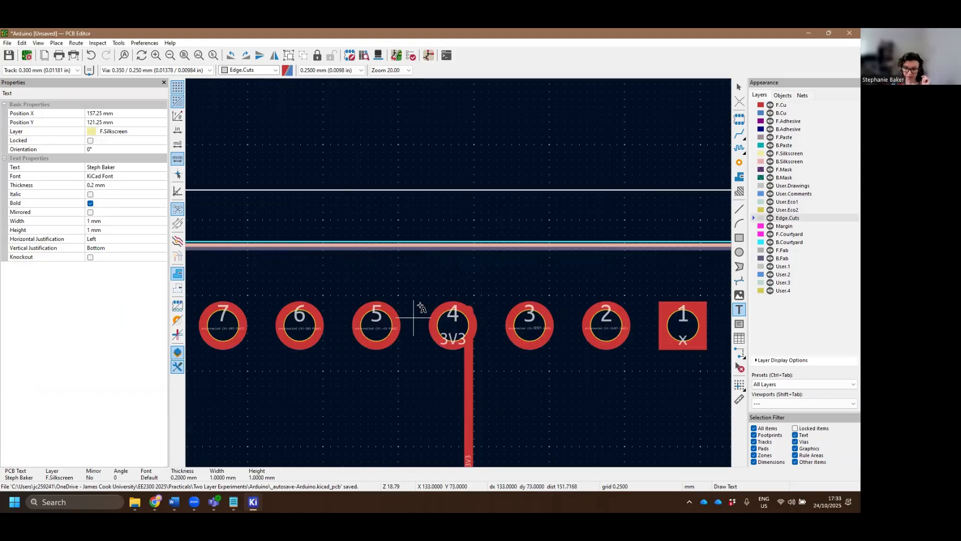
scroll(456, 273, "down", 2)
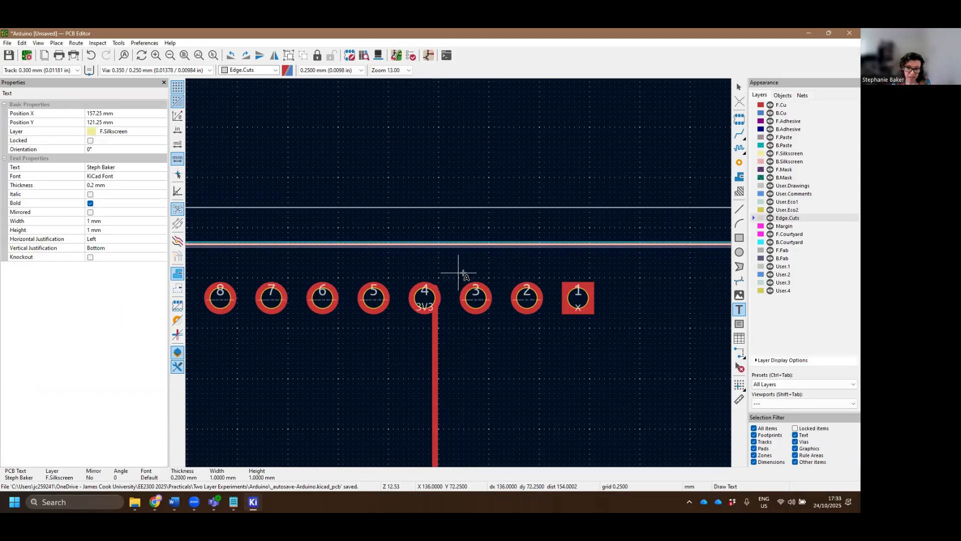
scroll(434, 343, "down", 4)
scroll(441, 326, "up", 3)
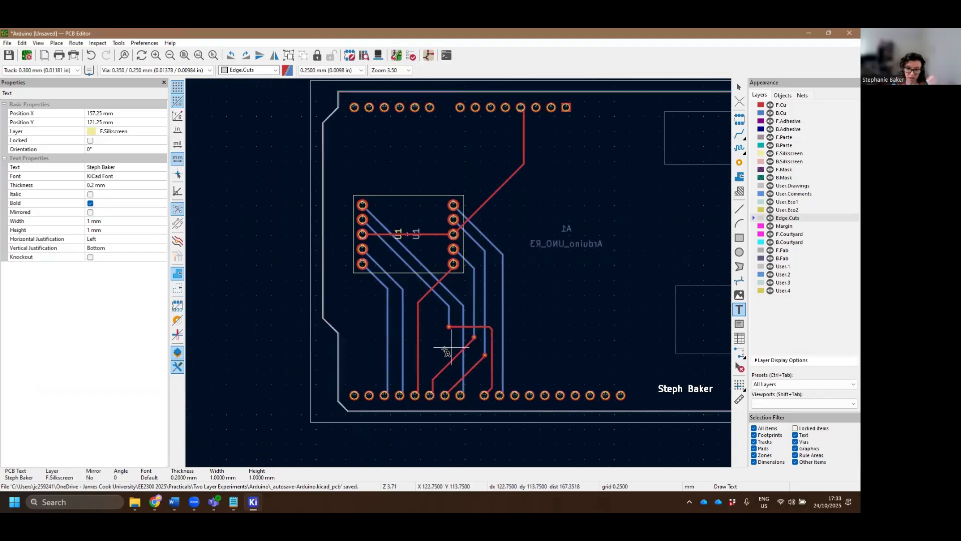
scroll(446, 299, "up", 2)
scroll(498, 347, "down", 3)
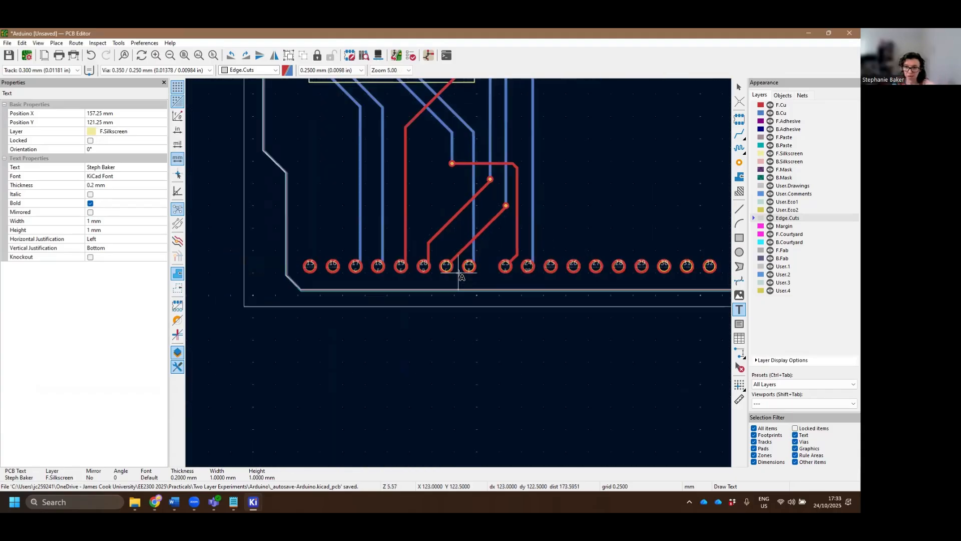
middle_click_drag(368, 214, 351, 288)
middle_click_drag(341, 241, 341, 271)
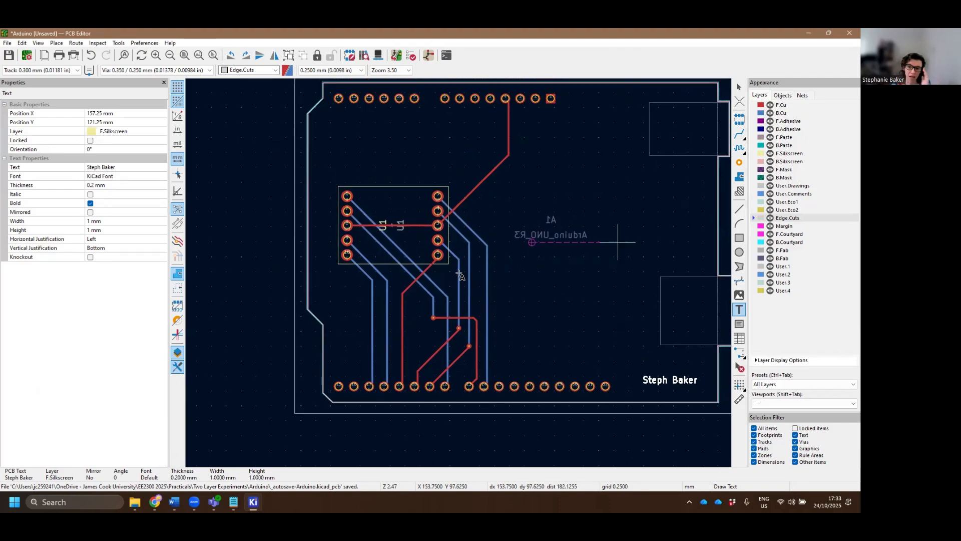
scroll(546, 245, "down", 2)
key("Escape")
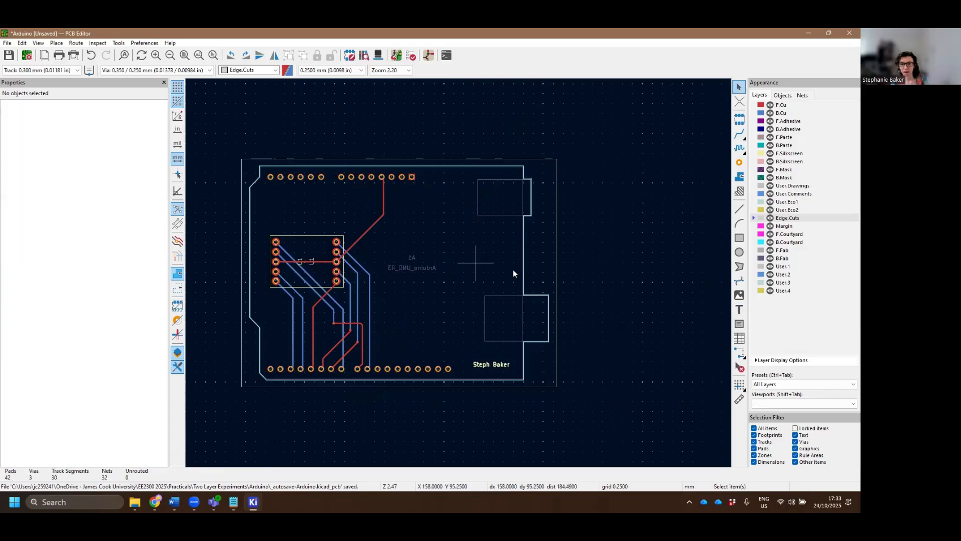
middle_click_drag(512, 266, 543, 278)
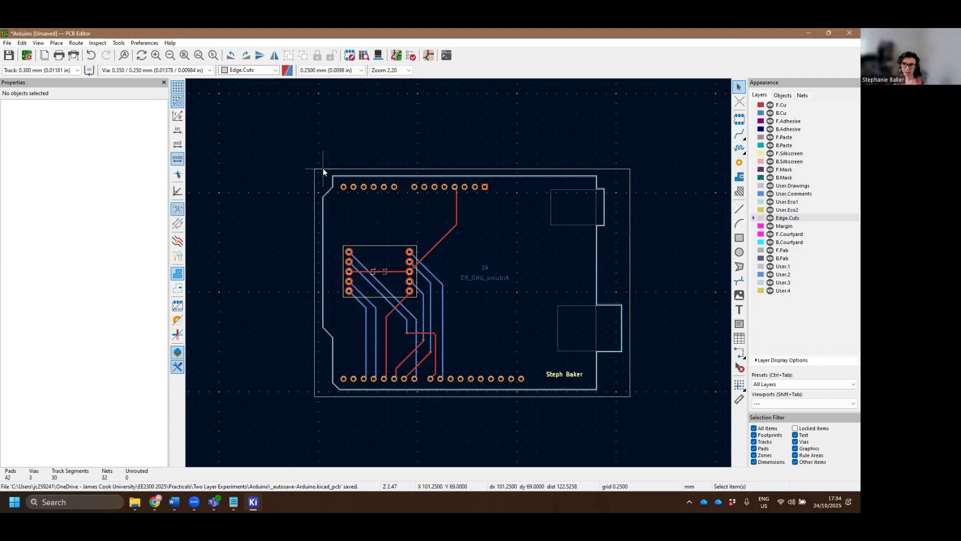
Open the existing project JLC Demo Video.kicad_pro from the Two Layer Demo Ground Plane folder, saving the changes to Arduino.kicad_sch.
left_click(253, 500)
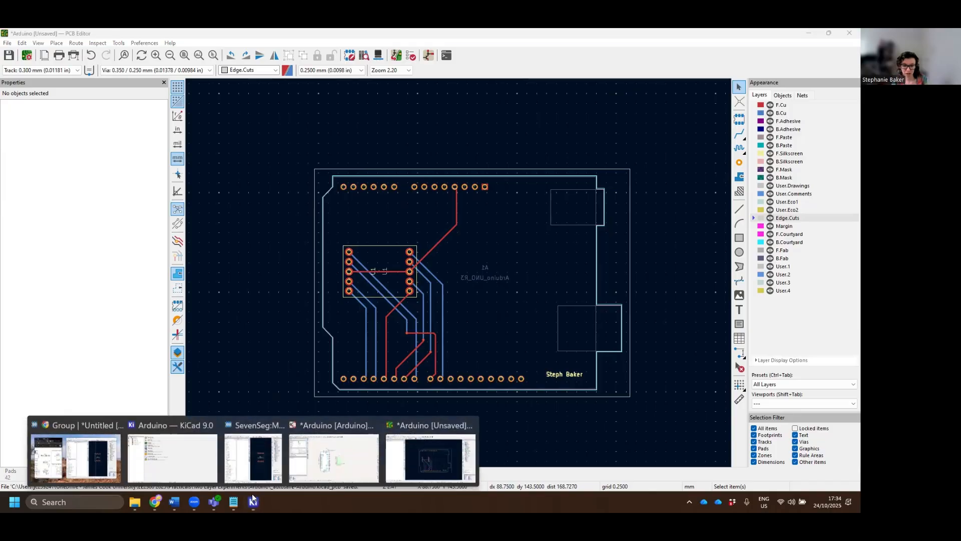
left_click(173, 455)
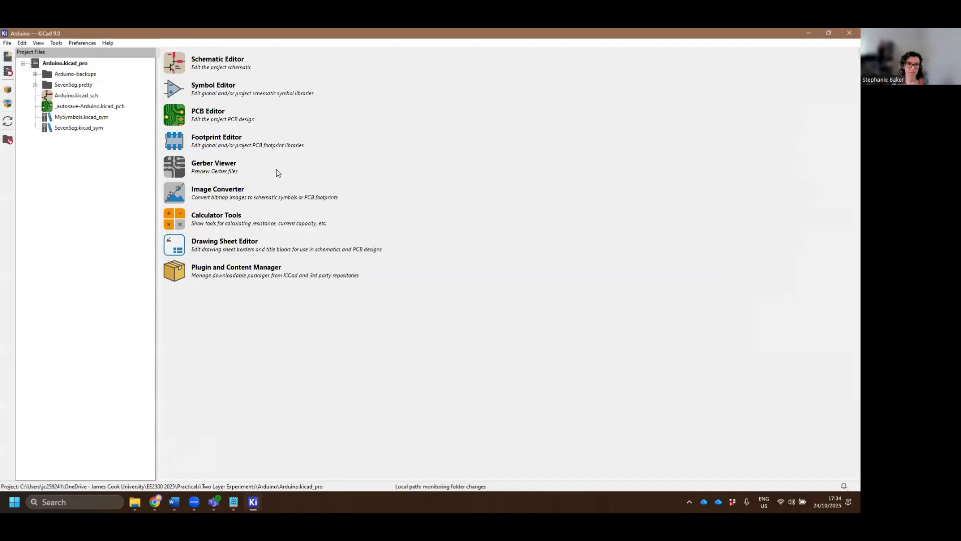
left_click(7, 43)
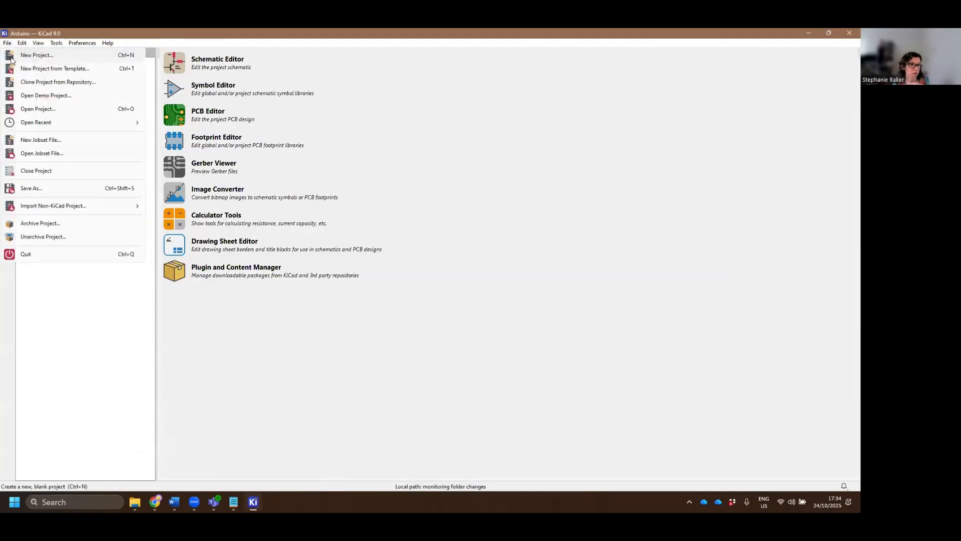
left_click(50, 109)
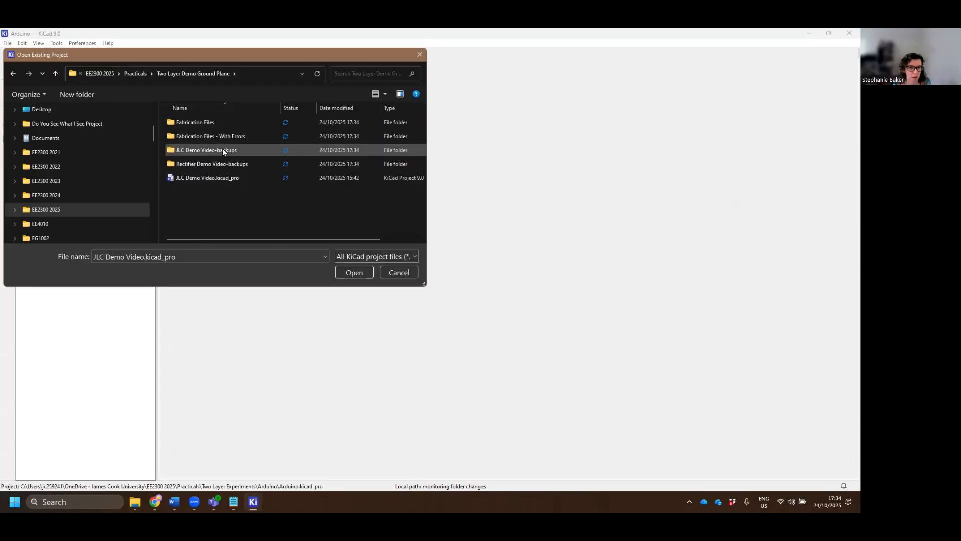
double_click(234, 178)
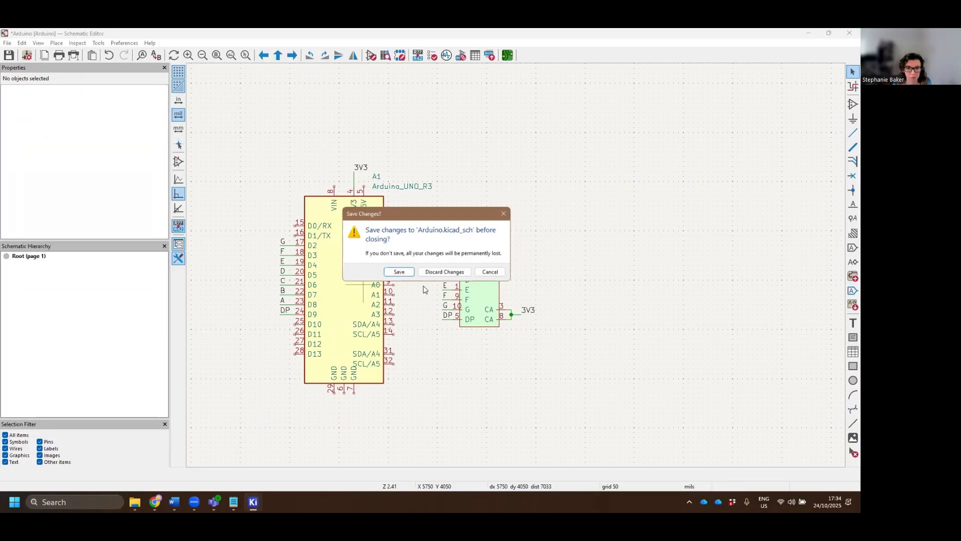
left_click(399, 273)
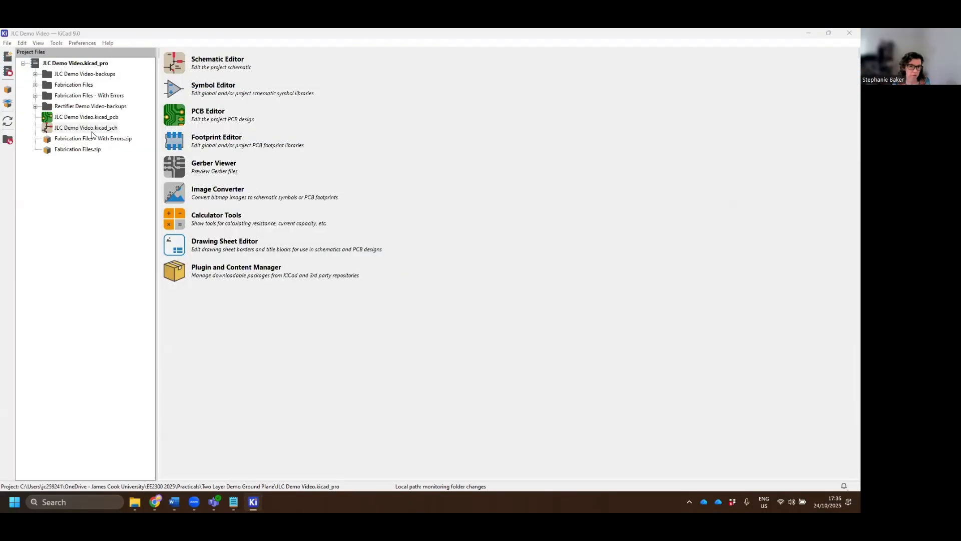
Open the JLC Demo Video schematic and inspect its diode bridge rectifier circuit.
double_click(91, 128)
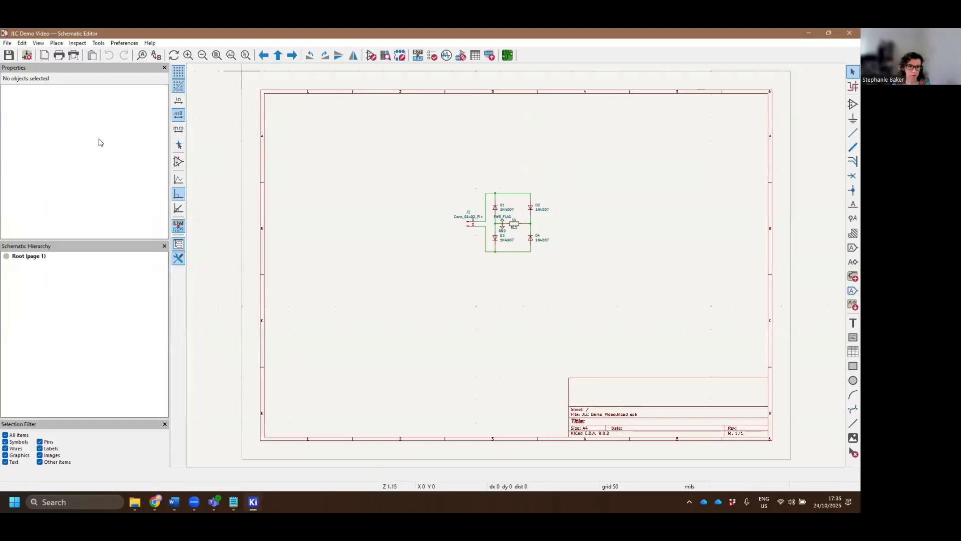
scroll(518, 269, "up", 2)
left_click_drag(530, 274, 338, 348)
mouse_move(511, 275)
middle_mouse_down()
mouse_move(356, 359)
mouse_move(324, 363)
middle_mouse_up()
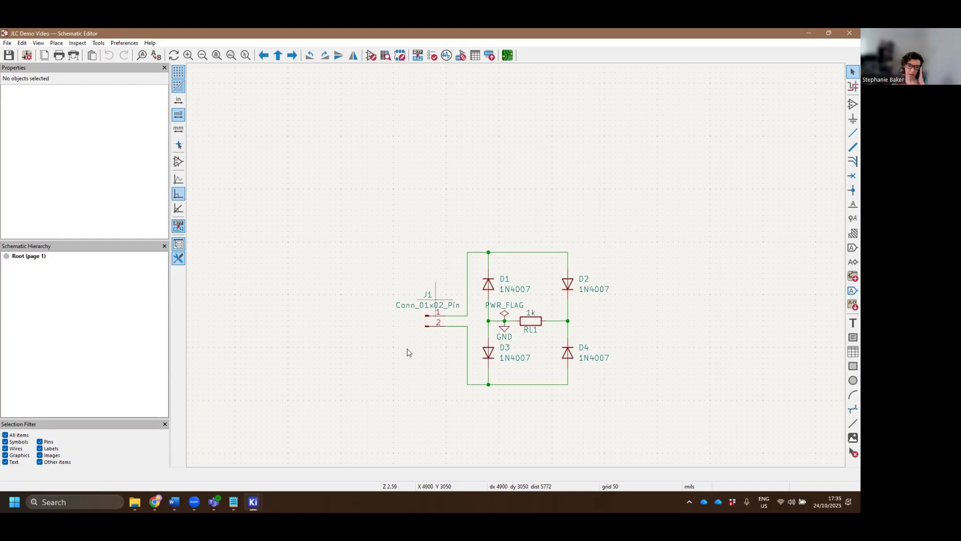
middle_click_drag(354, 442, 305, 425)
Switch to the project's PCB layout and review the design-rule constraints in Board Setup.
left_click(253, 501)
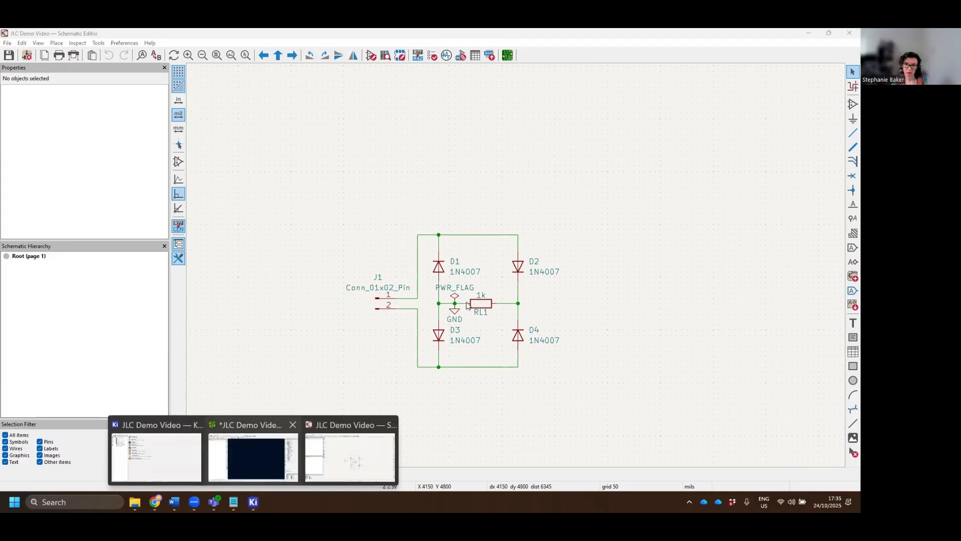
left_click(507, 55)
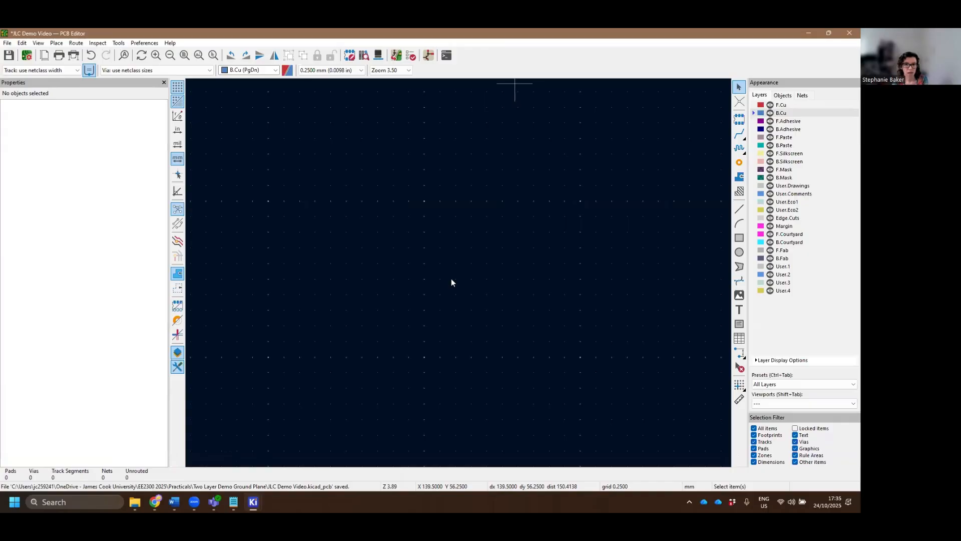
scroll(458, 274, "up", 3)
scroll(459, 274, "down", 1)
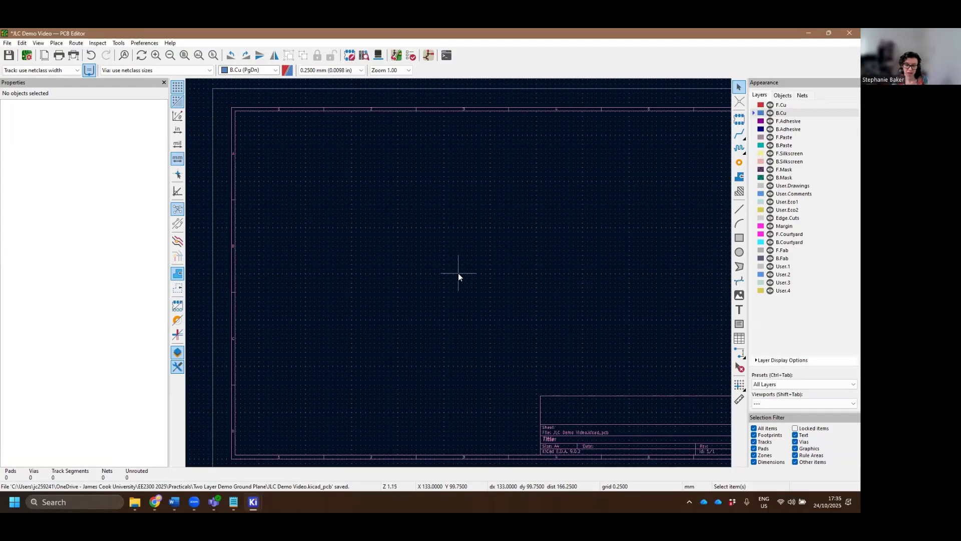
left_click(26, 56)
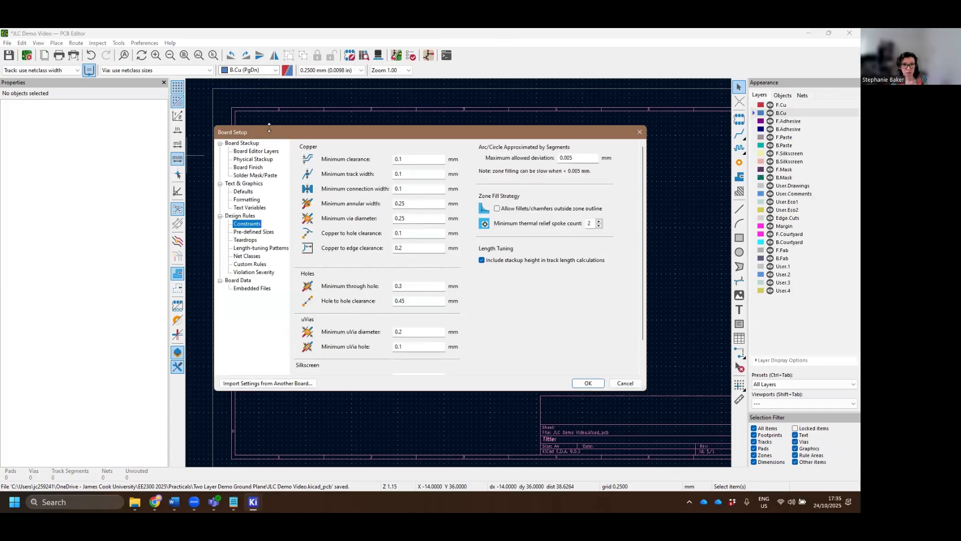
left_click_drag(269, 127, 270, 172)
left_click(641, 177)
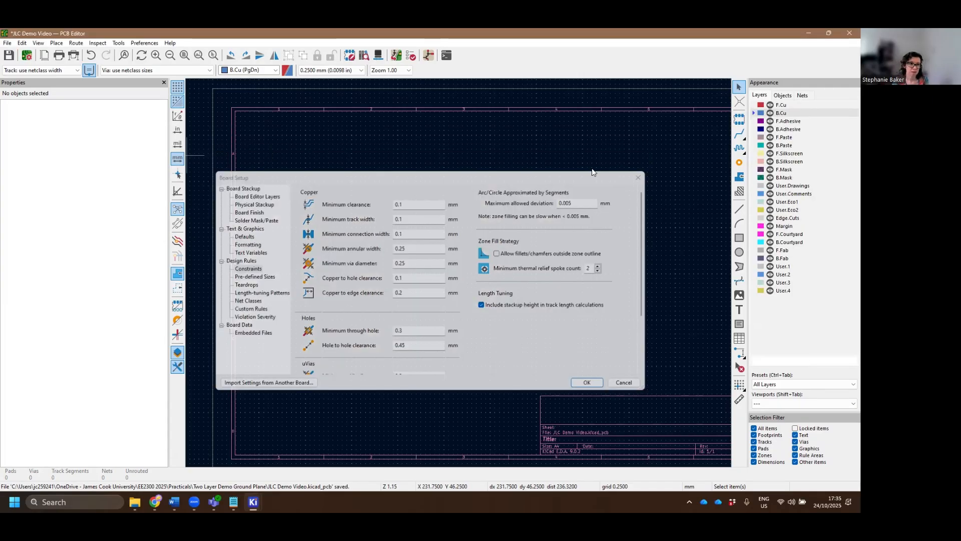
Select the 0.200 mm track width and keep the vias on netclass sizes.
left_click(59, 70)
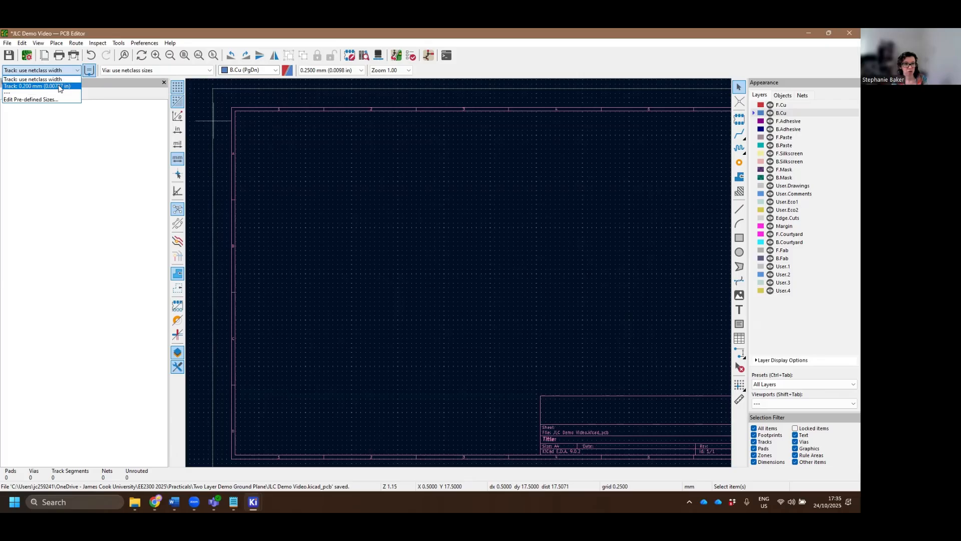
left_click(59, 86)
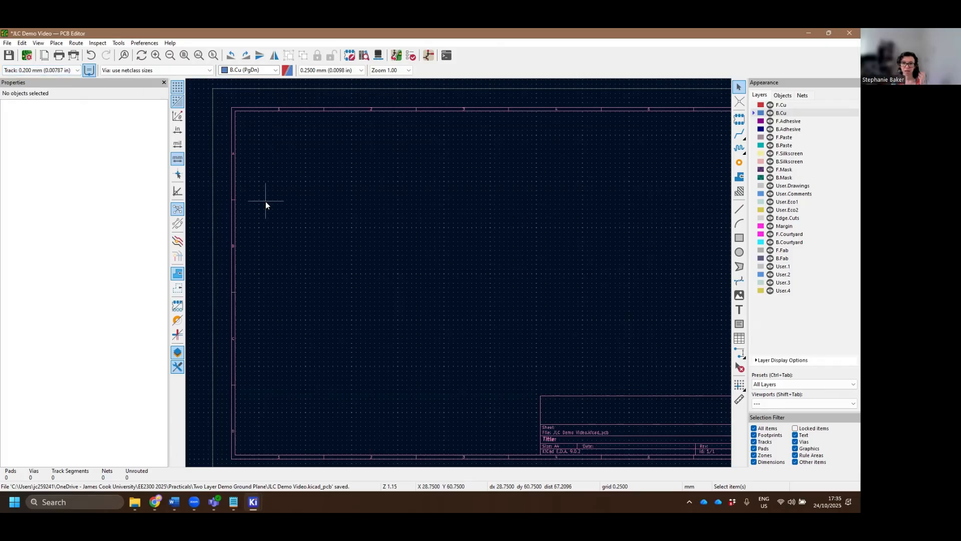
scroll(265, 201, "up", 2)
scroll(453, 241, "down", 2)
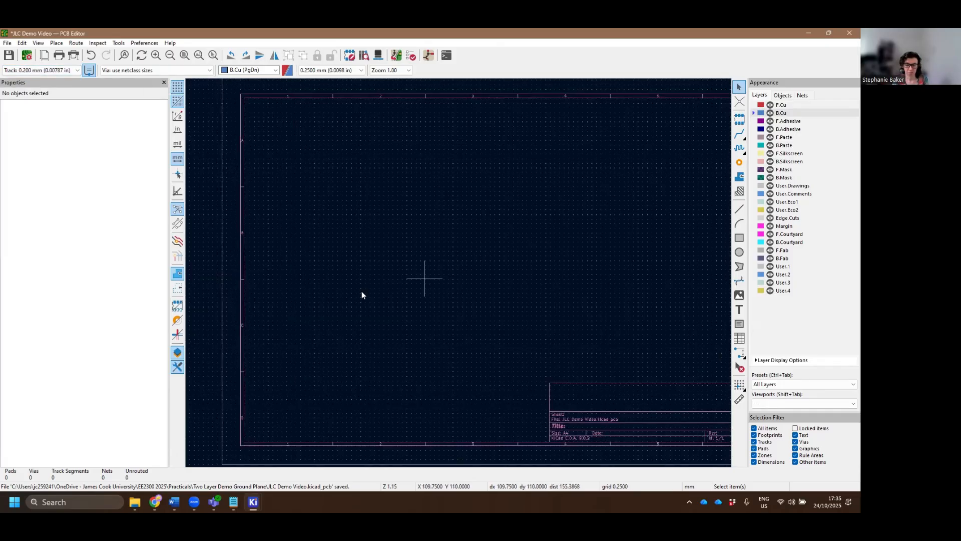
left_click(182, 71)
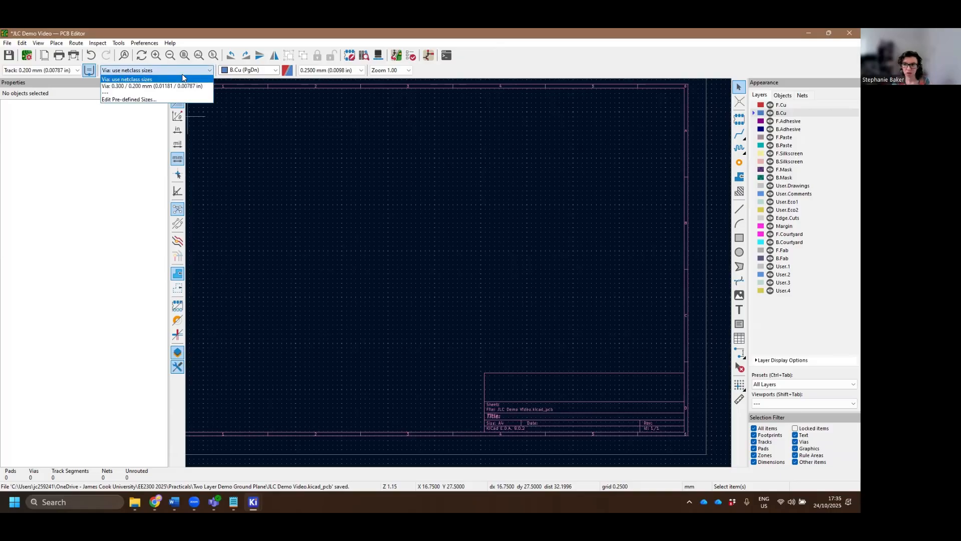
left_click(182, 78)
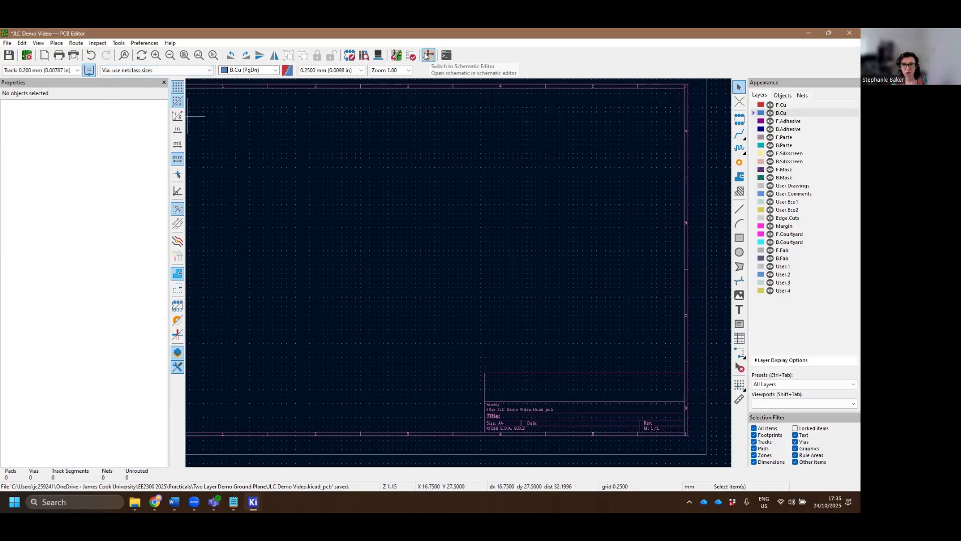
Update the PCB from the schematic and place the imported group of footprints on the sheet.
left_click(433, 59)
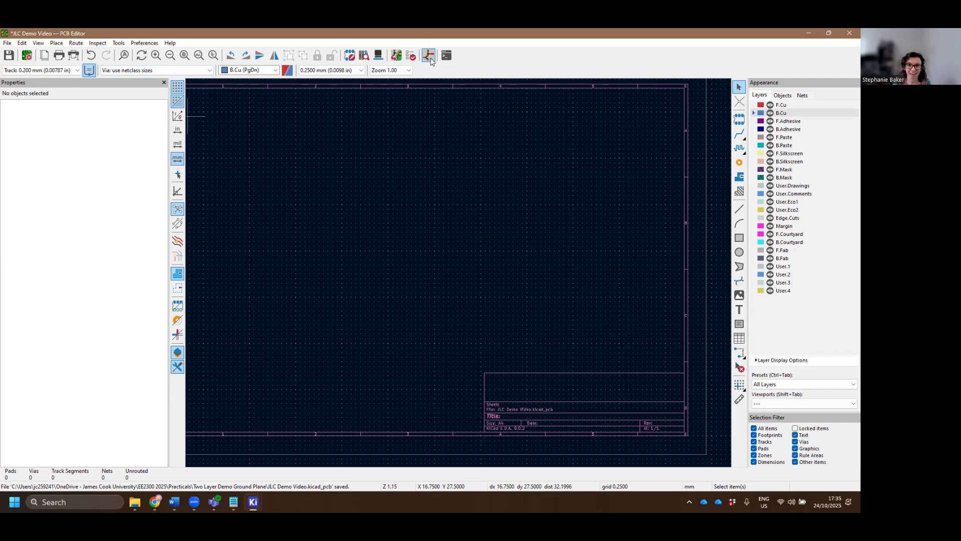
left_click(396, 55)
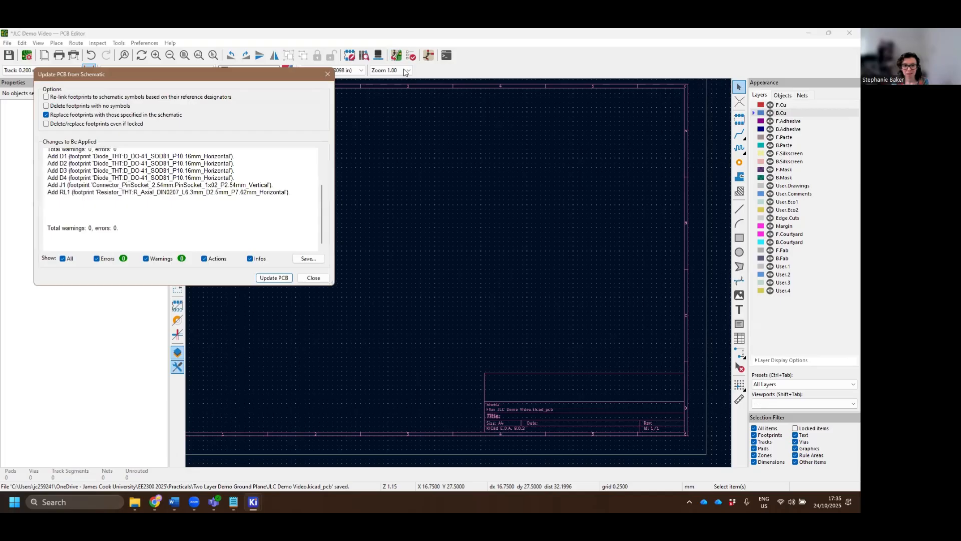
left_click(274, 277)
left_click(313, 278)
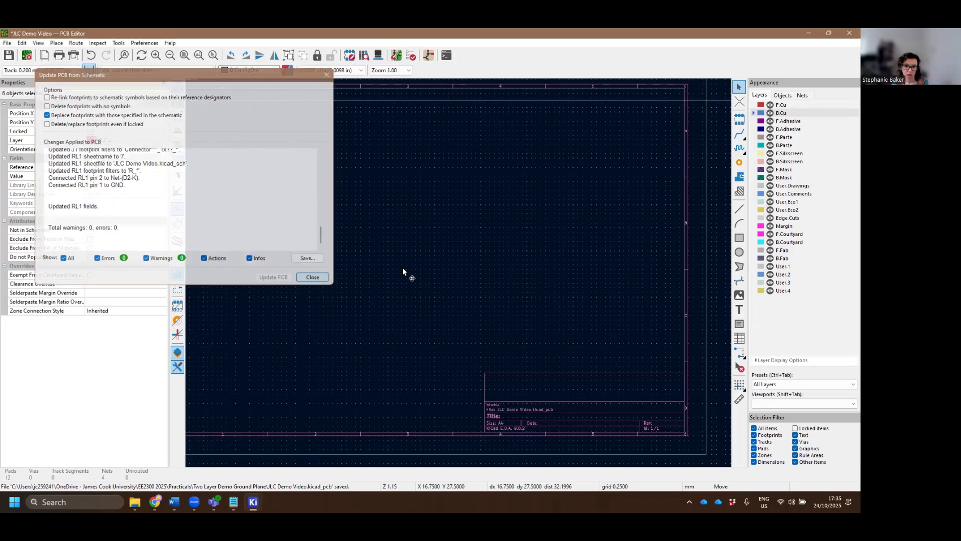
left_click(403, 264)
scroll(331, 252, "up", 3)
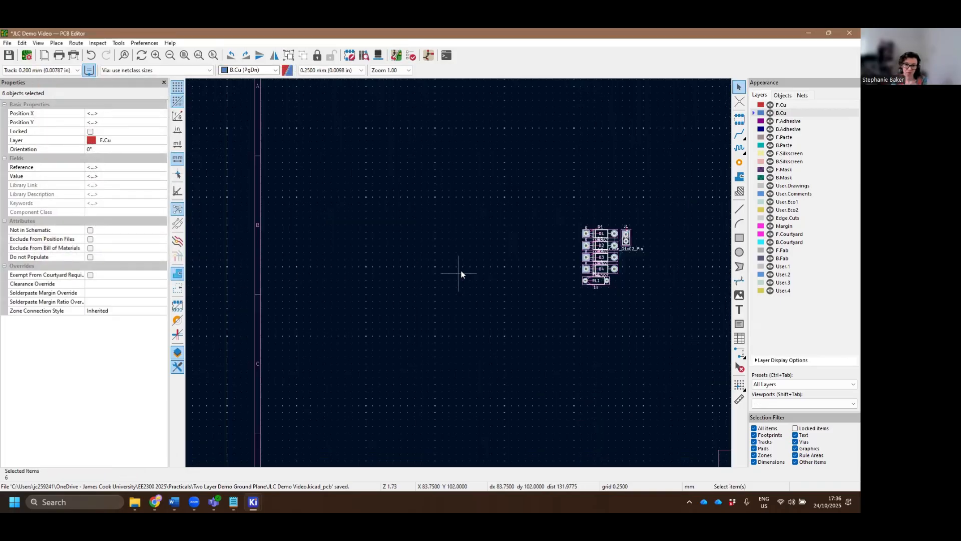
scroll(459, 274, "up", 3)
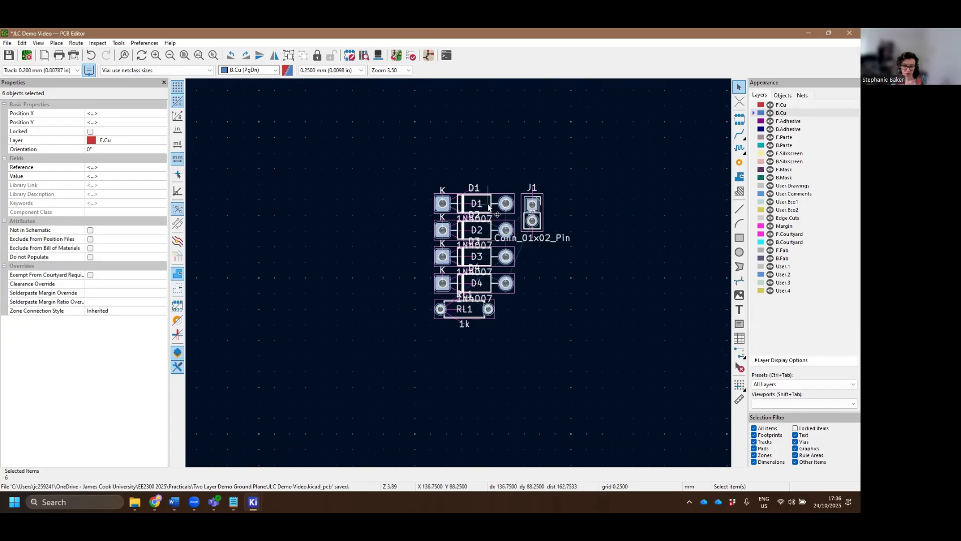
Move diodes D1 and D2 out of the stack and stand them vertically side by side, D1's cathode up and D2's cathode down.
key("r")
key("ctrl+z")
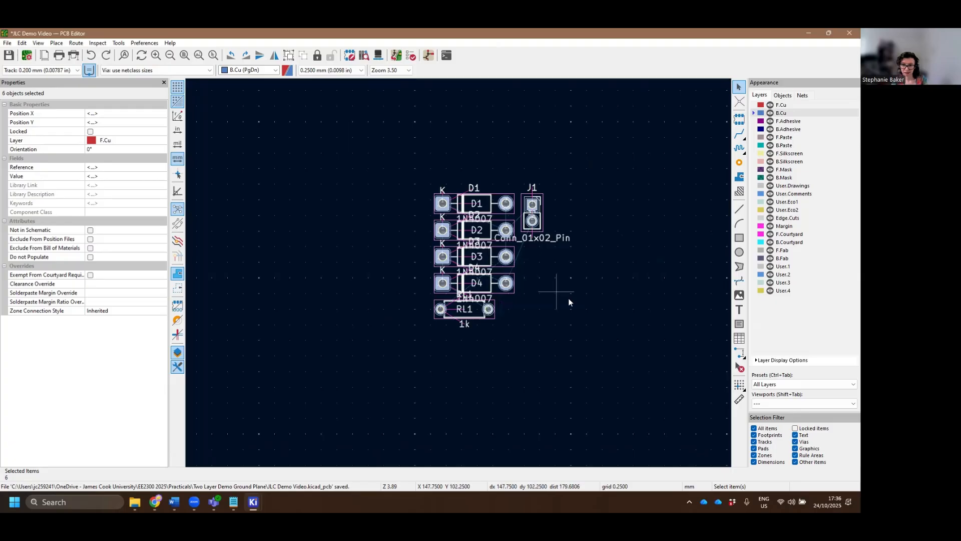
left_click(488, 206)
left_click_drag(488, 206, 365, 244)
key("r")
key("r")
key("r")
left_click_drag(474, 231, 393, 241)
key("r")
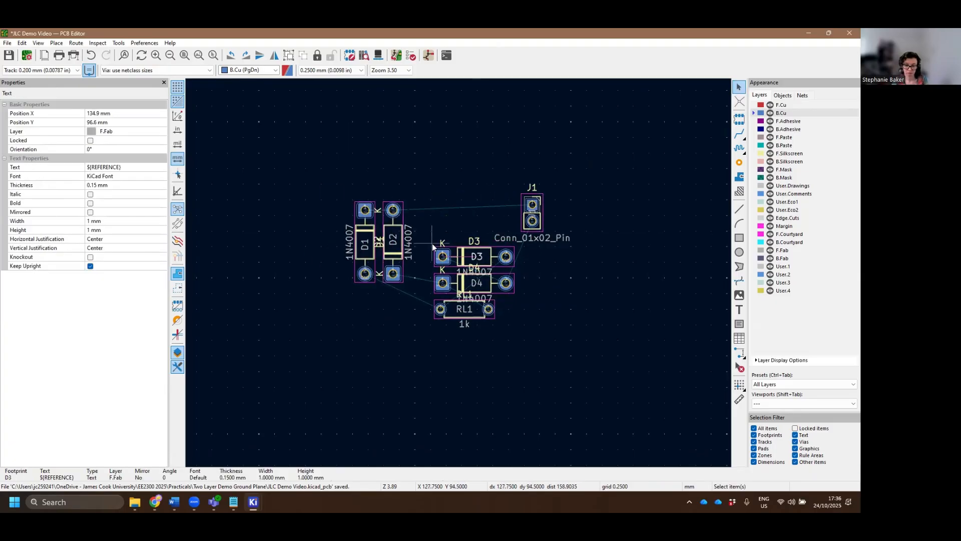
Stand diodes D3 and D4 vertically in the row beside D2, with D3's cathode up and D4's cathode down.
left_click_drag(474, 257, 420, 240)
key("r")
key("r")
key("r")
key("r")
left_click_drag(474, 283, 445, 243)
key("r")
key("r")
key("r")
Place resistor RL1 vertically to the right of D4 and connector J1 to the left of D1.
left_click_drag(464, 309, 469, 248)
left_click_drag(532, 212, 332, 220)
scroll(320, 275, "up", 2)
middle_click_drag(519, 293, 410, 384)
left_click(488, 387)
middle_click_drag(494, 377, 471, 366)
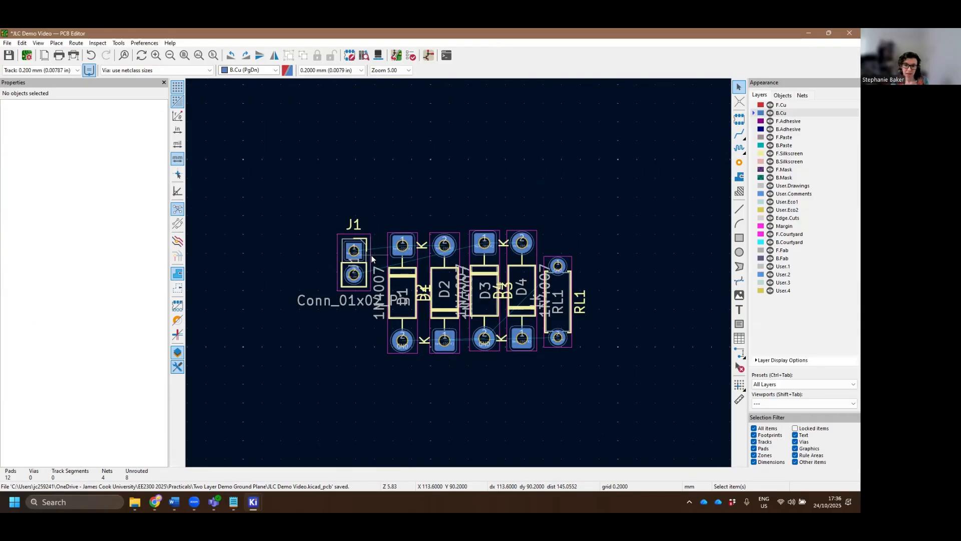
Route back copper tracks from J1 pad 1 through D1 pad 1 to D2 pad 2, and from J1 pad 2 to D4 pad 2.
left_click(354, 251)
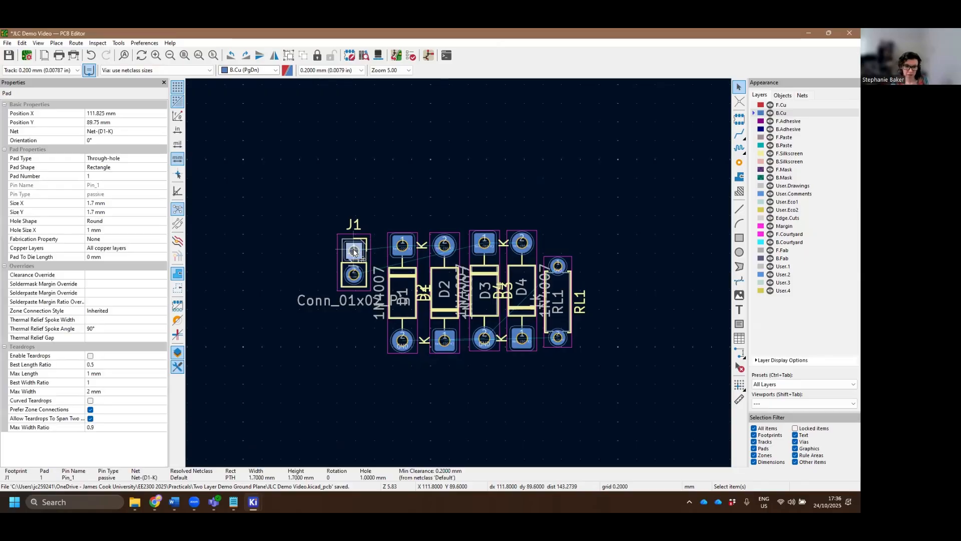
key("x")
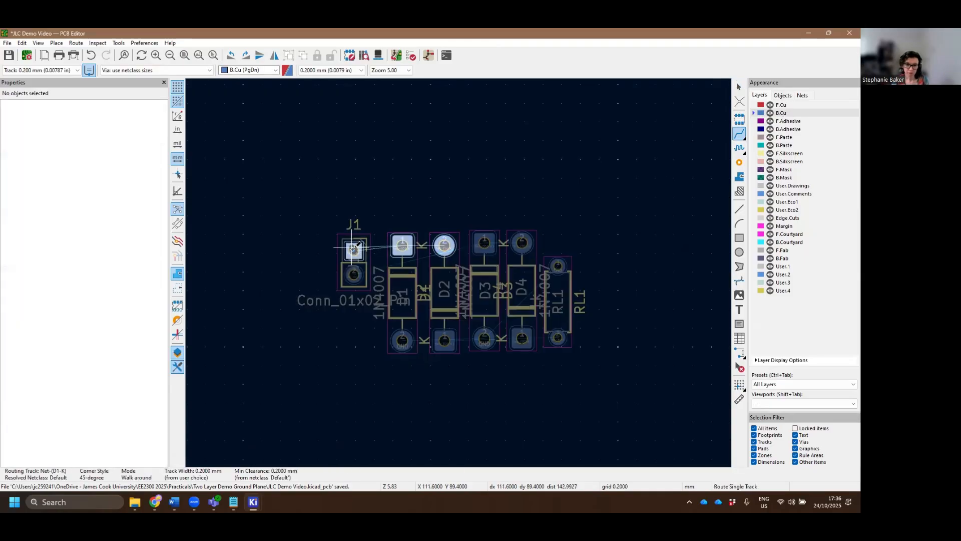
left_click(403, 245)
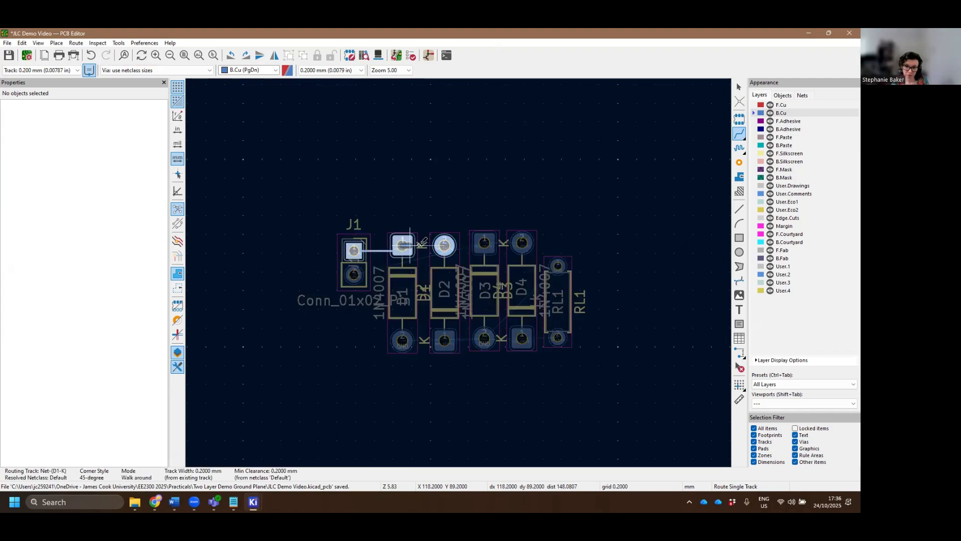
left_click(353, 274)
left_click(522, 243)
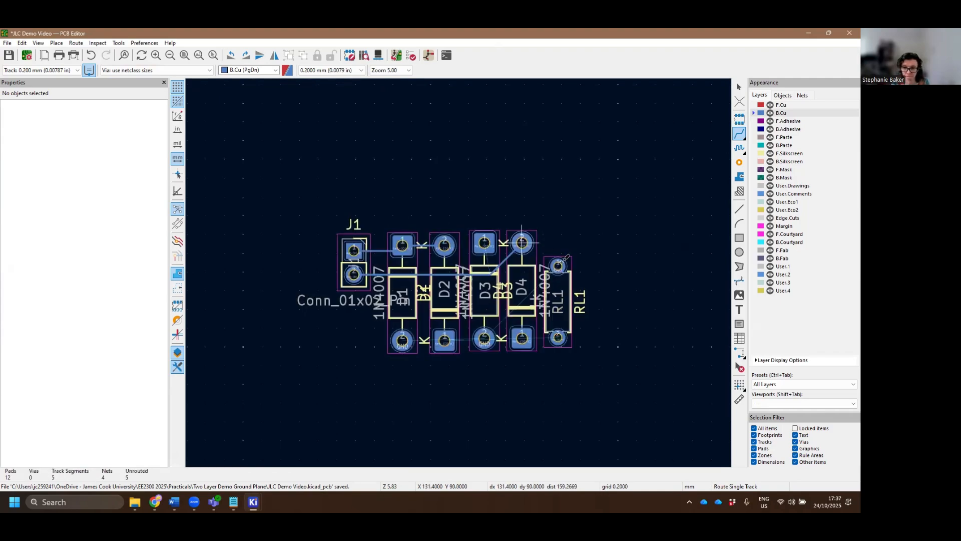
scroll(599, 289, "up", 2)
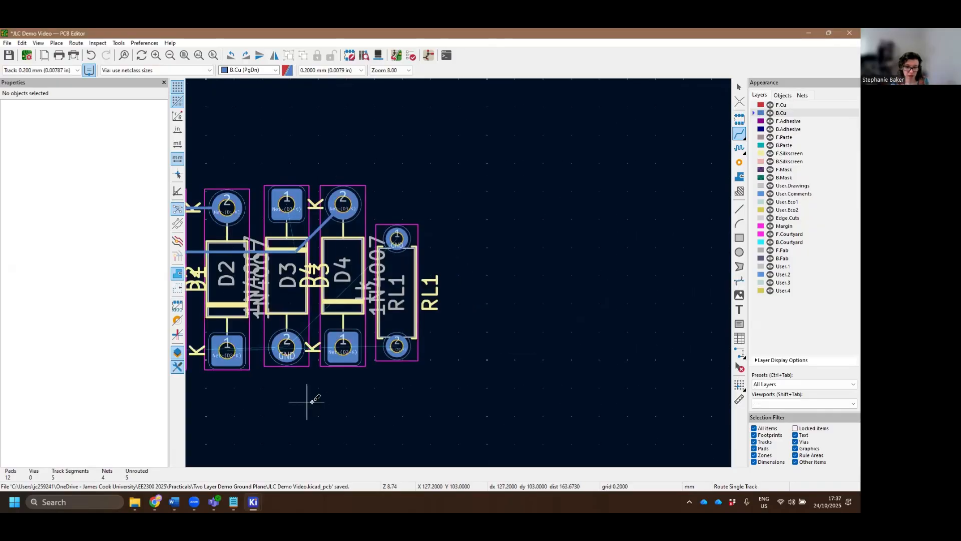
left_click(395, 344)
left_click(227, 351)
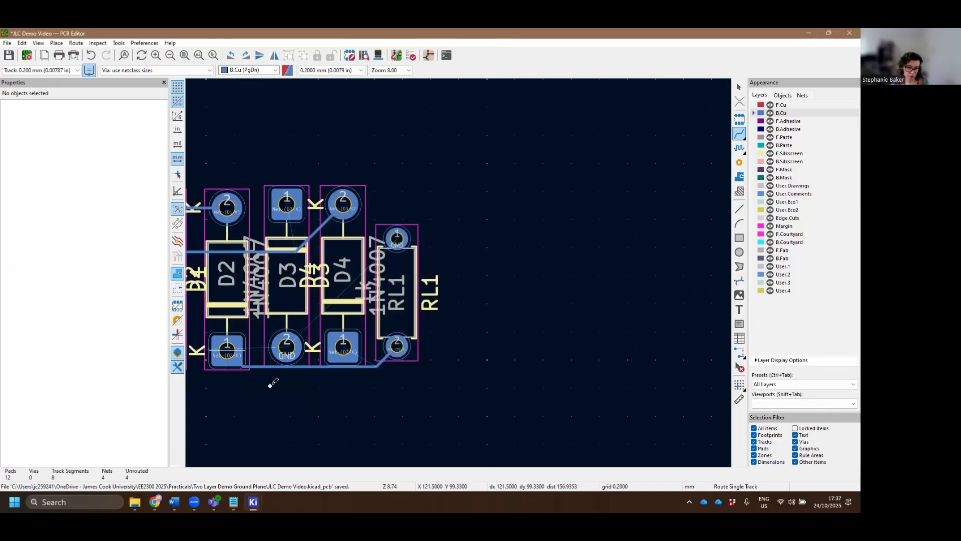
middle_click_drag(243, 412, 354, 407)
left_click(460, 350)
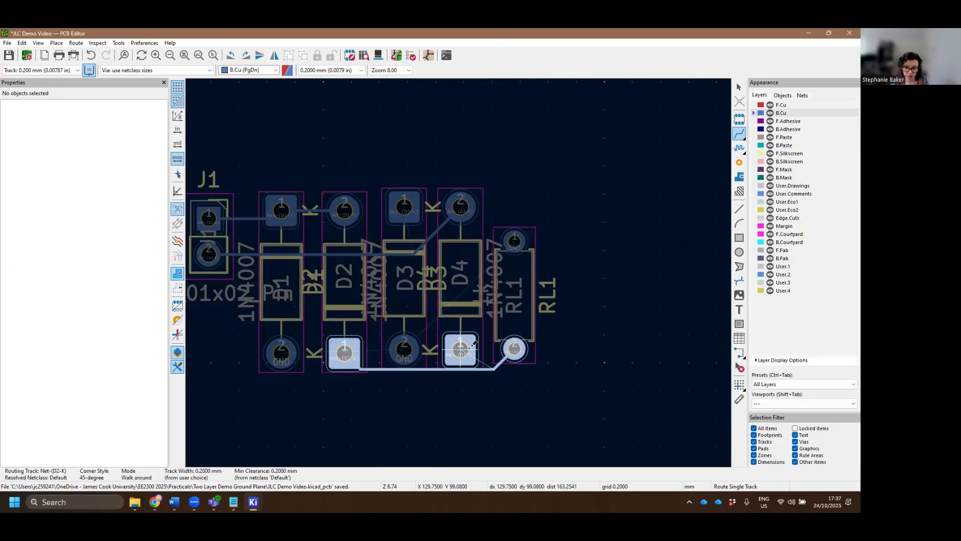
left_click(514, 349)
key("ctrl+z")
key("ctrl+z")
Route back copper tracks from D4 pad 1 to RL1 pad 2 and from D2 pad 1 to D4 pad 1.
left_click(461, 350)
left_click(514, 349)
left_click(345, 353)
left_click(460, 352)
scroll(337, 393, "down", 1)
middle_click_drag(396, 279, 384, 350)
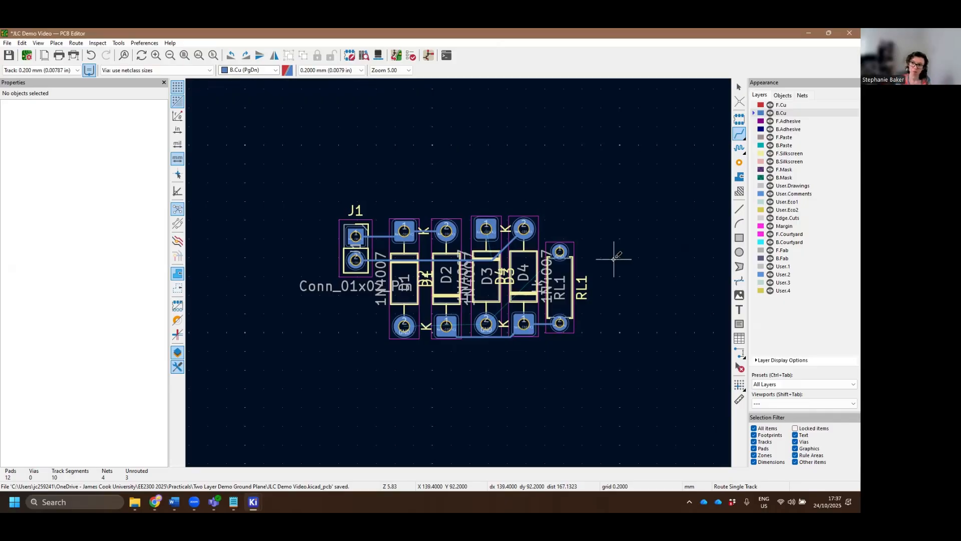
Draw a solid GND copper zone on F.Cu around all components, about 26.6 mm wide and 14.2 mm high.
left_click(787, 106)
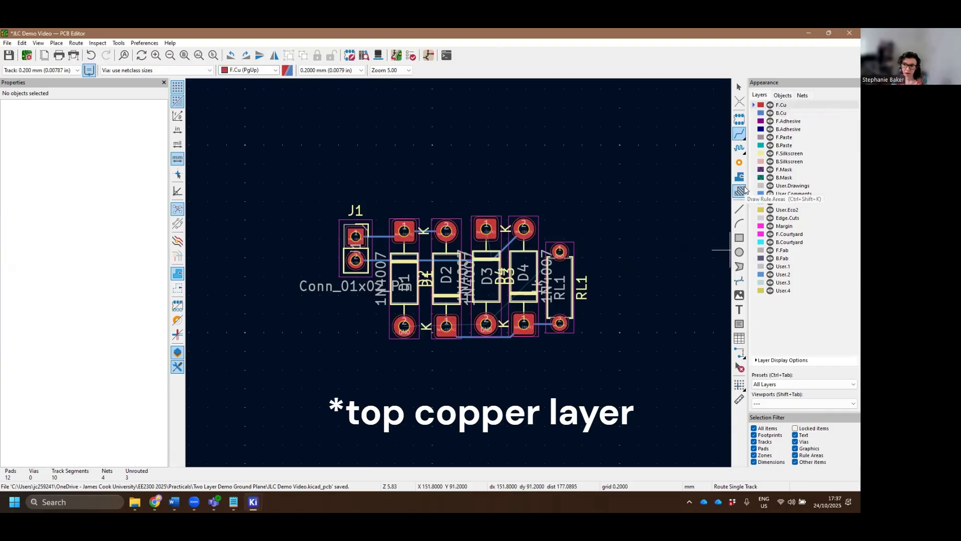
left_click(739, 176)
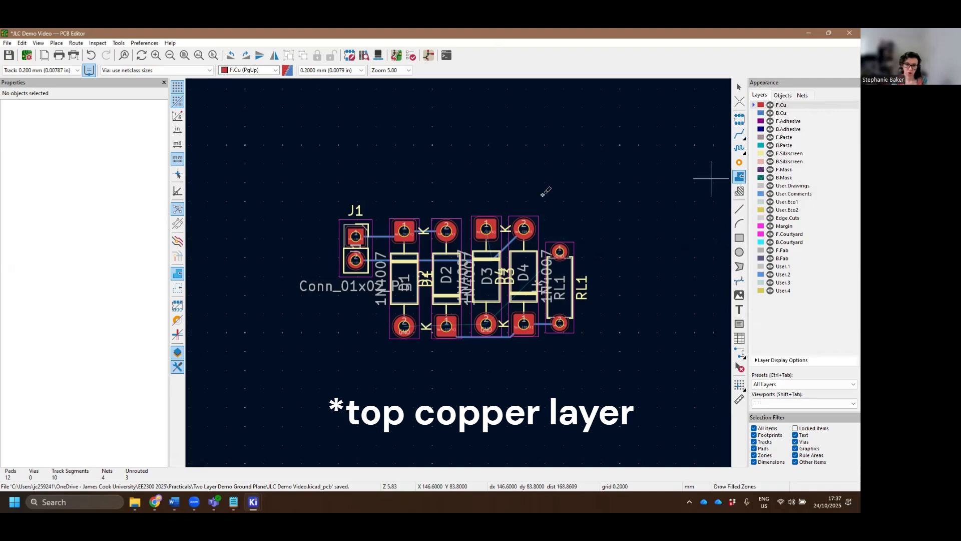
left_click(330, 212)
left_click(171, 132)
left_click(359, 355)
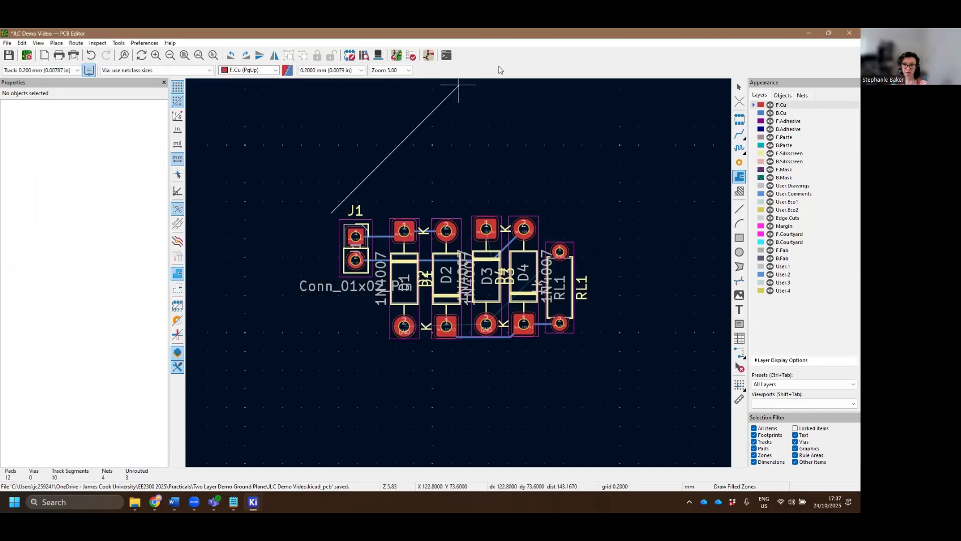
left_click(581, 212)
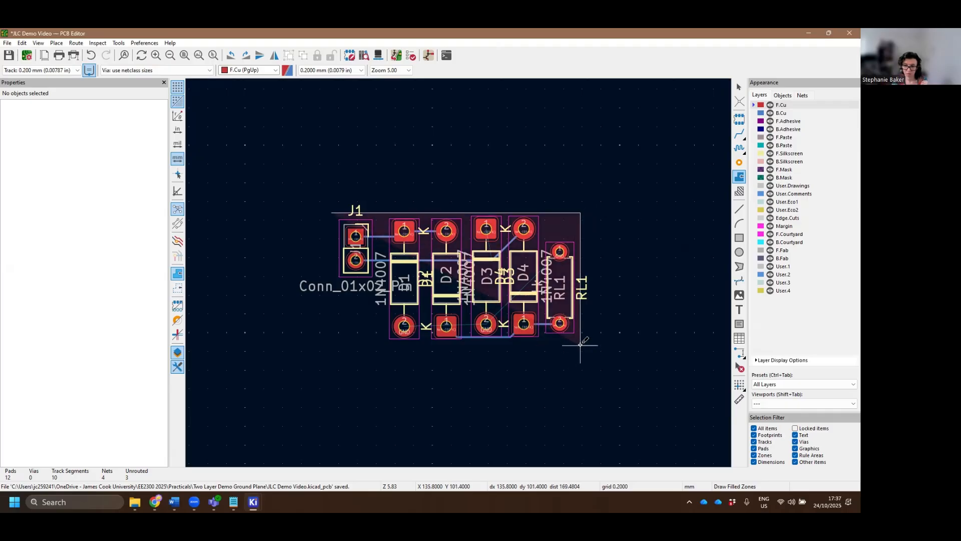
left_click(581, 344)
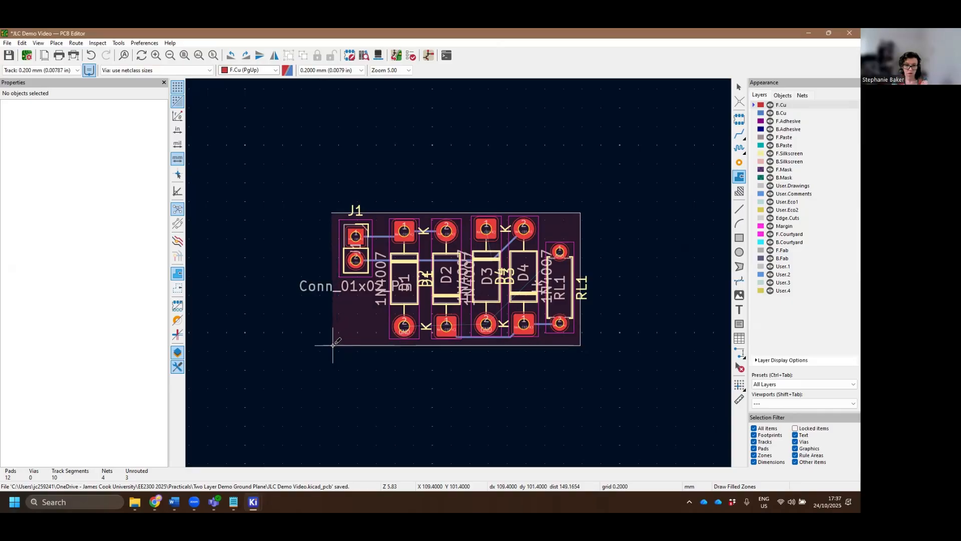
left_click(333, 345)
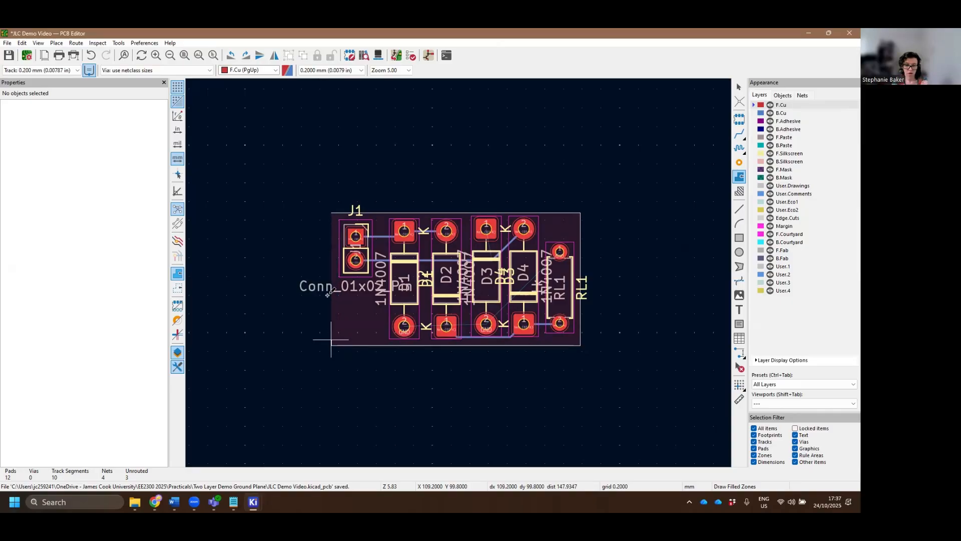
left_click(331, 213)
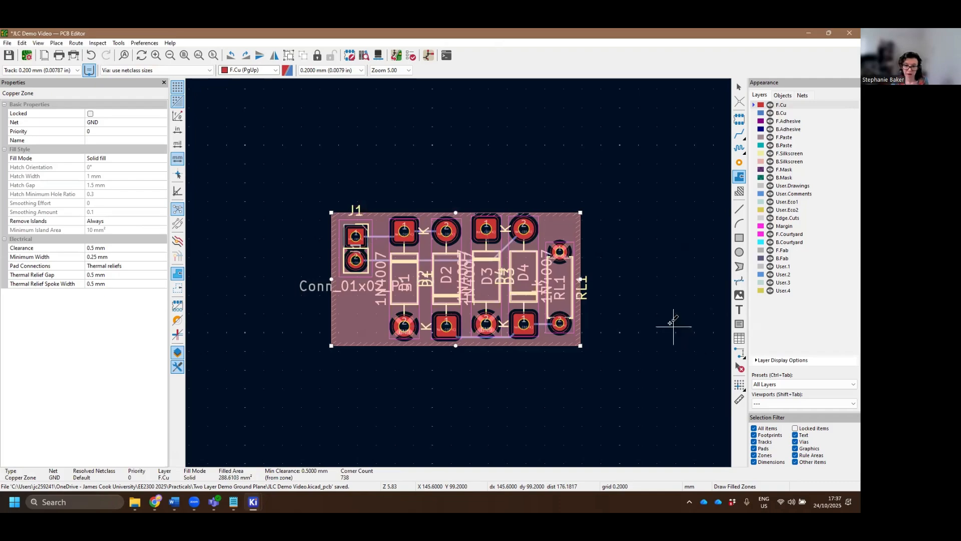
Extend the ground zone's upper edge about 0.4 mm upward and refill the zone.
scroll(674, 324, "up", 4)
scroll(562, 382, "down", 2)
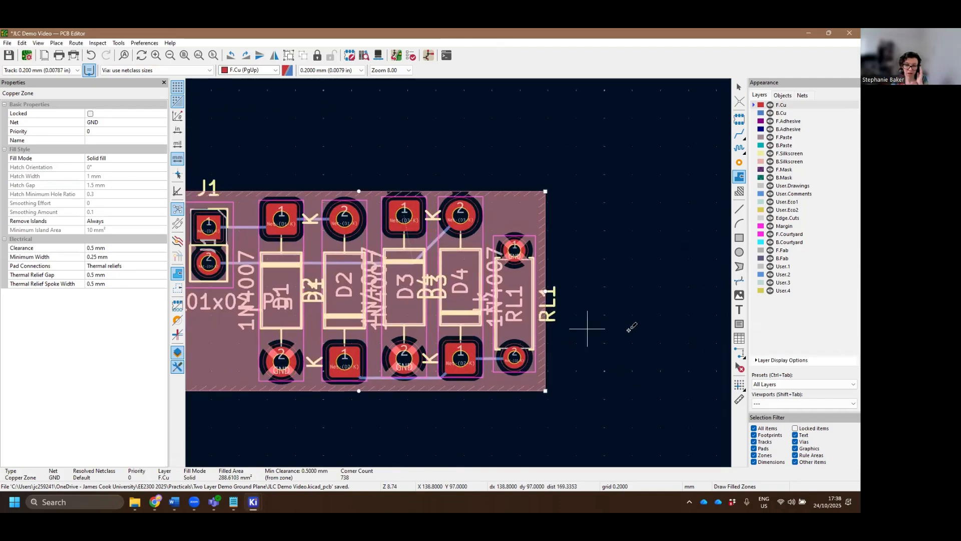
middle_click_drag(591, 329, 634, 331)
scroll(626, 281, "down", 1)
middle_click_drag(474, 214, 575, 210)
key("Escape")
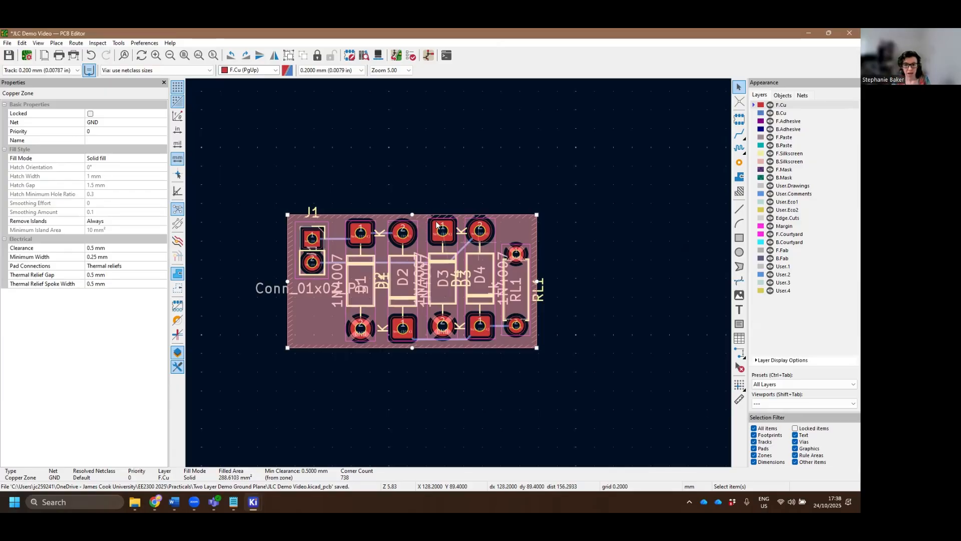
key("ctrl+z")
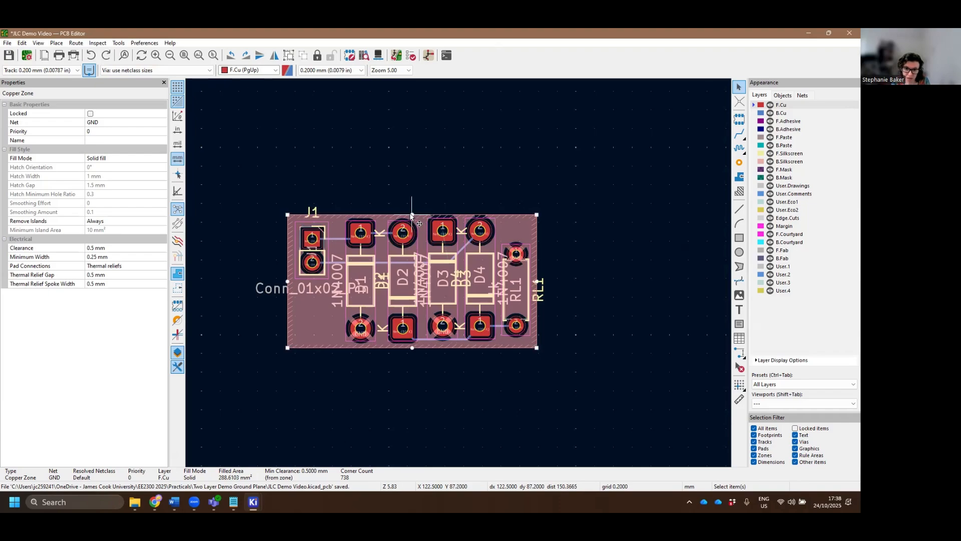
key("ctrl+y")
left_click_drag(411, 210, 412, 210)
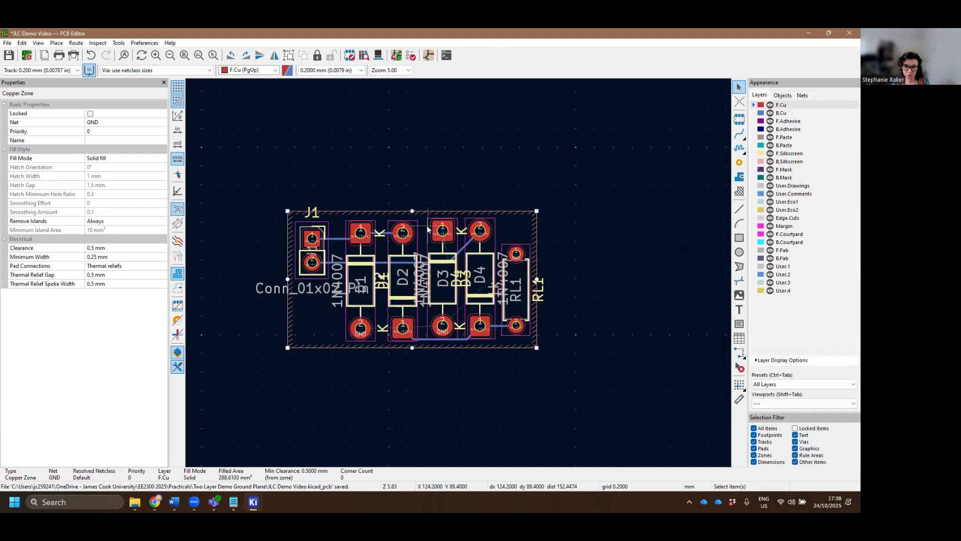
key("b")
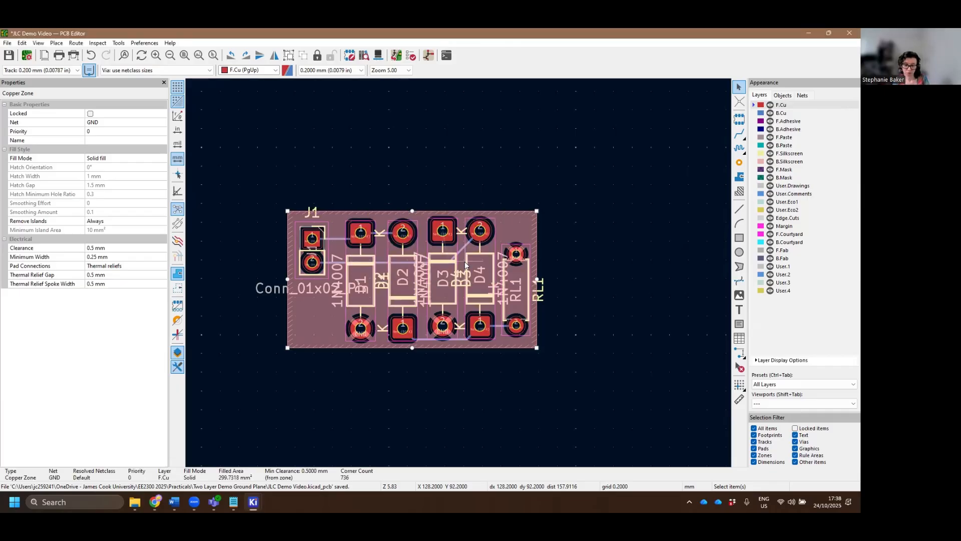
Route a B.Cu track from D3 pad 1 to D4 pad 2 and end the routing.
key("Page_Down")
left_click(444, 233)
key("x")
key("Escape")
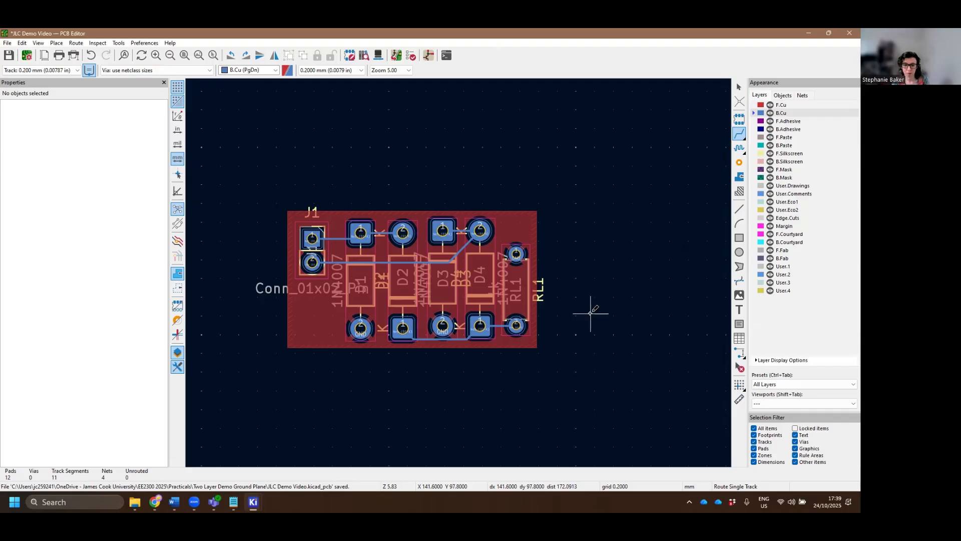
left_click(591, 314)
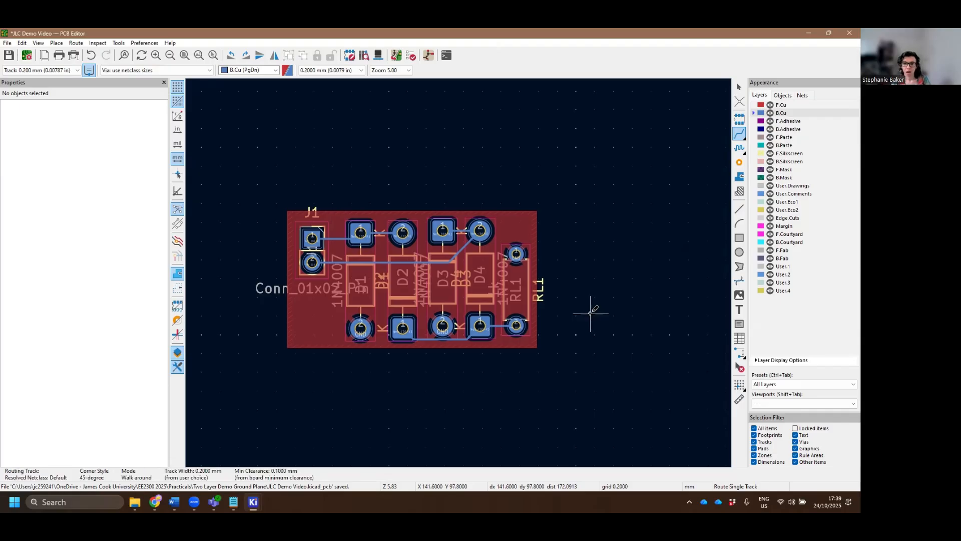
key("Escape")
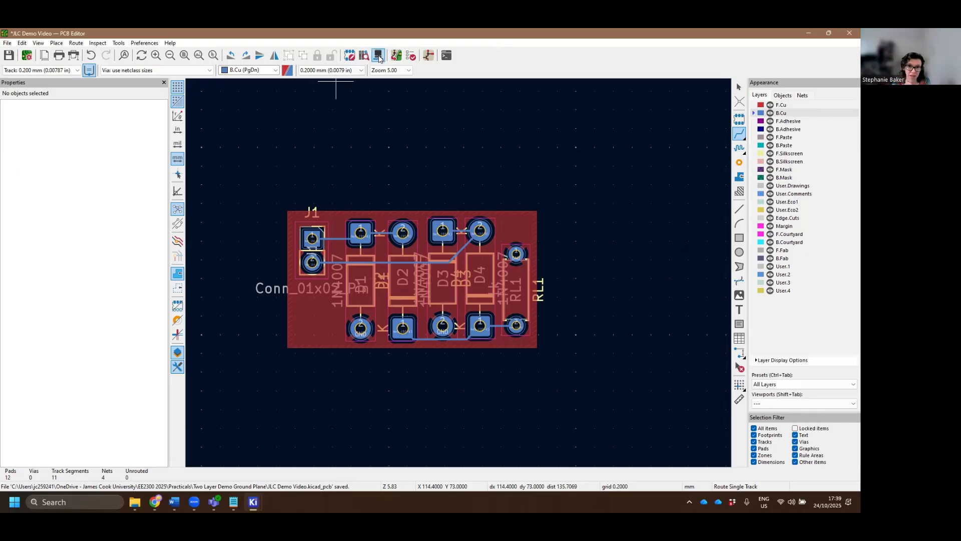
Inspect the board with its ground plane from an angle in the 3D viewer and close the viewer.
key("alt+3")
left_click_drag(374, 299, 520, 208)
left_click(599, 108)
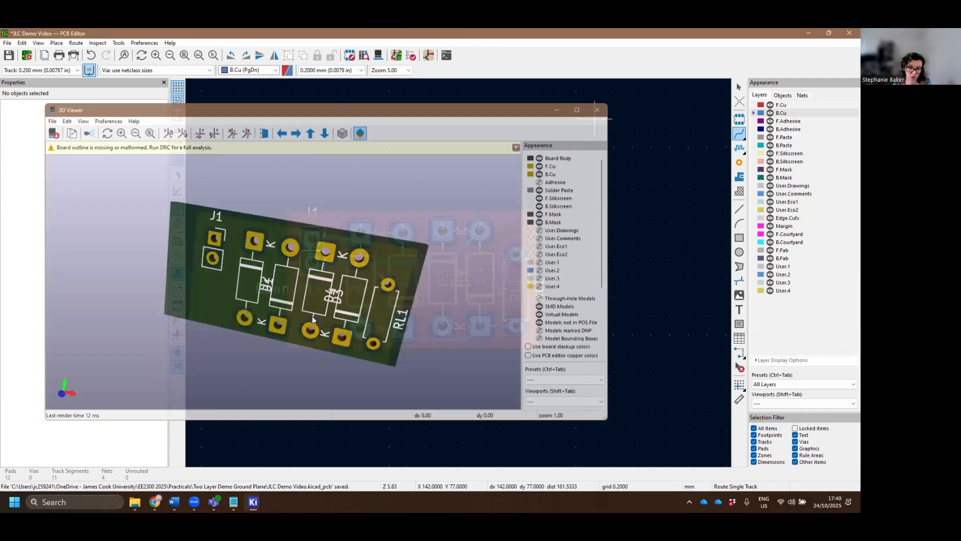
Hide the F.Cu layer and toggle the visibility of B.Cu to compare the board's copper layers.
scroll(629, 326, "up", 2)
middle_click_drag(644, 373, 527, 388)
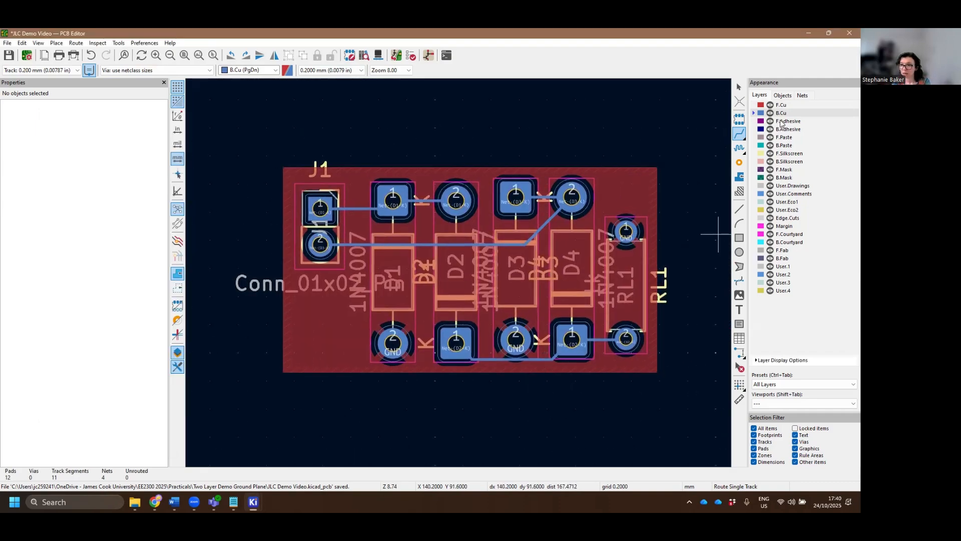
left_click(769, 105)
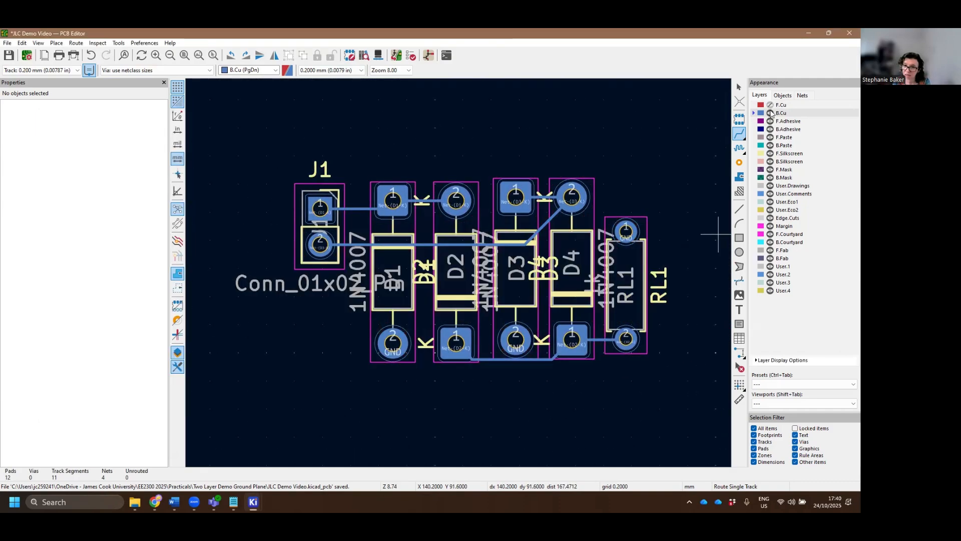
left_click(770, 113)
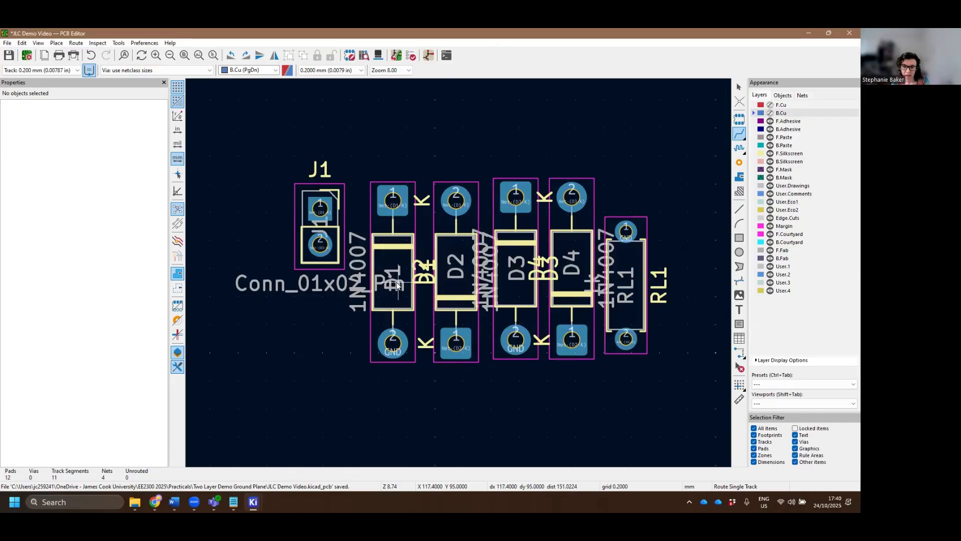
Delete the Conn_01x02_Pin text and the 1N4007 values and fabrication references of D1 and D2, undoing the accidental deletion of footprint D3.
left_click(362, 294)
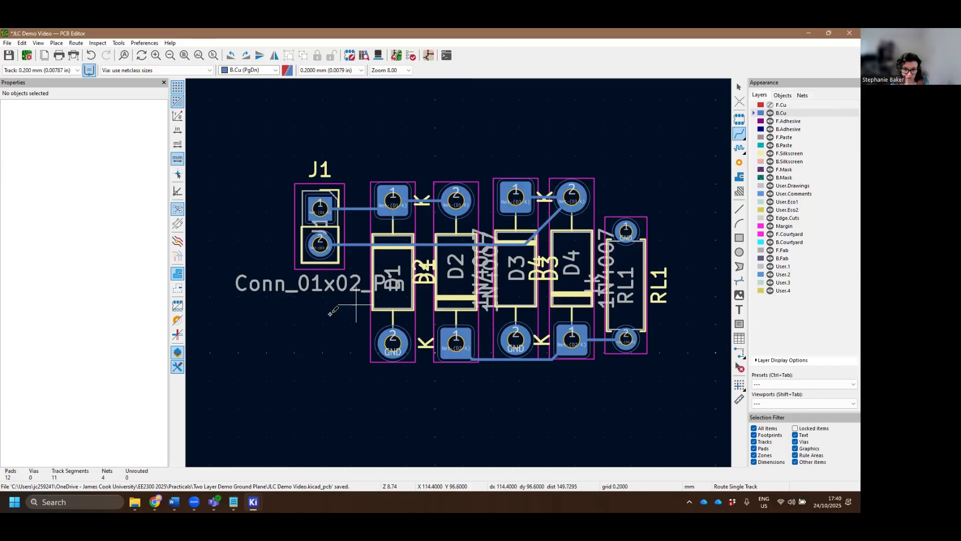
key("Escape")
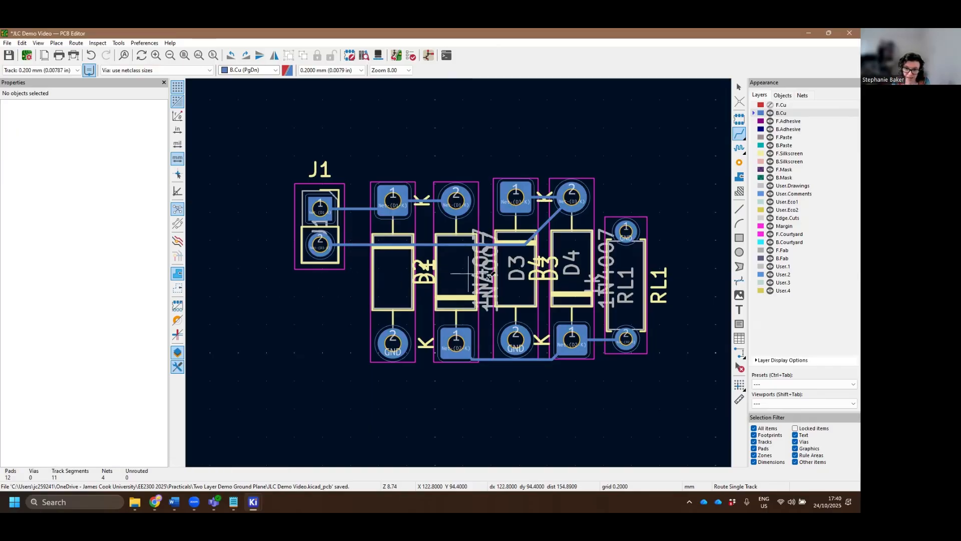
key("Delete")
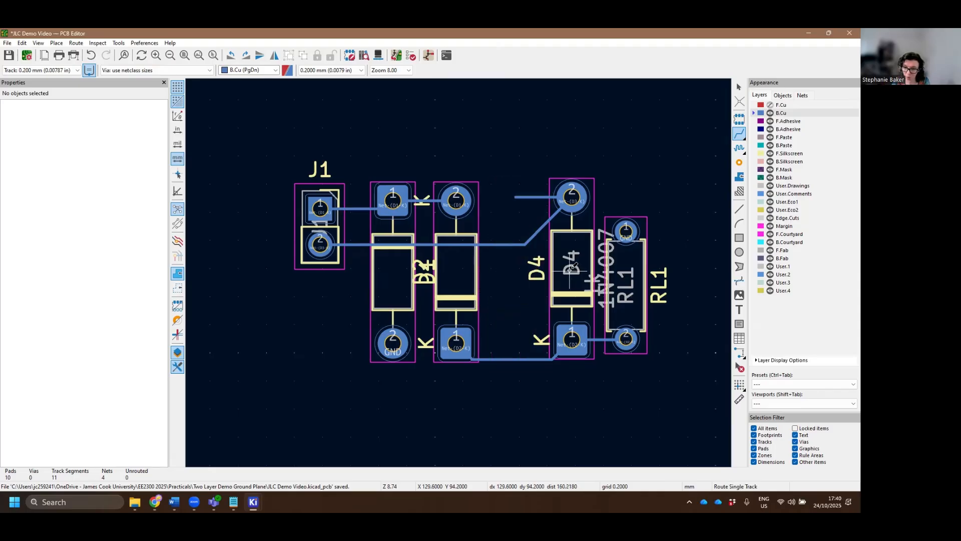
key("ctrl+z")
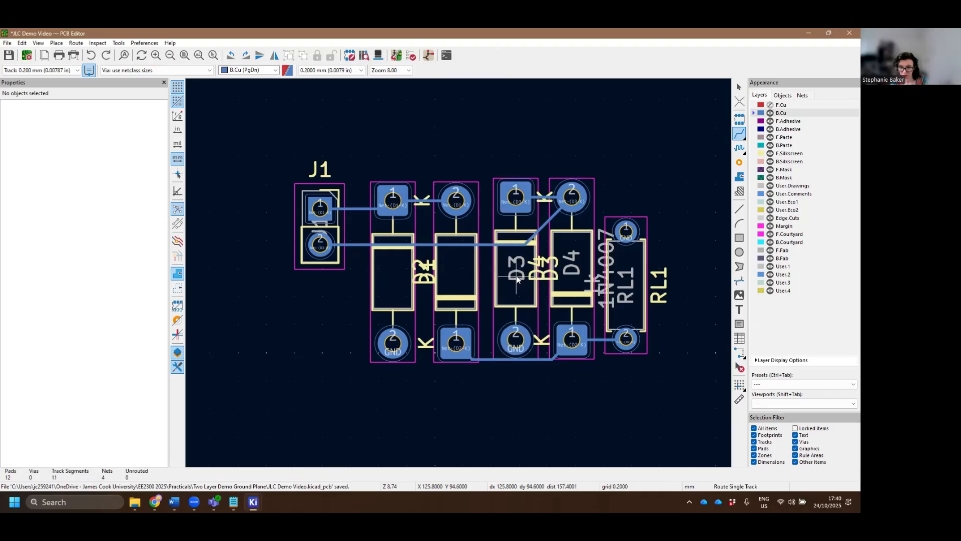
key("Escape")
Delete the F.Fab references of D3, D4 and RL1 and the remaining component value texts around them.
left_click(516, 275)
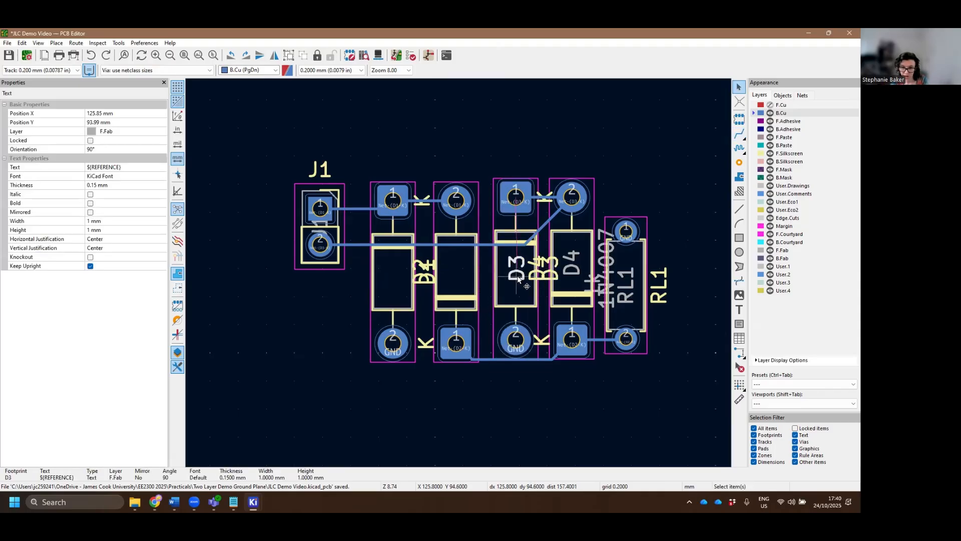
key("Delete")
left_click(575, 259)
key("Delete")
left_click(598, 280)
key("Delete")
left_click(603, 281)
key("Delete")
left_click(626, 298)
left_click(626, 300)
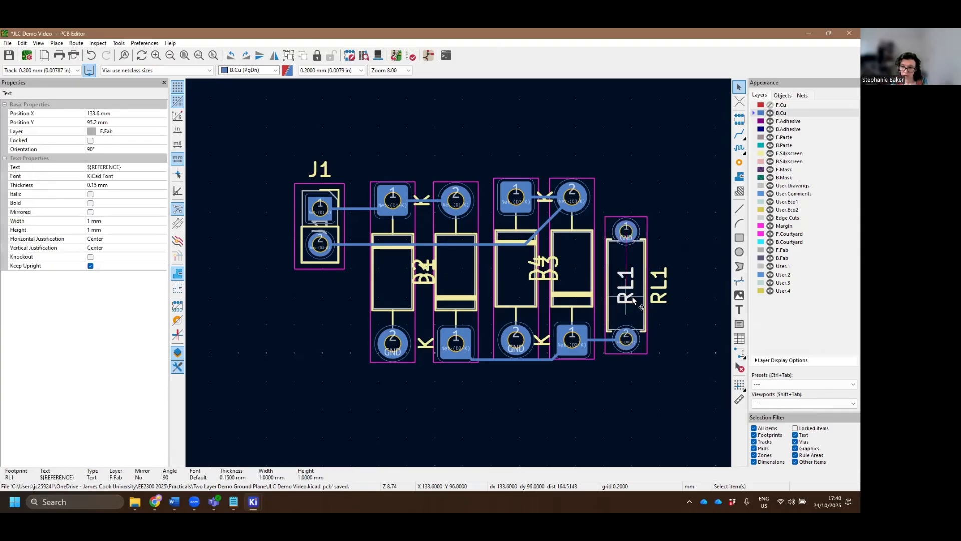
key("Delete")
Move the silkscreen references D1, D2 and D3 into the middle of their diode outlines.
left_click_drag(432, 283, 456, 275)
left_click(485, 273)
mouse_move(552, 275)
left_mouse_down()
mouse_move(528, 274)
mouse_move(561, 272)
left_mouse_up()
key("Escape")
left_click(560, 273)
key("m")
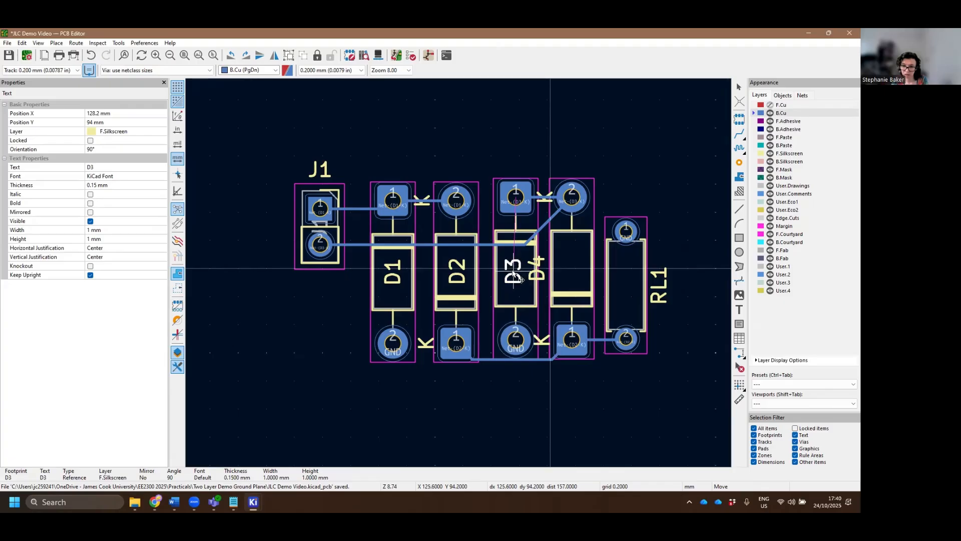
left_click(516, 276)
Move the D4 reference into its diode outline and adjust the D3 reference to sit centred in its own.
left_click(537, 269)
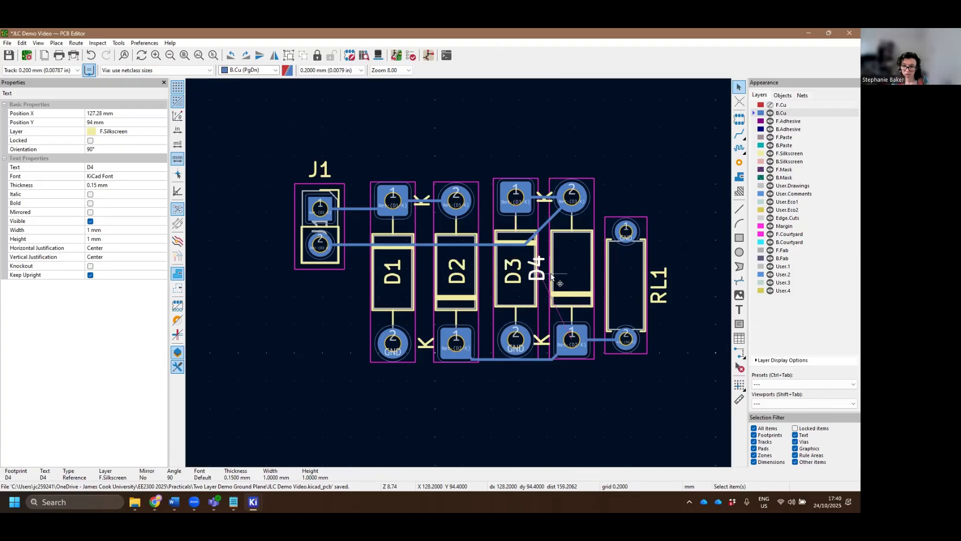
key("m")
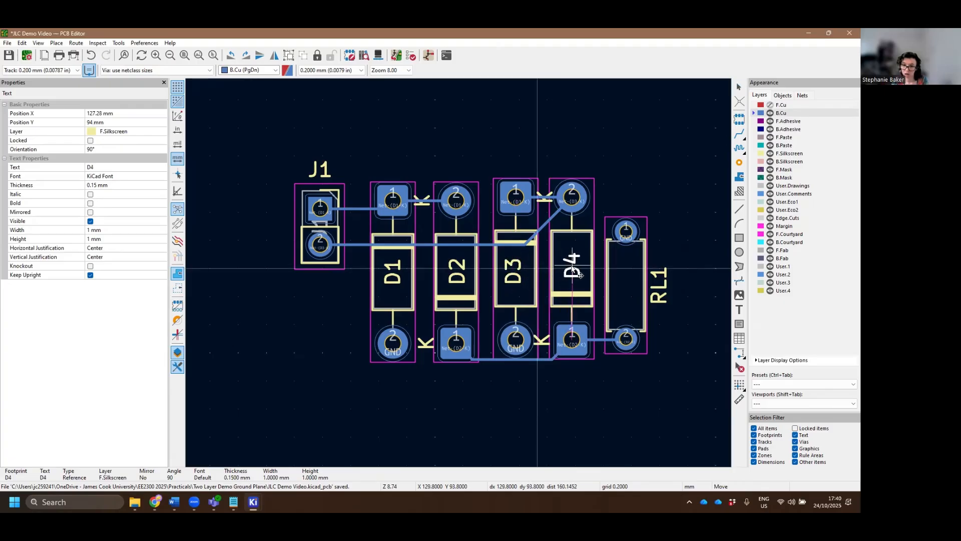
left_click(572, 268)
left_click(515, 276)
key("m")
left_click(517, 274)
Move the RL1 silkscreen reference into the middle of the resistor outline.
left_click(660, 293)
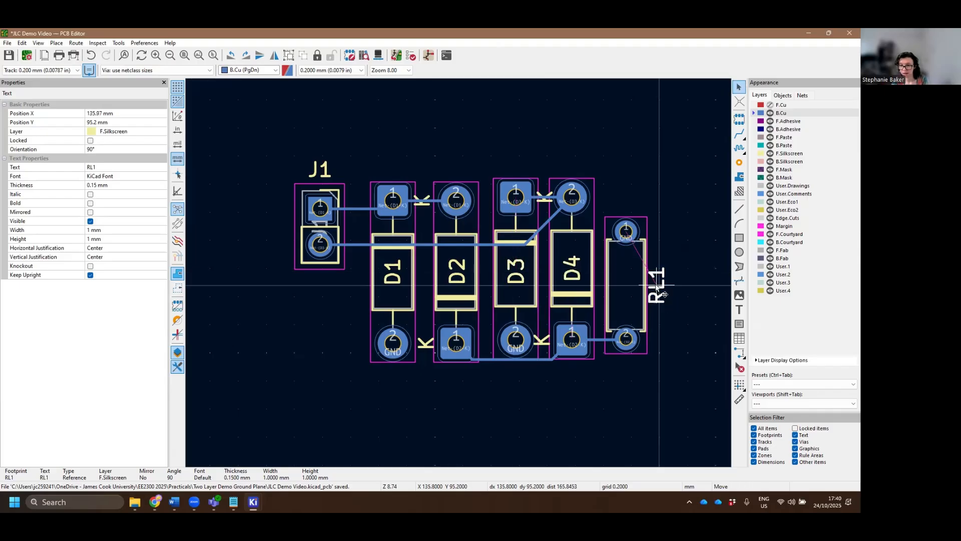
key("m")
left_click(632, 295)
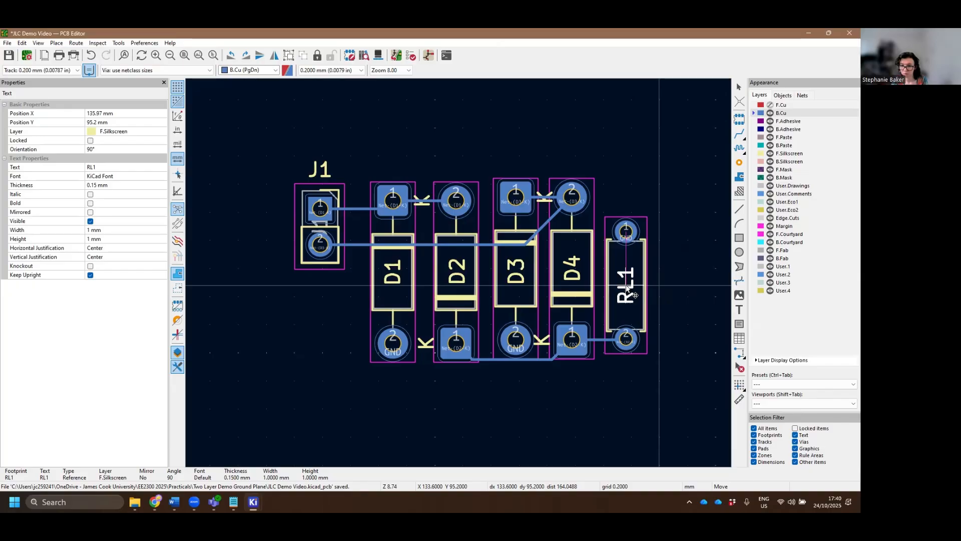
key("Escape")
Change the load resistor's reference text to RL.
right_click(625, 288)
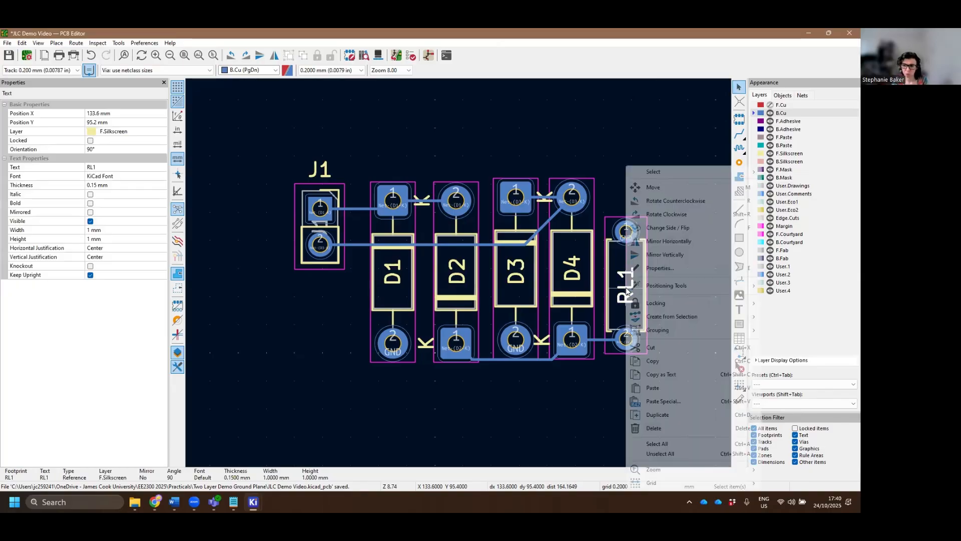
key("Escape")
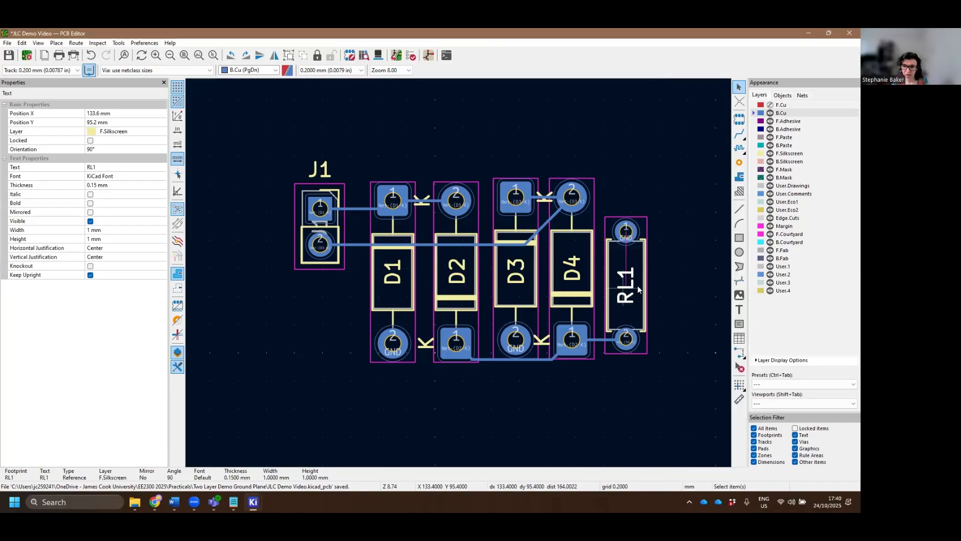
double_click(623, 290)
left_click(378, 184)
key("BackSpace")
key("Return")
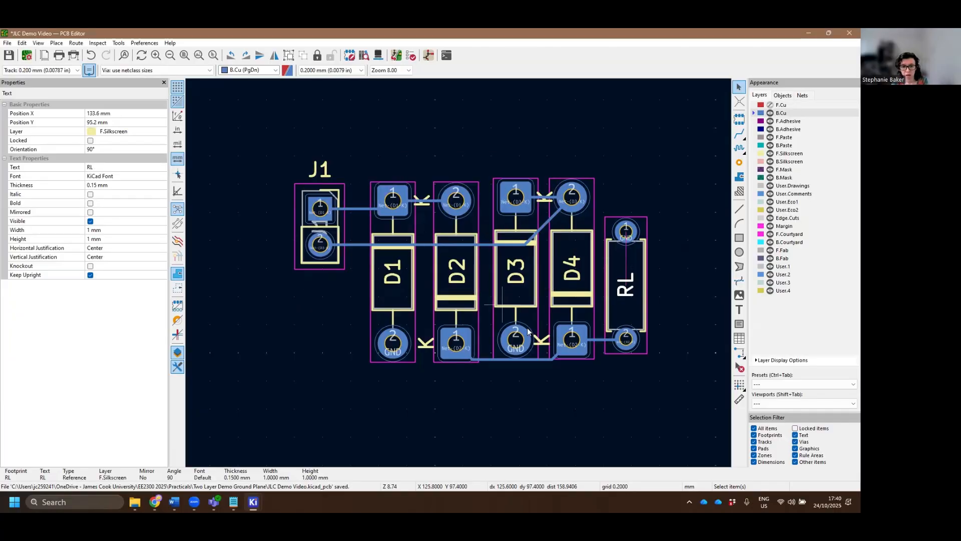
left_click(683, 383)
Change the connector's J1 silkscreen reference text to "AC In".
left_click(320, 169)
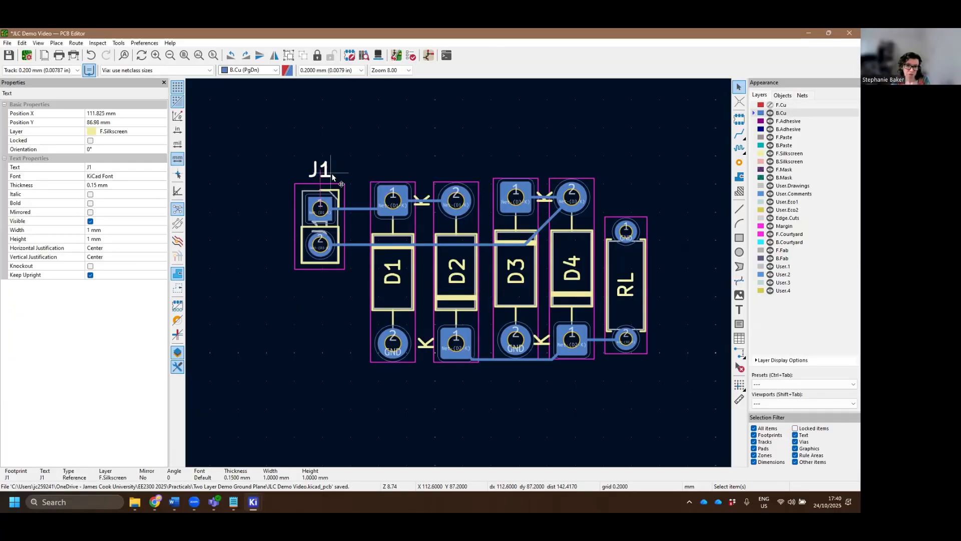
type("eAC")
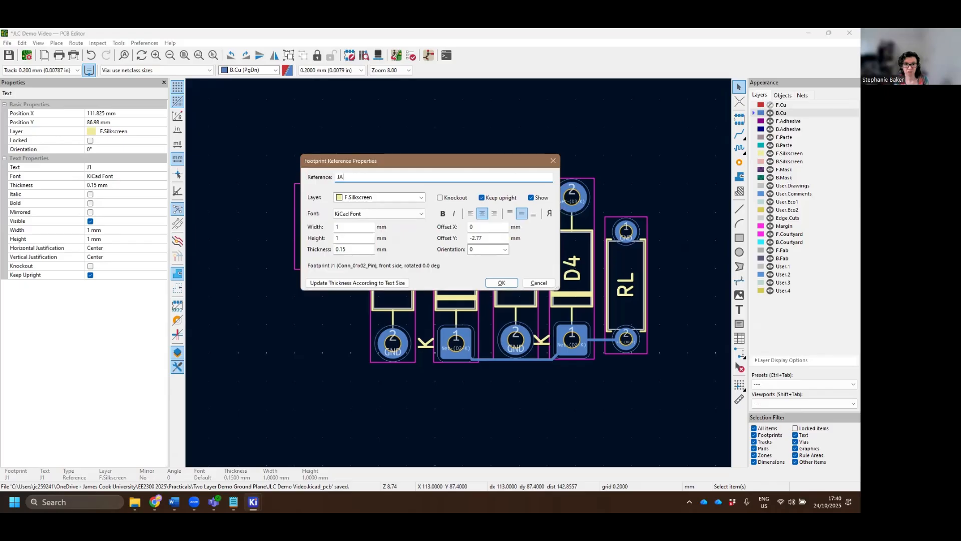
key("BackSpace")
key("BackSpace")
key("BackSpace")
type("AC In")
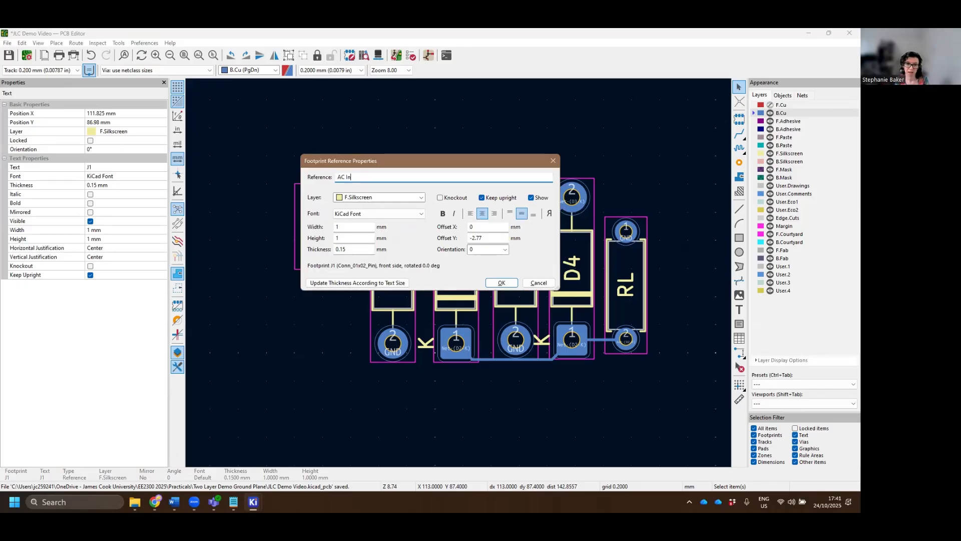
key("Return")
Rotate the AC In label to vertical, place it between the connector and D1, and show the F.Cu layer again.
key("r")
key("m")
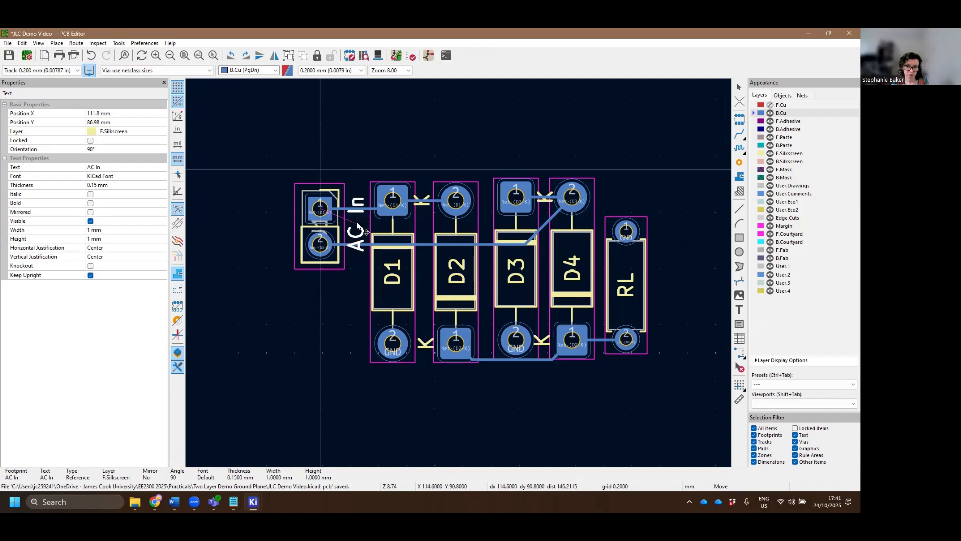
left_click(355, 224)
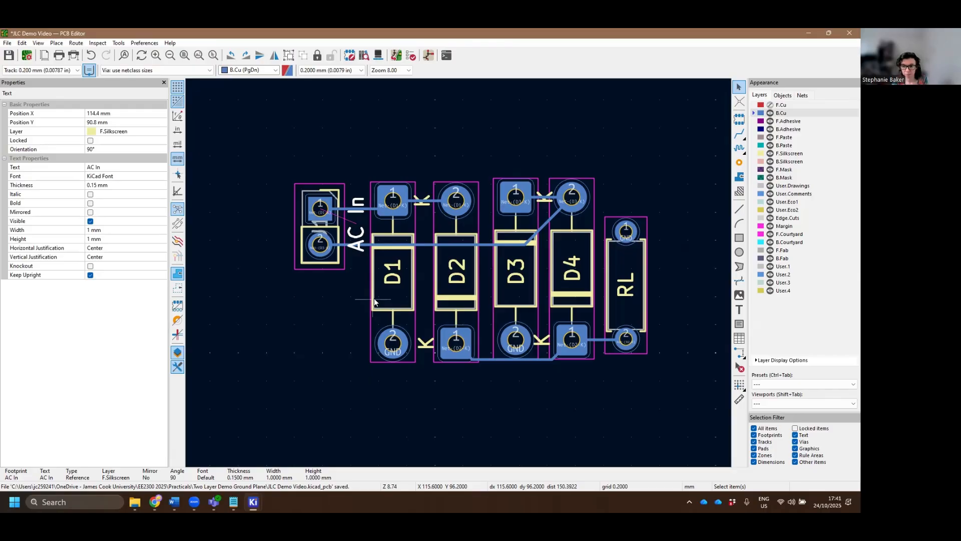
left_click(771, 105)
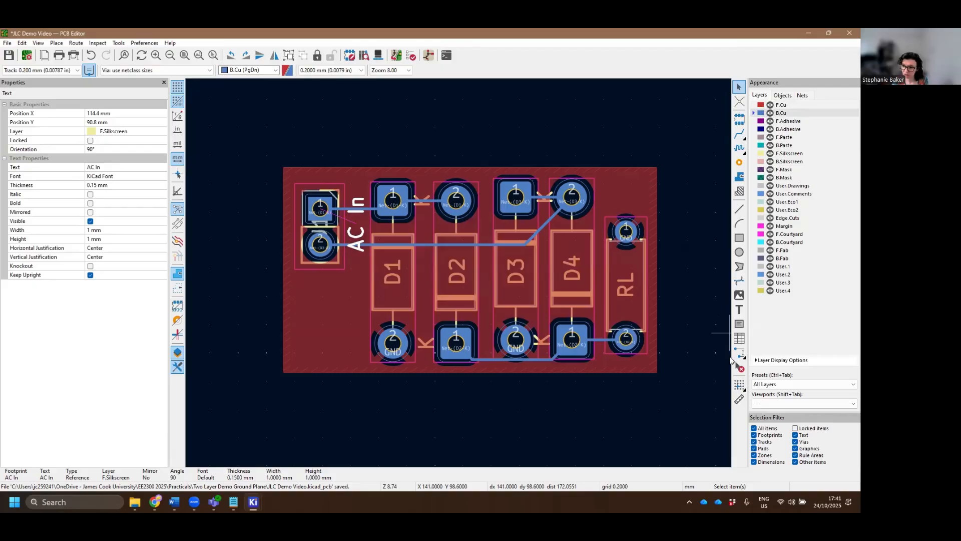
left_click(739, 310)
left_click(715, 340)
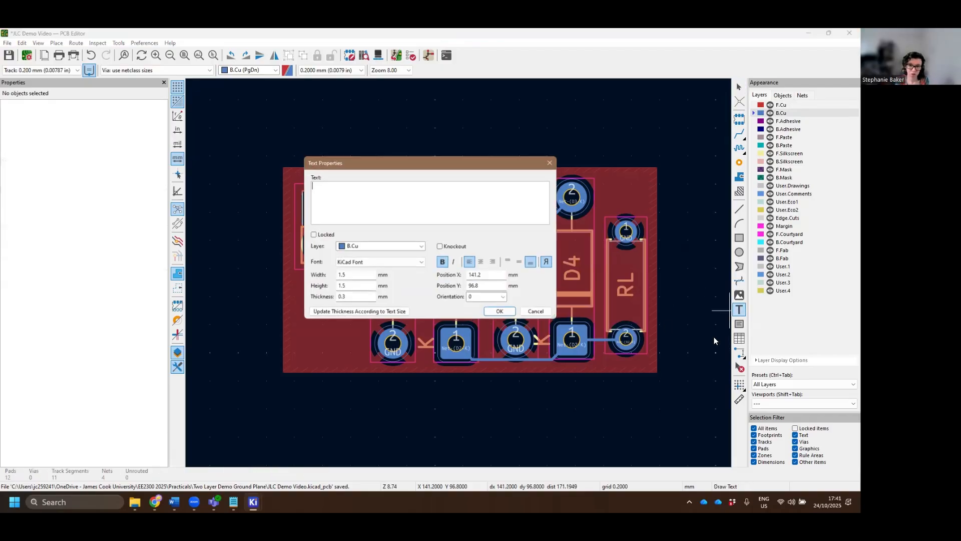
type("Steph Bak")
key("BackSpace")
key("BackSpace")
key("BackSpace")
type("Baker")
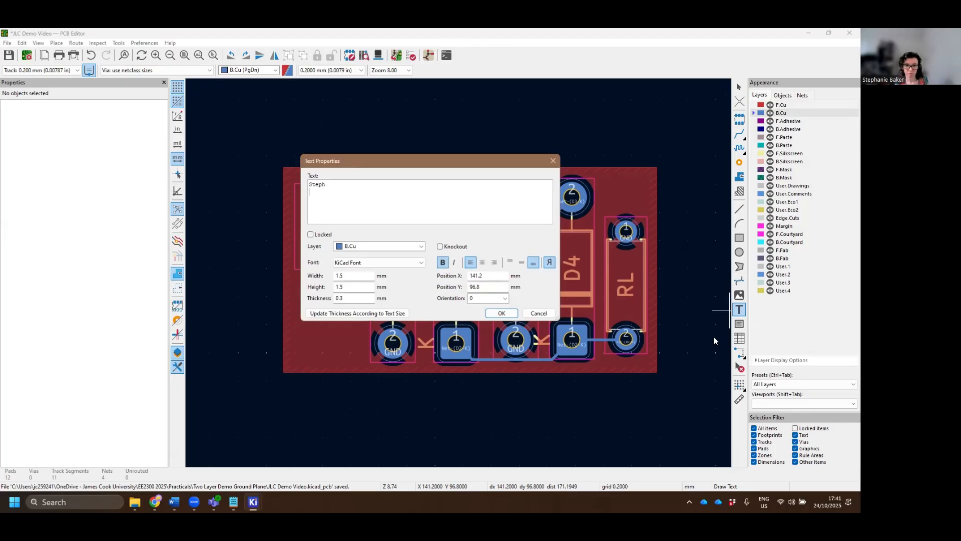
key("Return")
left_click(482, 263)
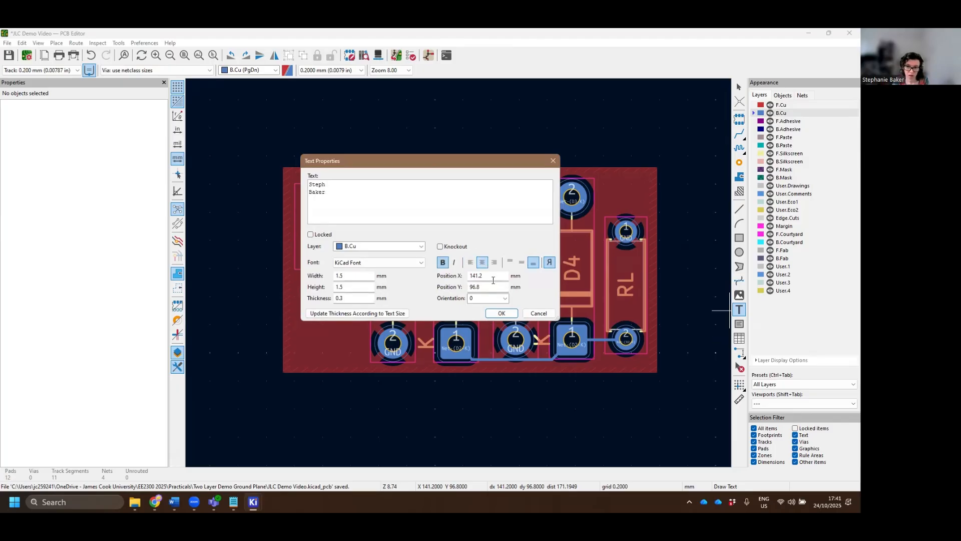
left_click(502, 313)
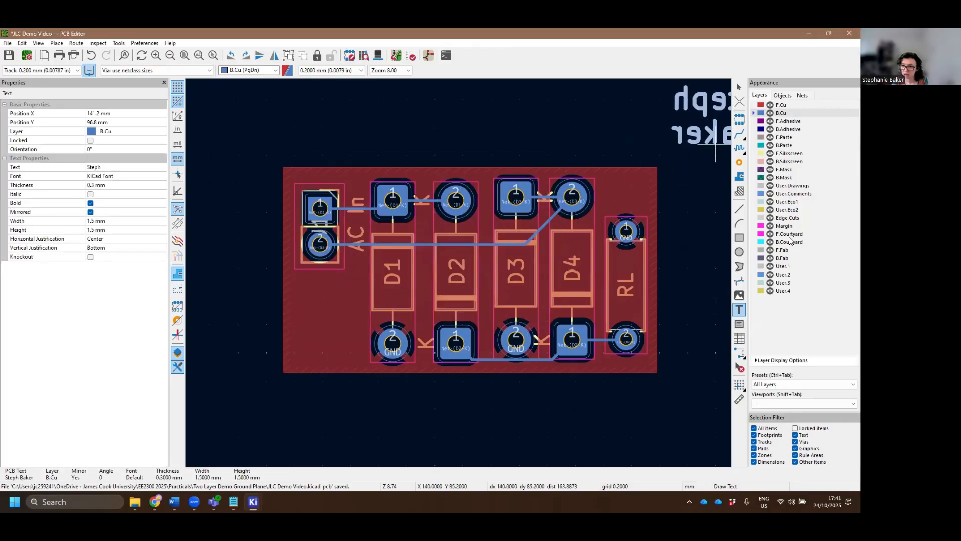
Make F.Silkscreen the active layer, discard the unplaced back-copper text and enter the designer's name on two lines as new text.
left_click(789, 153)
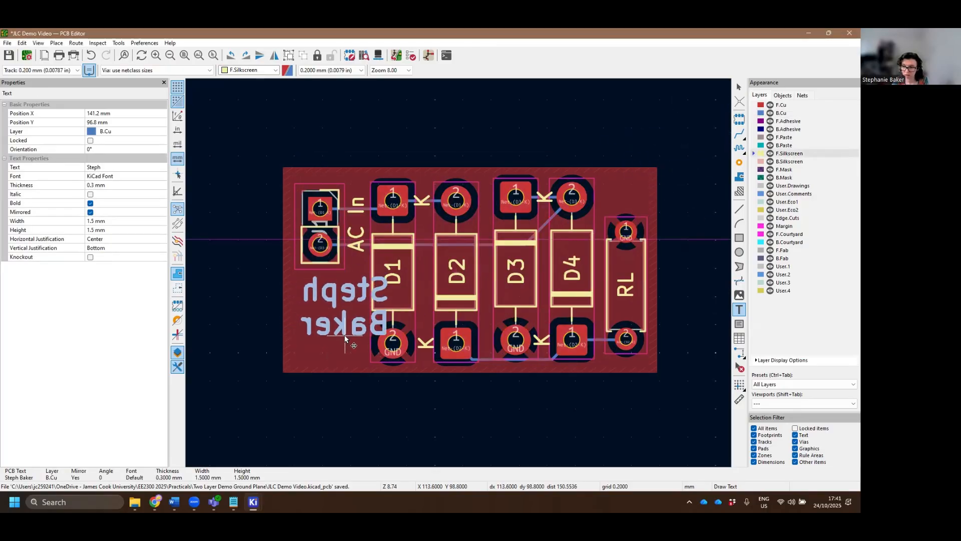
key("Escape")
left_click(739, 310)
left_click(370, 246)
left_click(368, 235)
left_click(372, 197)
type("Steph Ba")
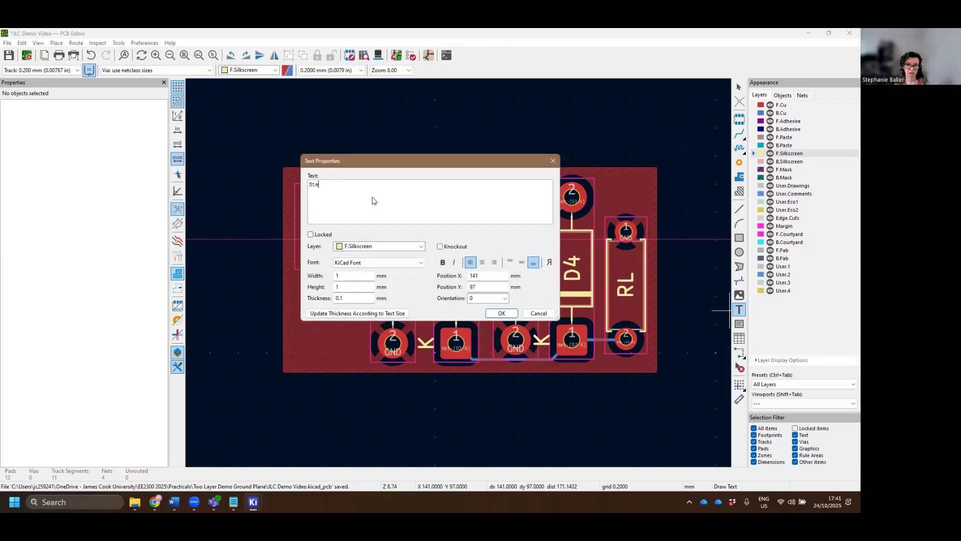
key("BackSpace")
key("BackSpace")
key("BackSpace")
key("Return")
type("Baker")
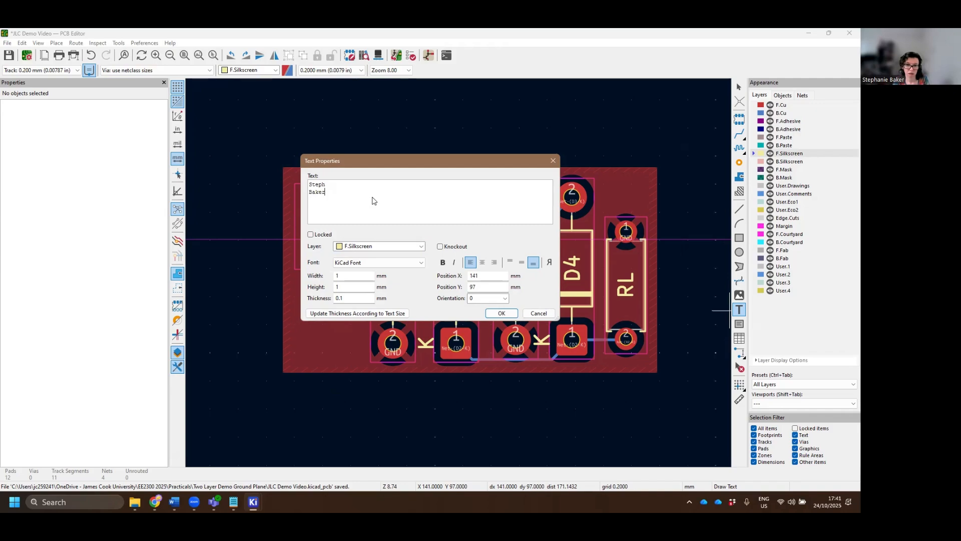
Set the name text's thickness to 0.16 mm and place it in the board's lower-left corner below the connector.
left_click(361, 295)
left_click_drag(338, 192, 308, 184)
left_click(359, 300)
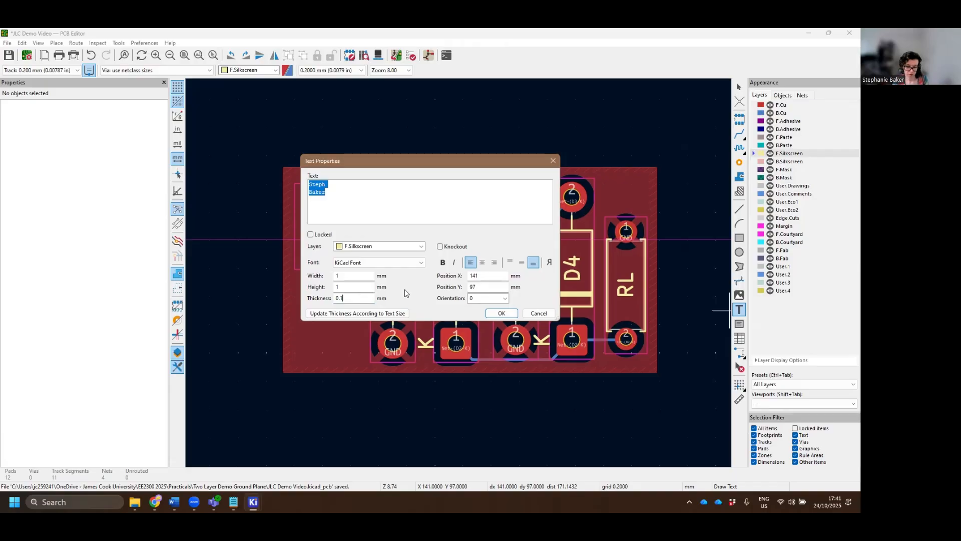
type("6")
left_click(501, 313)
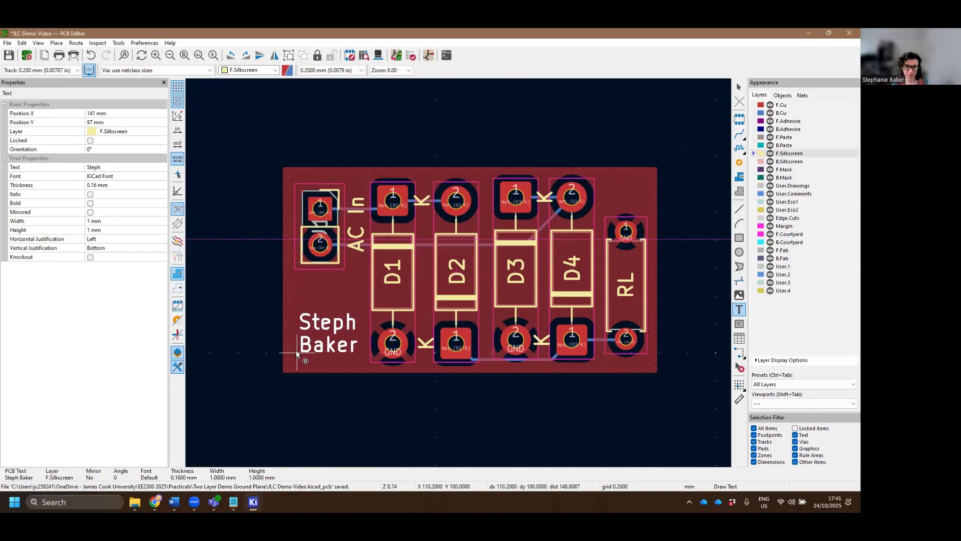
left_click(297, 350)
key("Escape")
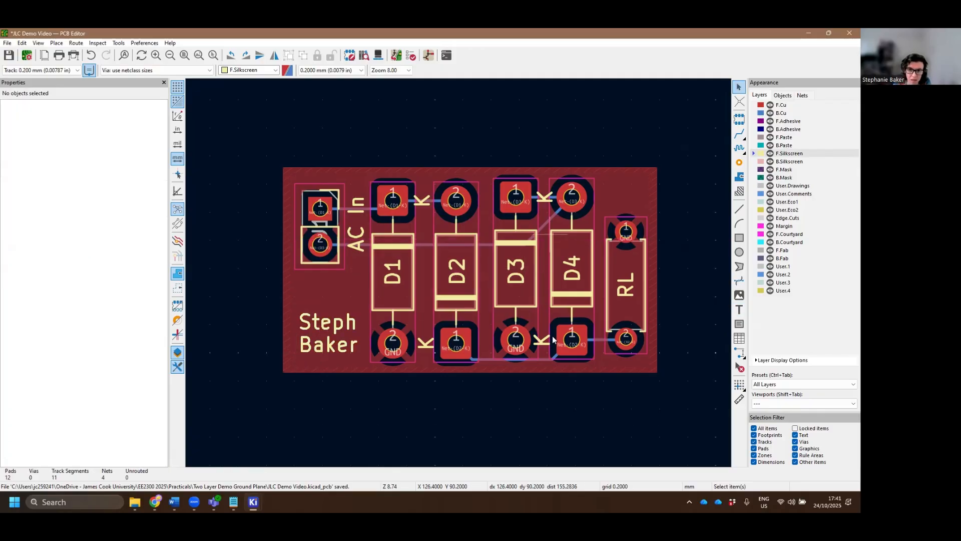
Draw a rectangular board outline about 26.6 by 14.6 mm on Edge.Cuts along the ground plane's border.
left_click(787, 218)
left_click(739, 237)
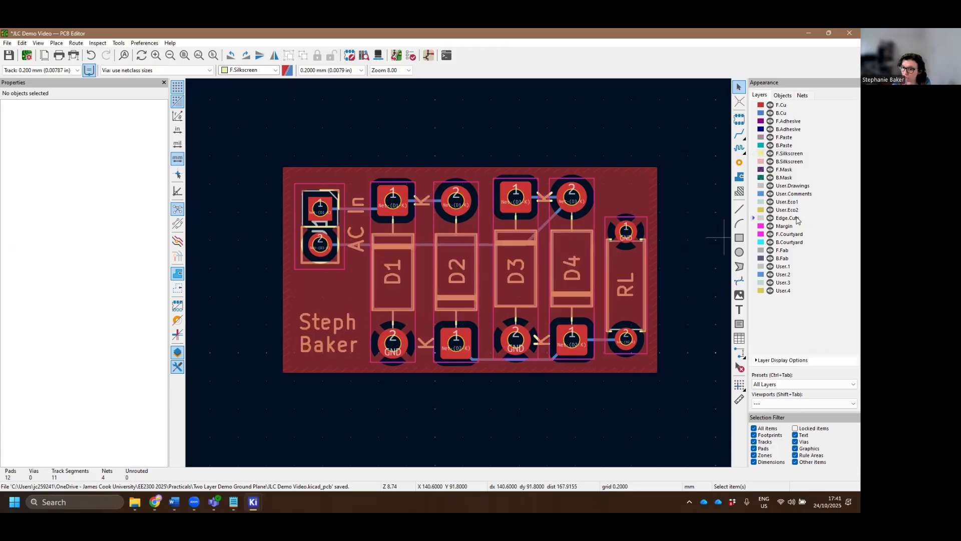
left_click(283, 167)
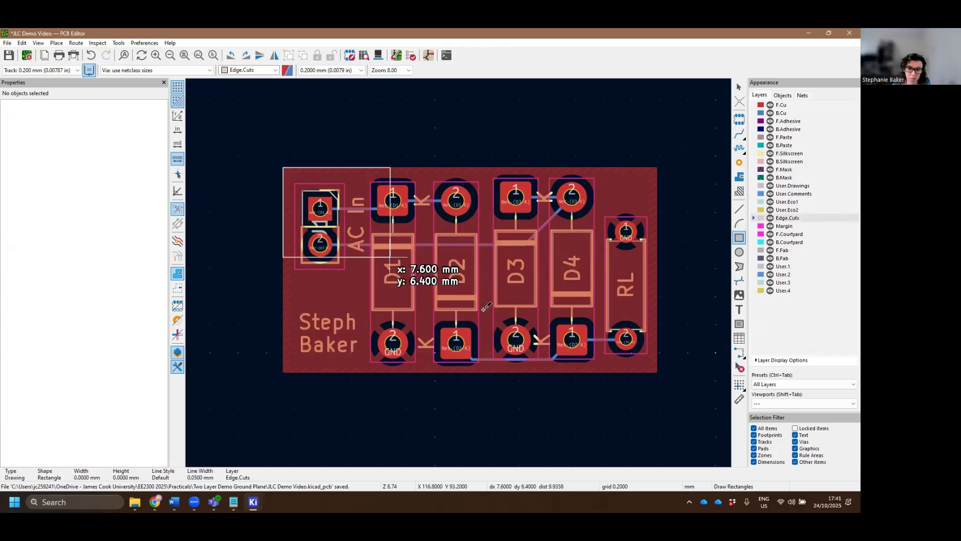
left_click(657, 371)
key("Escape")
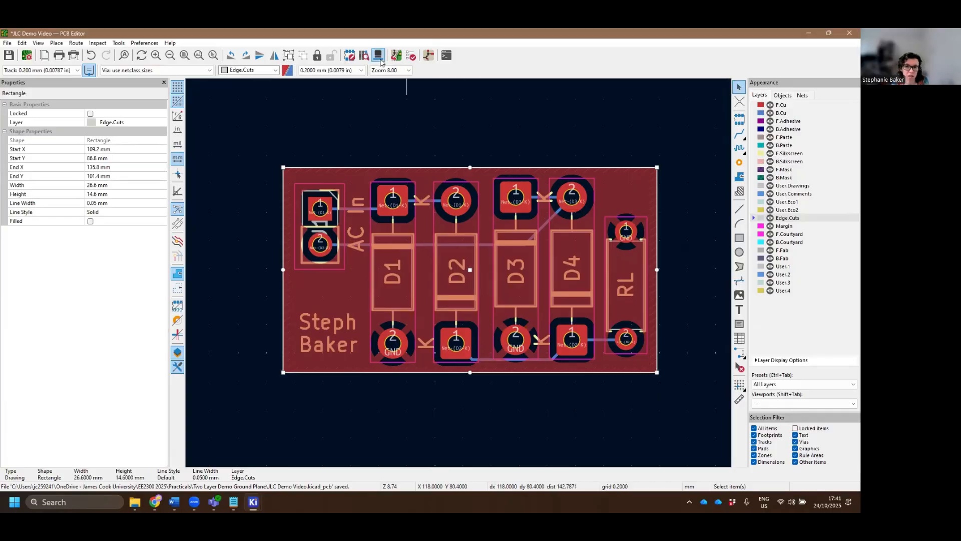
Inspect the front and back of the outlined board and its silkscreen labels in the 3D viewer, then close the viewer.
left_click(379, 56)
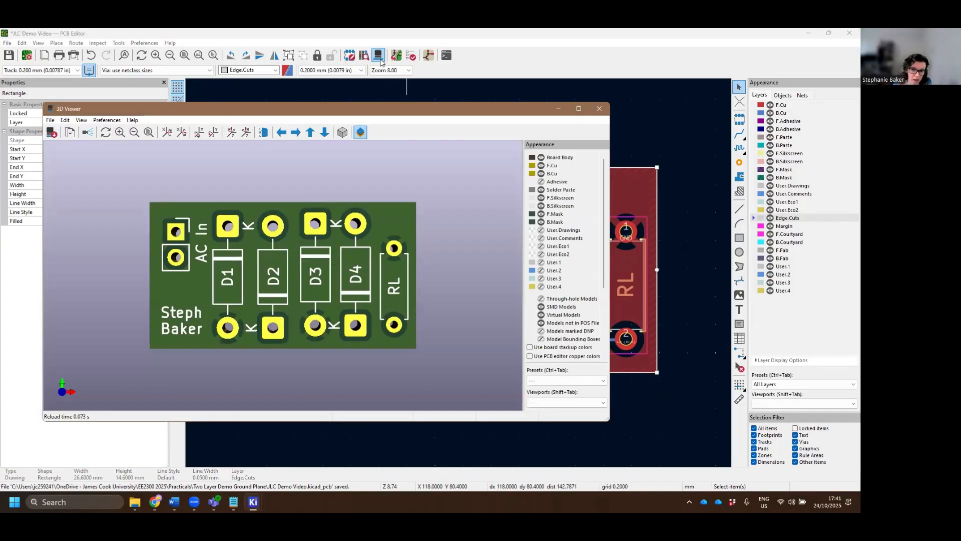
left_click(541, 299)
left_click(541, 299)
left_click_drag(367, 307, 344, 366)
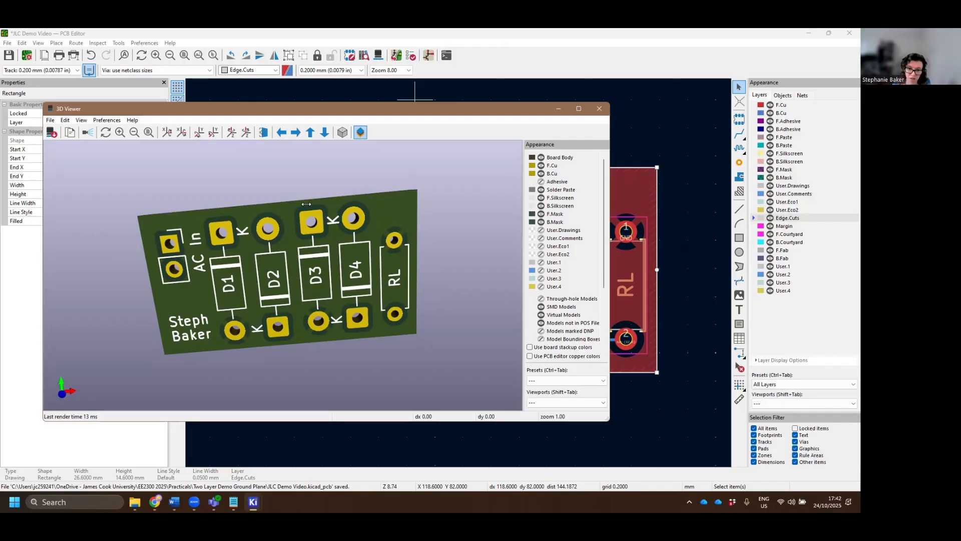
left_click_drag(303, 205, 309, 400)
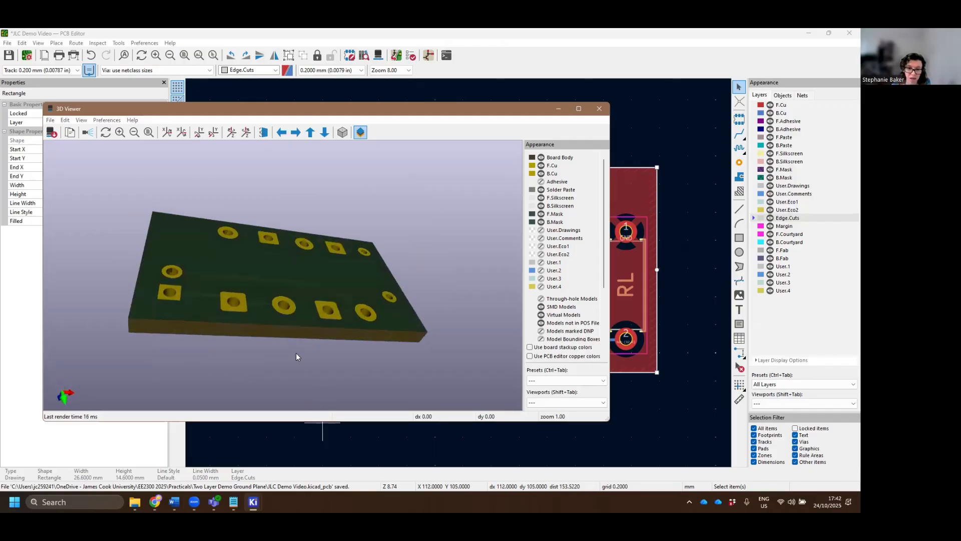
left_click(320, 431)
left_click(254, 502)
left_click(379, 445)
left_click_drag(276, 266, 379, 310)
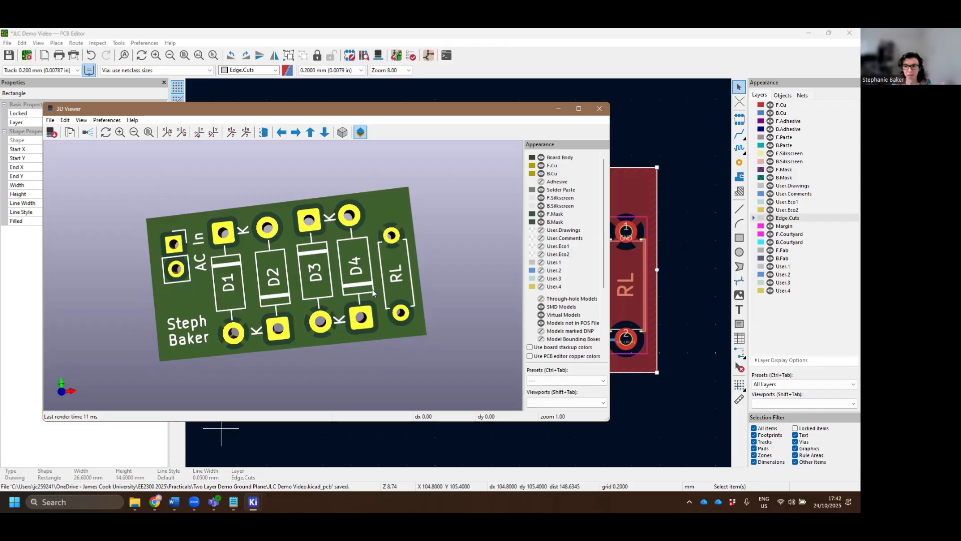
left_click_drag(374, 290, 401, 283)
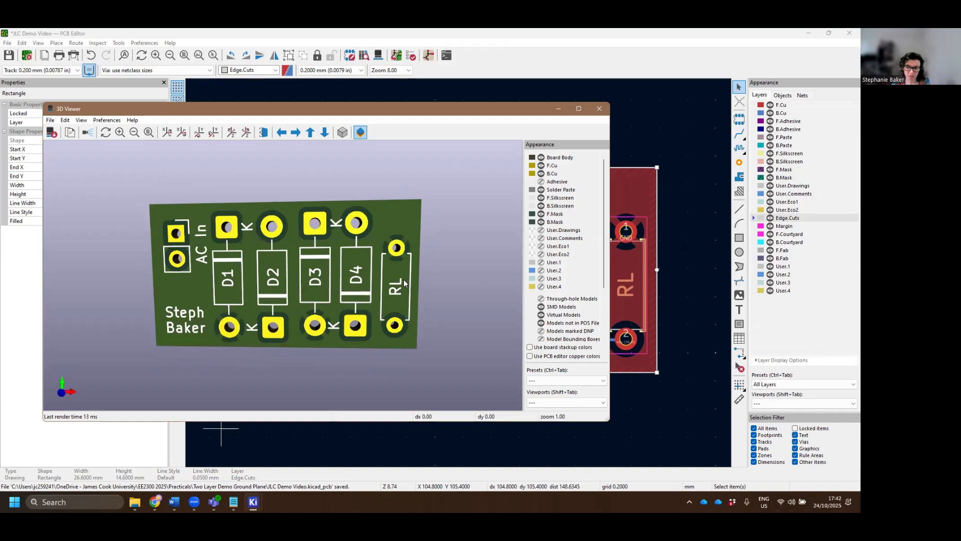
left_click(600, 109)
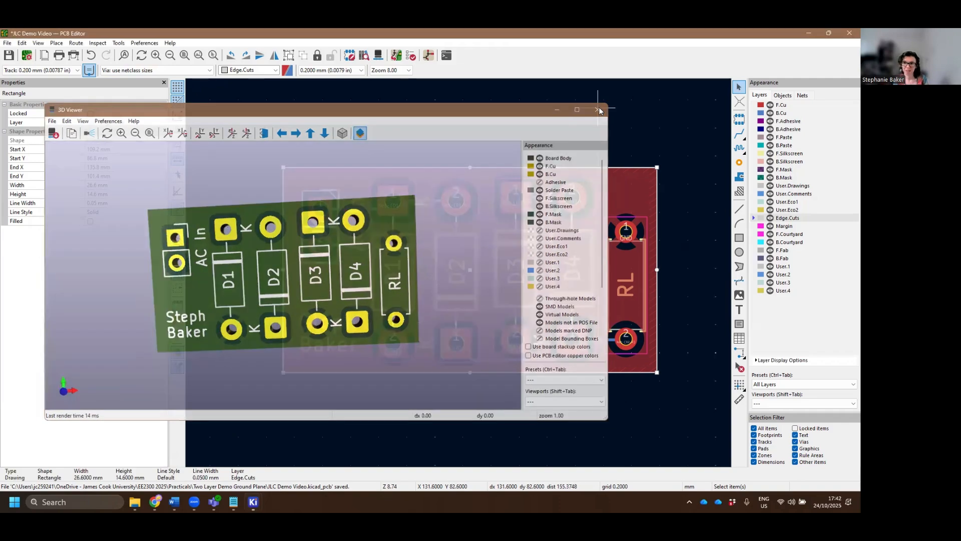